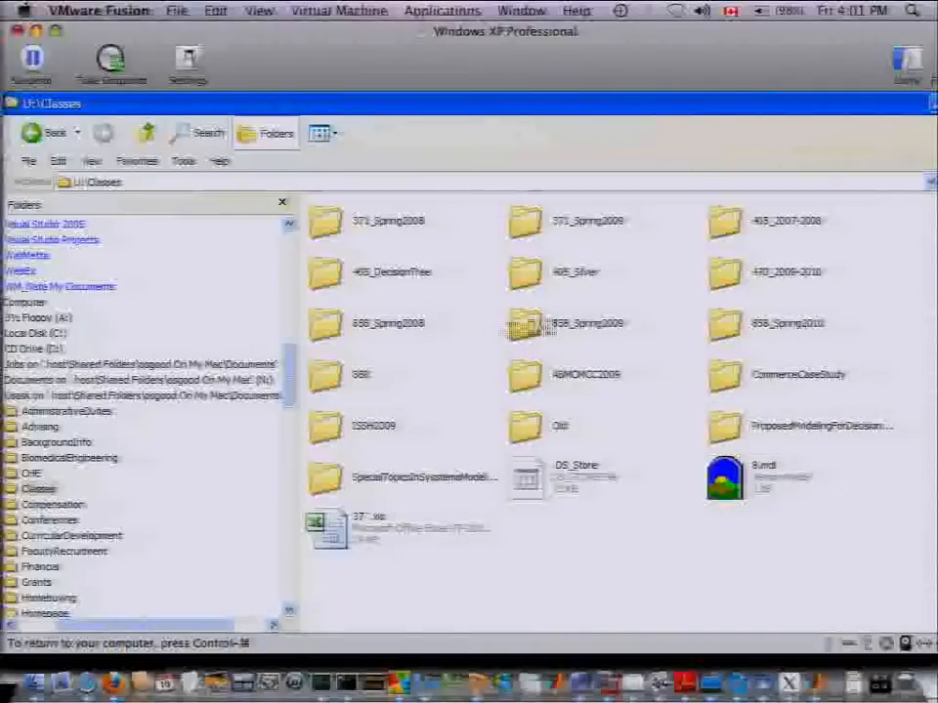
Browse to the 858_Spring2010\Calibration folder and select its SampleCalibration subfolder
double_click(739, 334)
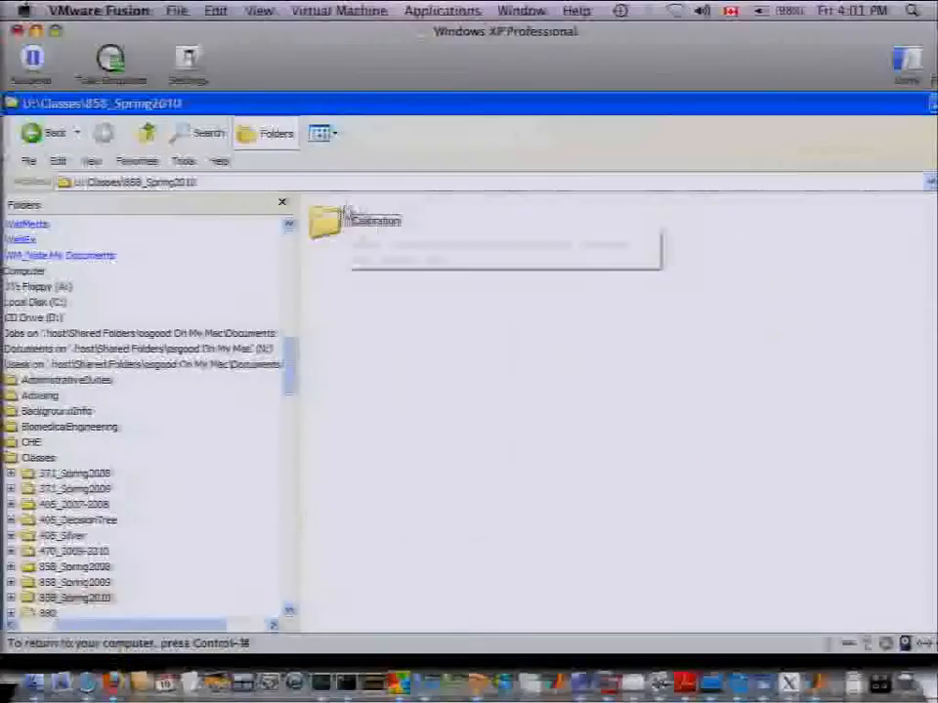
double_click(335, 219)
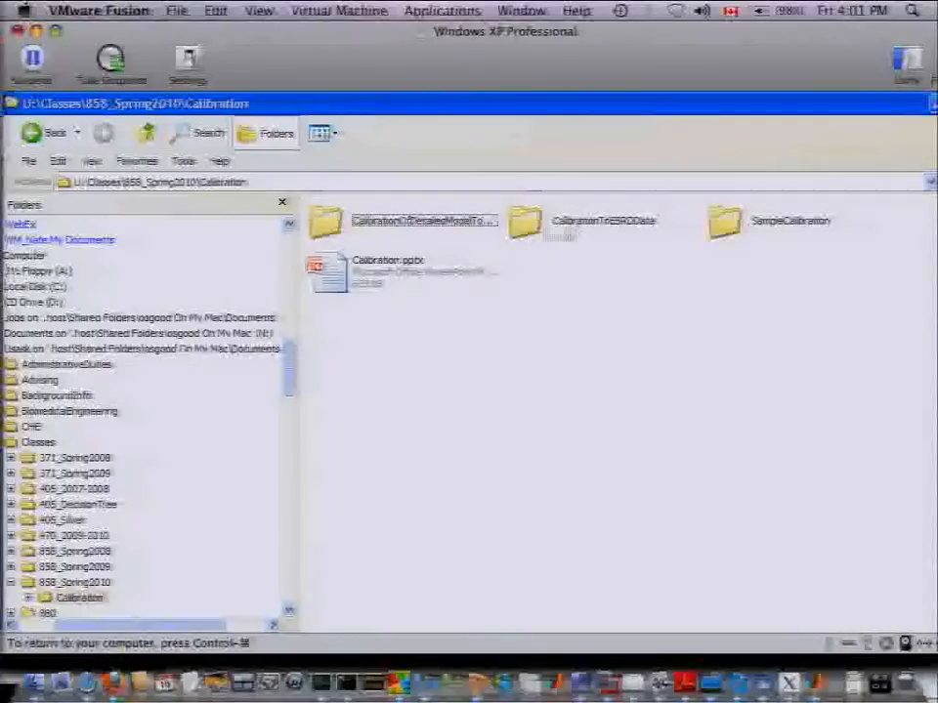
click(368, 226)
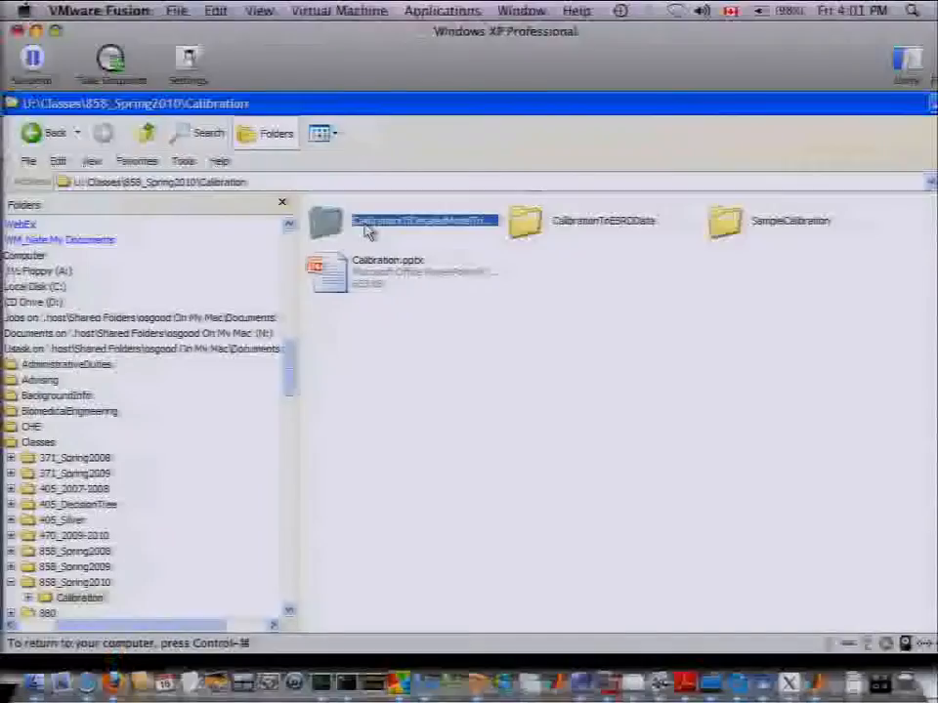
key(Right)
key(Right)
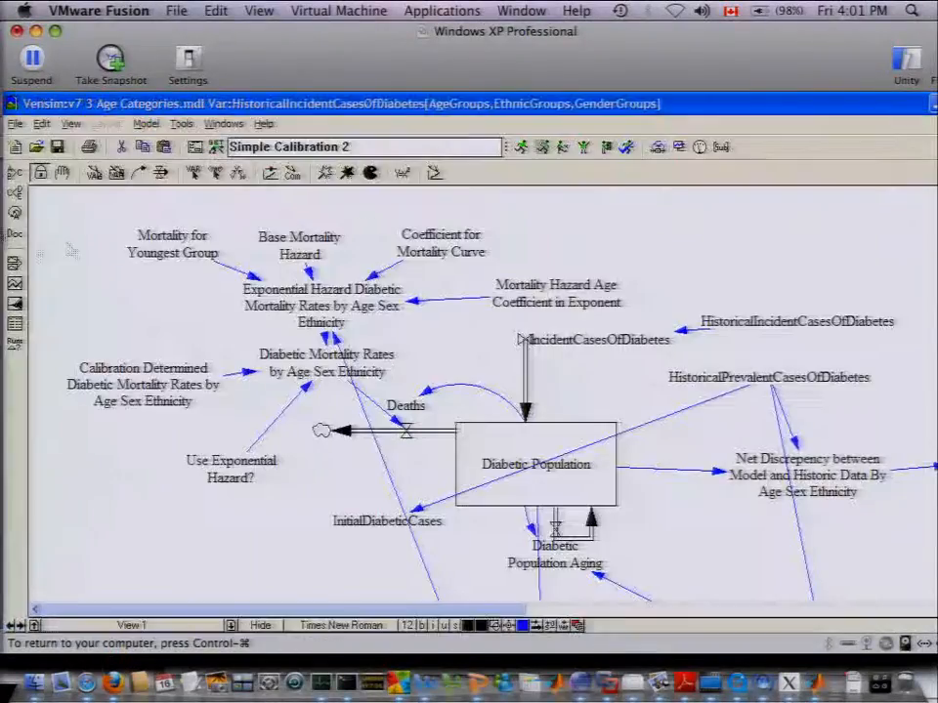
Open Diabetic Calibration Example v1.mdl from the SampleCalibration folder in Vensim, discarding changes to the v7 3 Age Categories model
click(15, 123)
click(27, 157)
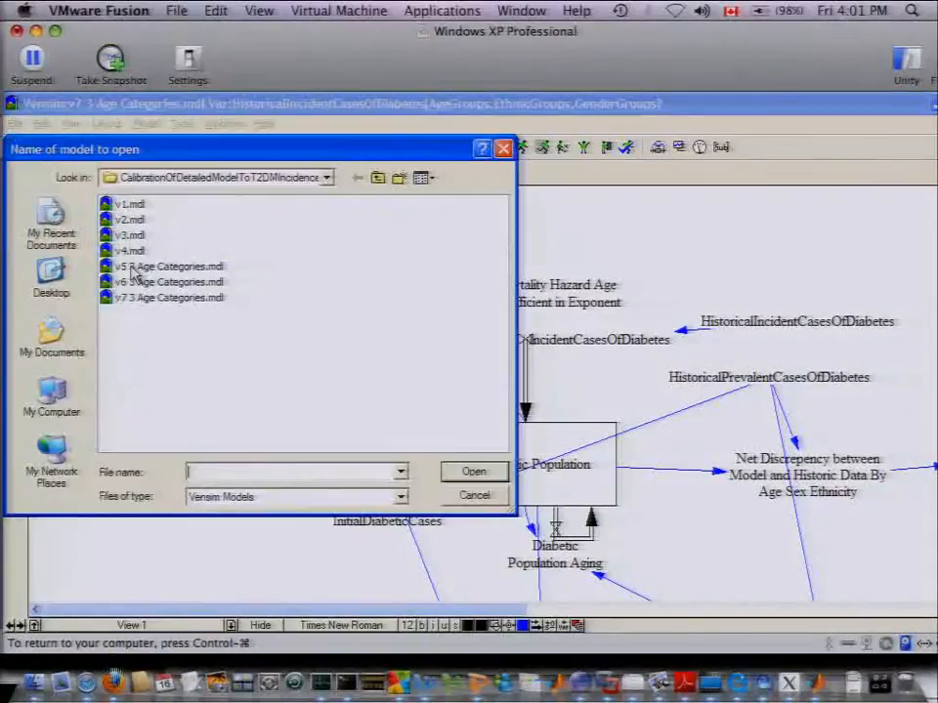
click(378, 183)
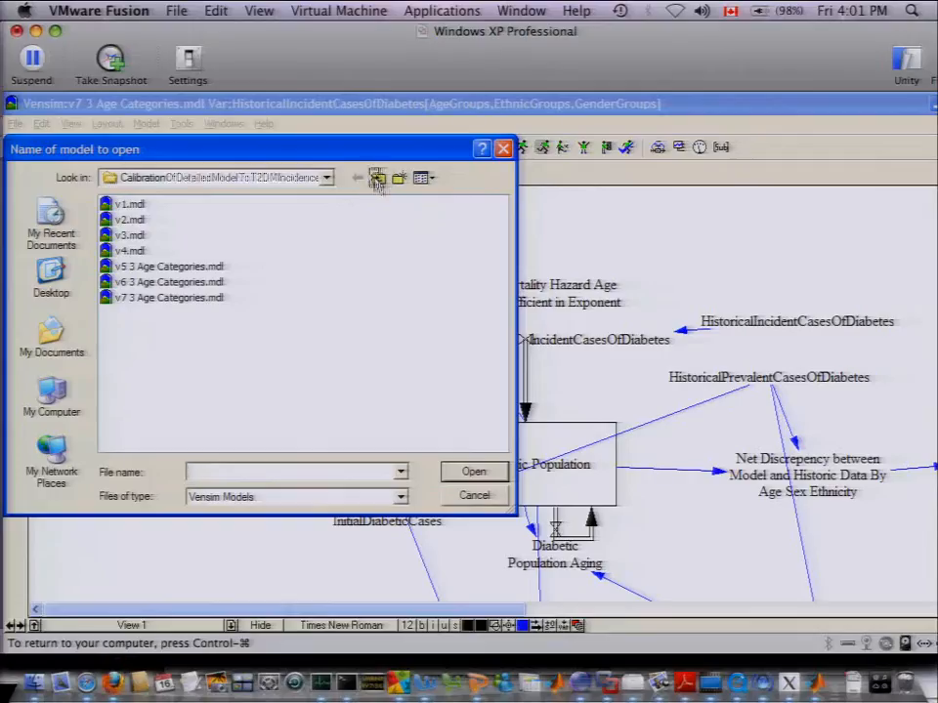
double_click(178, 235)
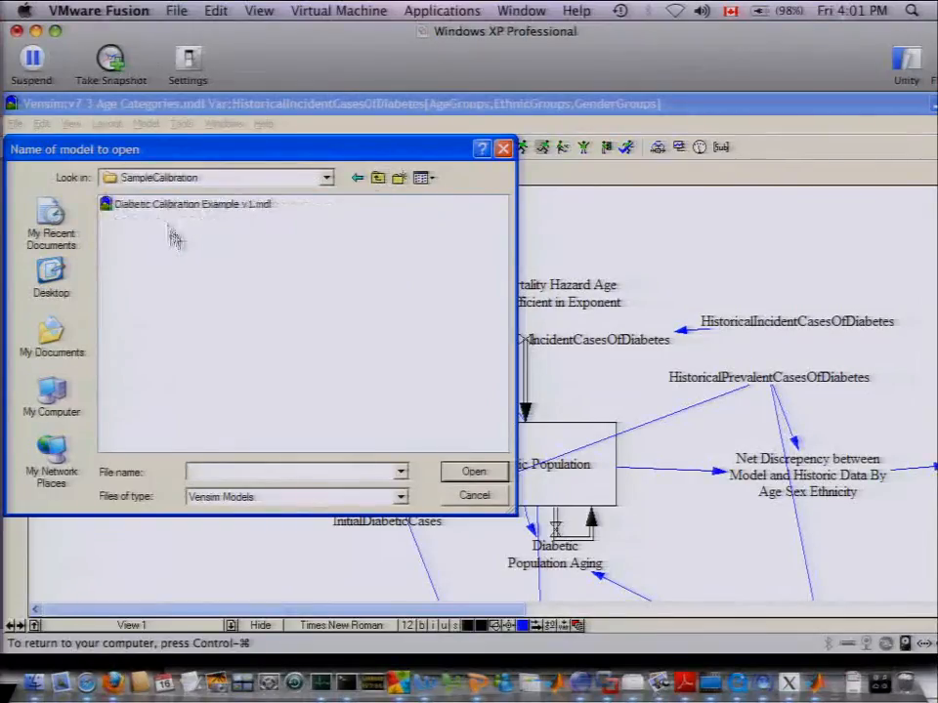
double_click(168, 205)
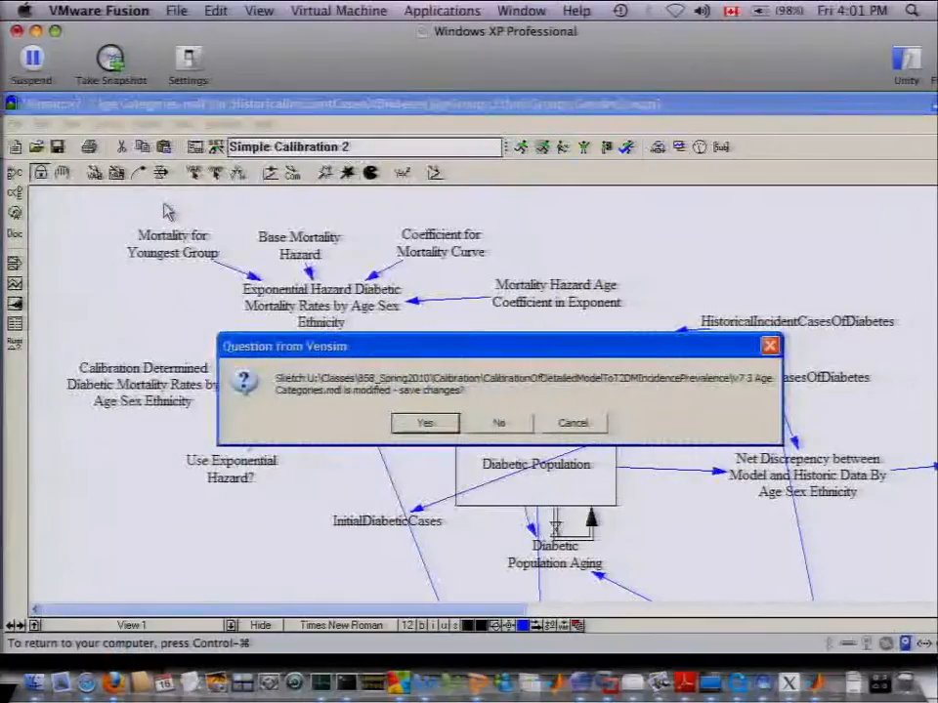
key(Tab)
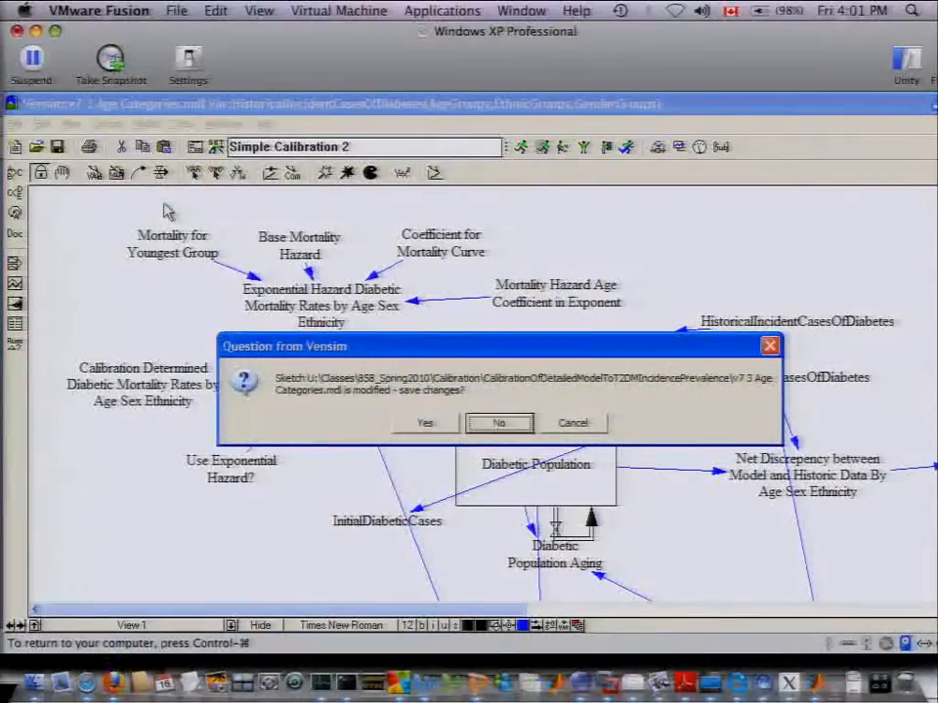
key(Return)
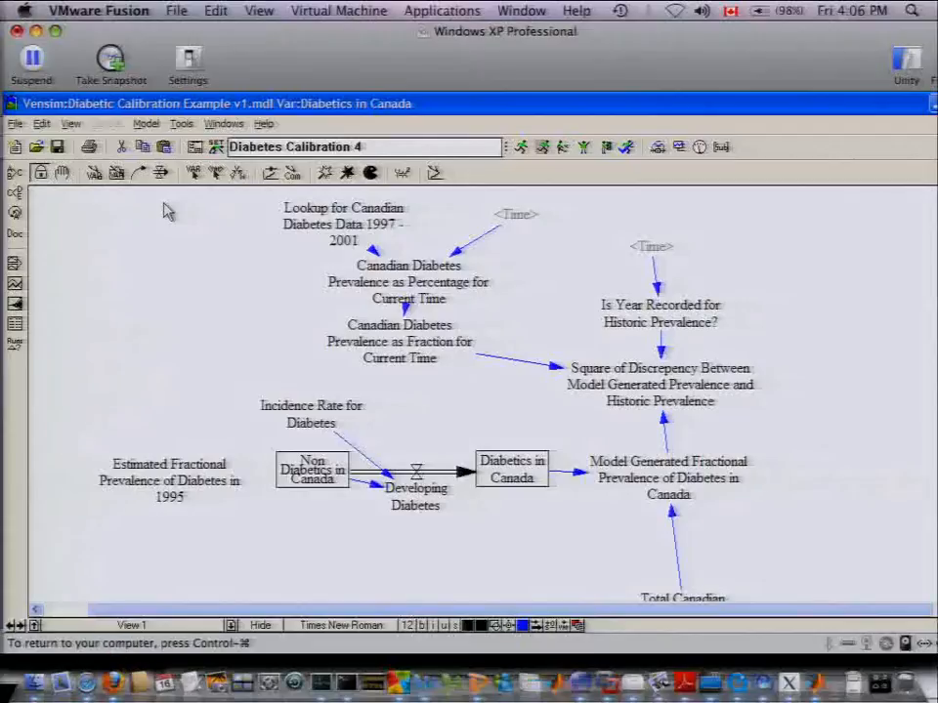
key(alt+Tab)
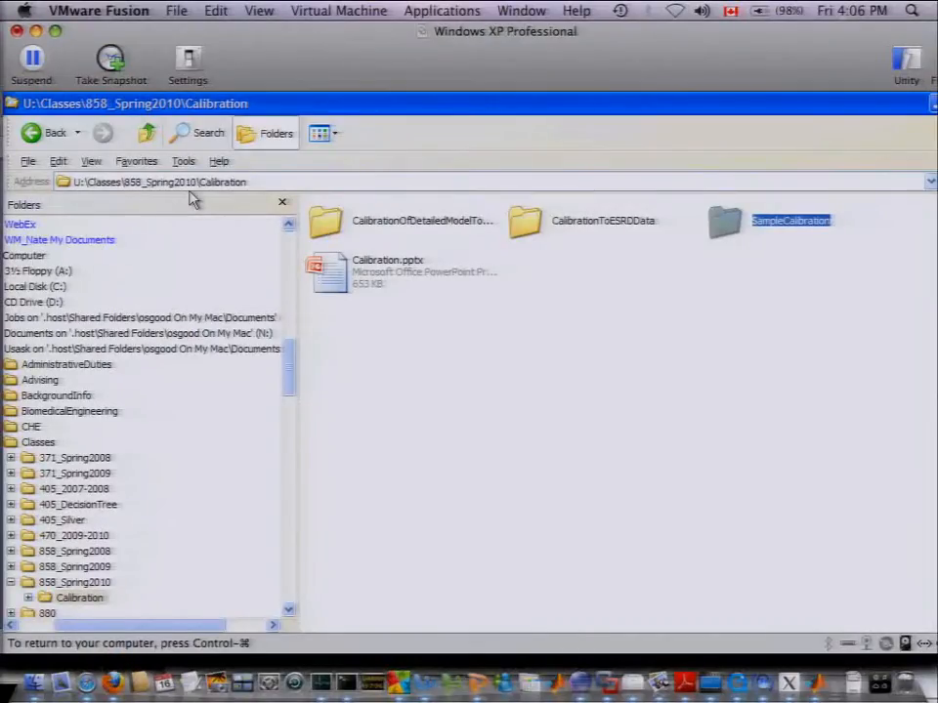
key(alt+Tab)
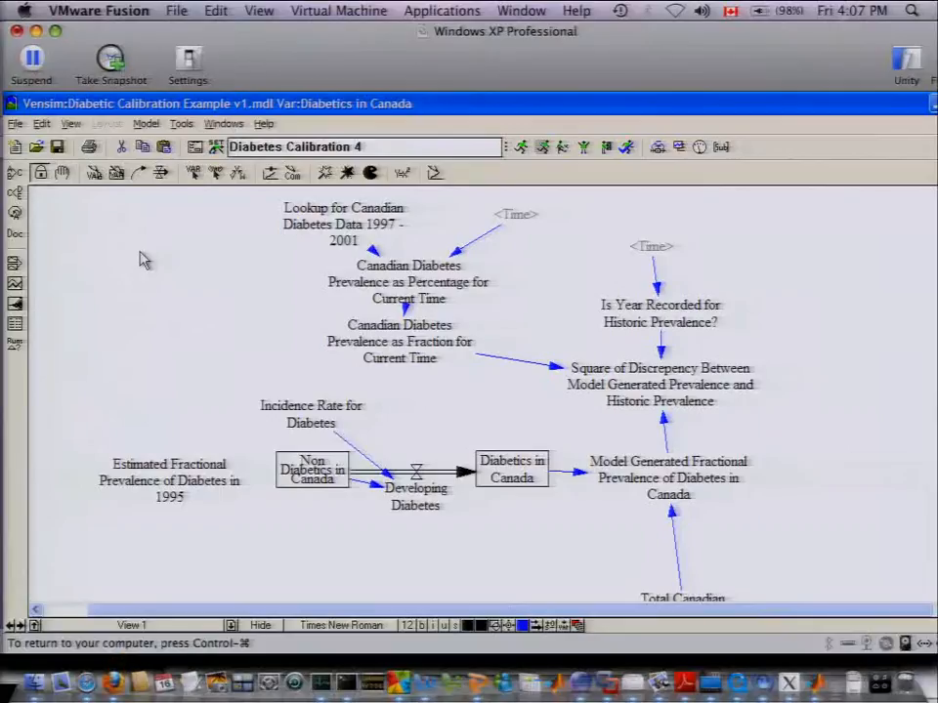
Open the Vensim manuals and close the documentation window again
click(258, 125)
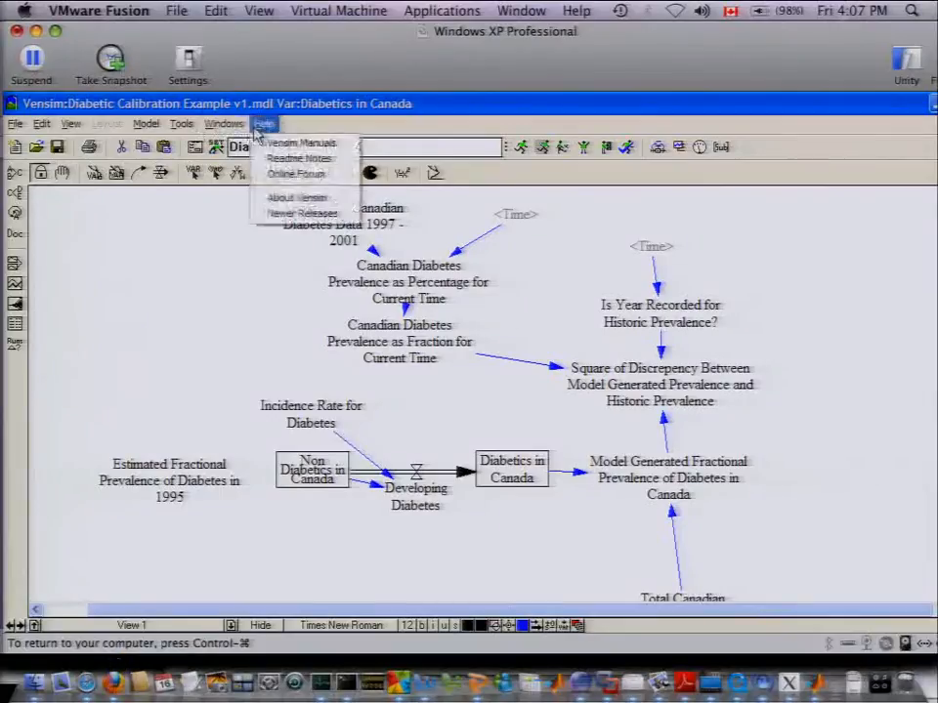
click(261, 143)
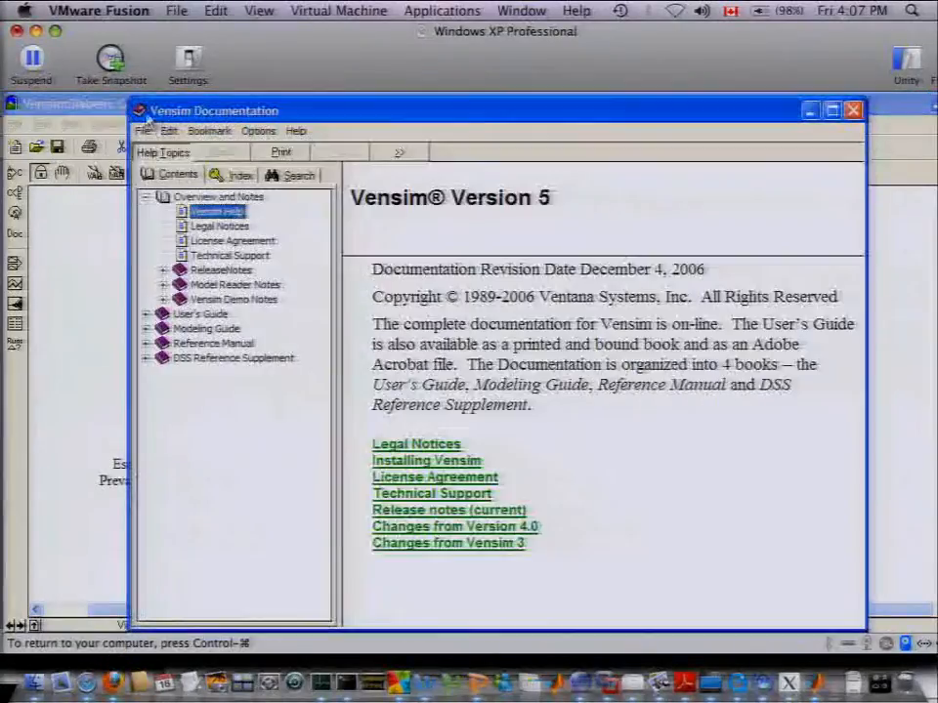
double_click(139, 113)
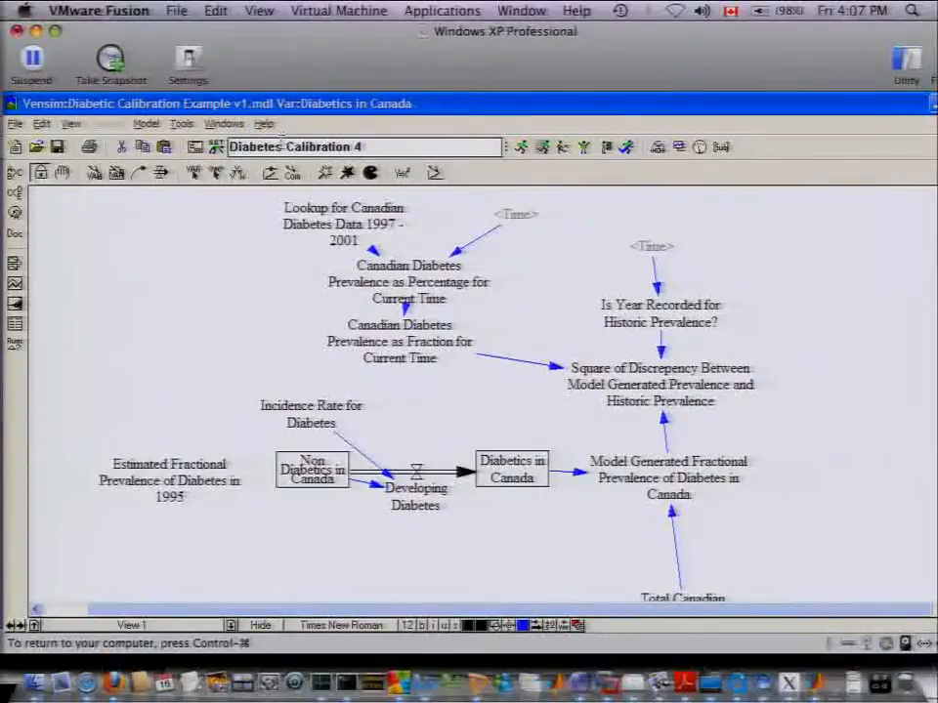
click(264, 124)
click(270, 215)
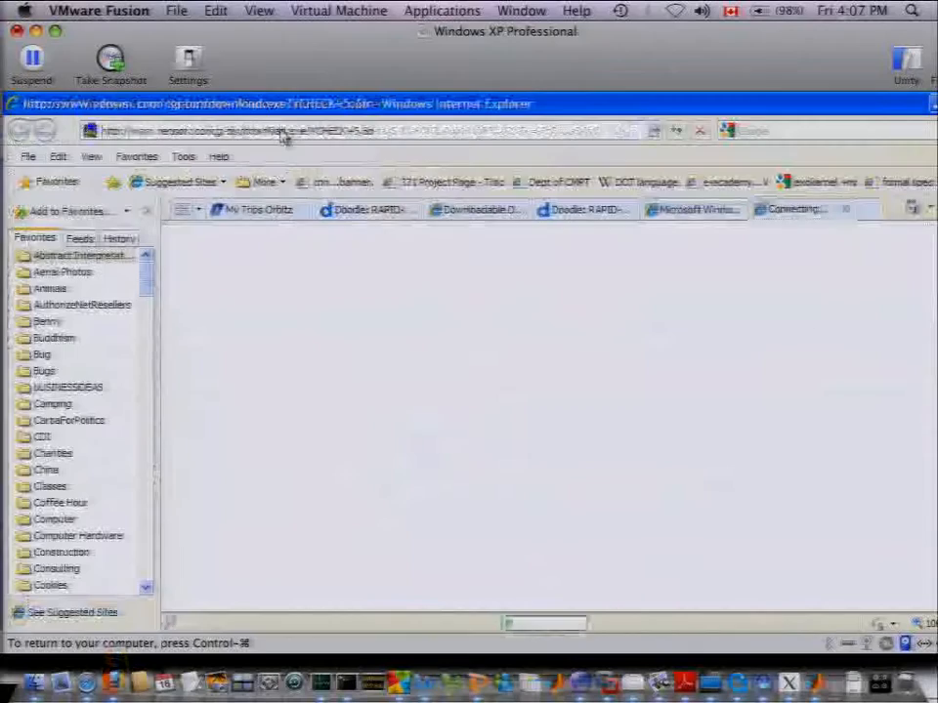
key(super)
key(alt+Tab)
key(alt+Tab)
key(alt+Tab)
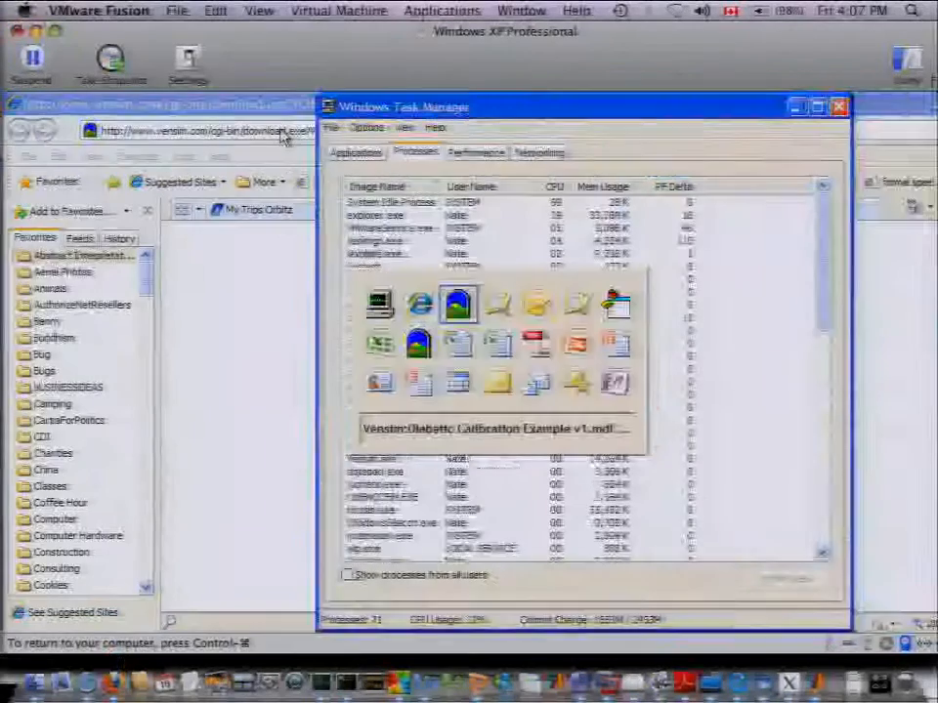
click(794, 108)
Check the installed version in the About Vensim information and close it
click(264, 124)
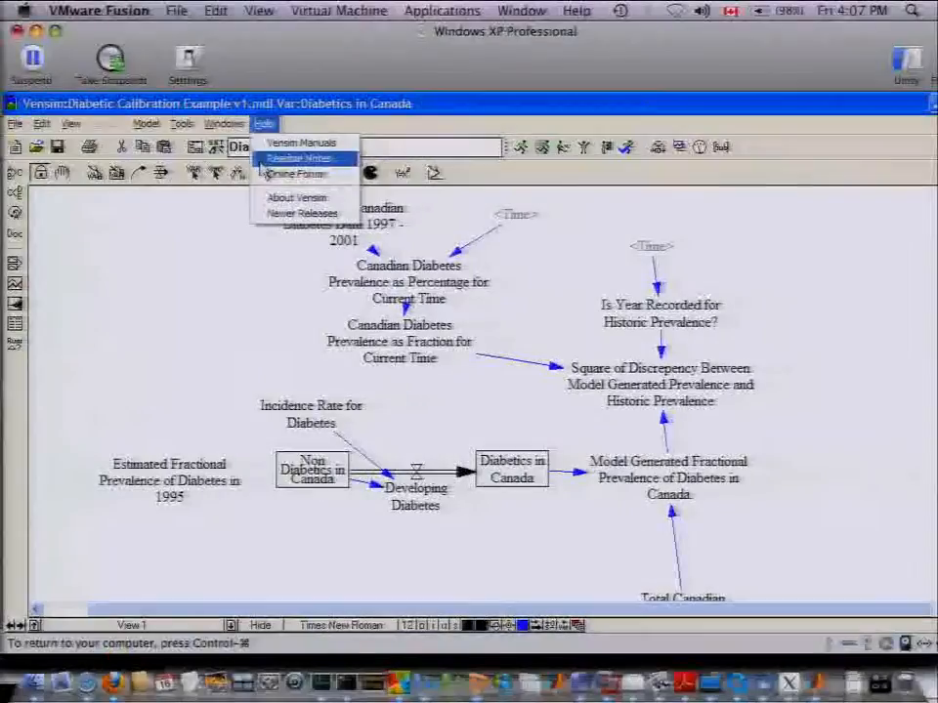
click(296, 198)
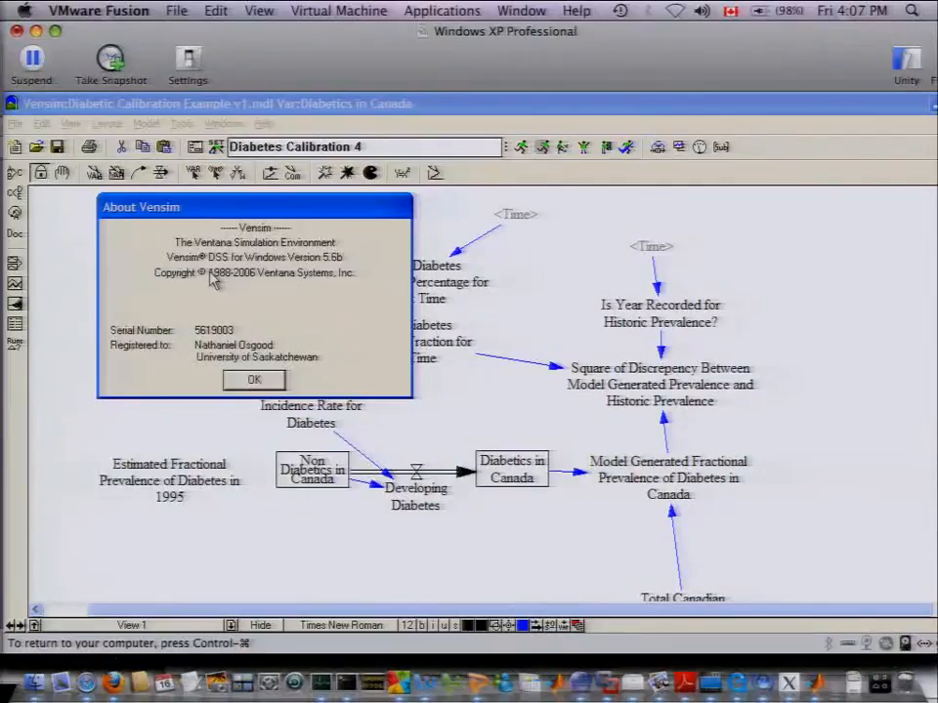
click(254, 379)
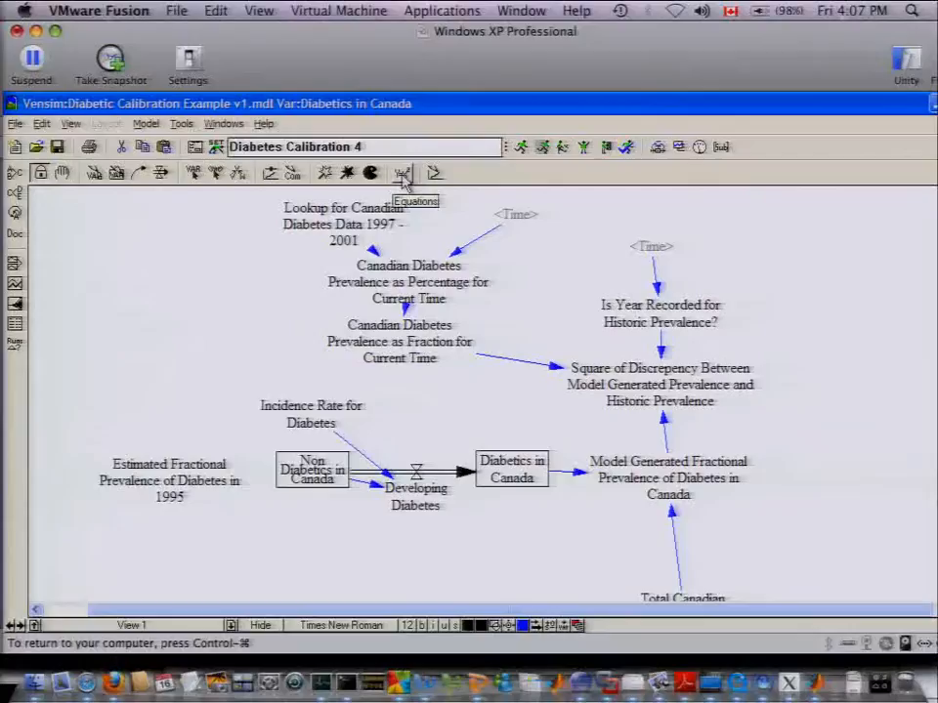
Try to simulate the model under the run name Diabetes Calibration 4 and dismiss the error report without sending it
click(403, 177)
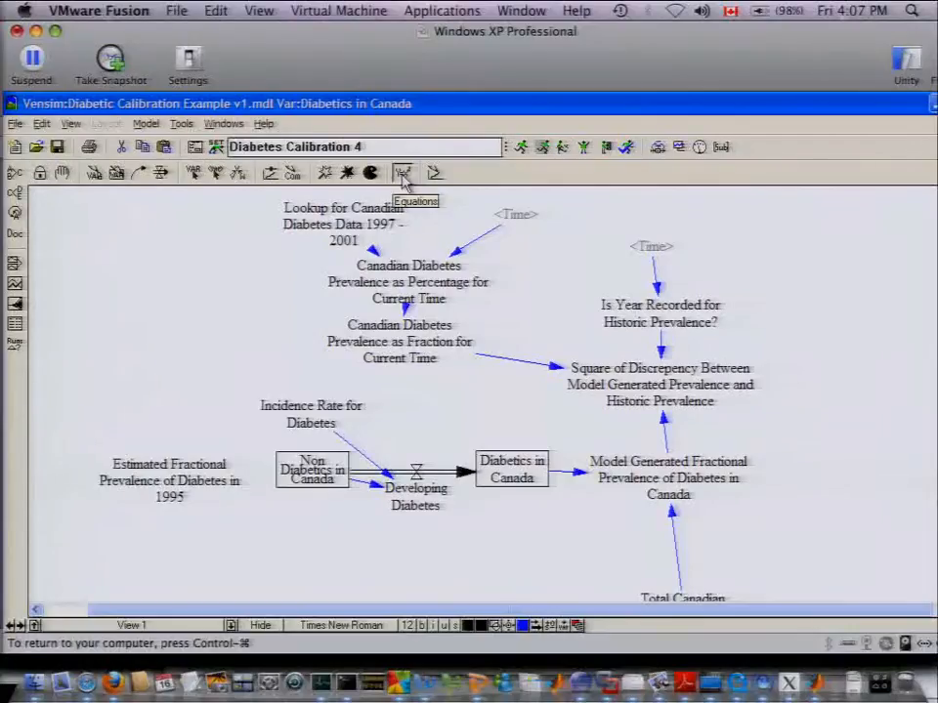
click(403, 174)
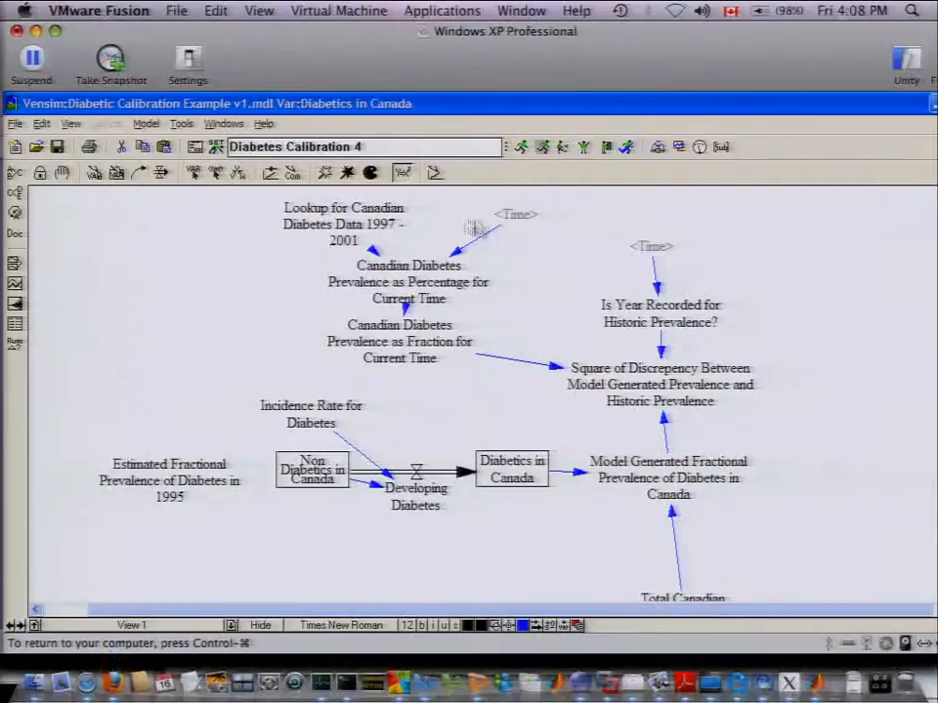
click(543, 147)
key(Return)
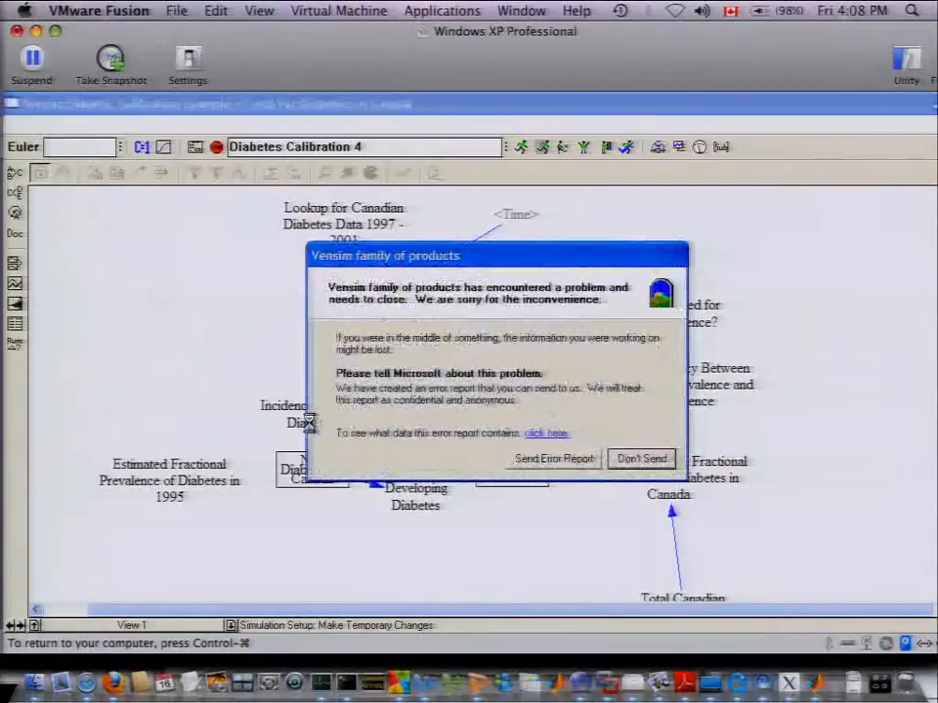
click(641, 458)
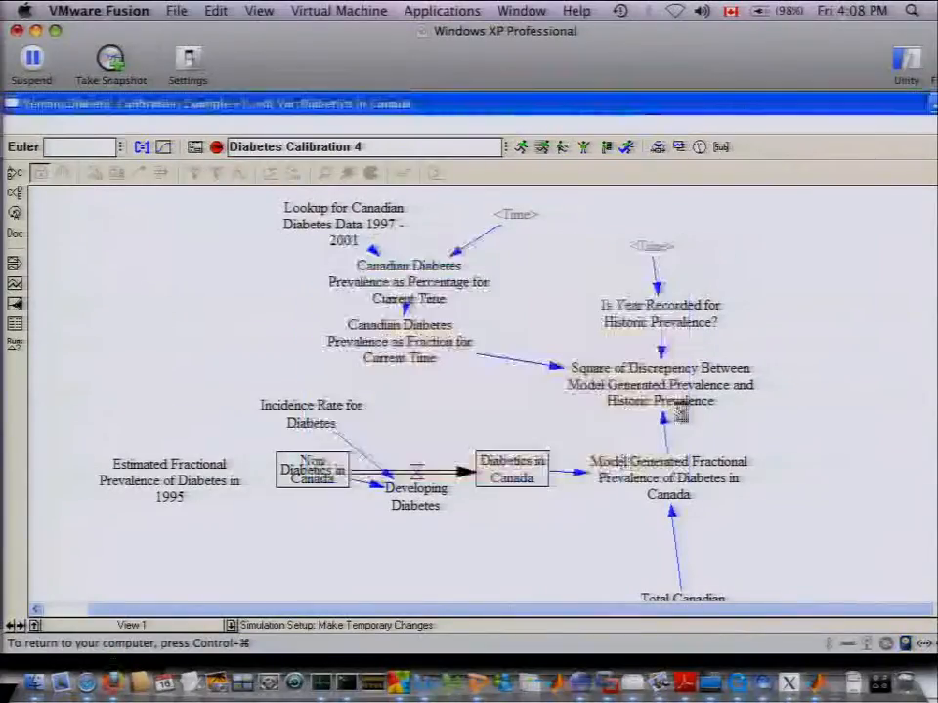
Relaunch Vensim from its desktop shortcut
click(891, 106)
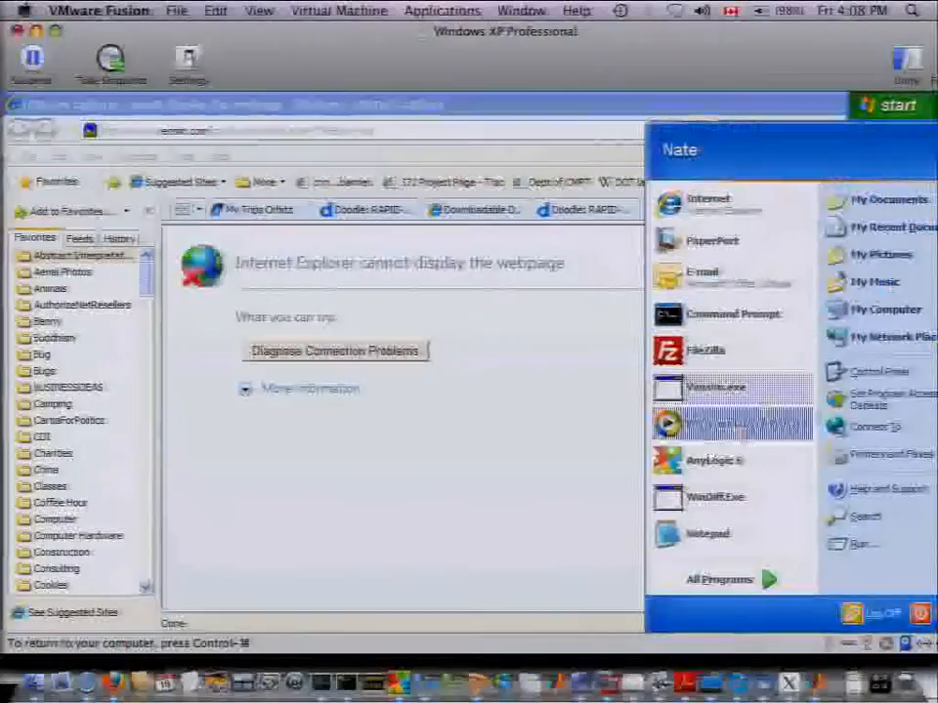
click(891, 106)
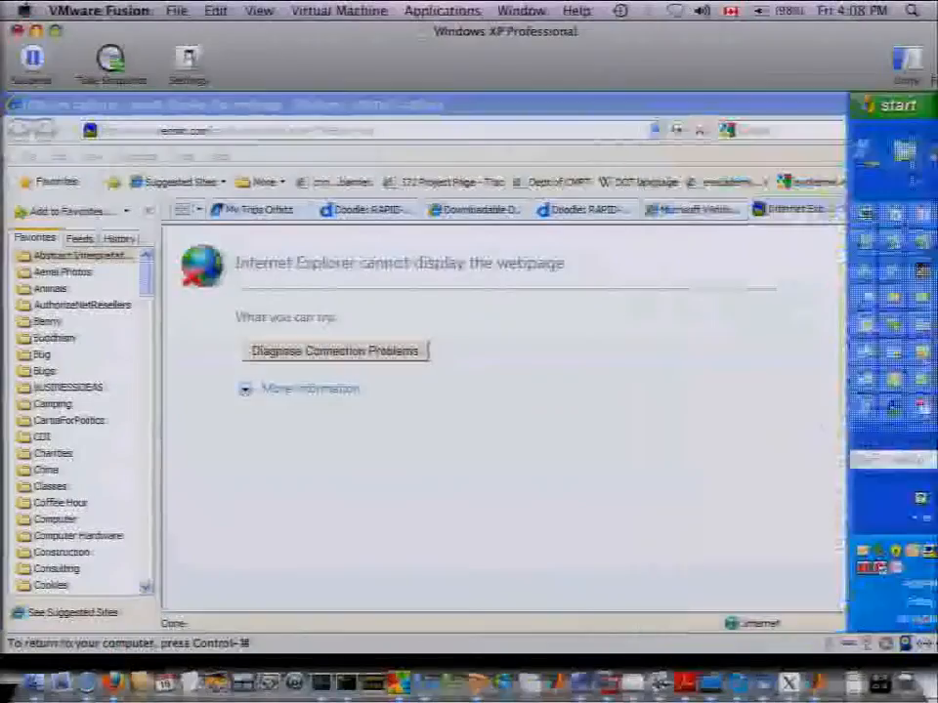
click(889, 194)
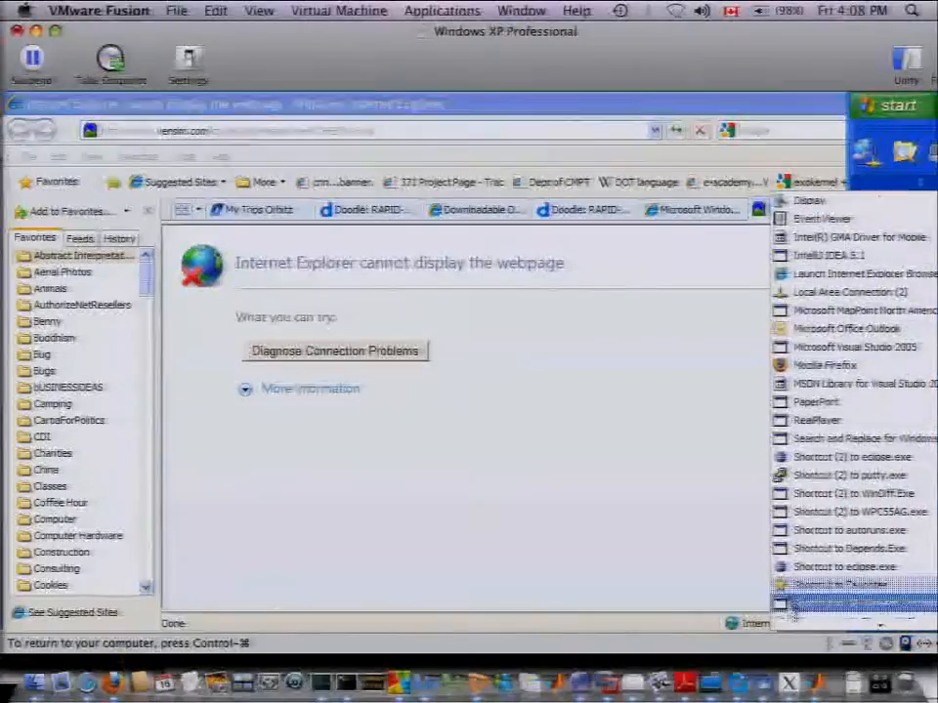
mouse_move(814, 625)
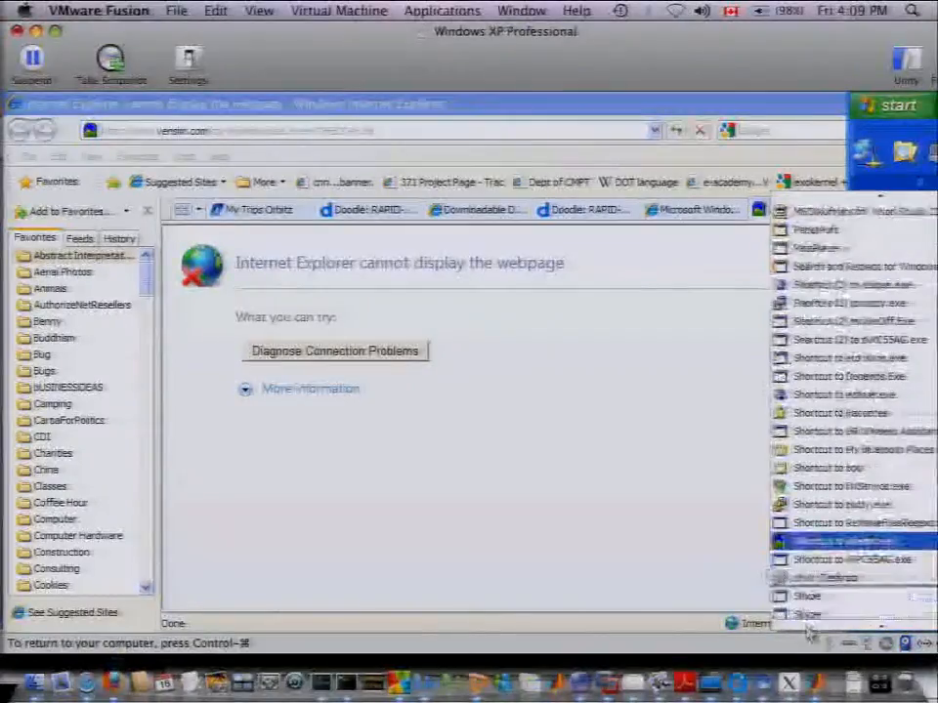
click(799, 504)
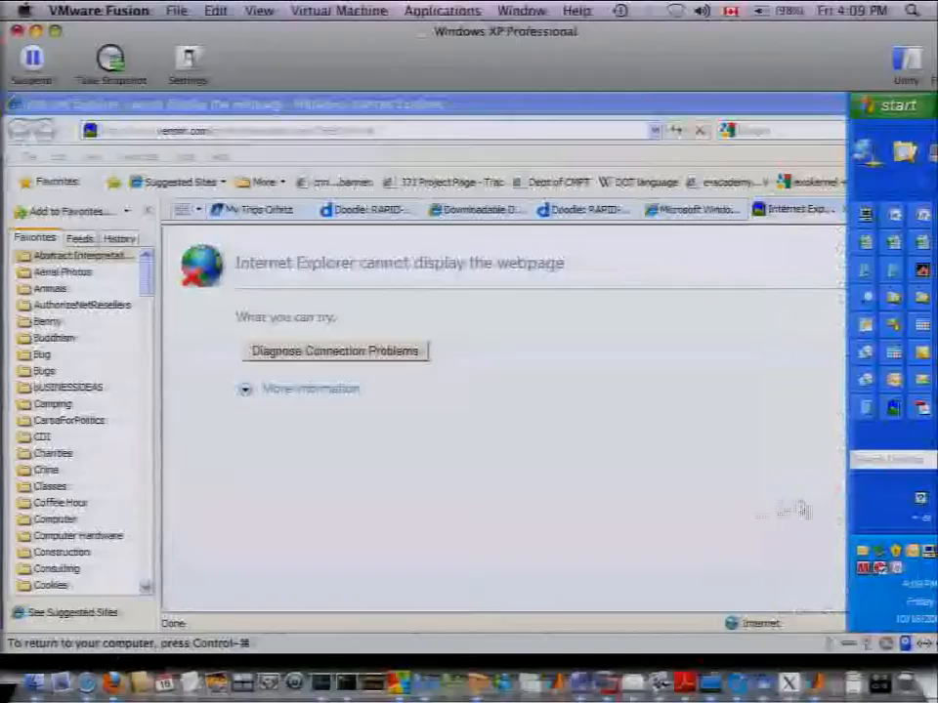
Reopen the Diabetic Calibration Example v1.mdl model in the newly started Vensim session
key(alt+f)
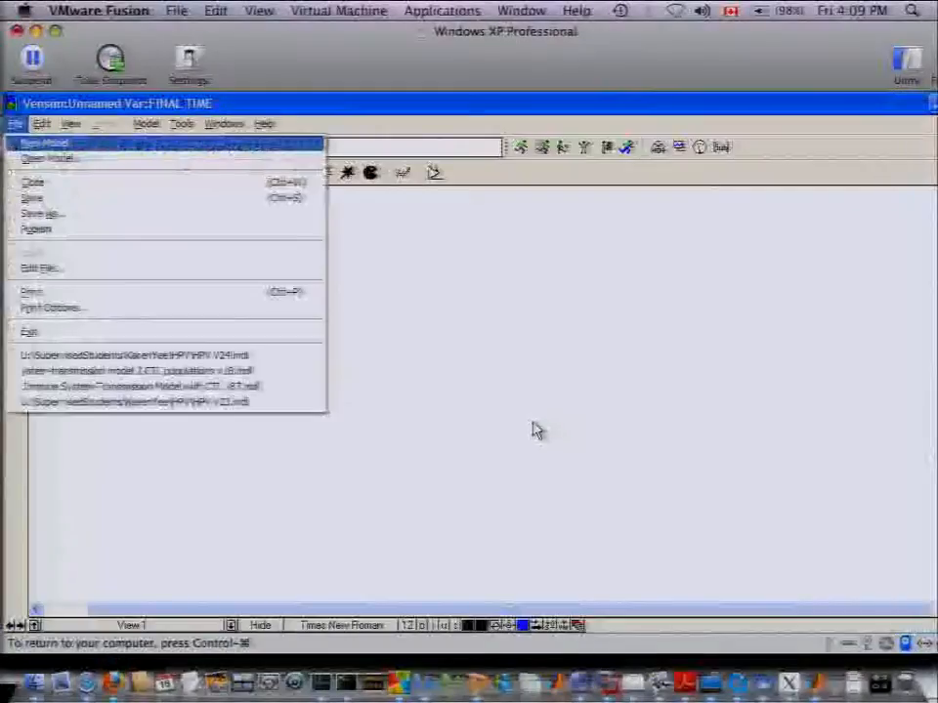
key(Up)
key(Up)
key(Up)
key(Down)
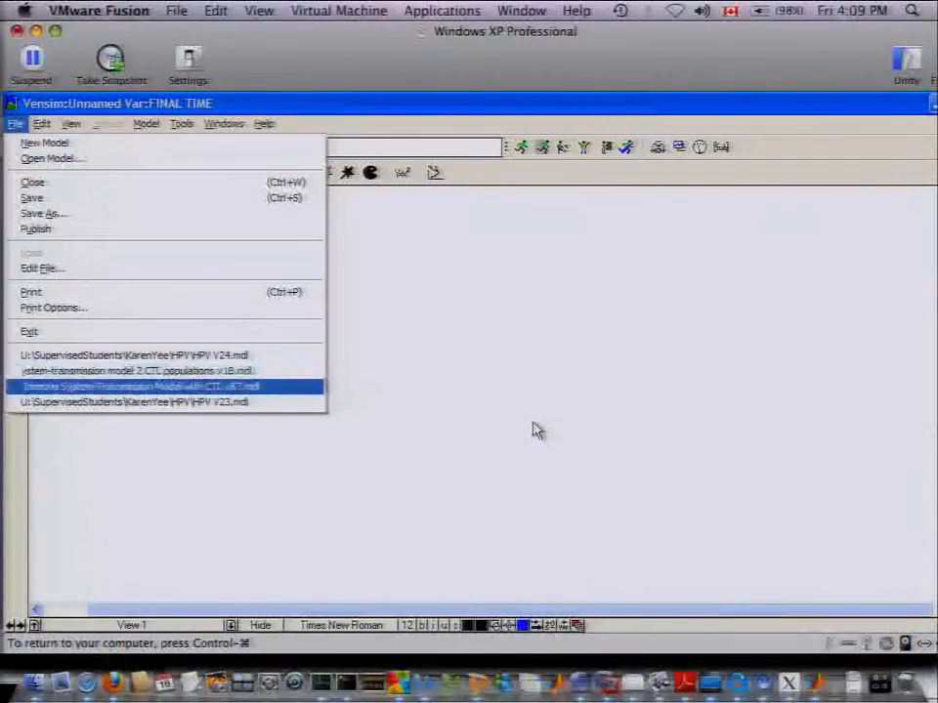
key(Return)
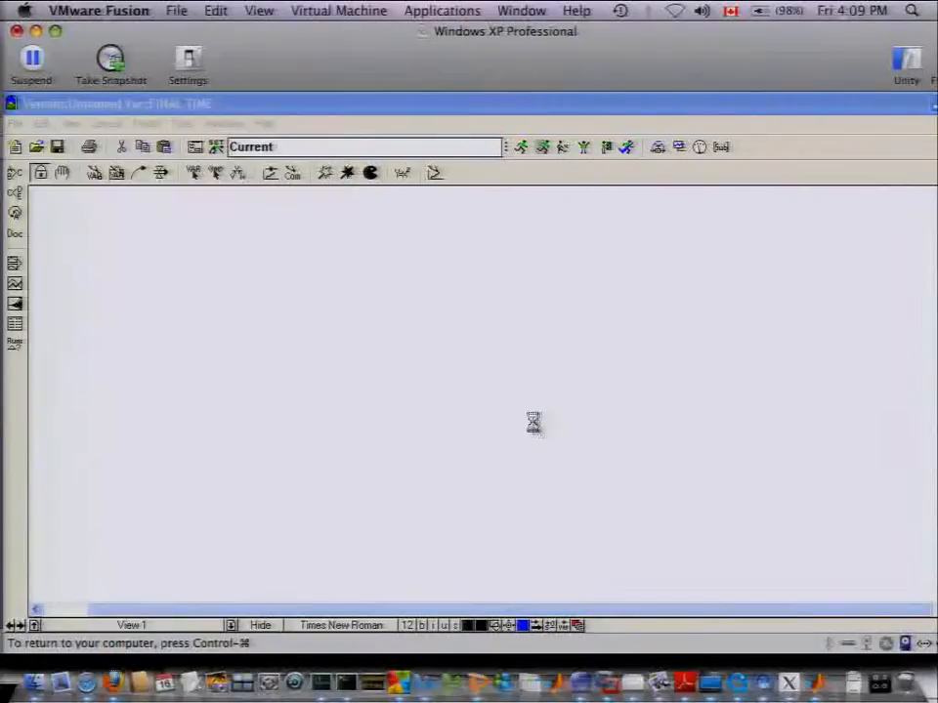
double_click(153, 207)
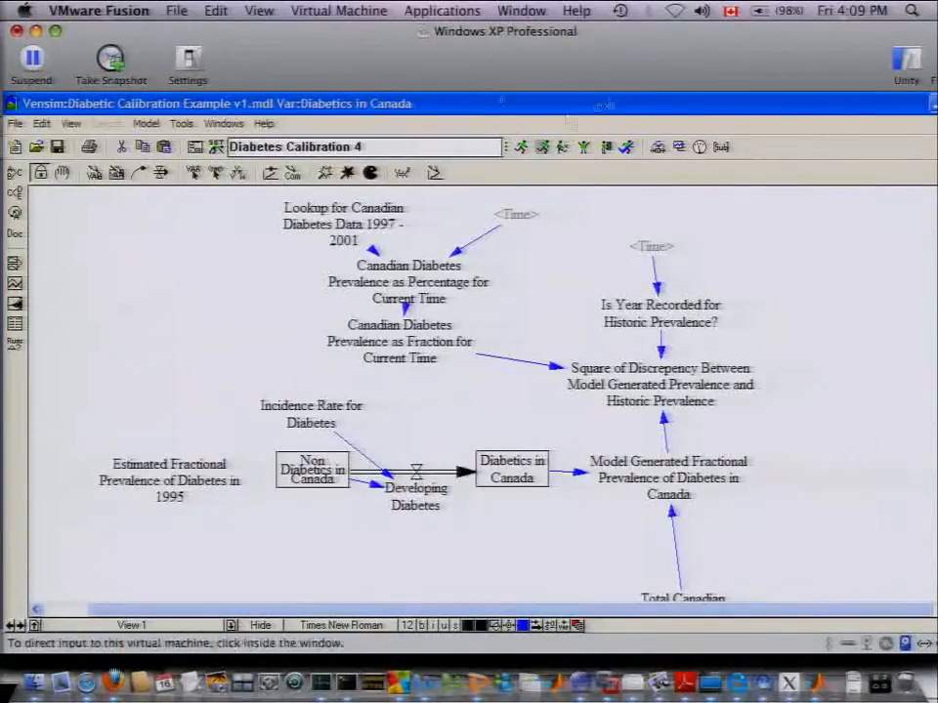
Name the run Baseline and start a SyntheSim simulation of the model
drag(429, 145, 130, 146)
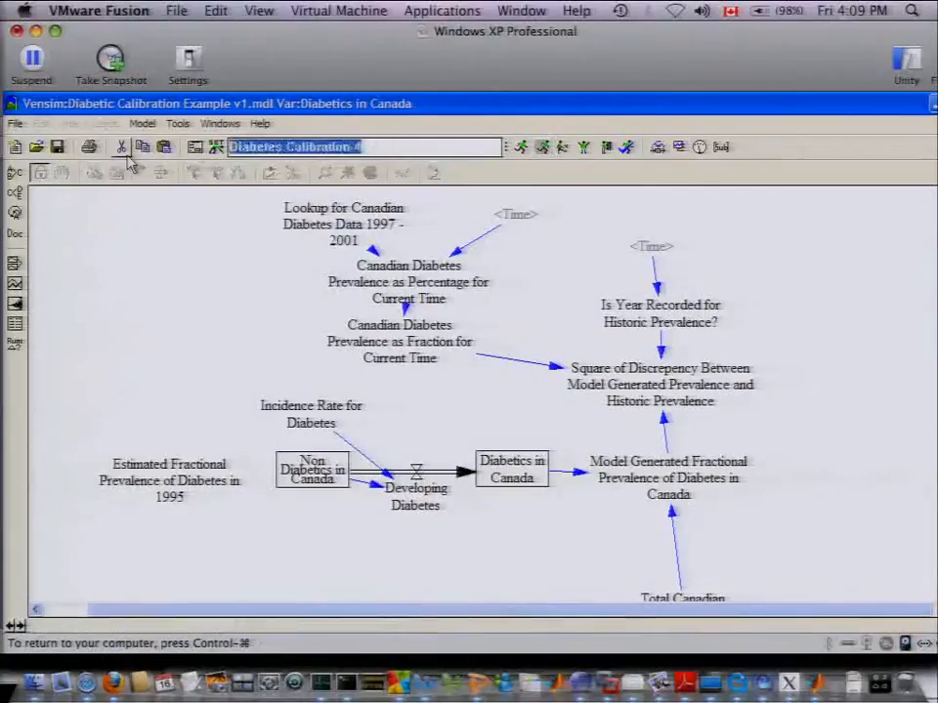
text(Baseline)
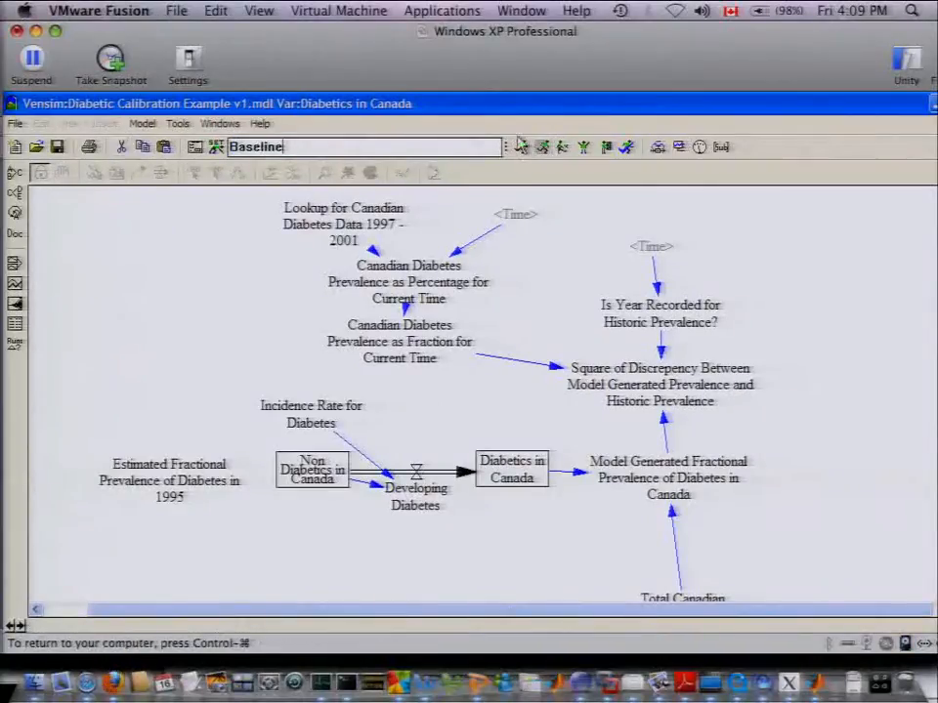
click(544, 147)
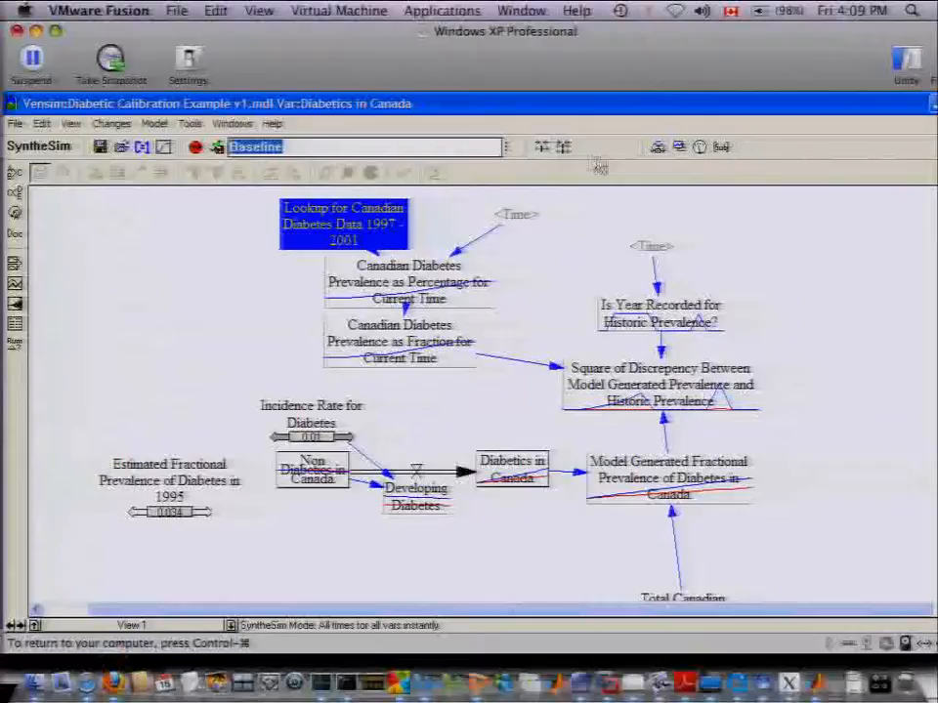
Unload the previously loaded datasets so that only the Baseline run is compared in the model
click(699, 147)
double_click(496, 289)
double_click(490, 285)
click(675, 466)
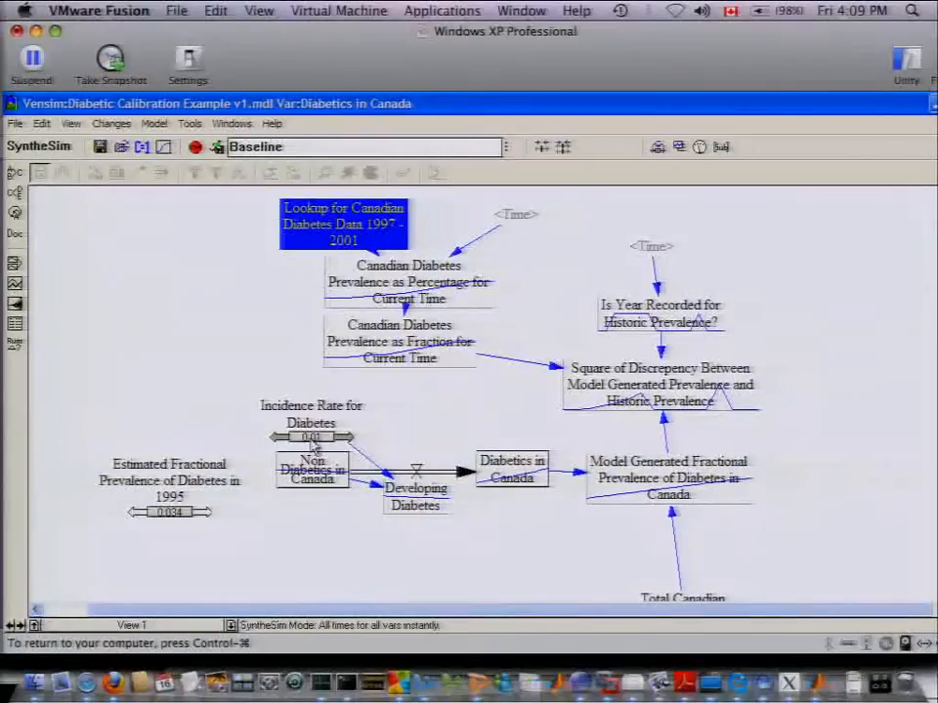
Name a new SyntheSim run Alternative and set its Incidence Rate for Diabetes slider to about 0.025
double_click(254, 146)
text(Alternative)
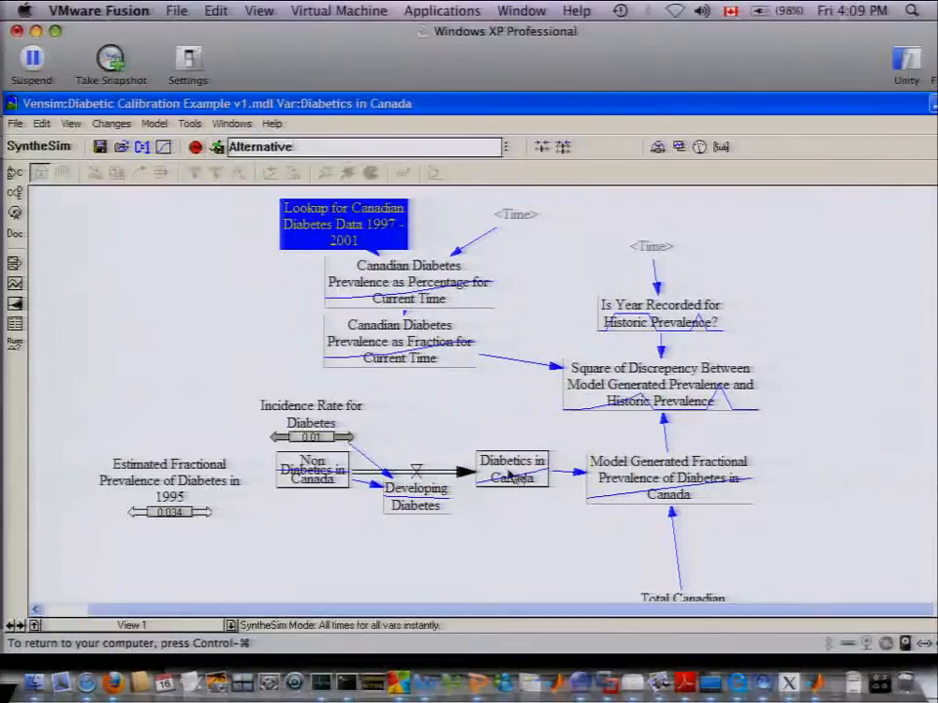
drag(290, 438, 319, 448)
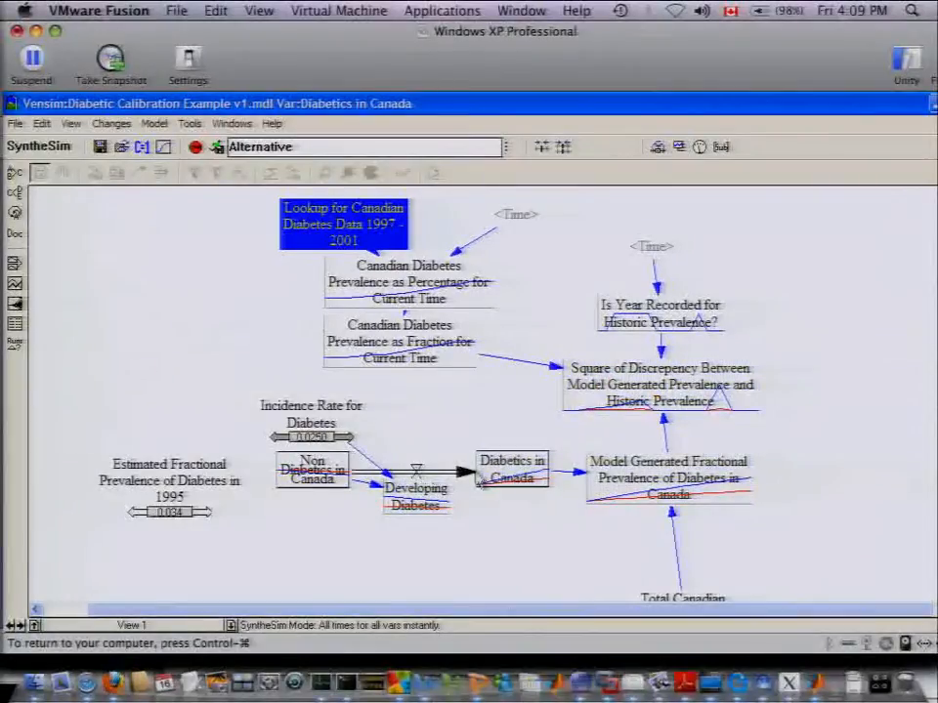
Graph Diabetics in Canada to compare the Alternative and Baseline runs, and close the graph
click(14, 285)
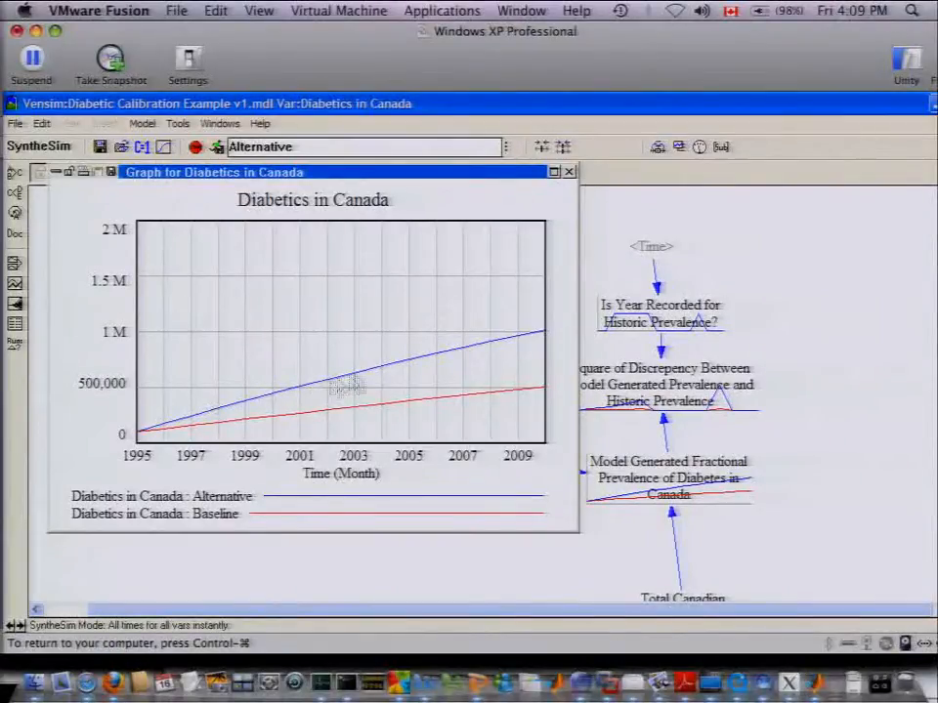
click(570, 172)
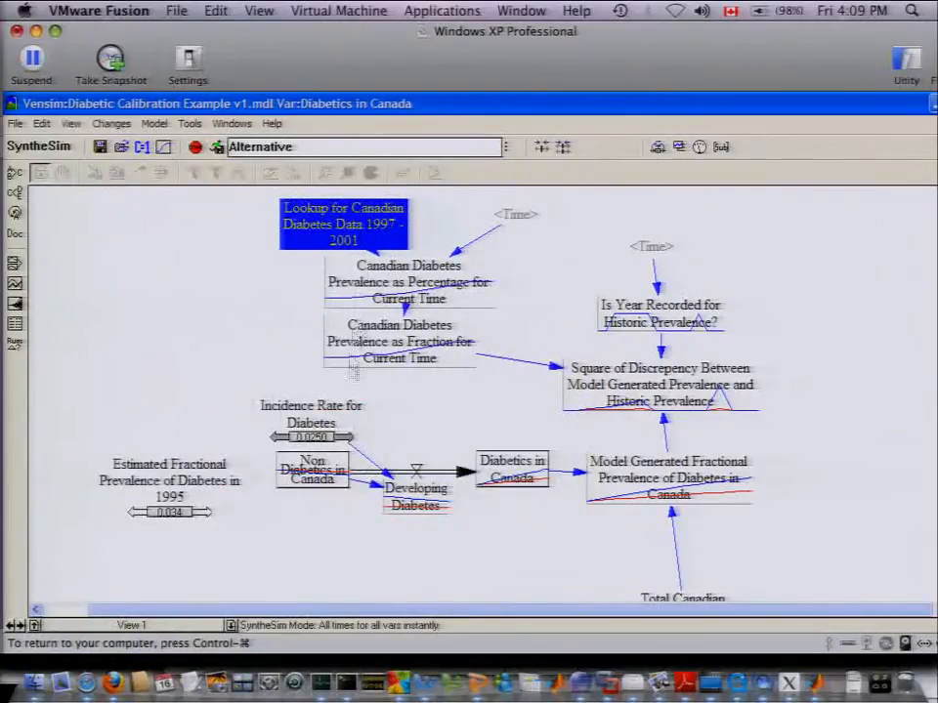
Set the Incidence Rate for Diabetes to 0.3, graph Diabetics in Canada and close the graph
right_click(344, 436)
text(0.3)
key(Return)
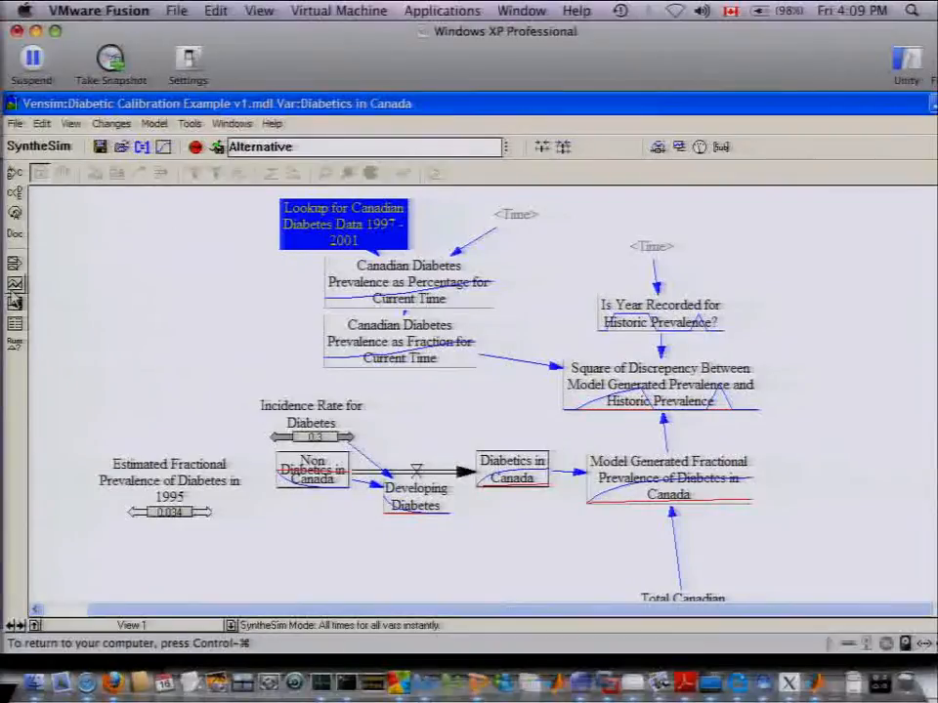
click(15, 283)
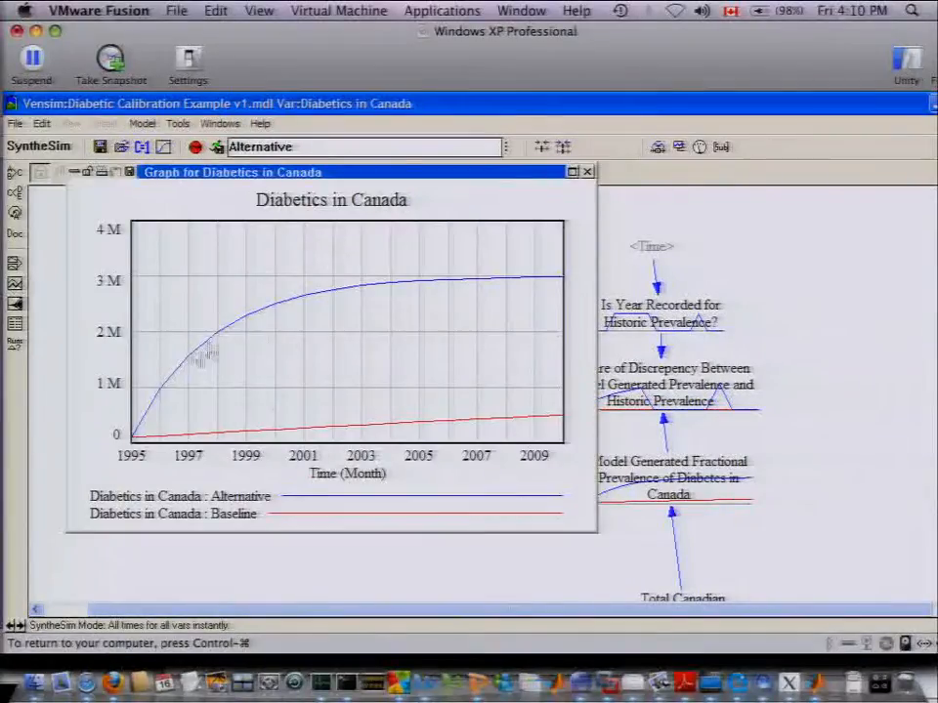
click(587, 172)
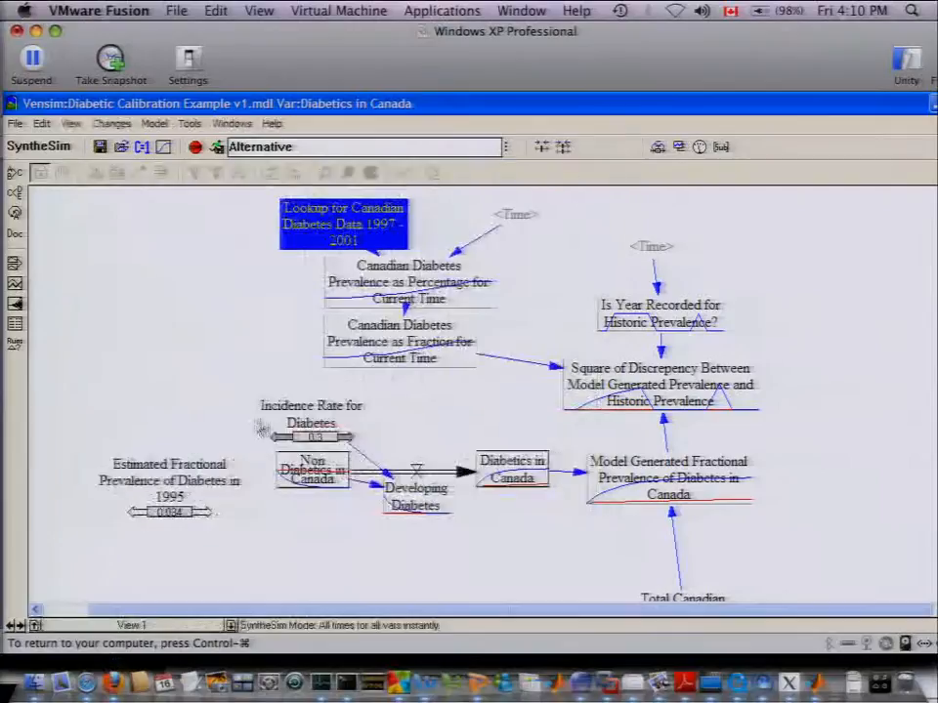
Leave SyntheSim and inspect the equations of Non Diabetics in Canada, Estimated Fractional Prevalence of Diabetes in 1995 and Total Canadian Population
click(195, 146)
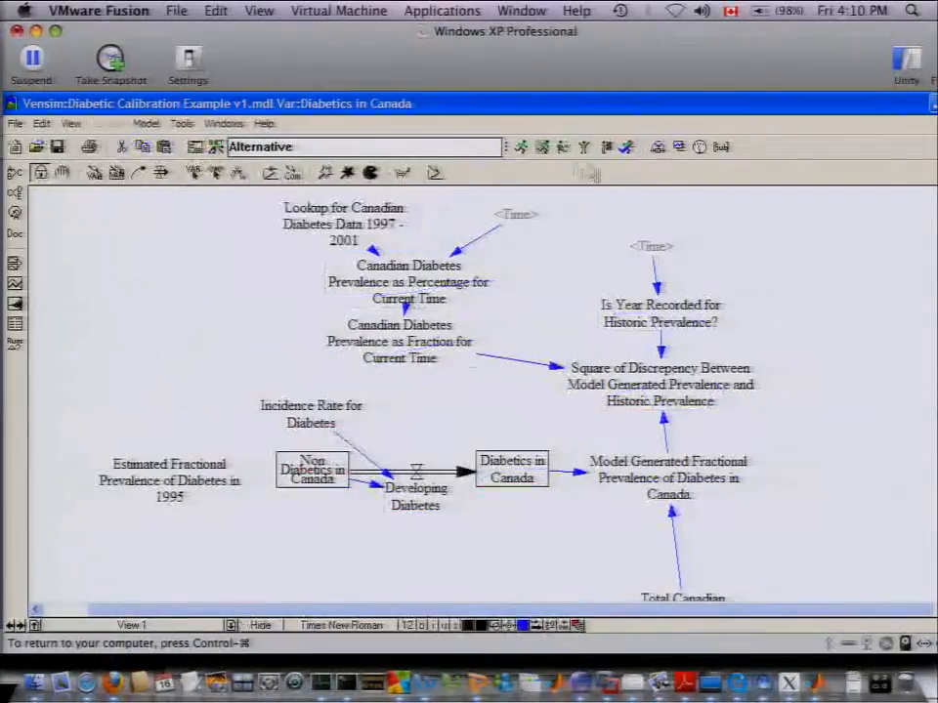
click(402, 173)
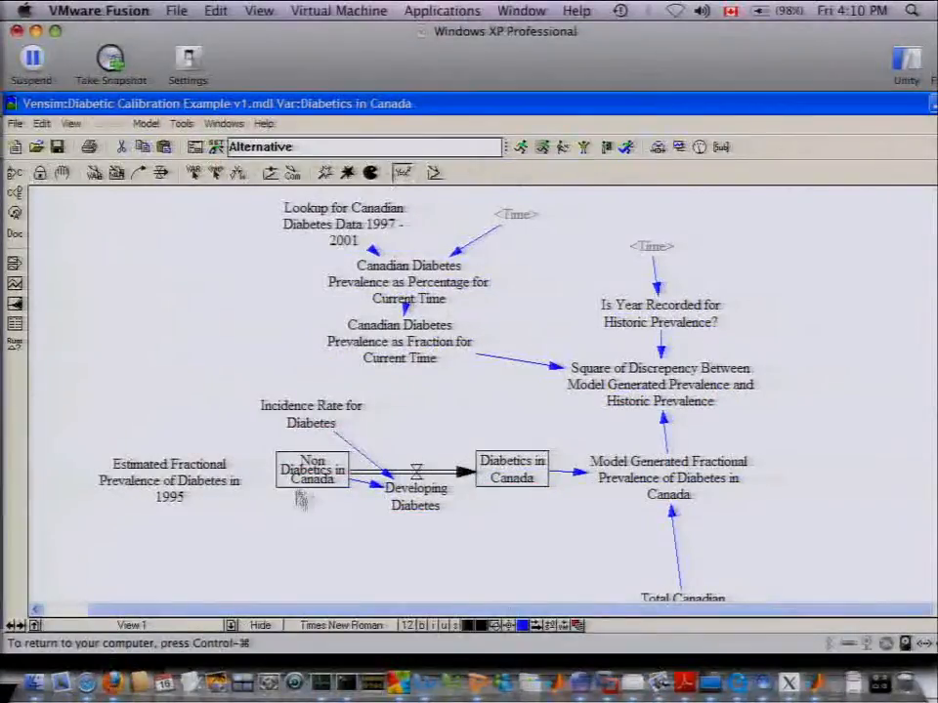
click(317, 481)
key(Escape)
click(185, 491)
key(Escape)
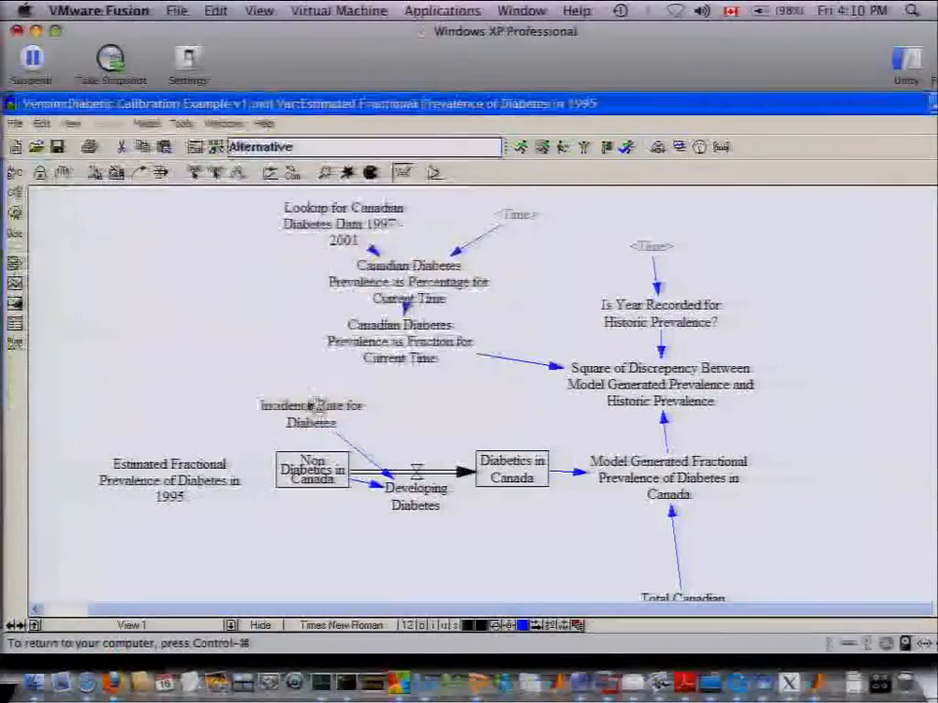
click(692, 600)
key(Escape)
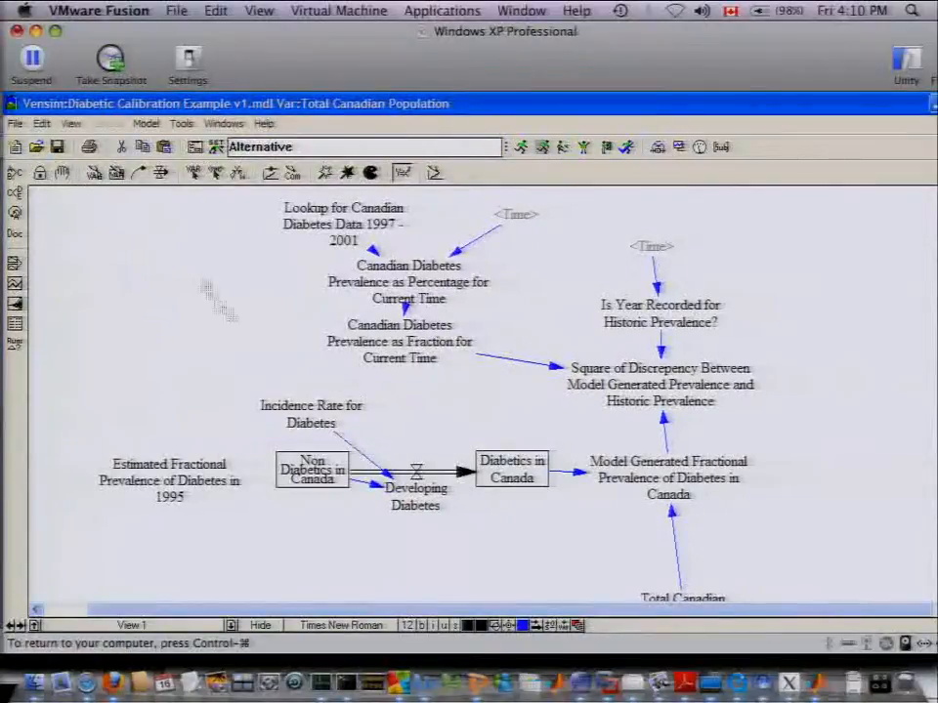
click(703, 599)
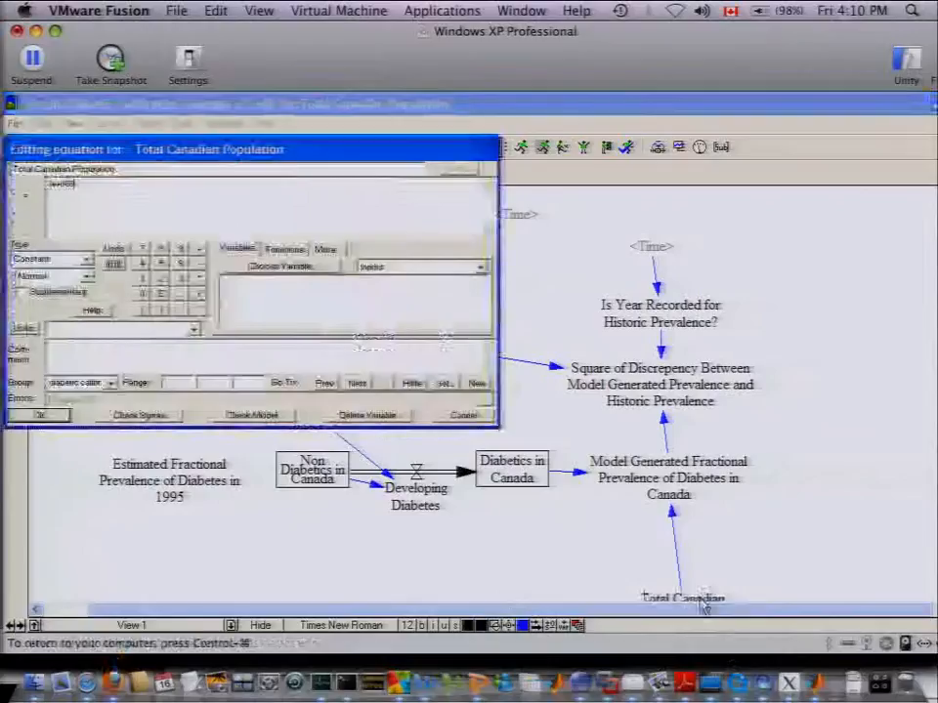
click(496, 418)
click(542, 148)
click(543, 148)
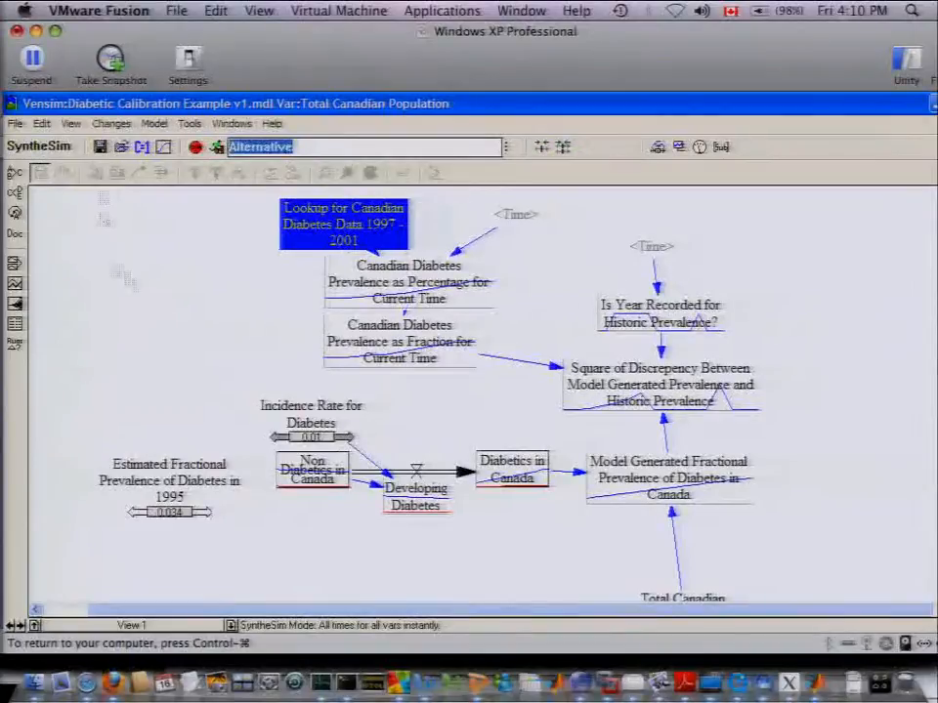
click(195, 148)
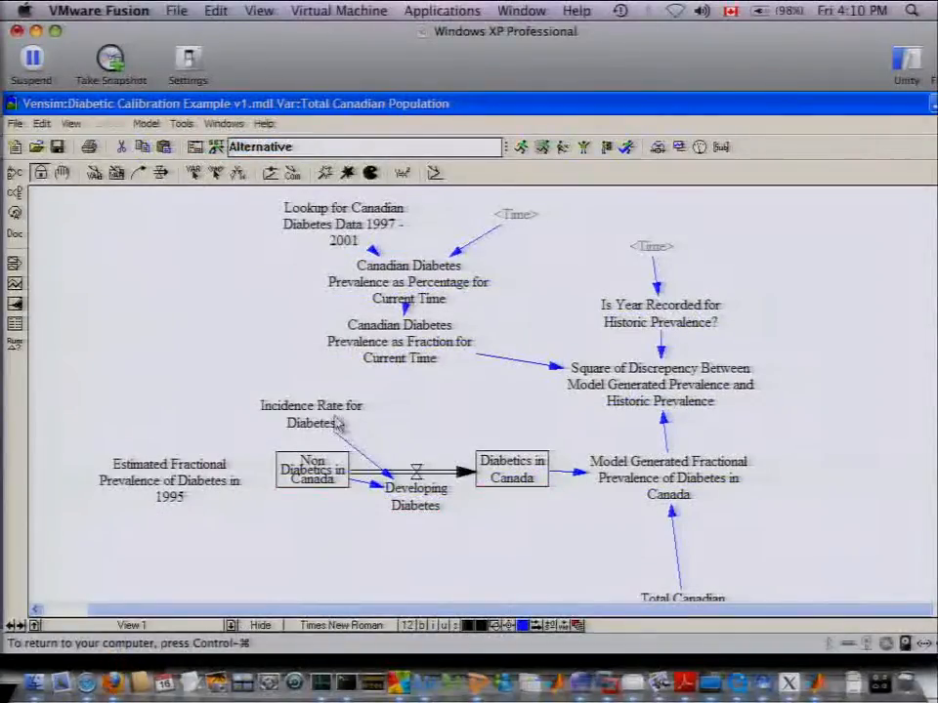
Run the Alternative simulation in SyntheSim with Incidence Rate for Diabetes set to 0.02, and stop SyntheSim
click(545, 148)
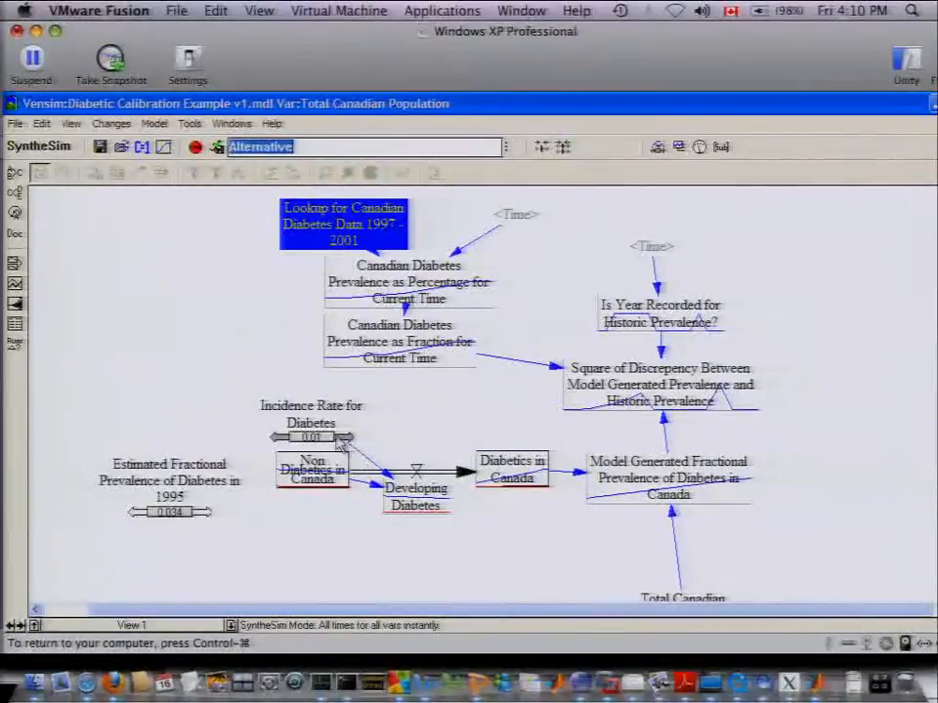
right_click(350, 446)
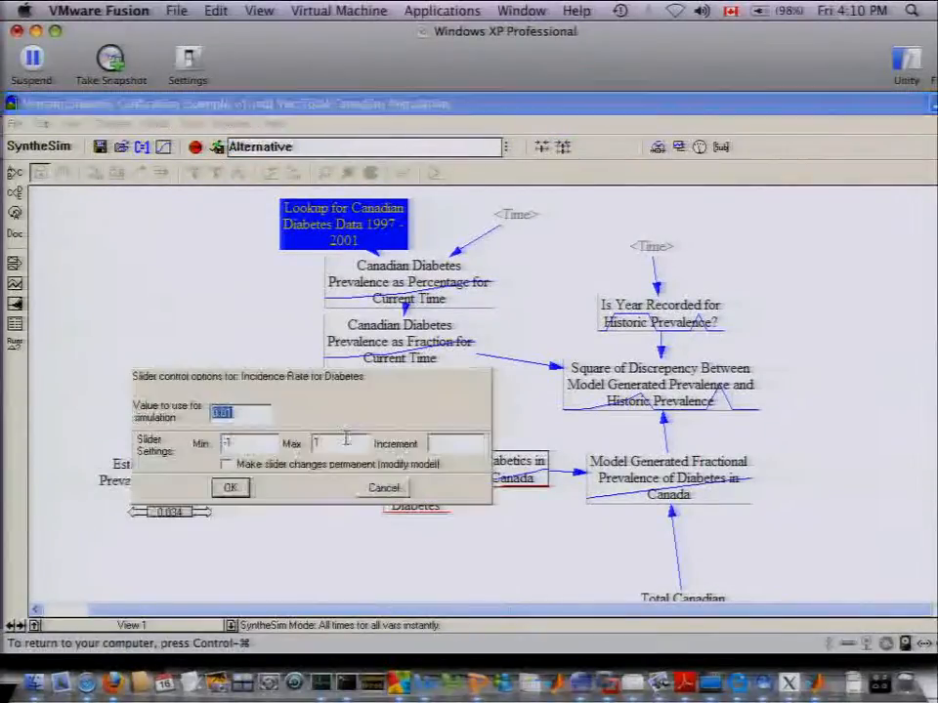
key(Return)
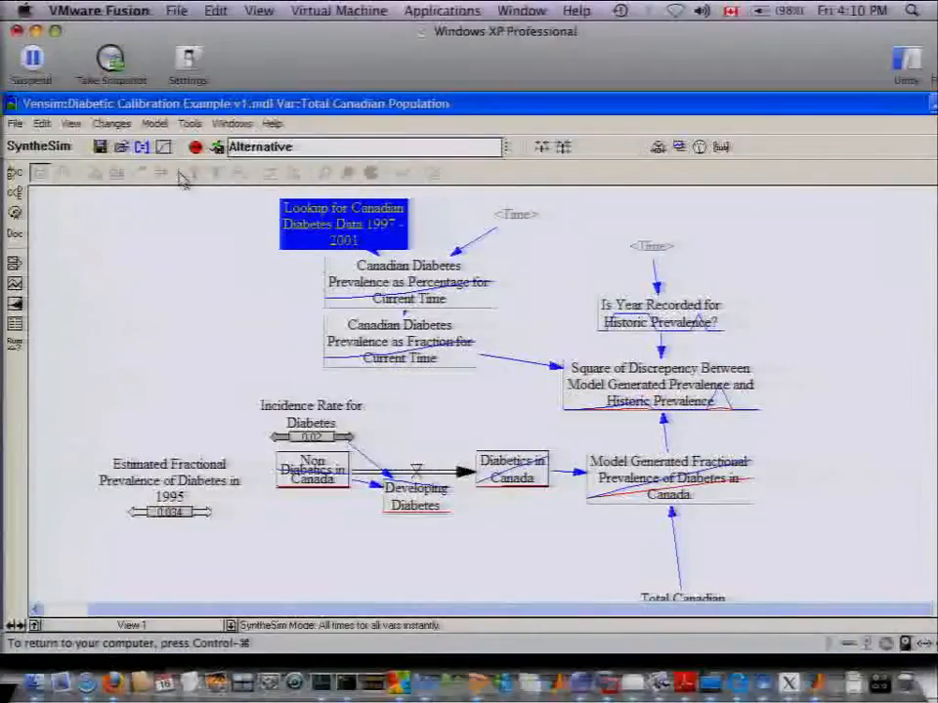
click(194, 148)
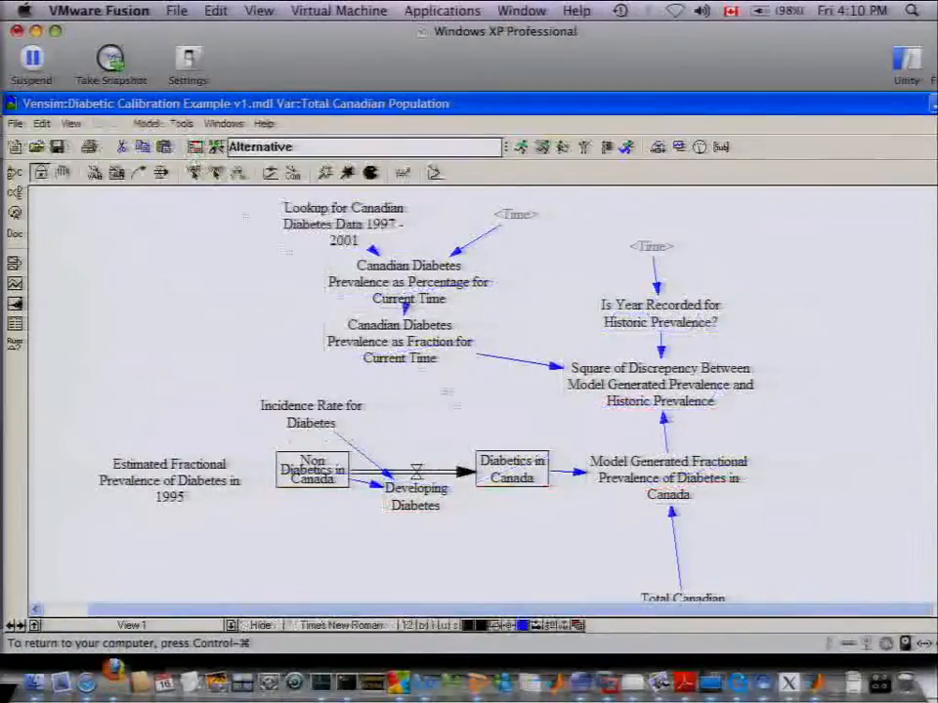
Graph Canadian Diabetes Prevalence as Fraction for Current Time to examine the historic data, and close the graph
click(418, 356)
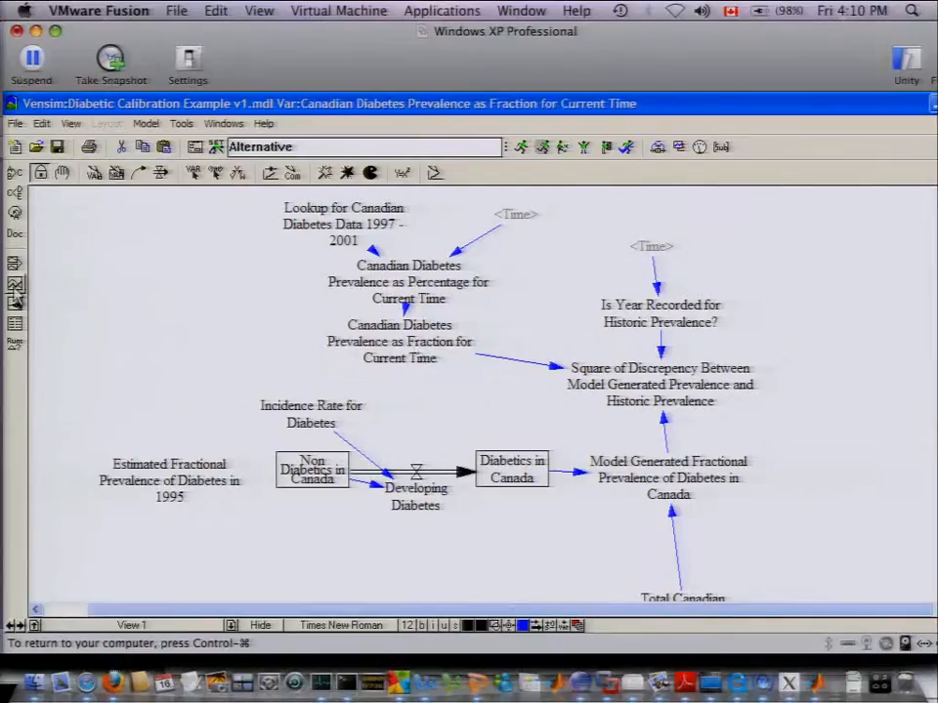
click(15, 287)
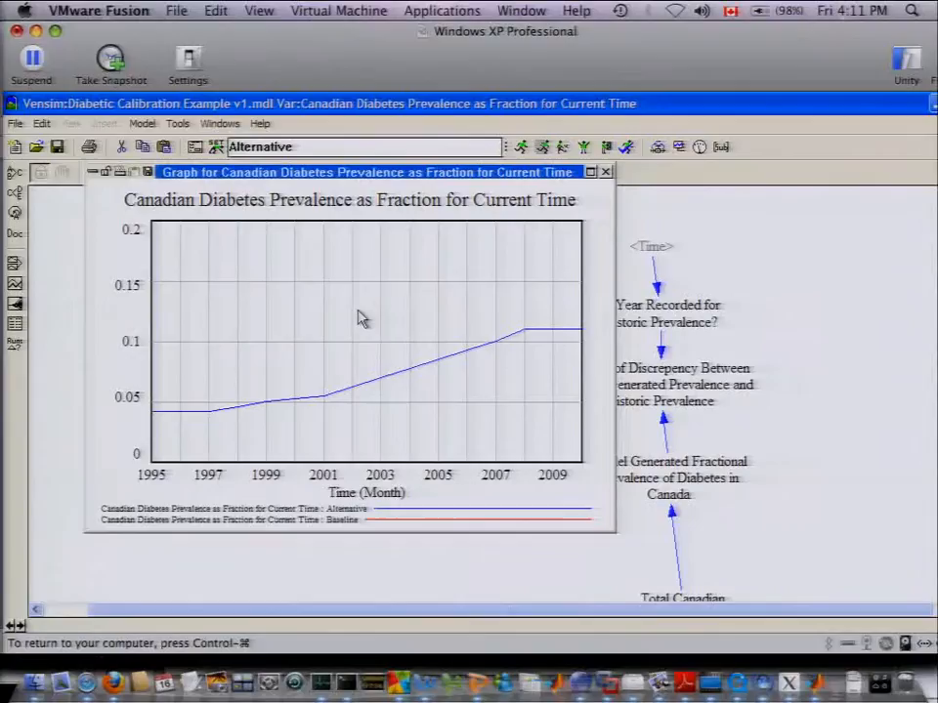
click(605, 172)
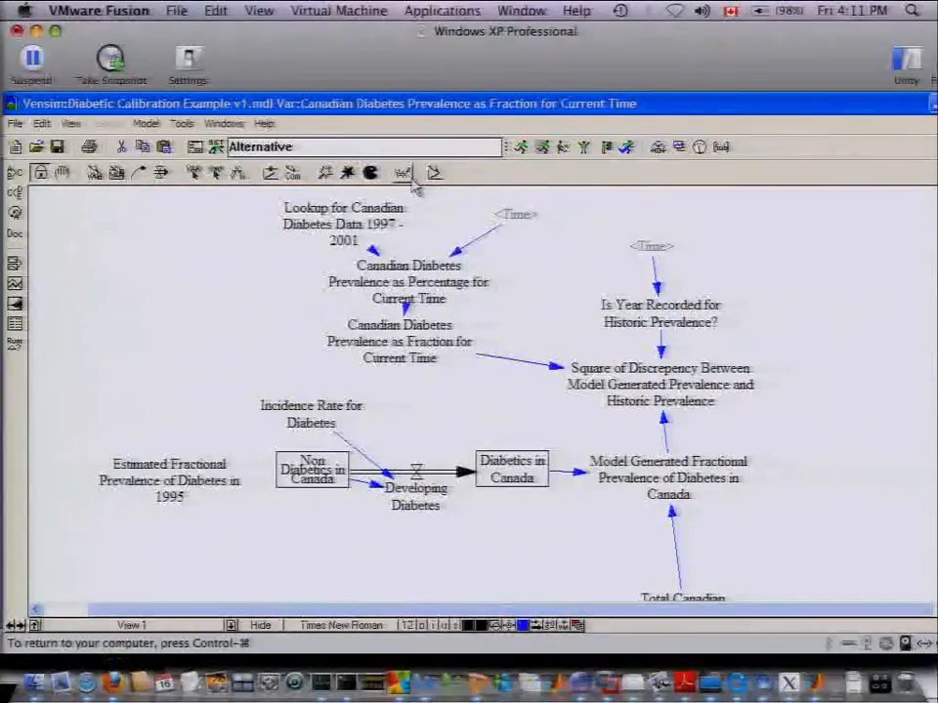
Open the advanced simulation control settings and choose DiabetesCalibrationExample.vpd as the payoff definition file
click(145, 123)
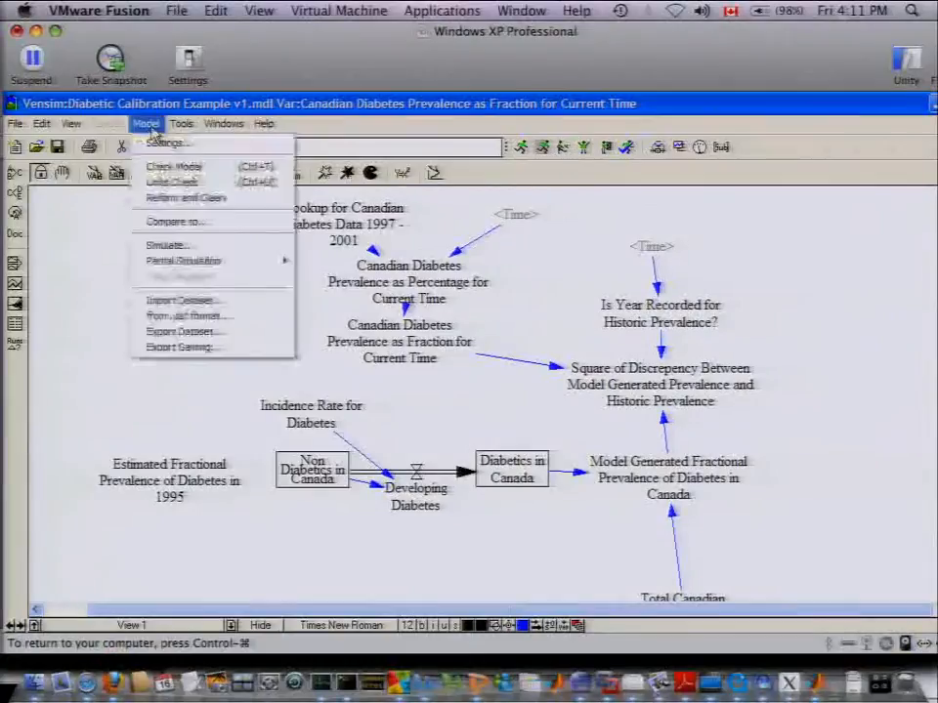
click(180, 246)
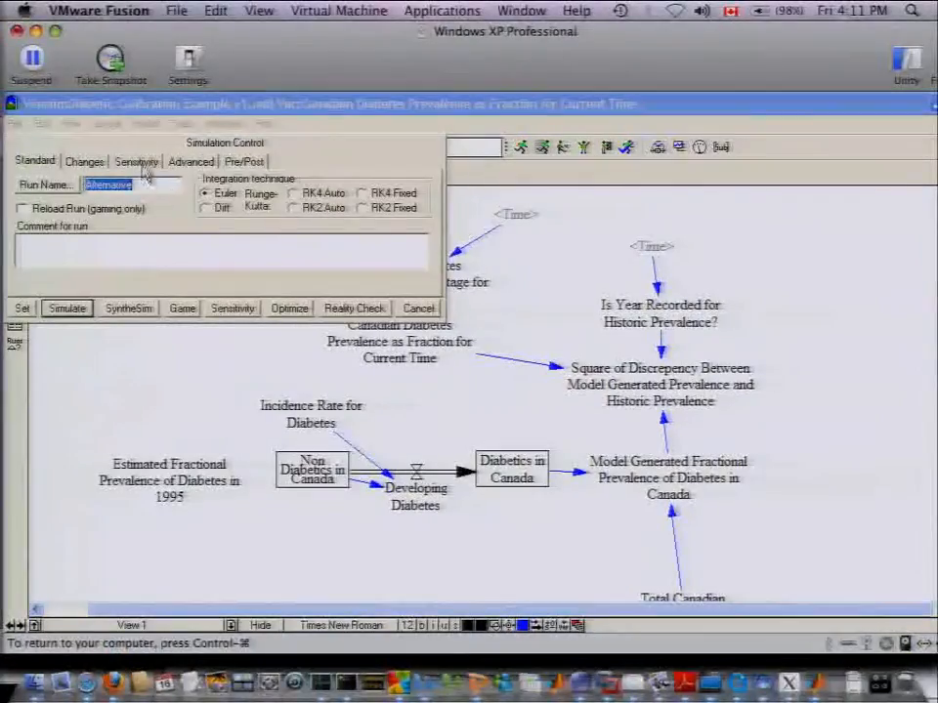
click(186, 166)
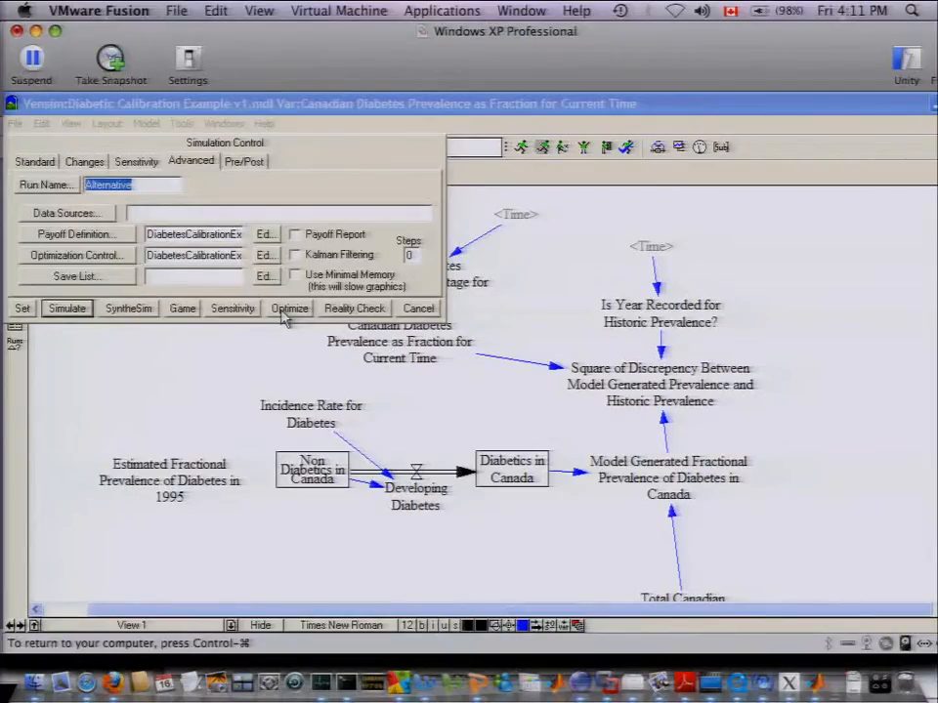
click(98, 236)
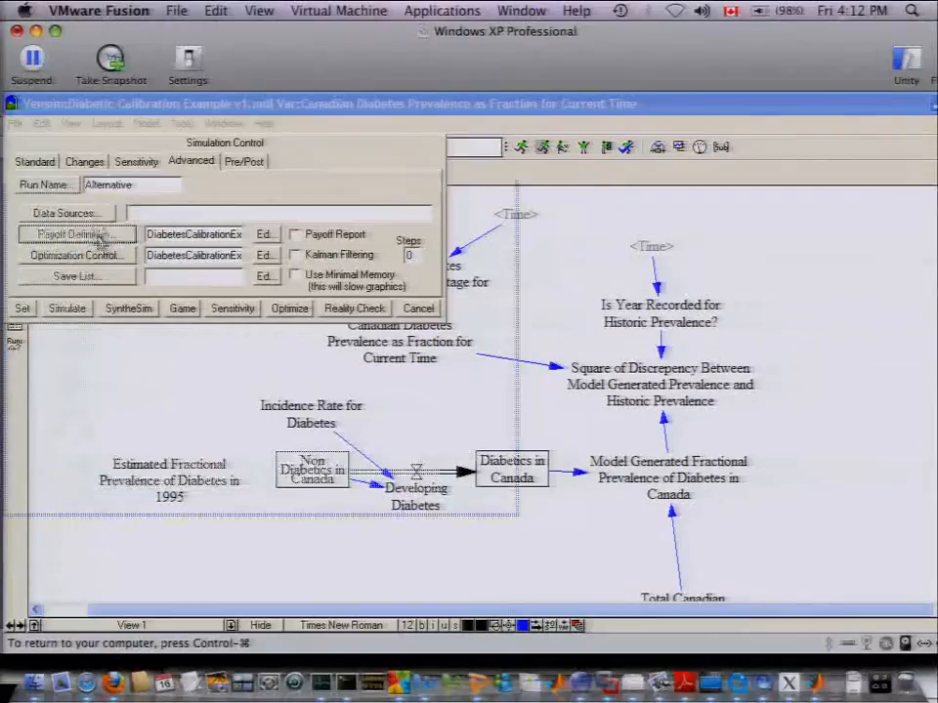
double_click(163, 207)
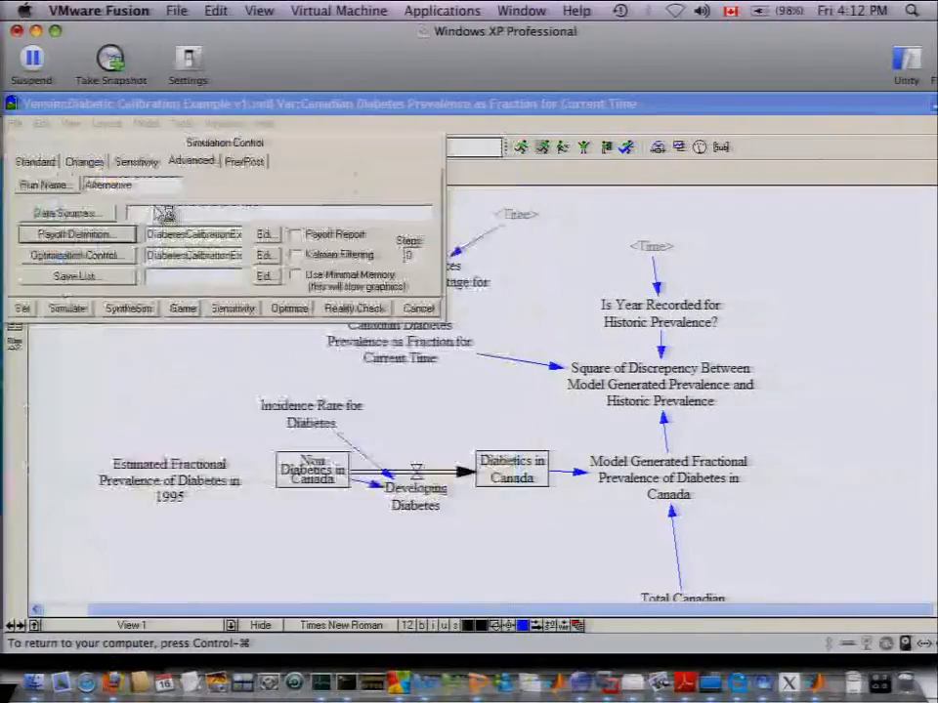
Inspect the variable and weight of the squared-discrepancy payoff element, add it back to the list and cancel the payoff definition
click(264, 236)
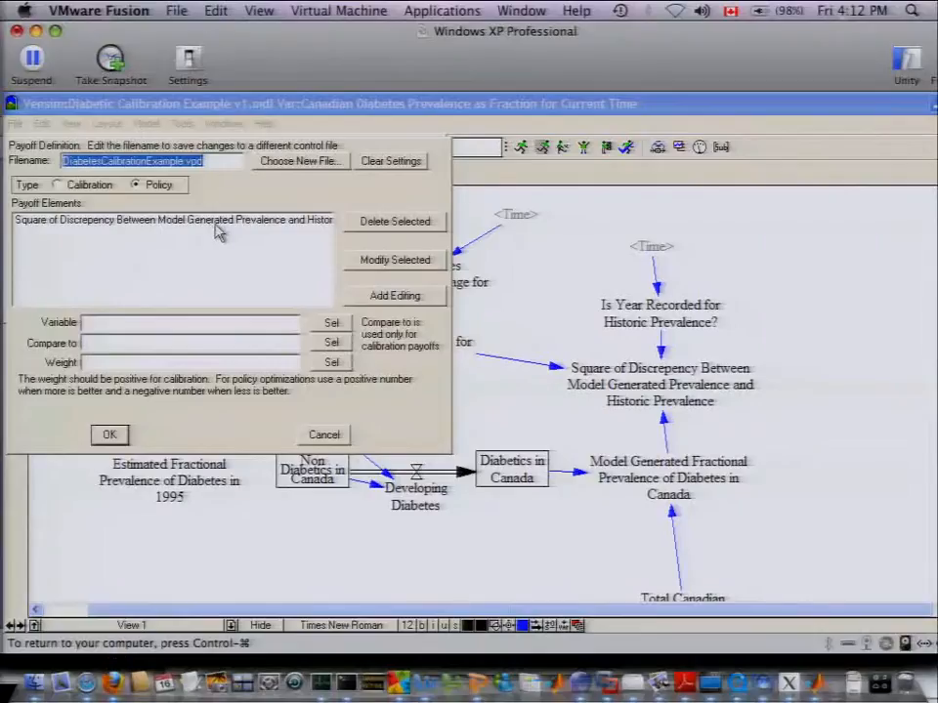
click(218, 229)
double_click(218, 229)
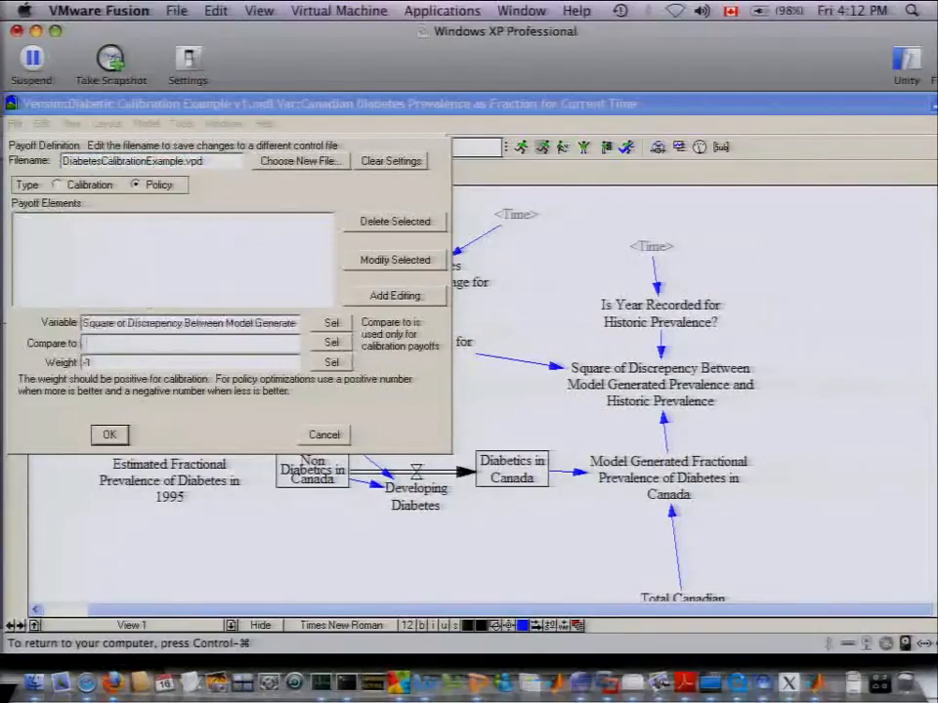
drag(82, 361, 102, 362)
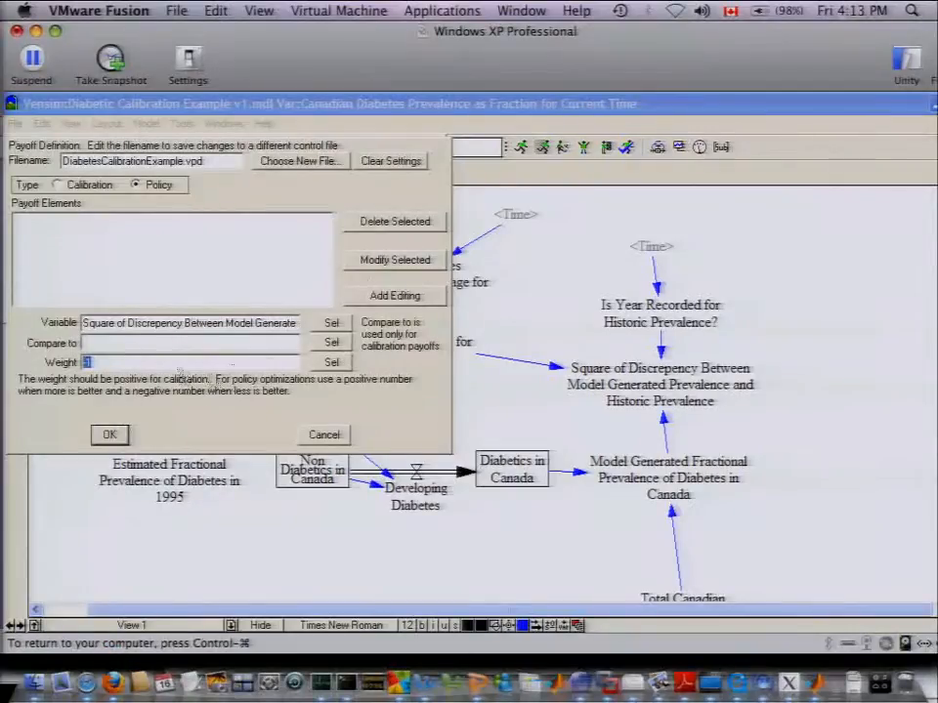
click(395, 295)
click(158, 227)
click(322, 439)
Choose the payoff definition file DiabetesCalibrationExample.vpd again for the Alternative run
click(71, 237)
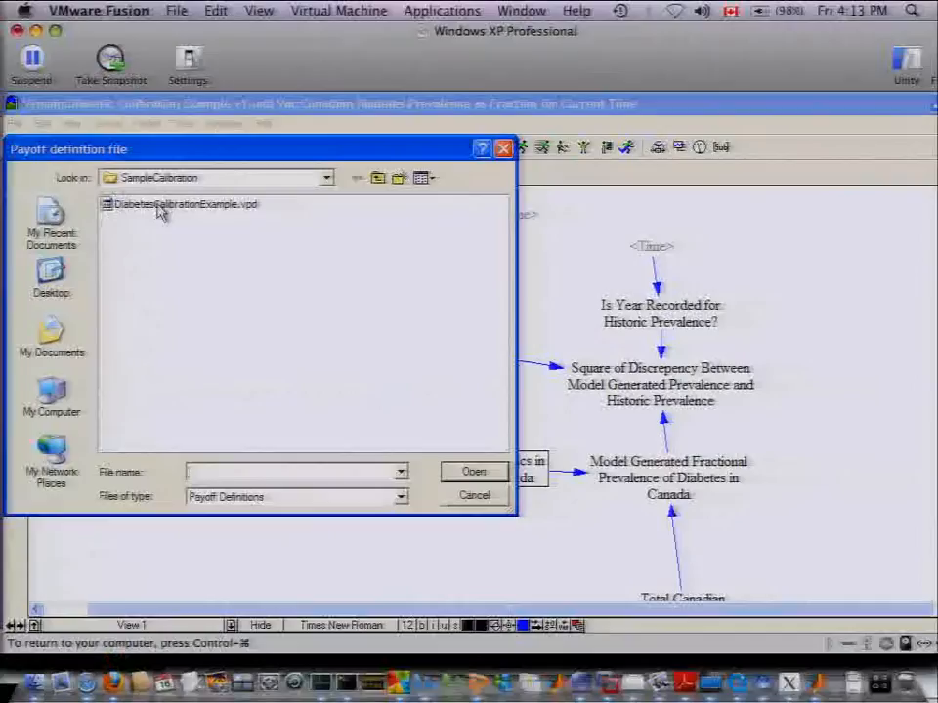
double_click(150, 206)
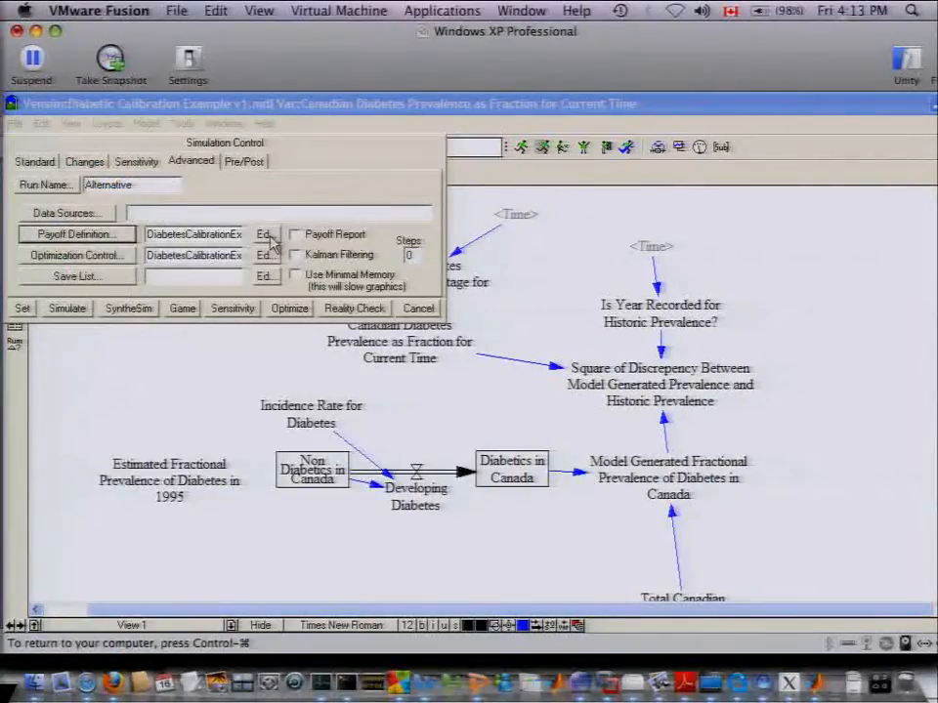
Reselect the payoff definition file, inspect the variable and weight of its squared-discrepancy element, and cancel the definition without saving changes
click(124, 239)
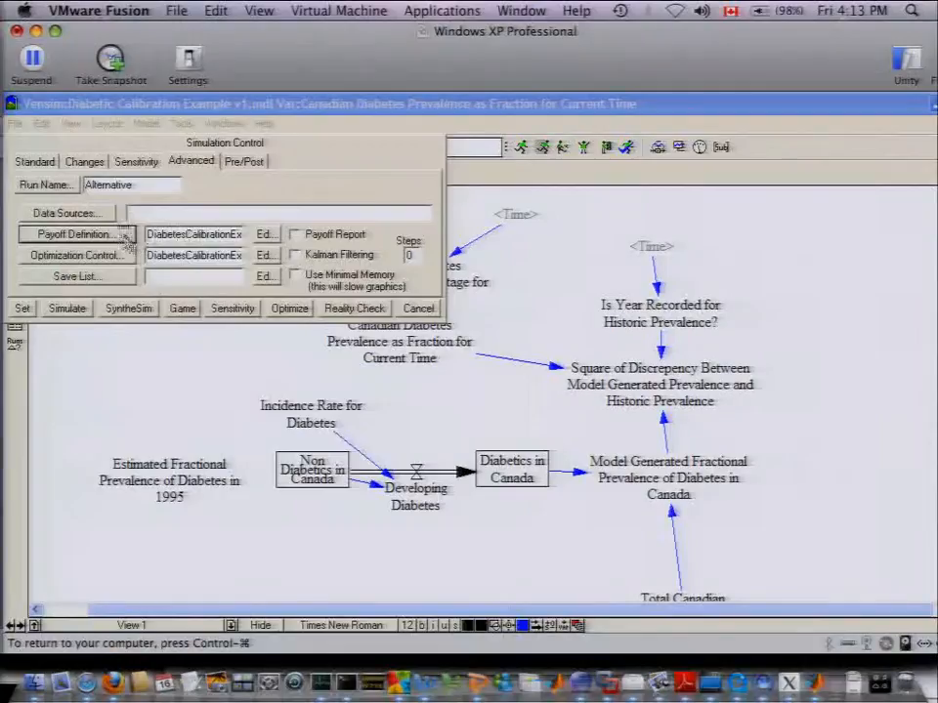
double_click(115, 202)
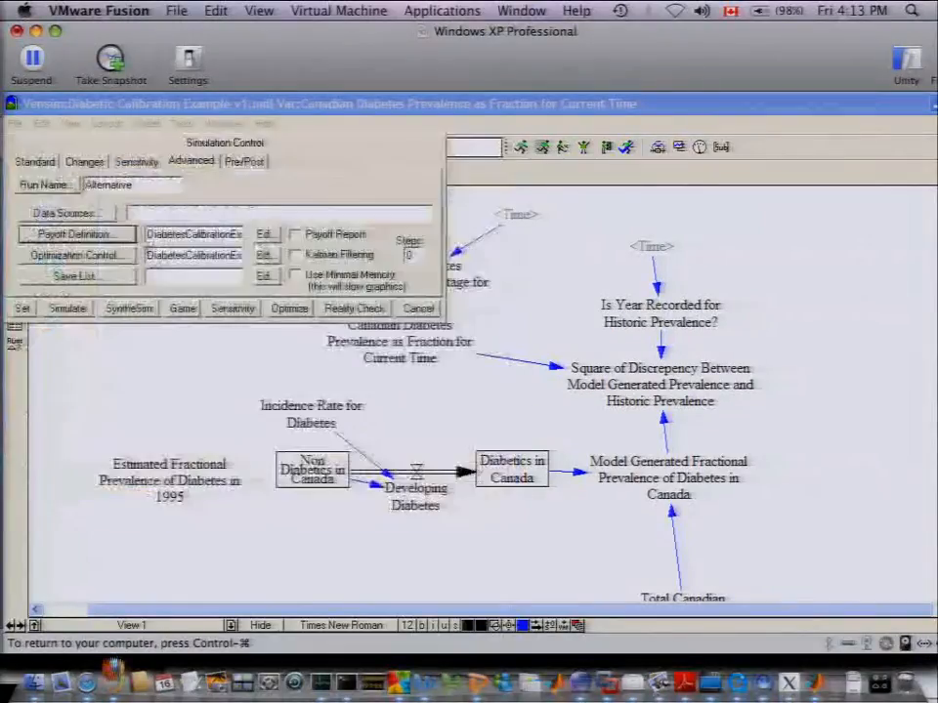
click(265, 234)
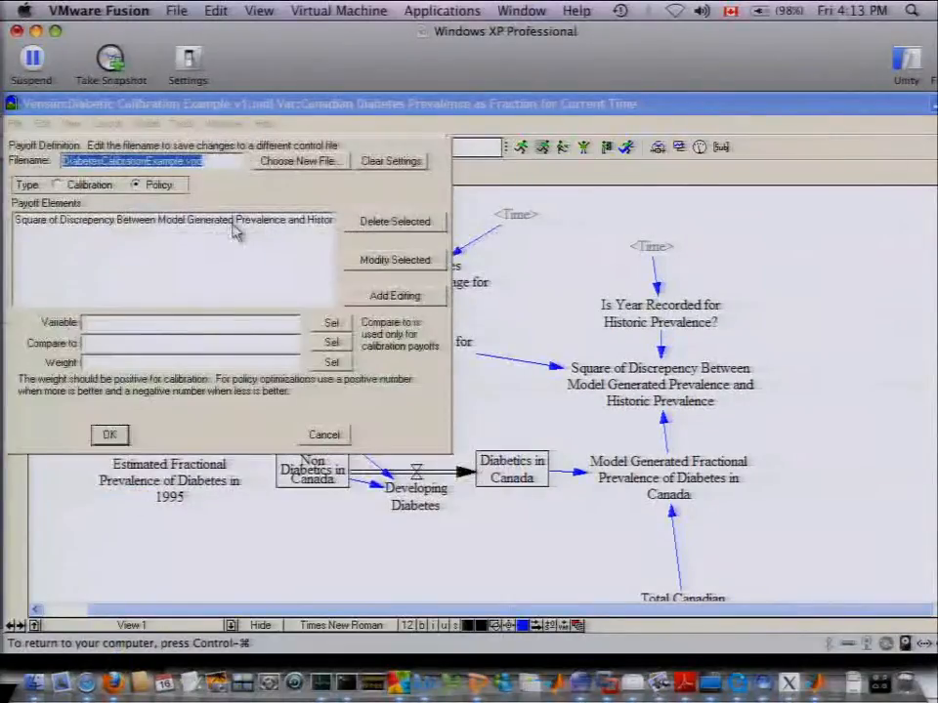
click(232, 228)
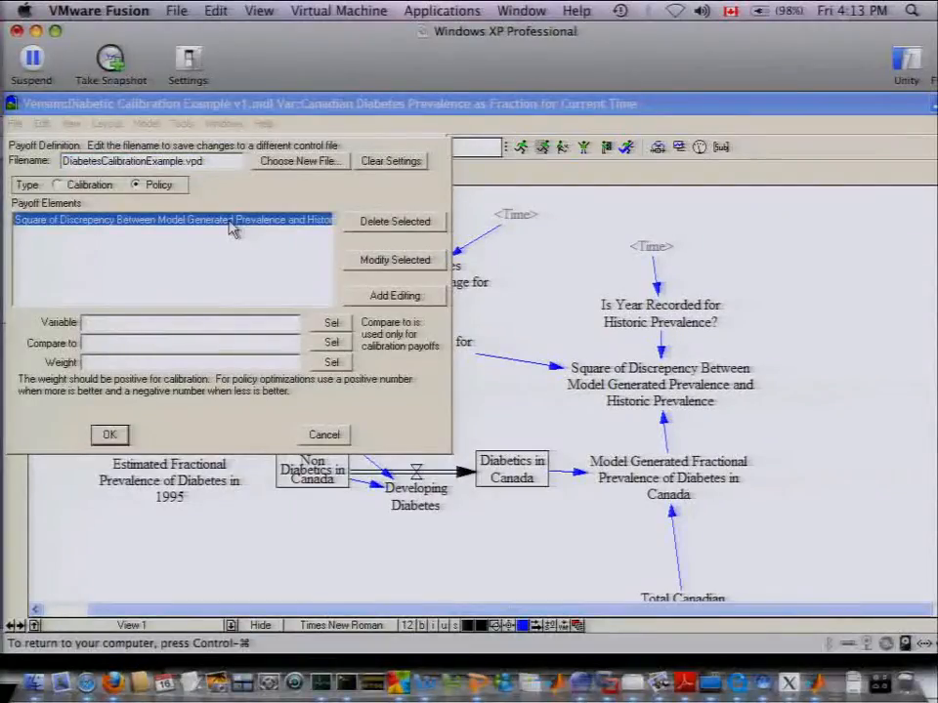
double_click(230, 224)
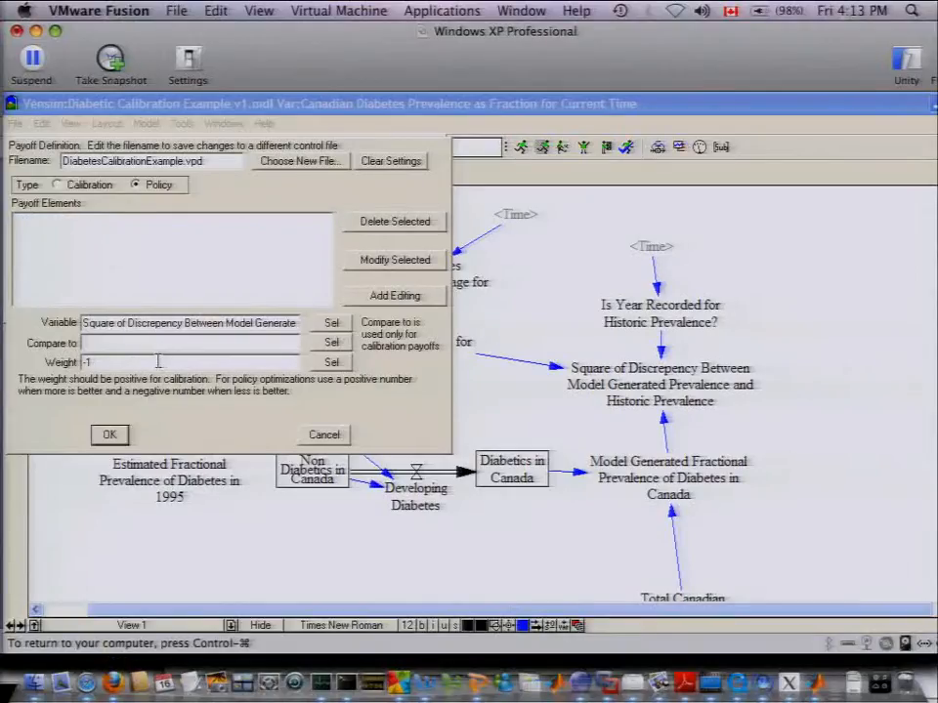
click(334, 436)
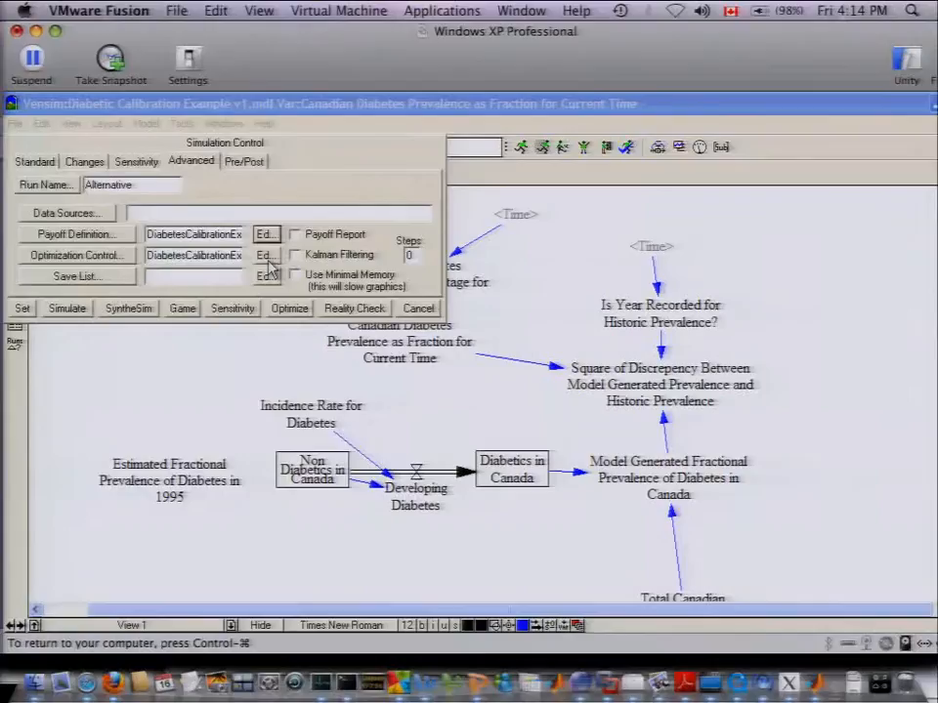
Open the optimization control definition, examine the lower bound of the Incidence Rate for Diabetes parameter and return it to the active parameters
click(271, 255)
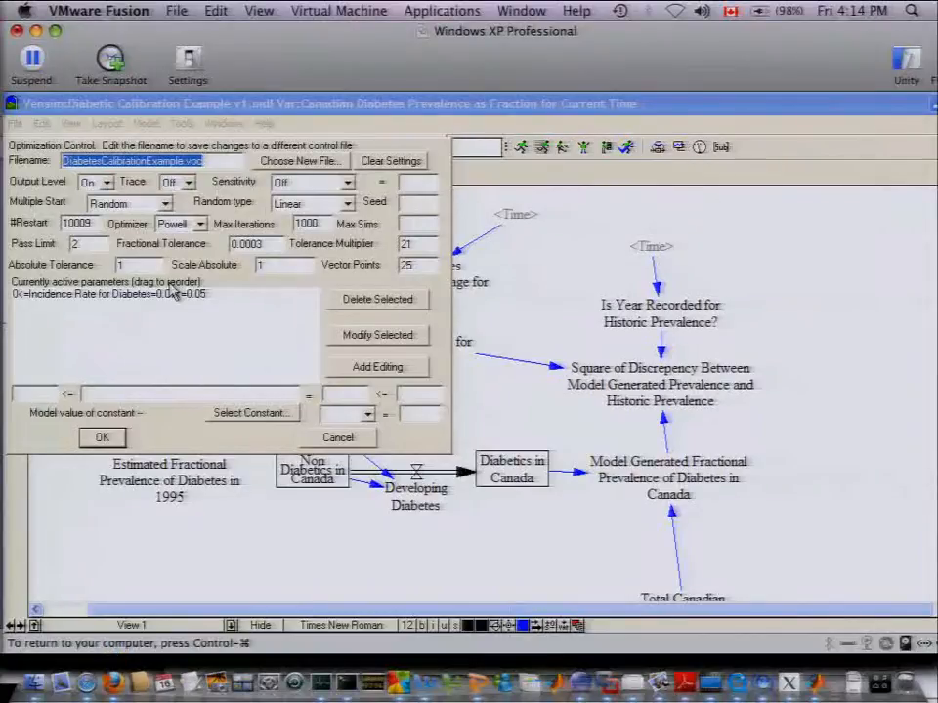
key(Return)
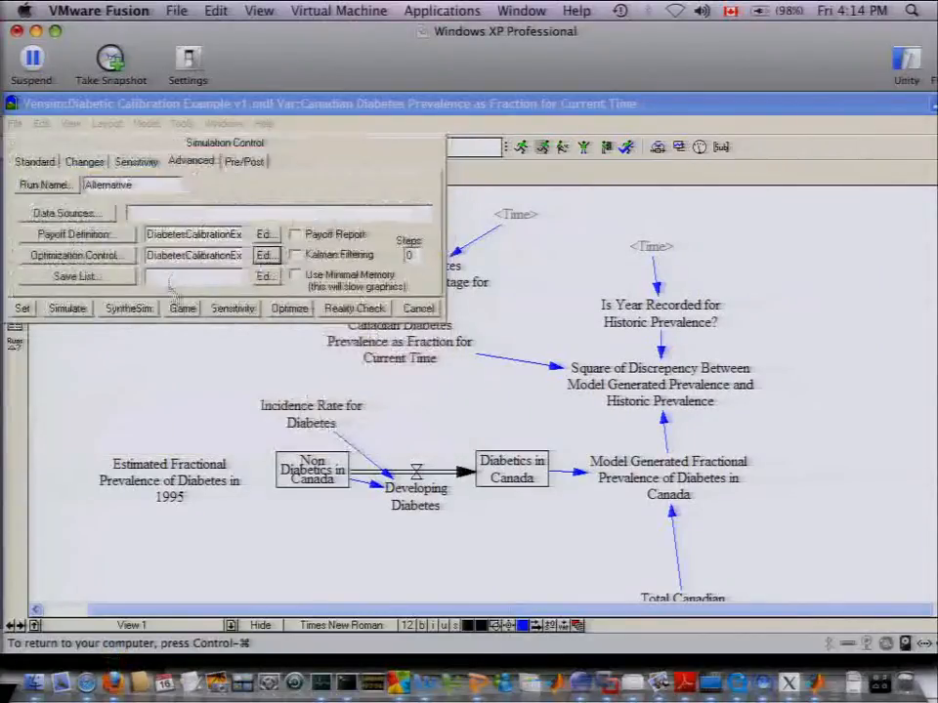
click(266, 255)
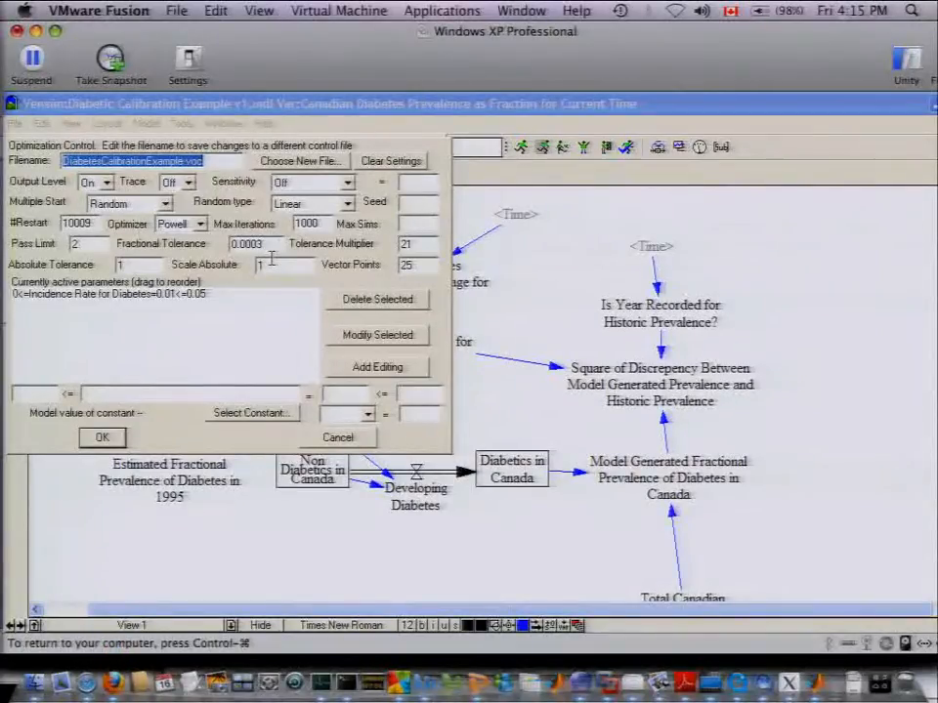
click(152, 294)
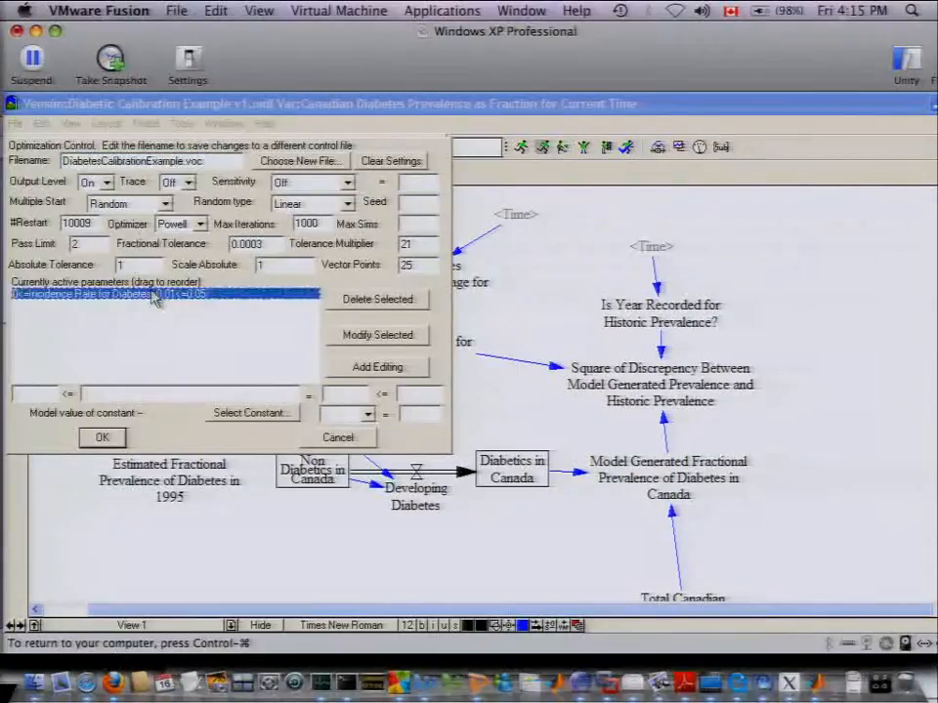
click(41, 392)
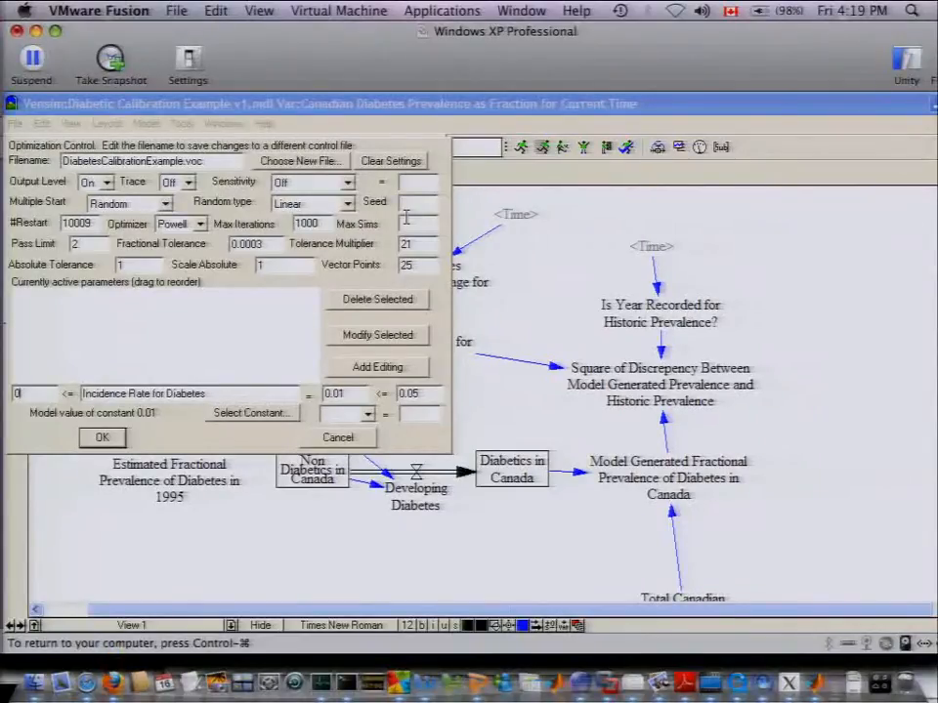
click(377, 368)
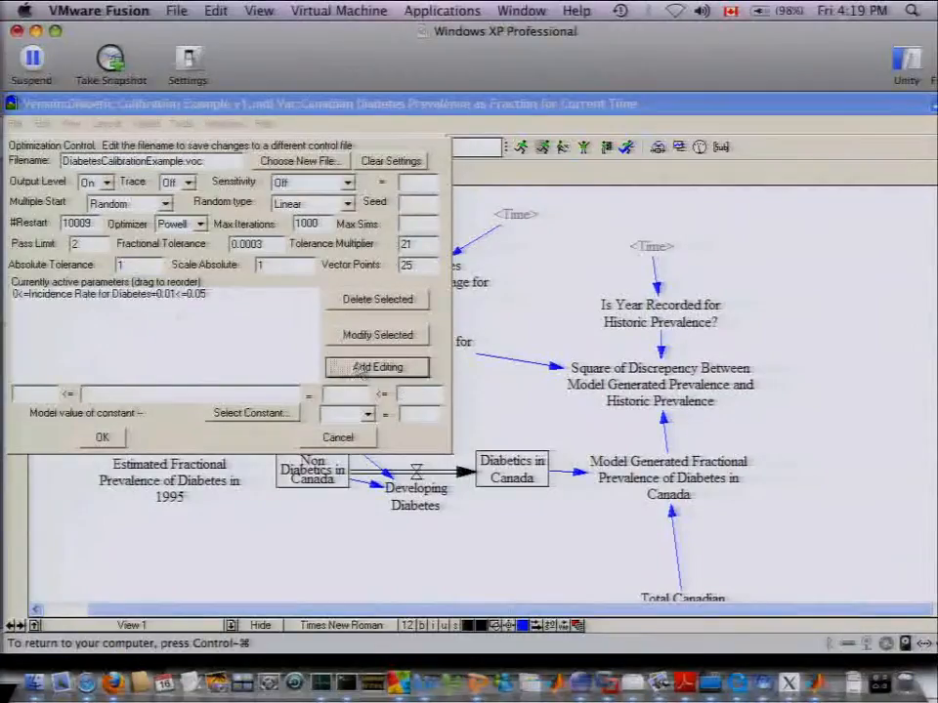
Examine the starting value of the Incidence Rate for Diabetes parameter and add the unchanged entry back to the active parameters
double_click(139, 298)
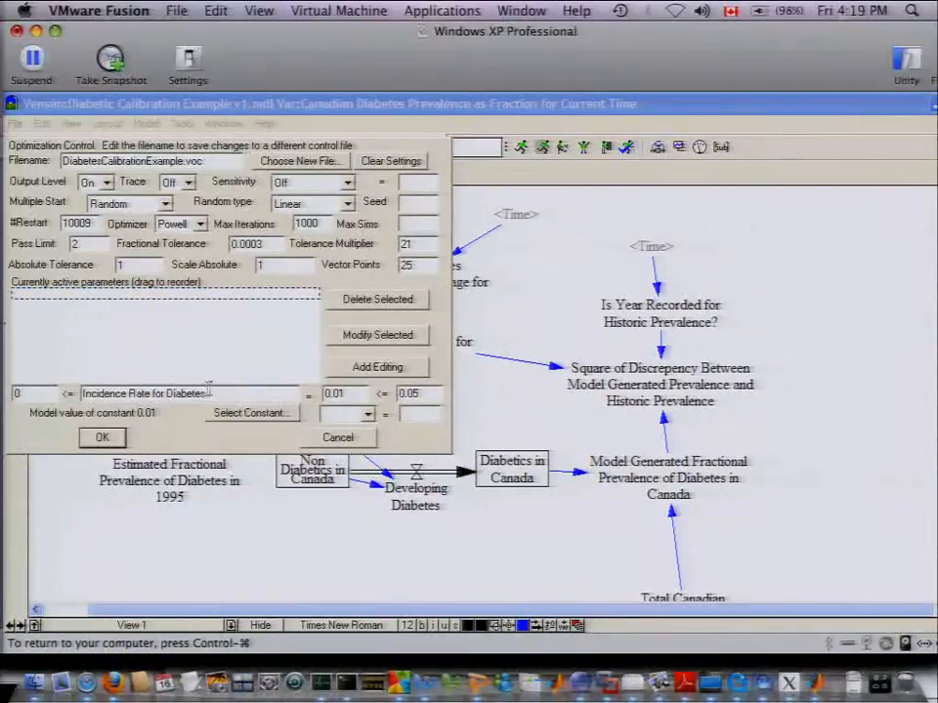
click(332, 393)
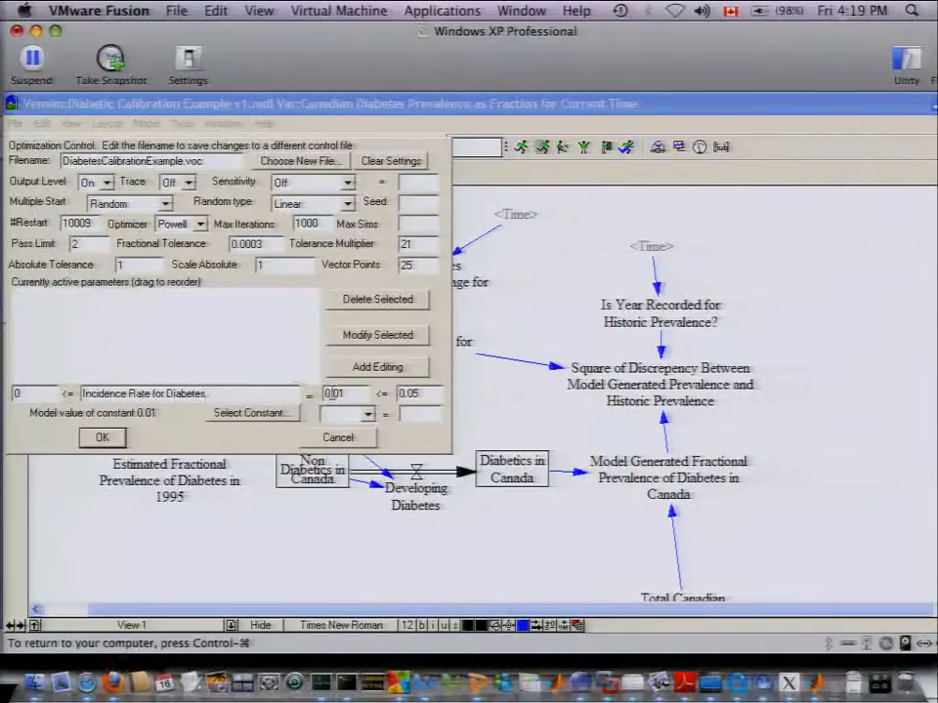
double_click(332, 393)
click(381, 369)
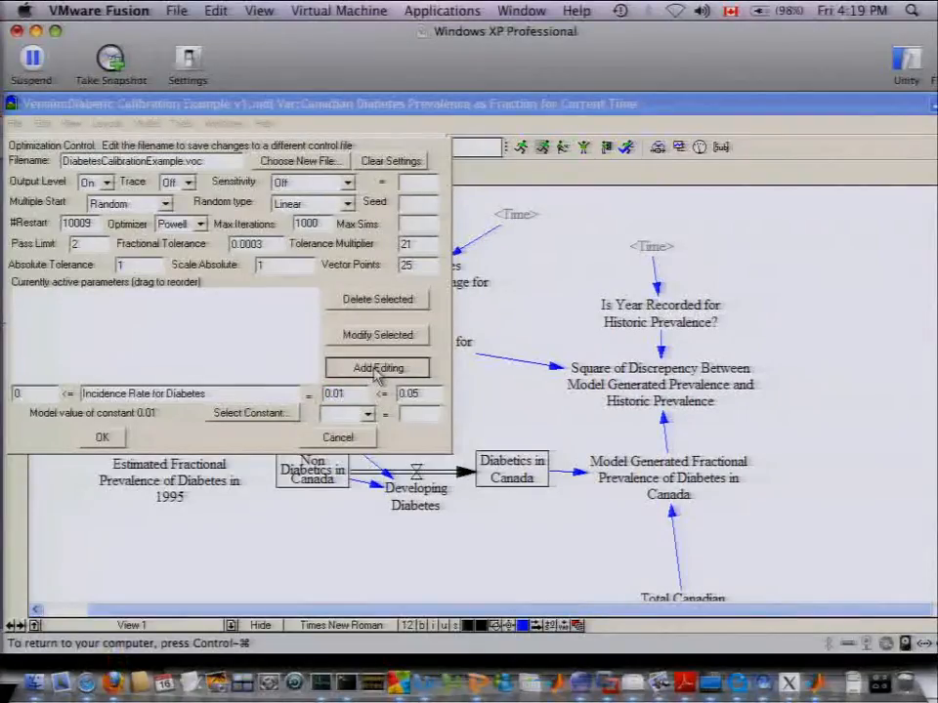
click(378, 371)
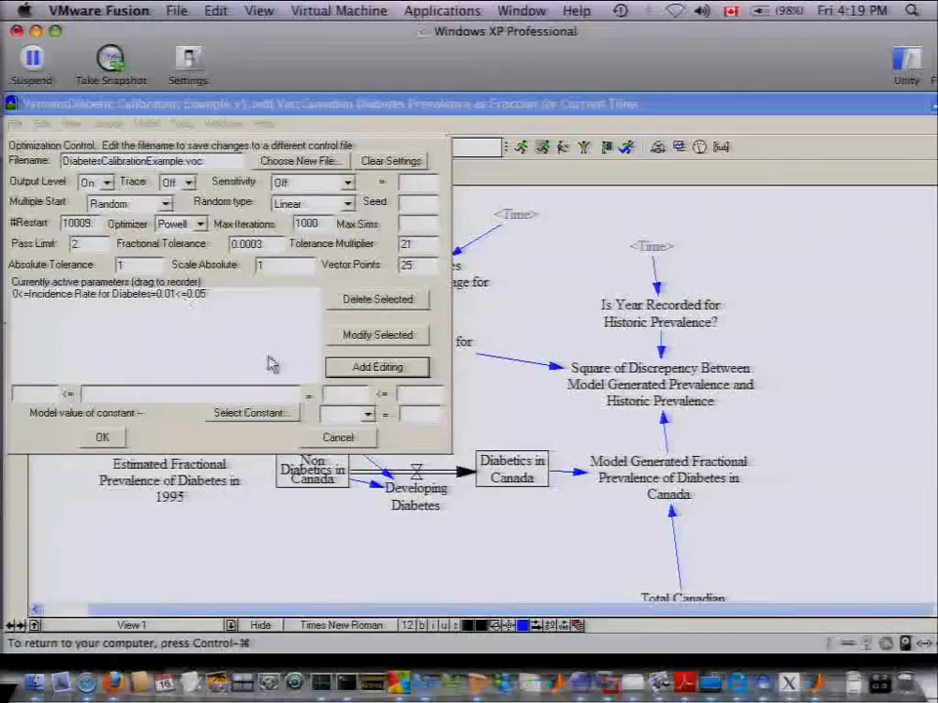
Raise the upper bound of the Incidence Rate for Diabetes parameter to 0.1 and add it back to the active parameters
click(250, 297)
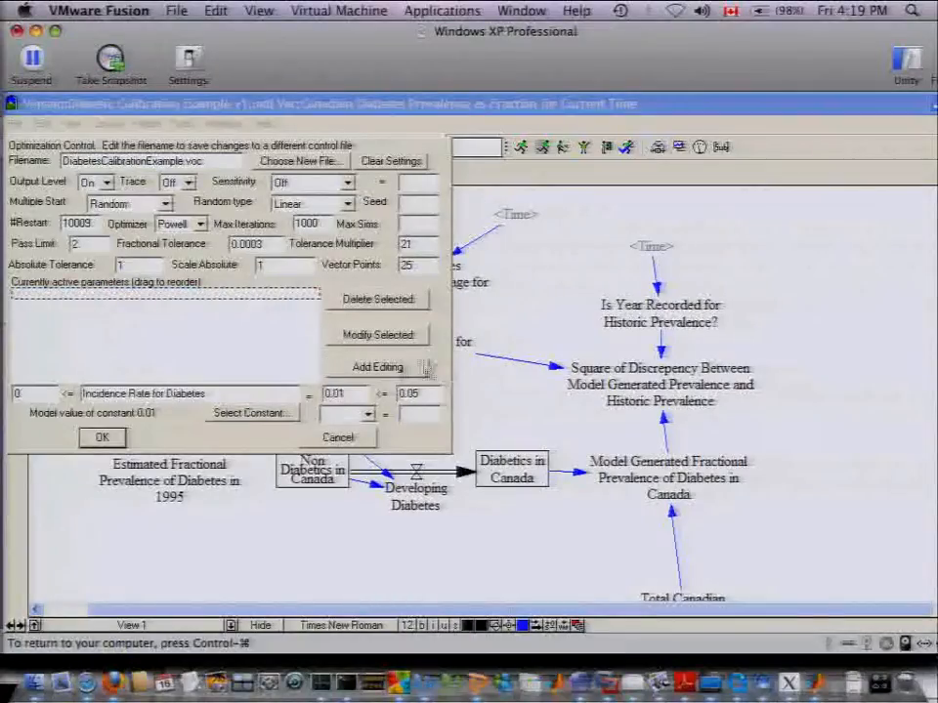
click(420, 393)
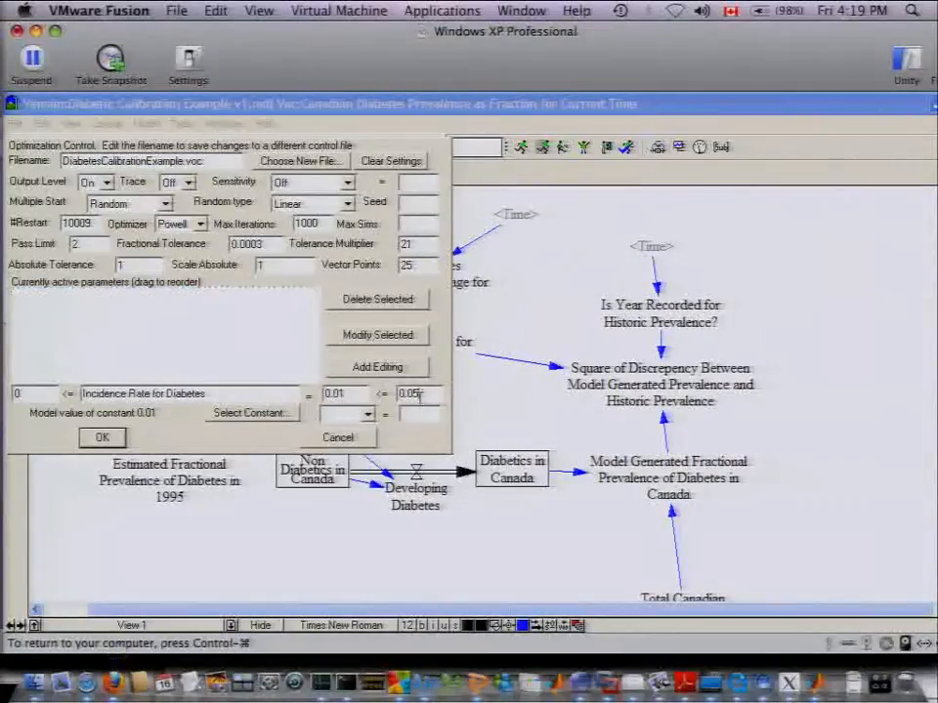
key(BackSpace)
key(BackSpace)
text(1)
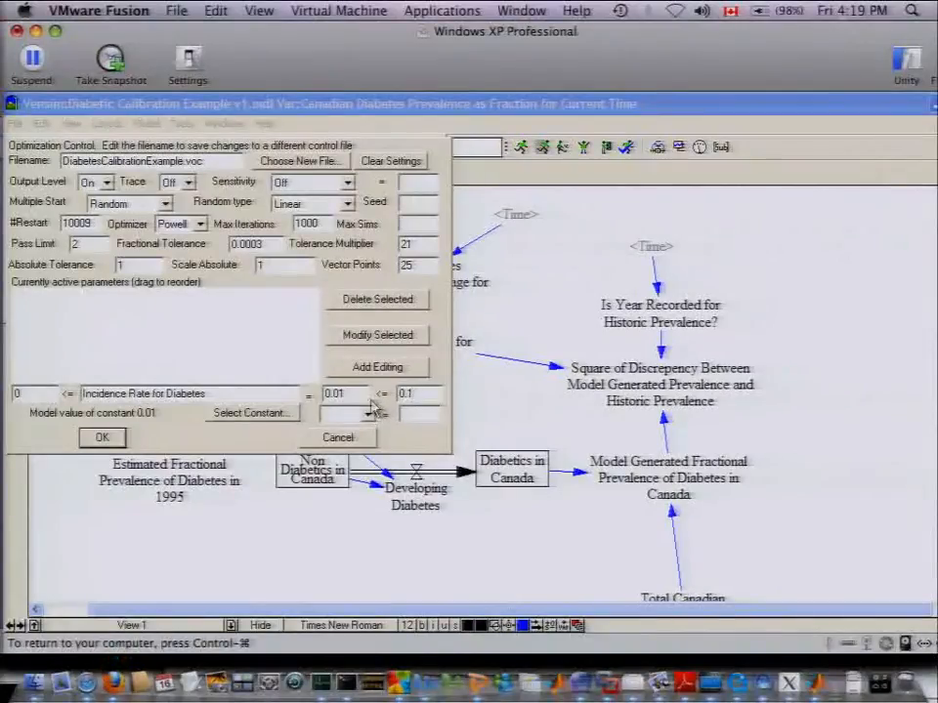
click(367, 371)
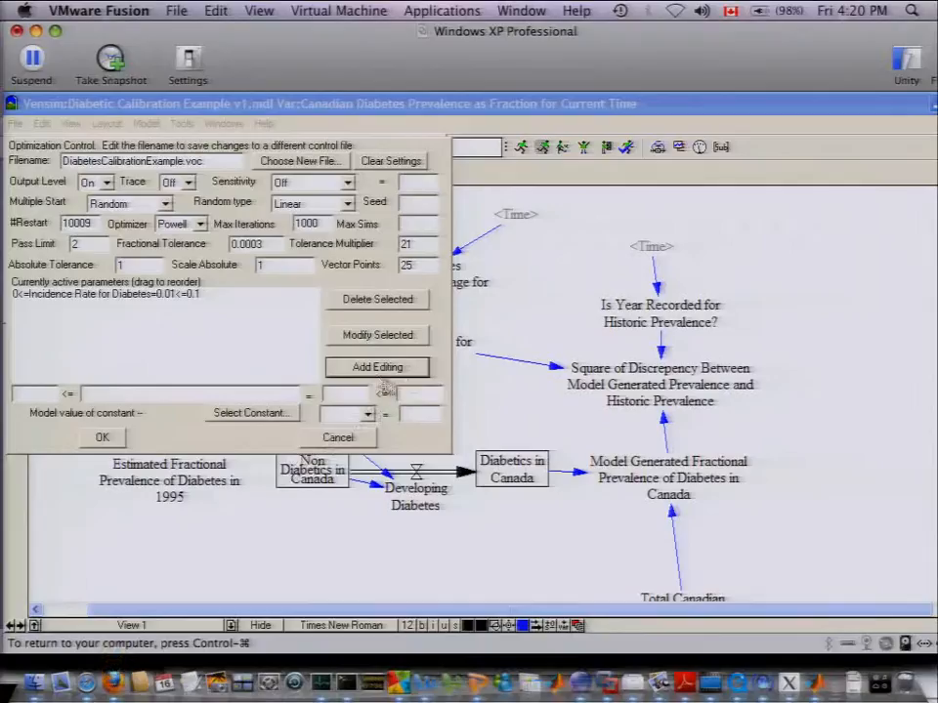
Set the upper bound of the Incidence Rate for Diabetes parameter to 0.075 and return it to the active parameters
click(187, 295)
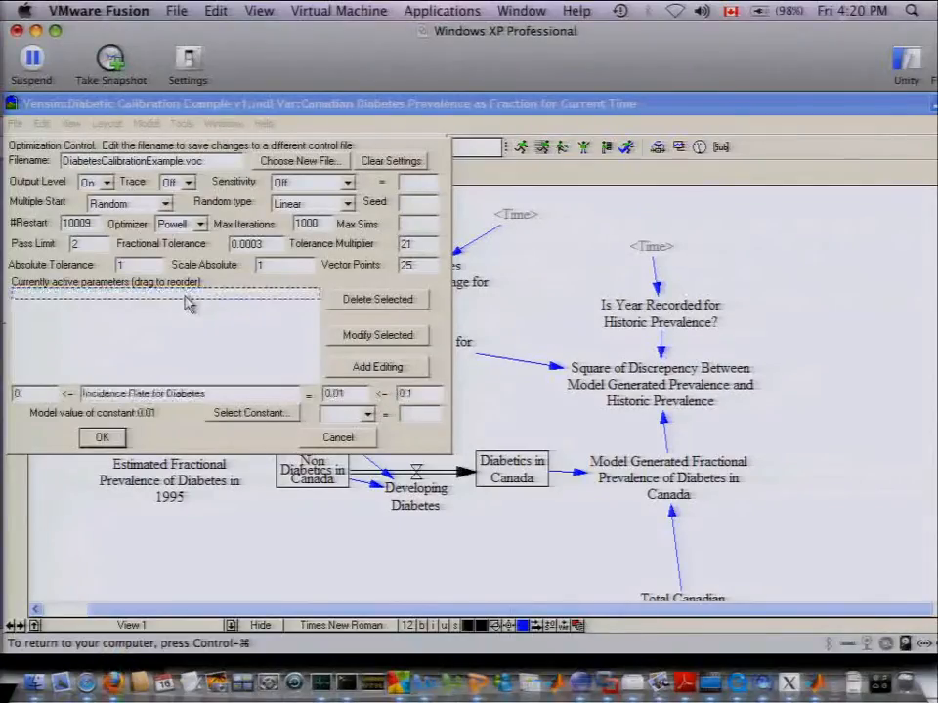
click(417, 393)
key(BackSpace)
text(0.)
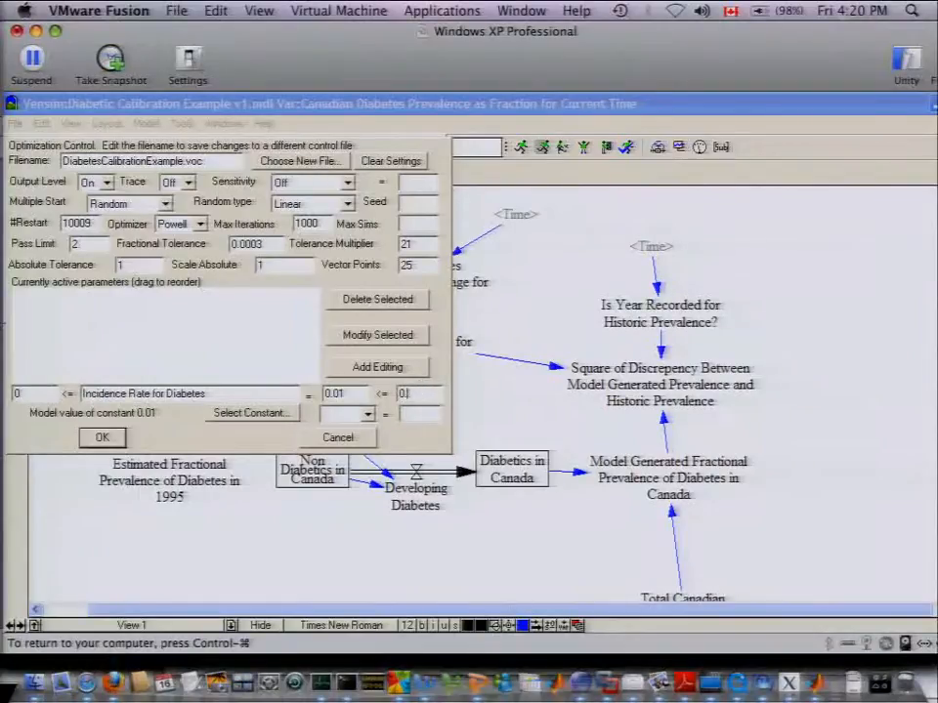
text(975)
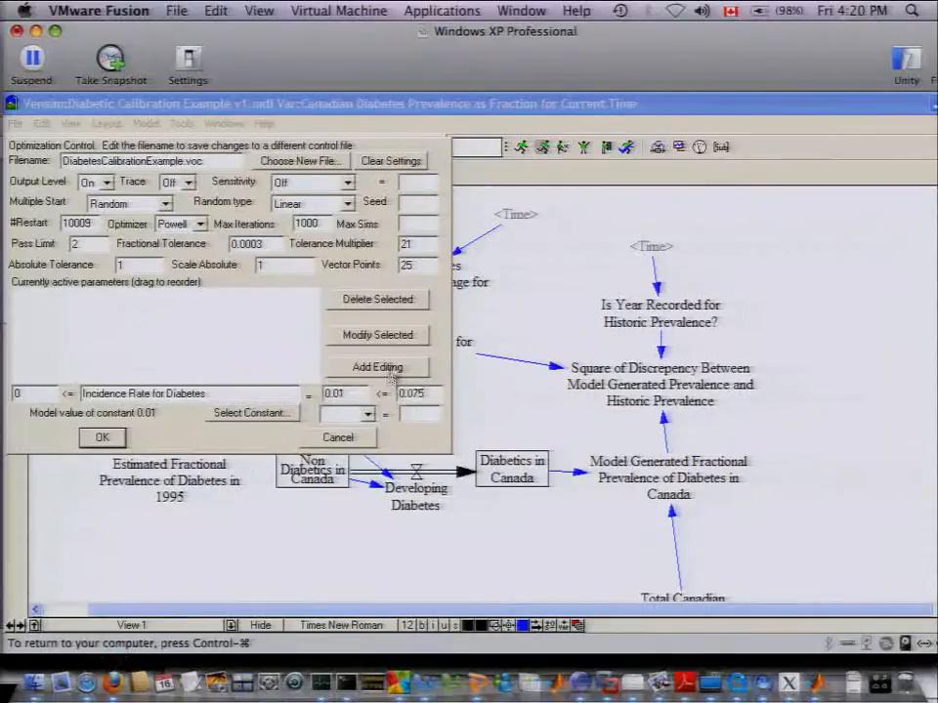
click(393, 368)
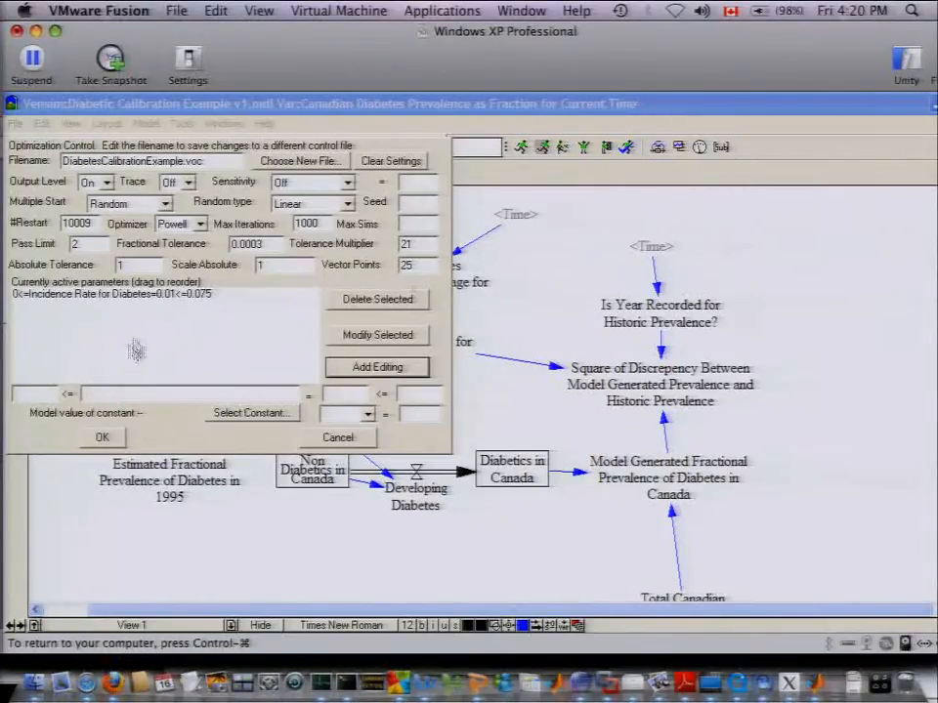
Change the upper bound of the Incidence Rate for Diabetes parameter to 0.1 and put it back among the active parameters
click(267, 296)
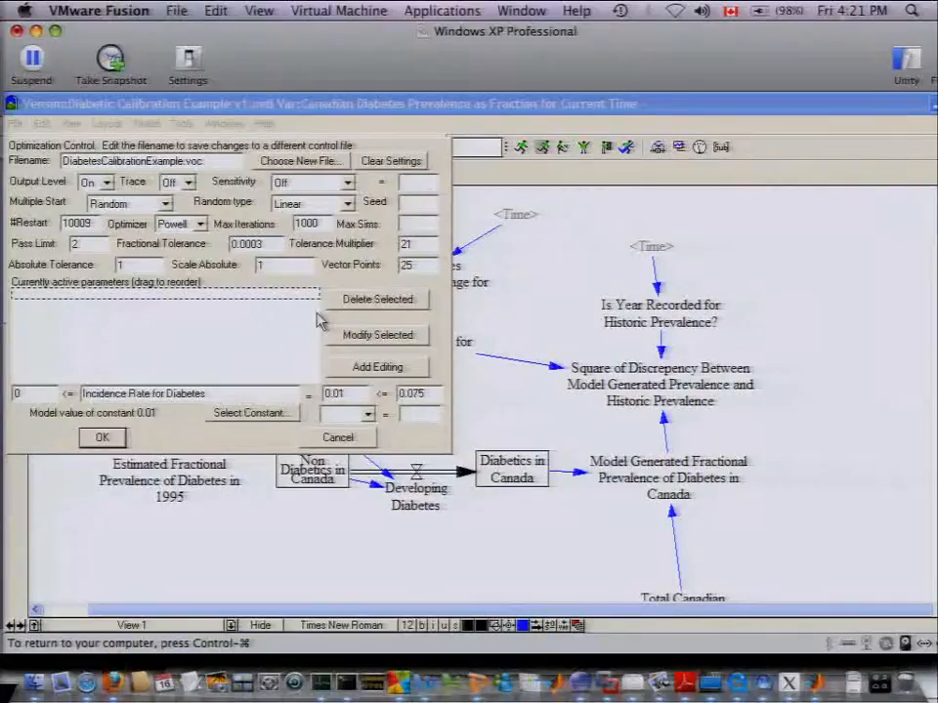
double_click(414, 393)
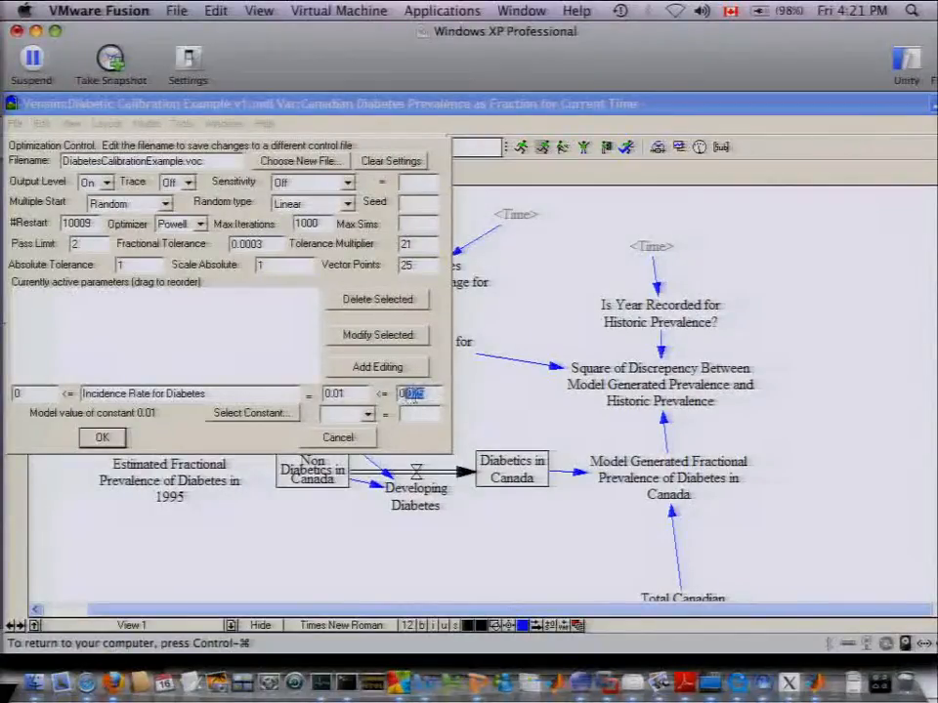
text(0.1)
click(400, 369)
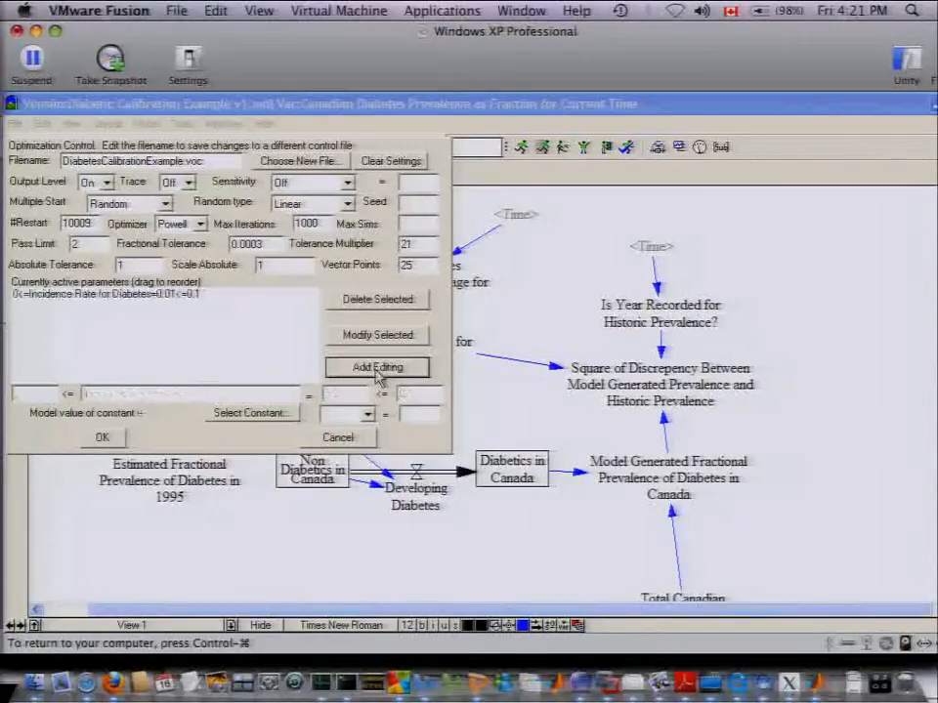
click(103, 437)
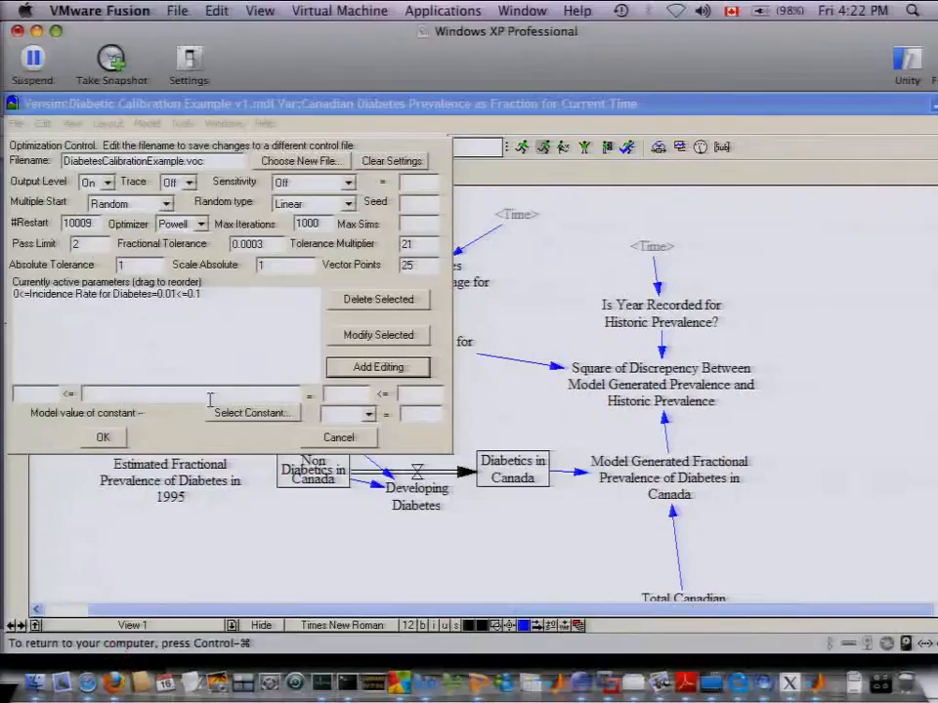
Reopen the Incidence Rate for Diabetes parameter for editing, re-enter 0.1 as its upper bound and add it to the active parameters
click(179, 295)
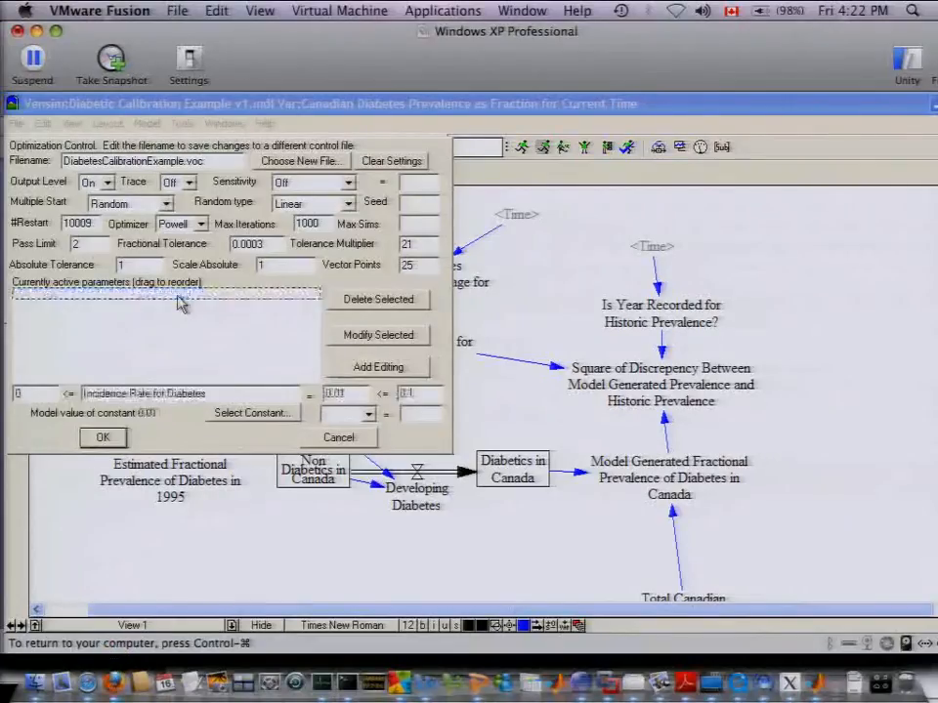
drag(420, 394, 373, 402)
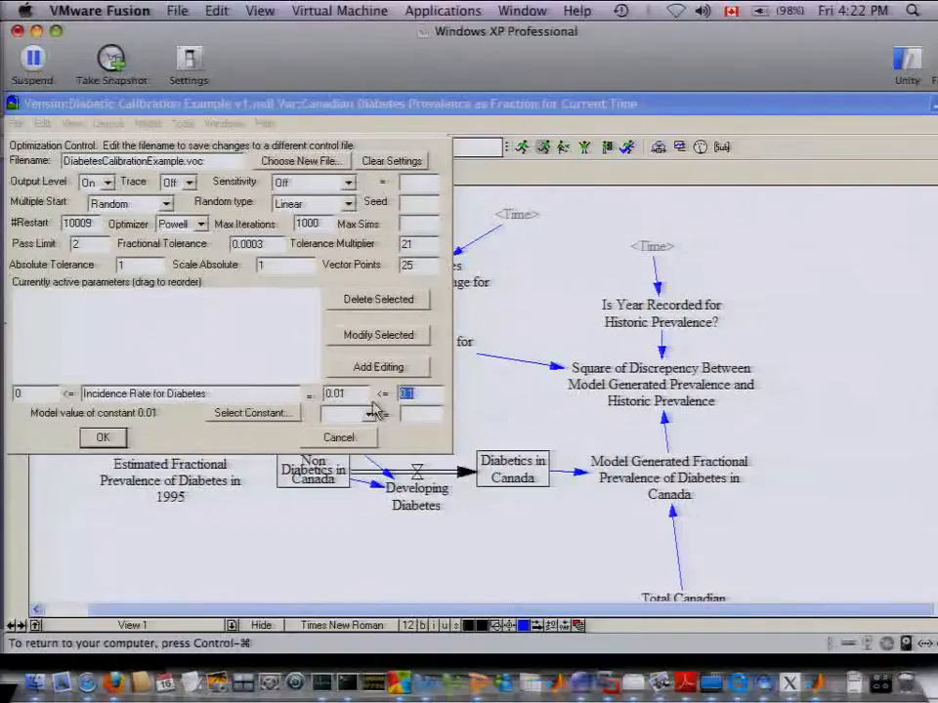
text(foq)
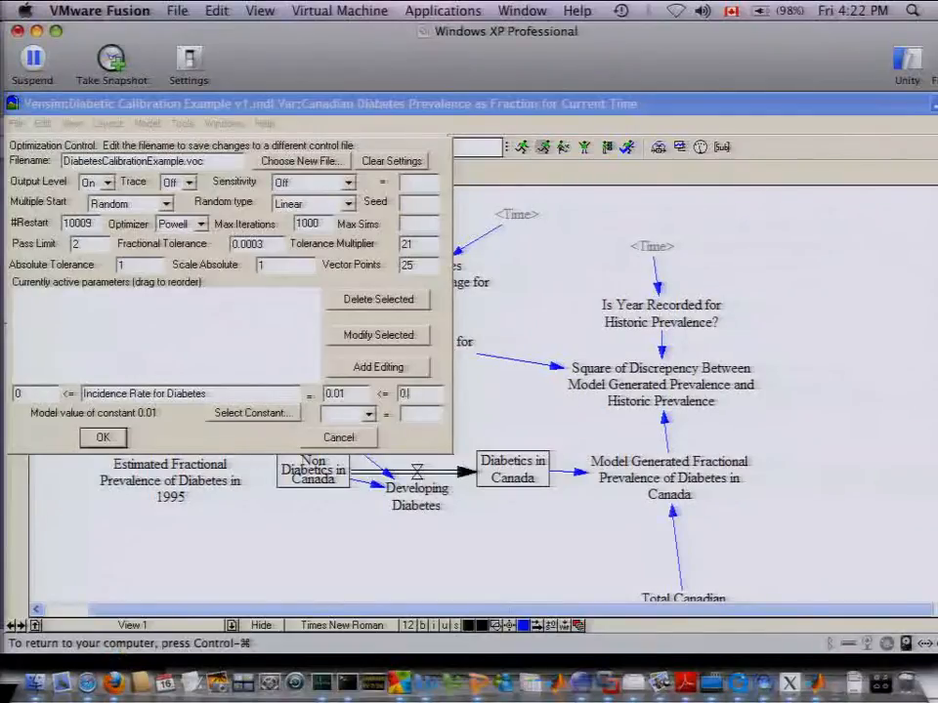
click(396, 368)
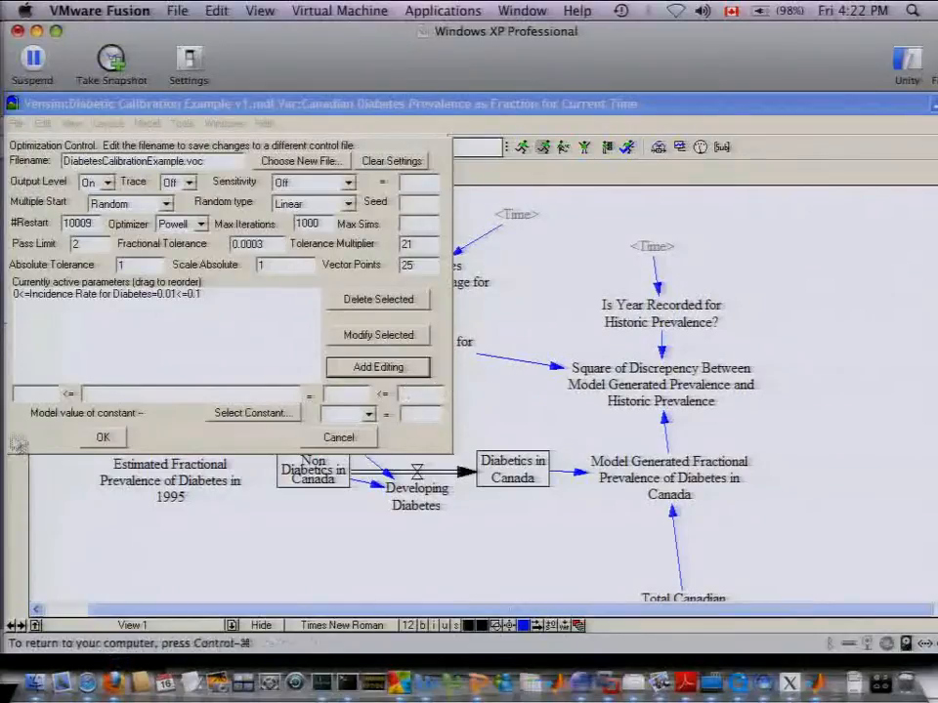
Accept the optimization control settings, then review the payoff definition's elements and cancel it without changes
click(97, 444)
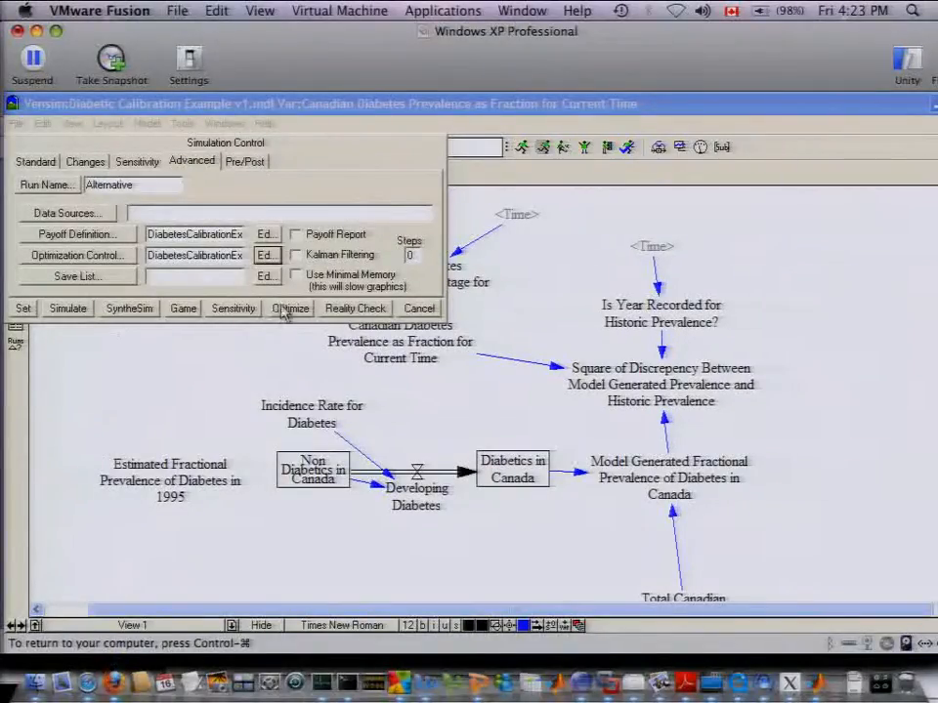
click(267, 237)
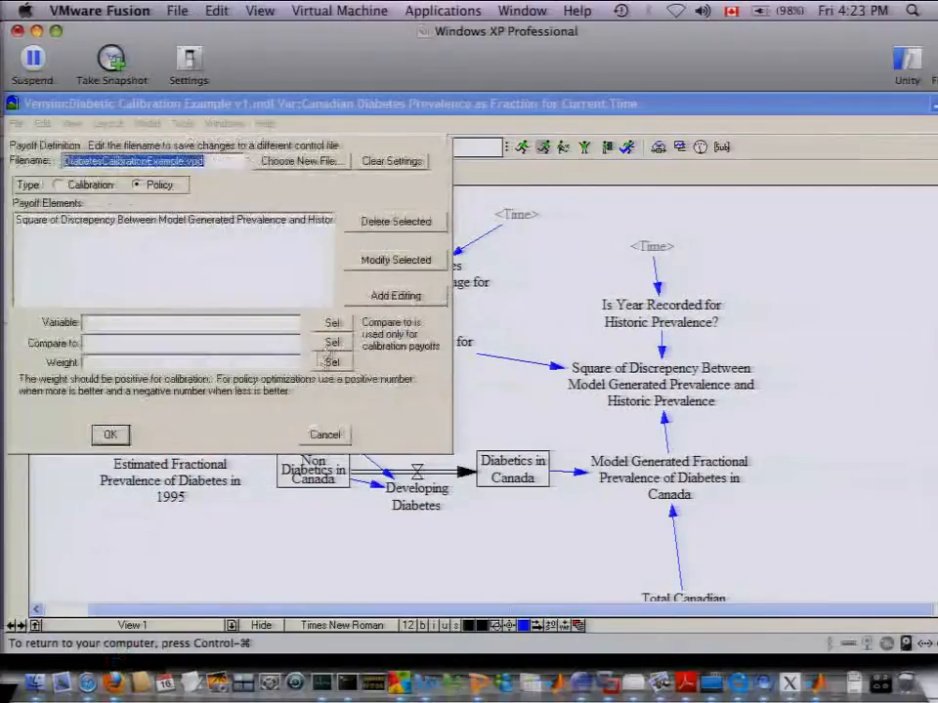
click(328, 437)
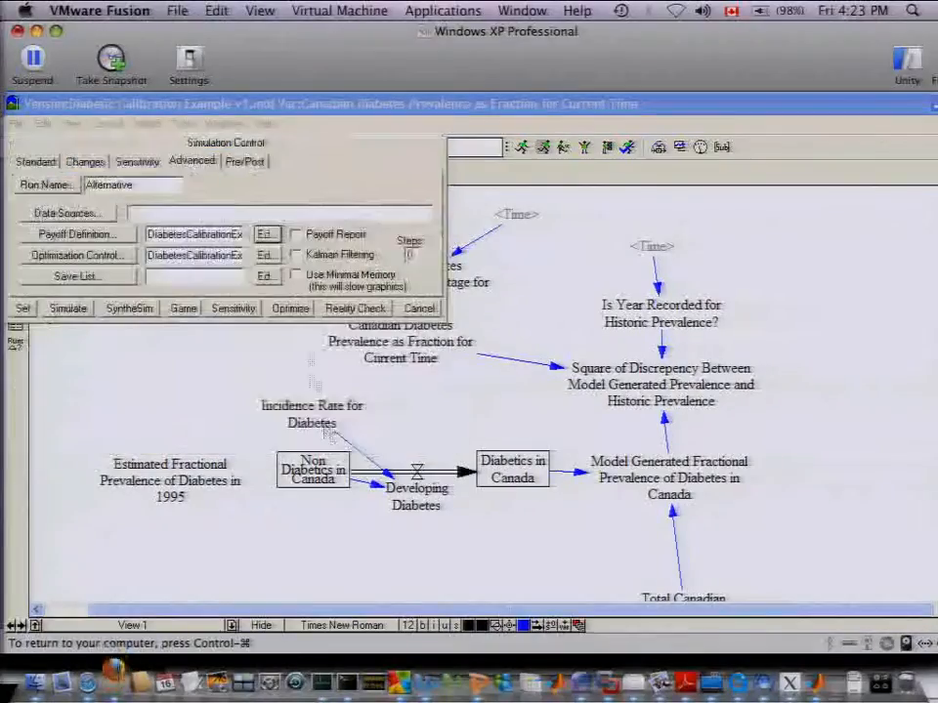
Review the optimization control settings without changing them, then name the run Simple Calibration
click(263, 255)
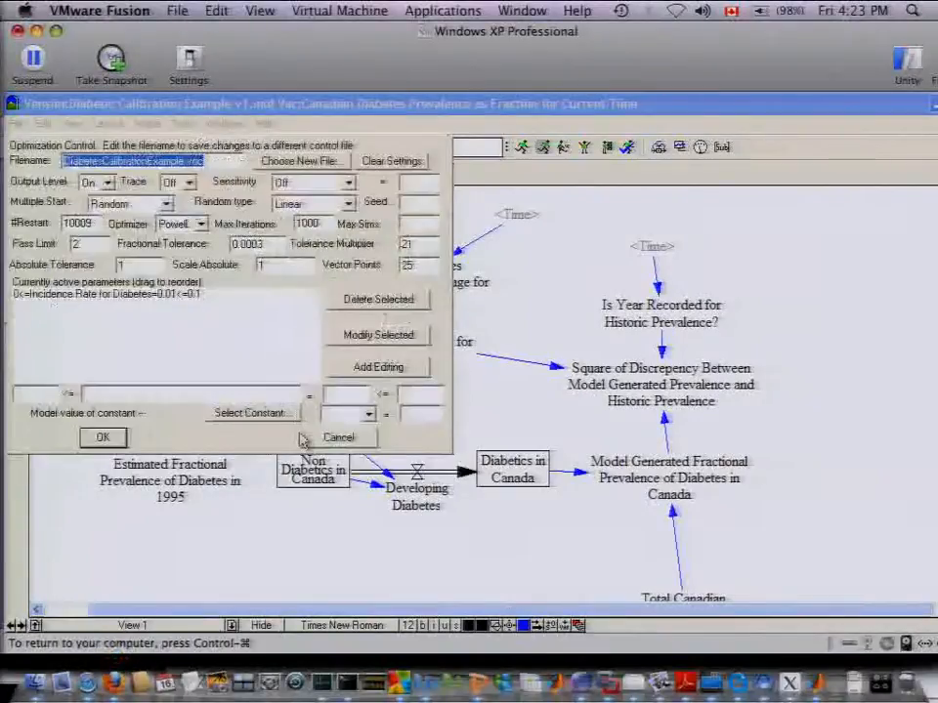
click(330, 437)
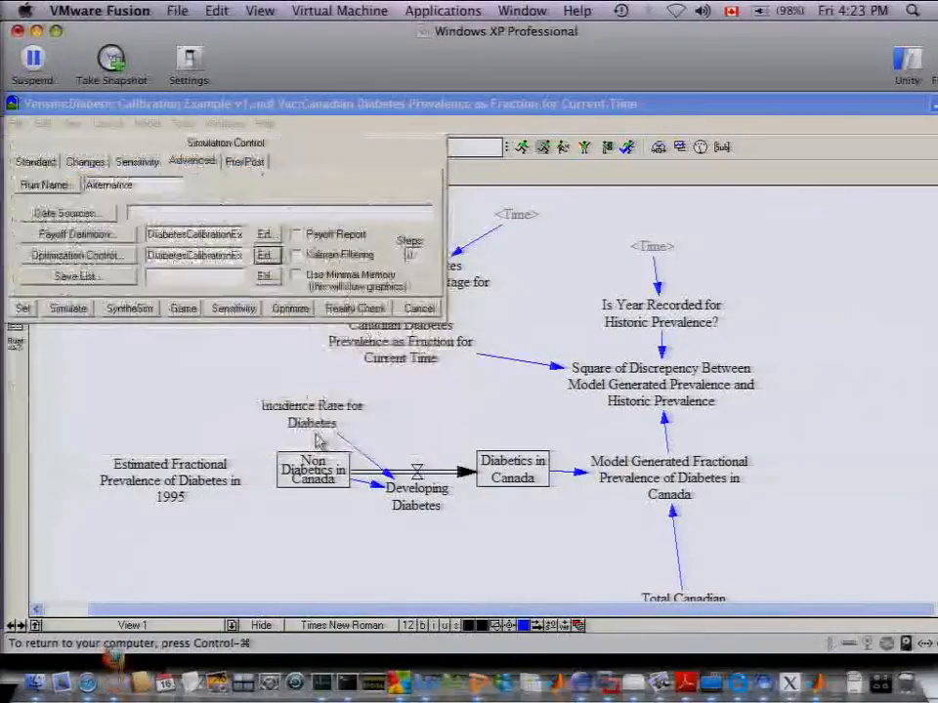
click(281, 309)
drag(137, 185, 54, 183)
text(O)
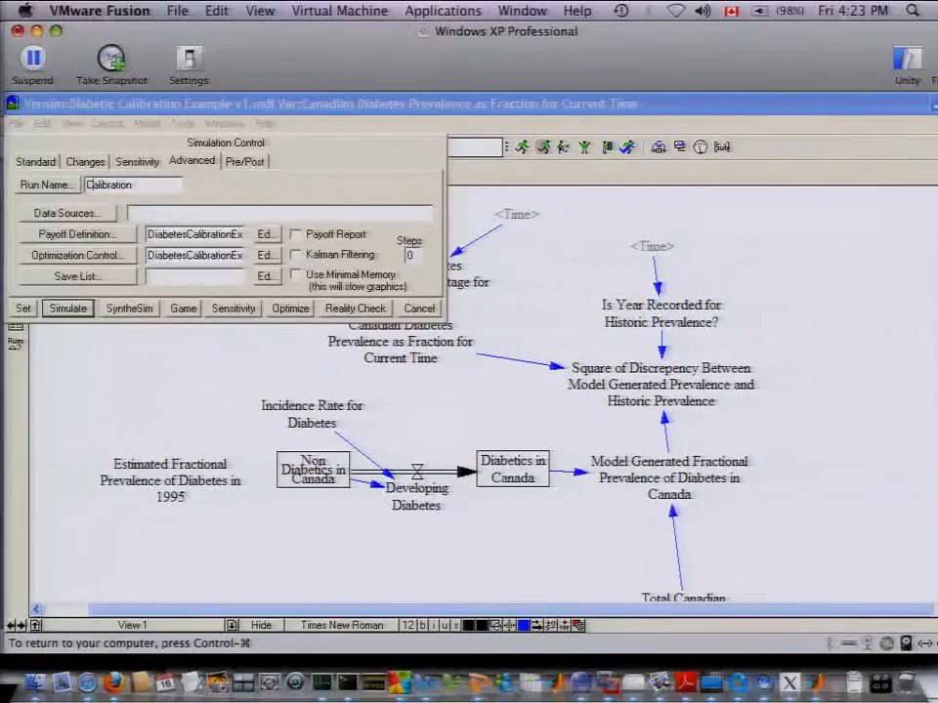
text(Sim)
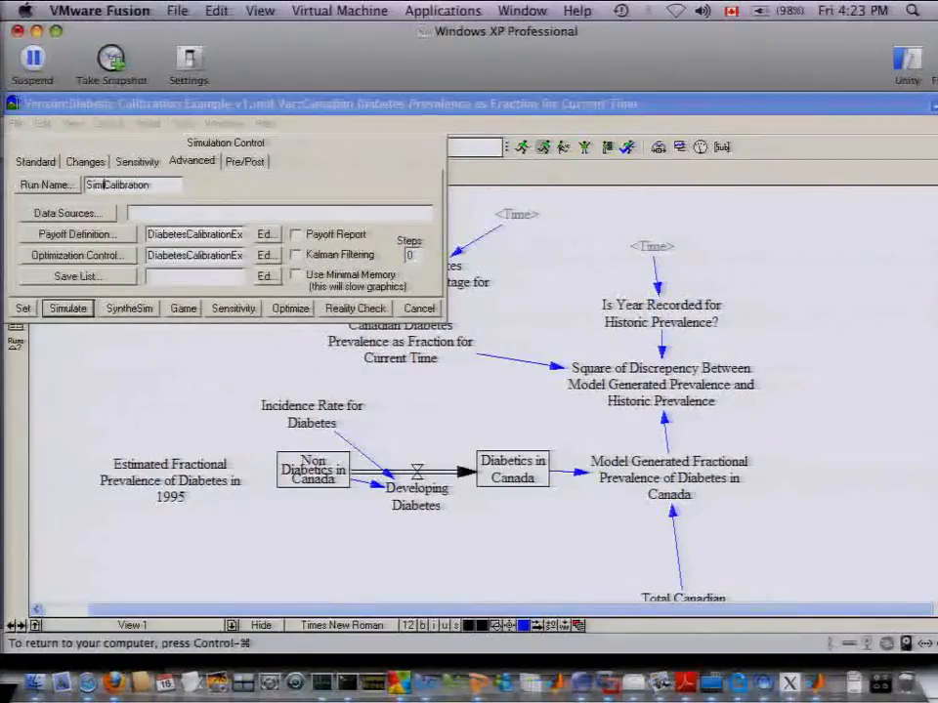
text(ple)
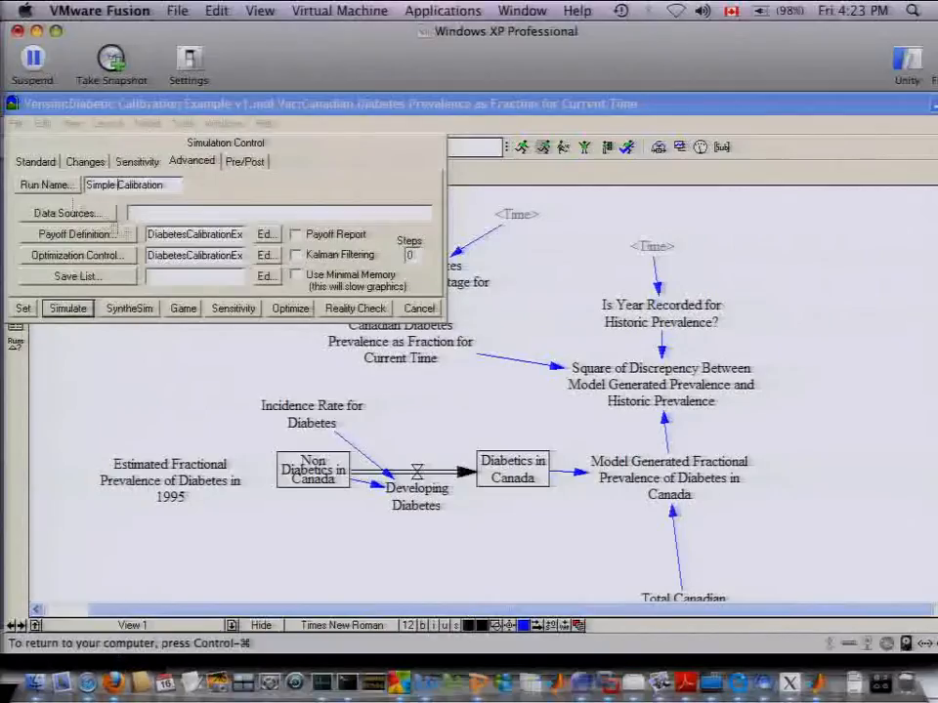
Run the optimization for Simple Calibration, stop the search early and accept doing a final simulation
click(289, 309)
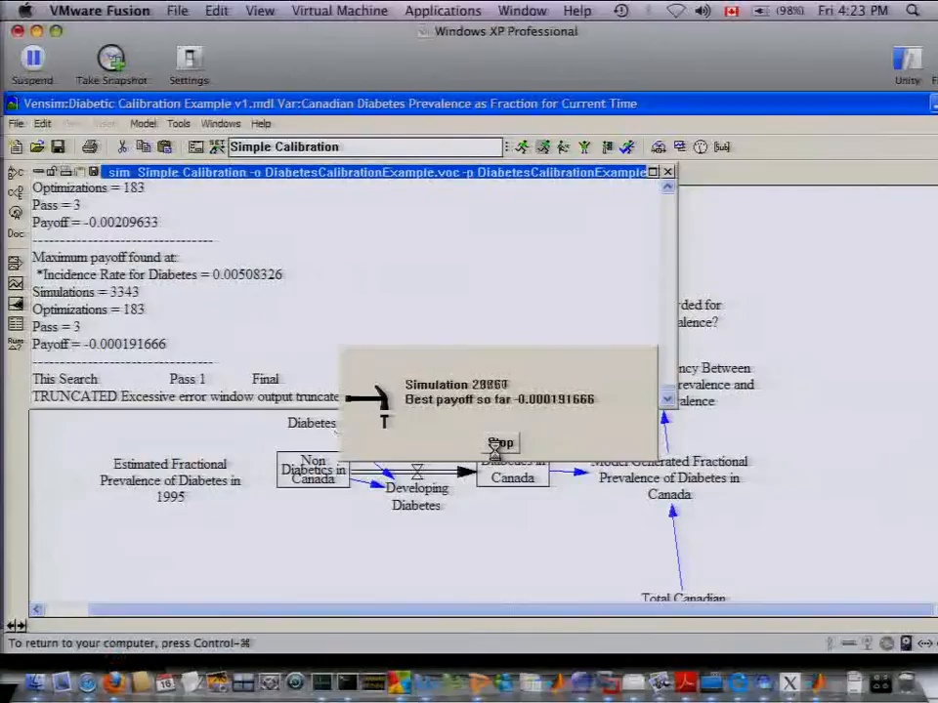
click(495, 448)
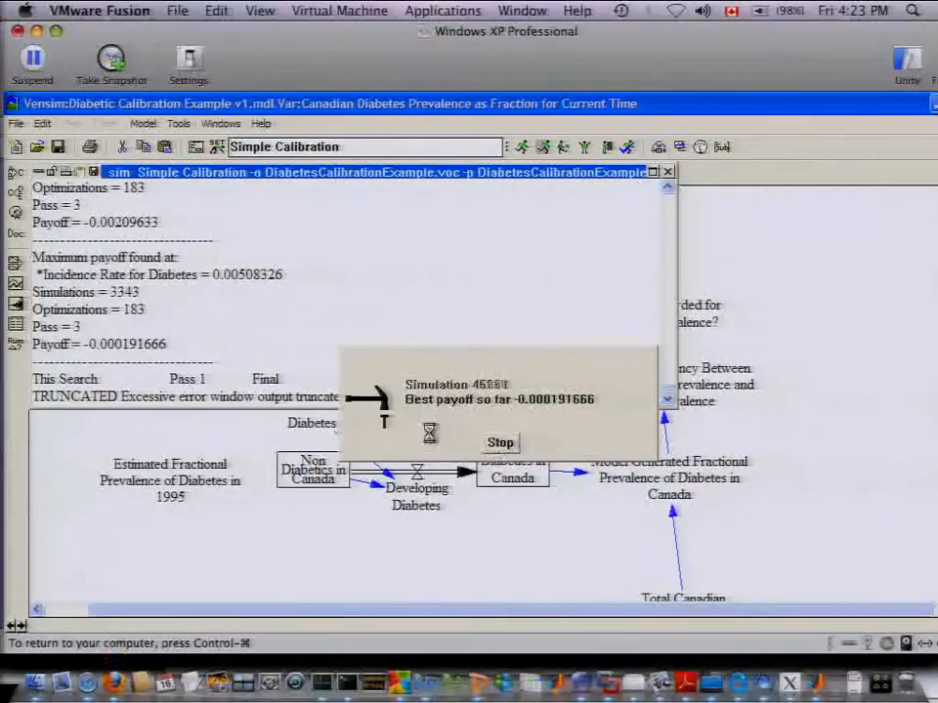
click(498, 444)
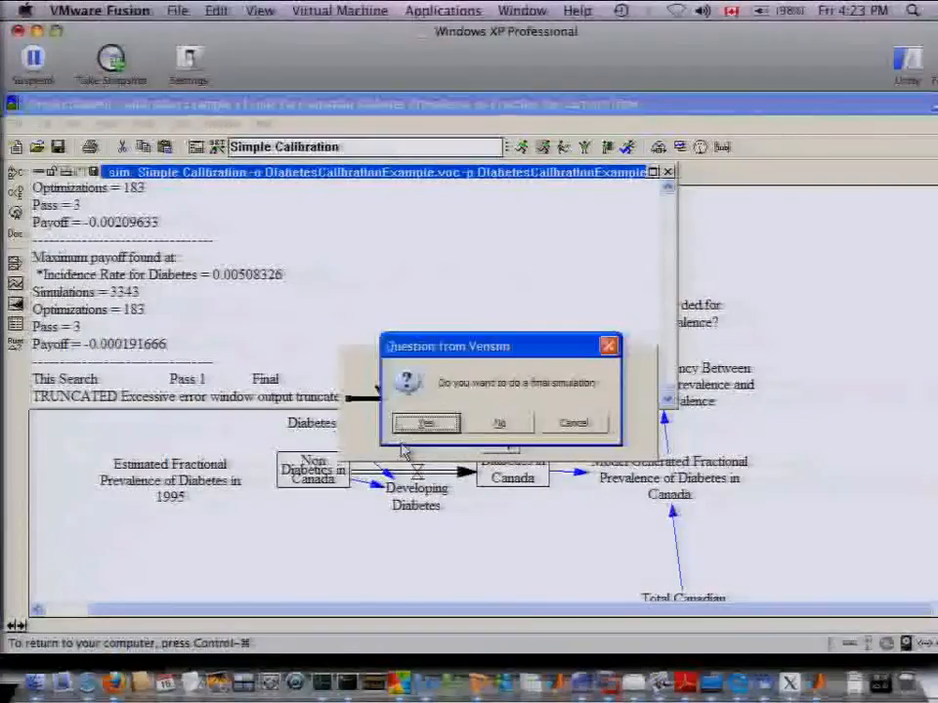
key(Return)
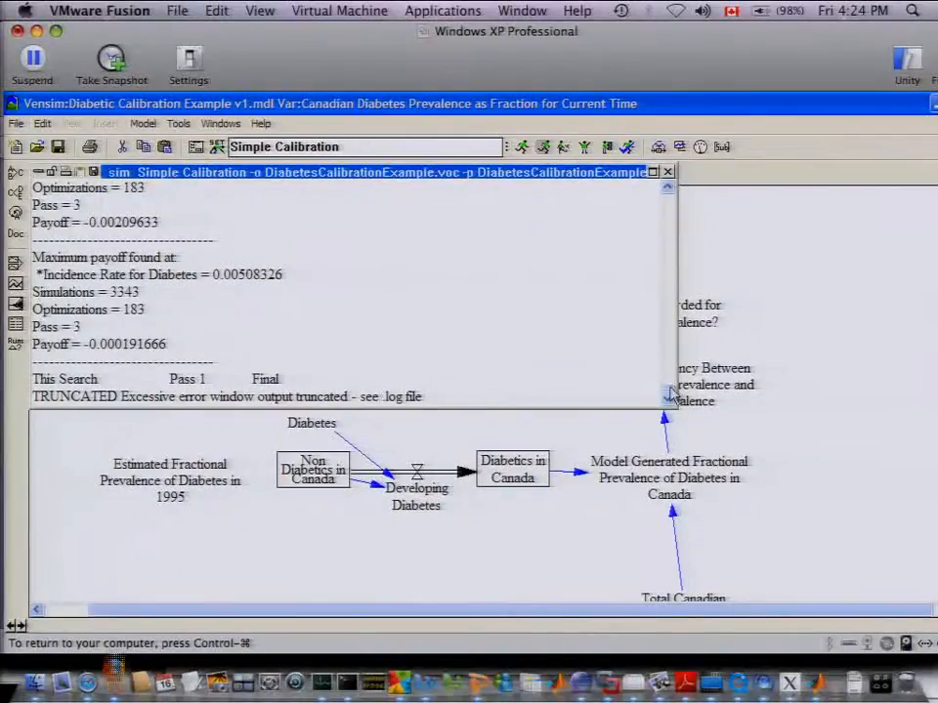
Review the optimization output from the initial search point to the last maximum payoff entry, then close it
drag(670, 394, 671, 190)
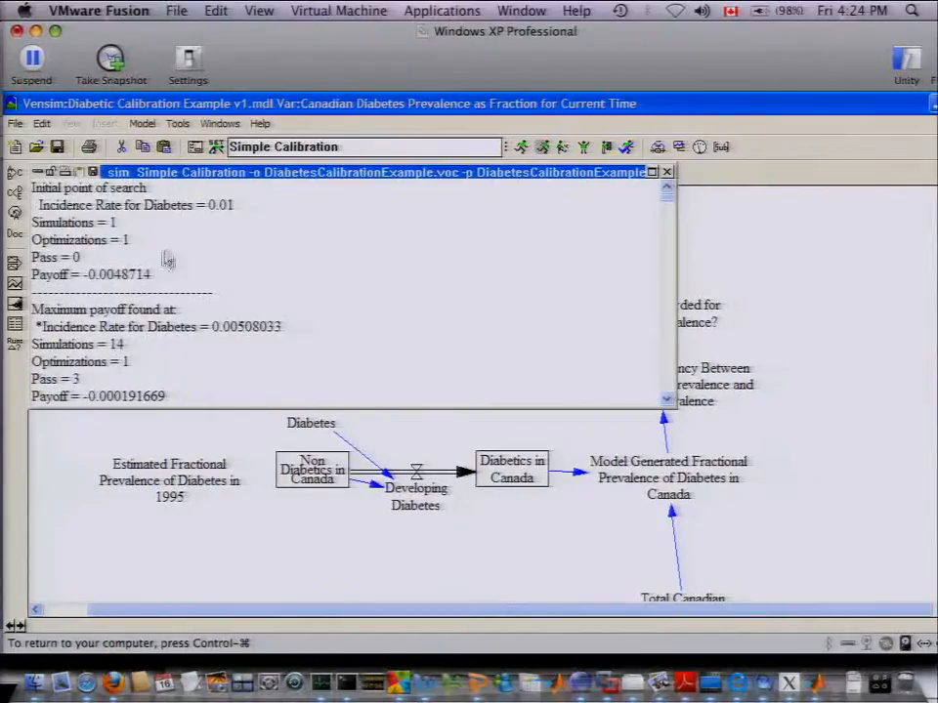
double_click(188, 207)
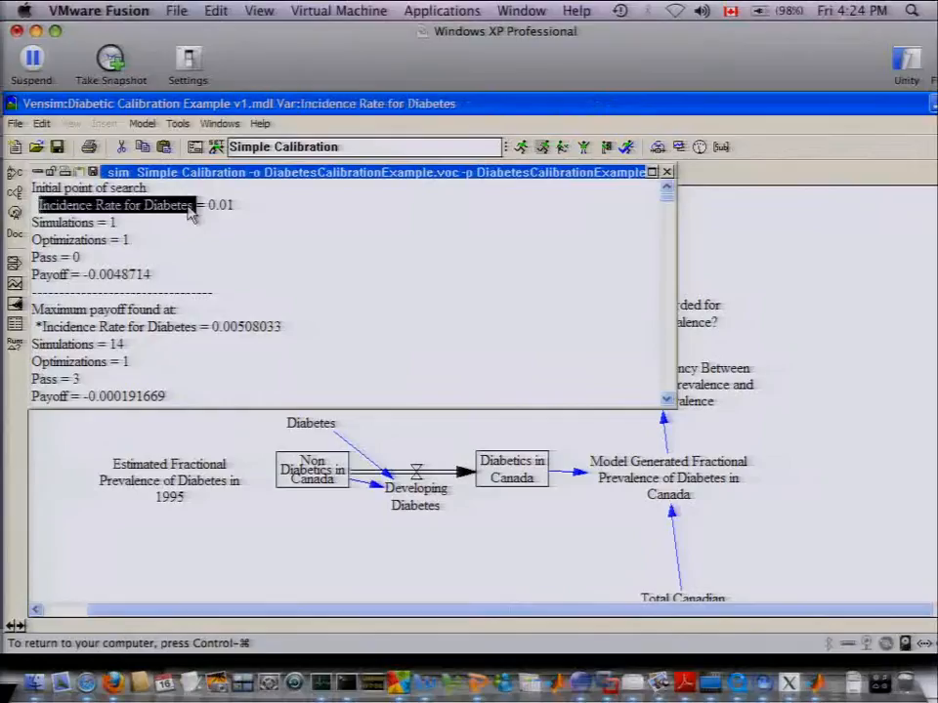
click(170, 281)
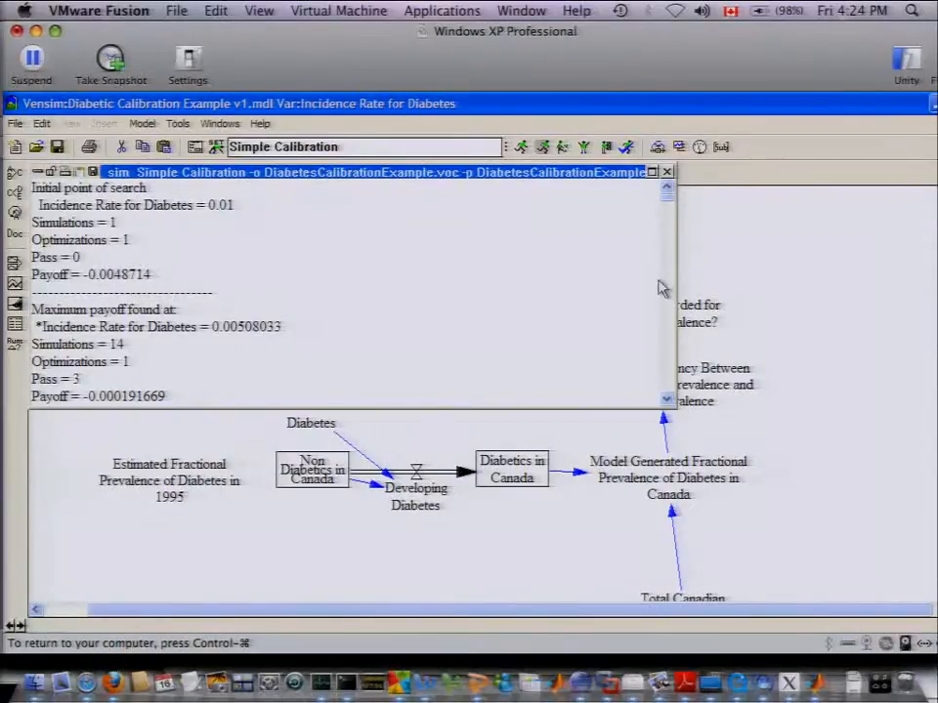
drag(671, 199, 674, 422)
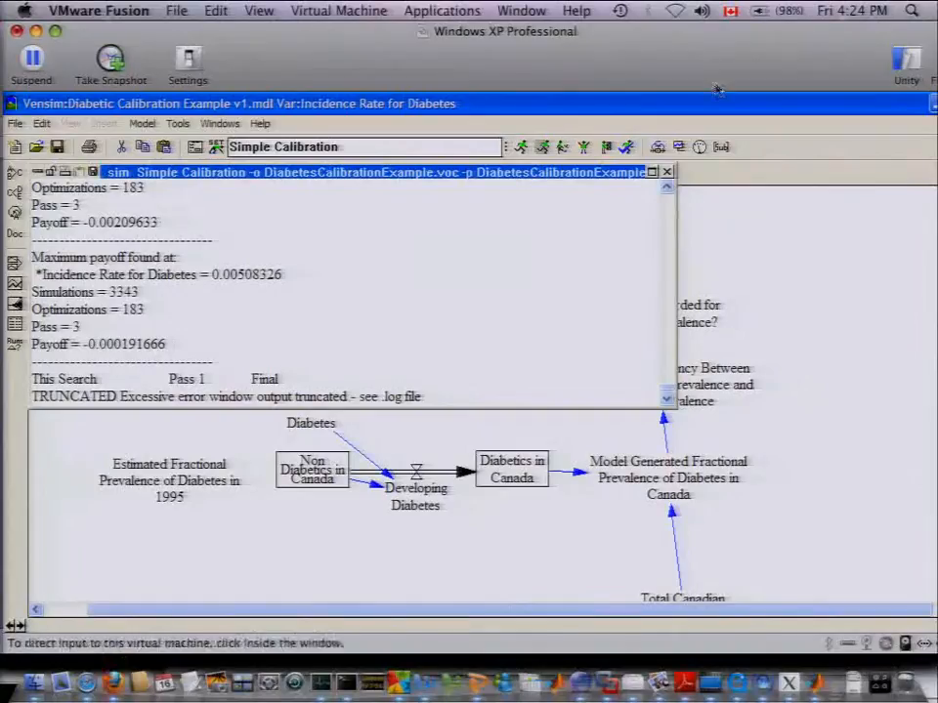
click(668, 173)
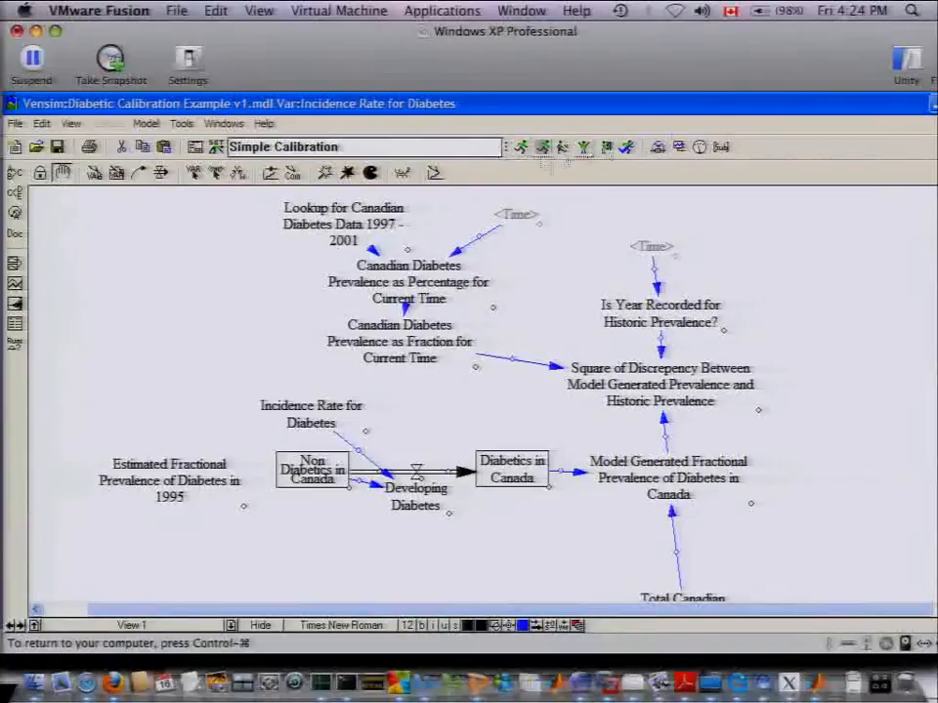
Inspect which variables the Calibration_Diabetic_Prevalence custom graph plots, then leave its definition and the Control Panel without changes
click(699, 147)
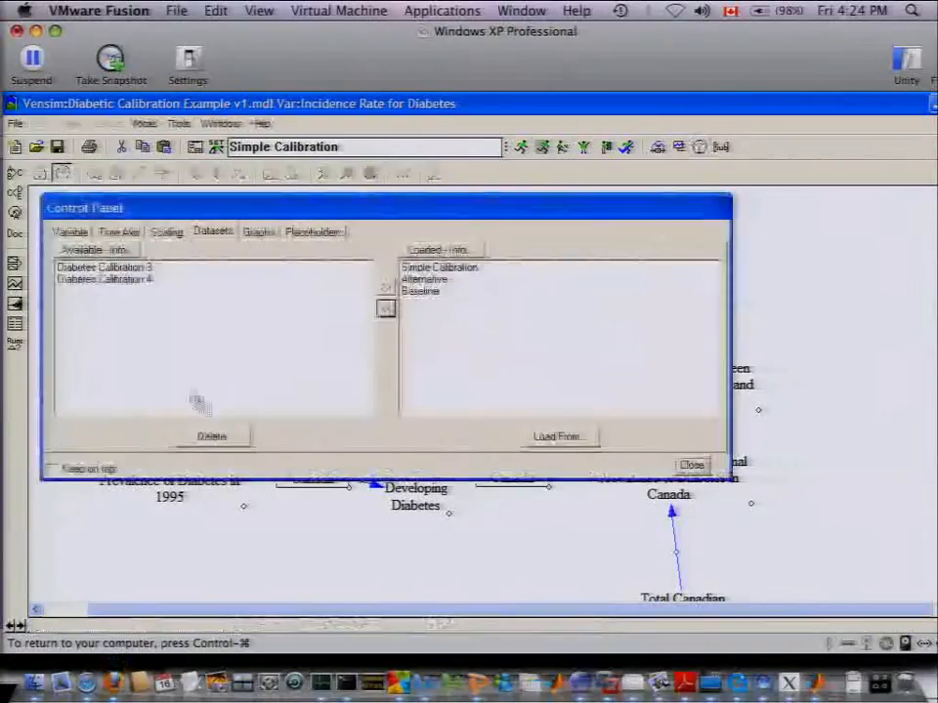
click(257, 234)
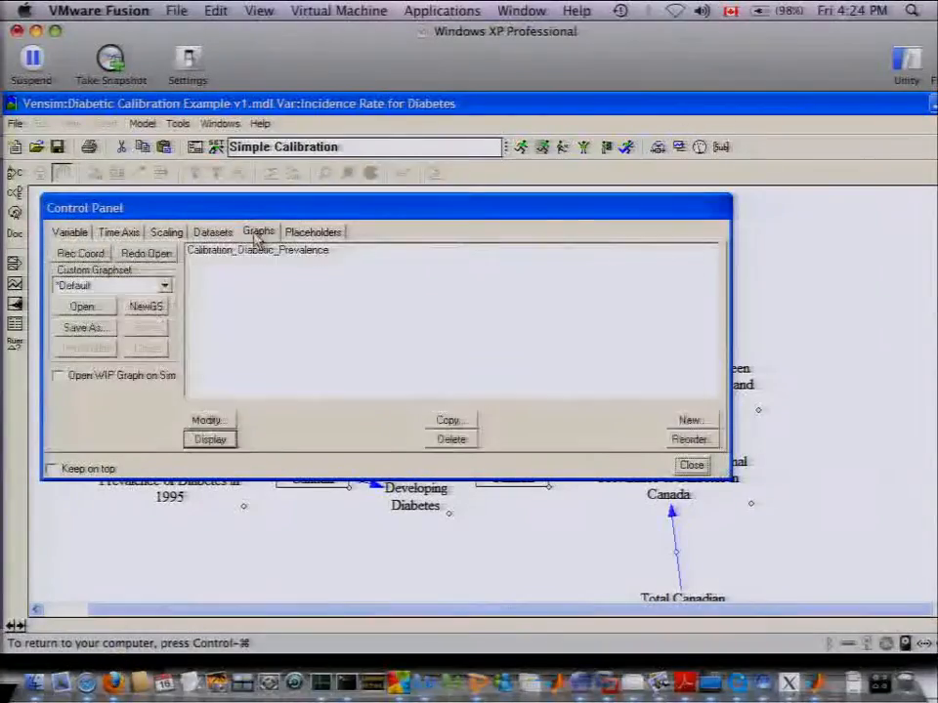
click(218, 252)
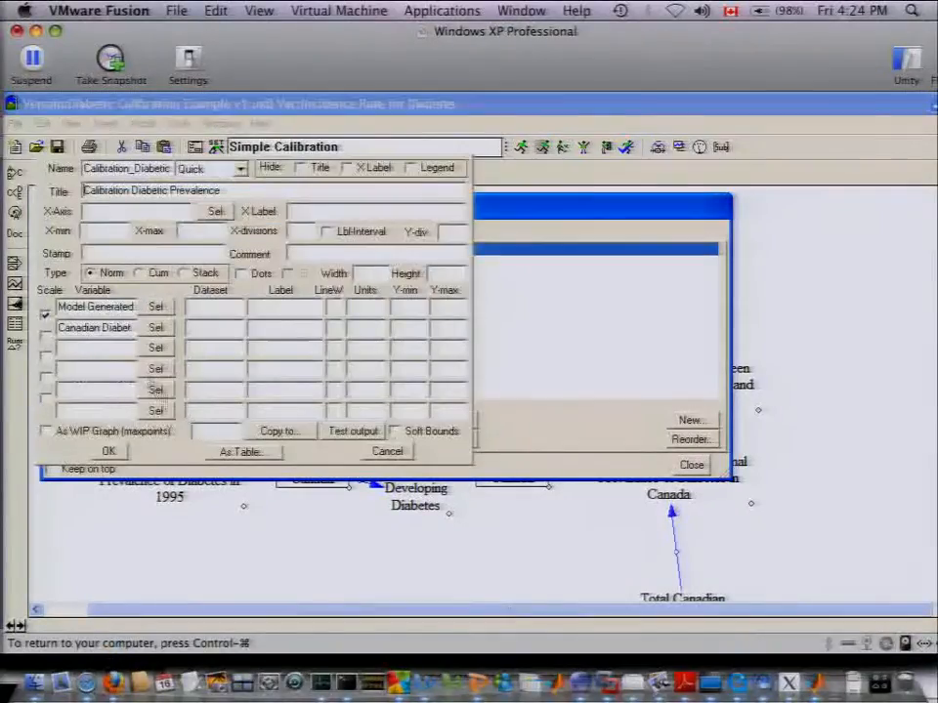
drag(119, 309, 185, 308)
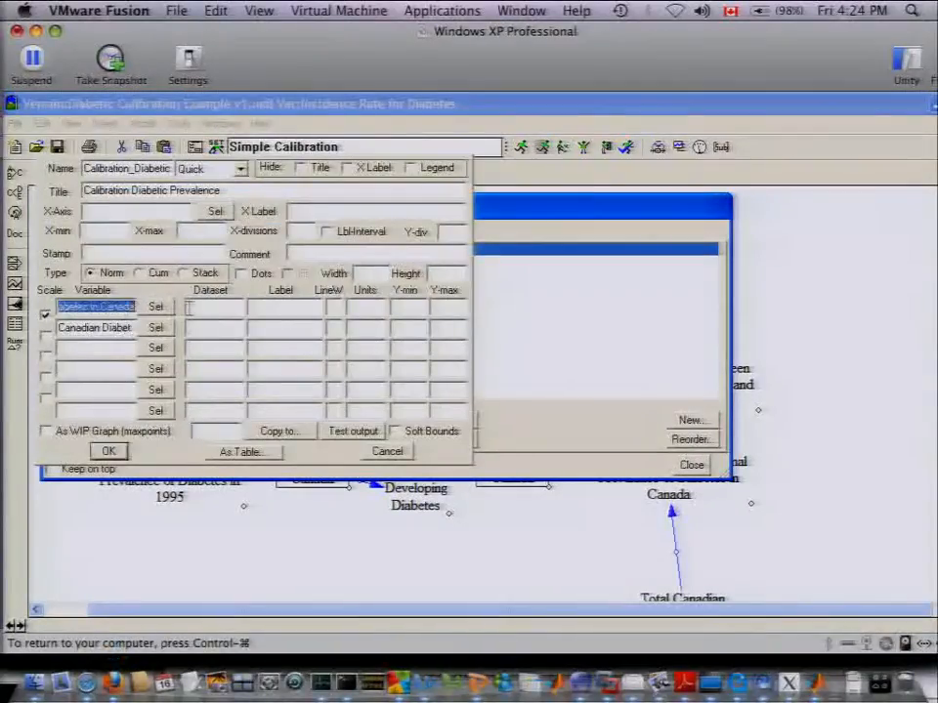
drag(78, 328, 291, 330)
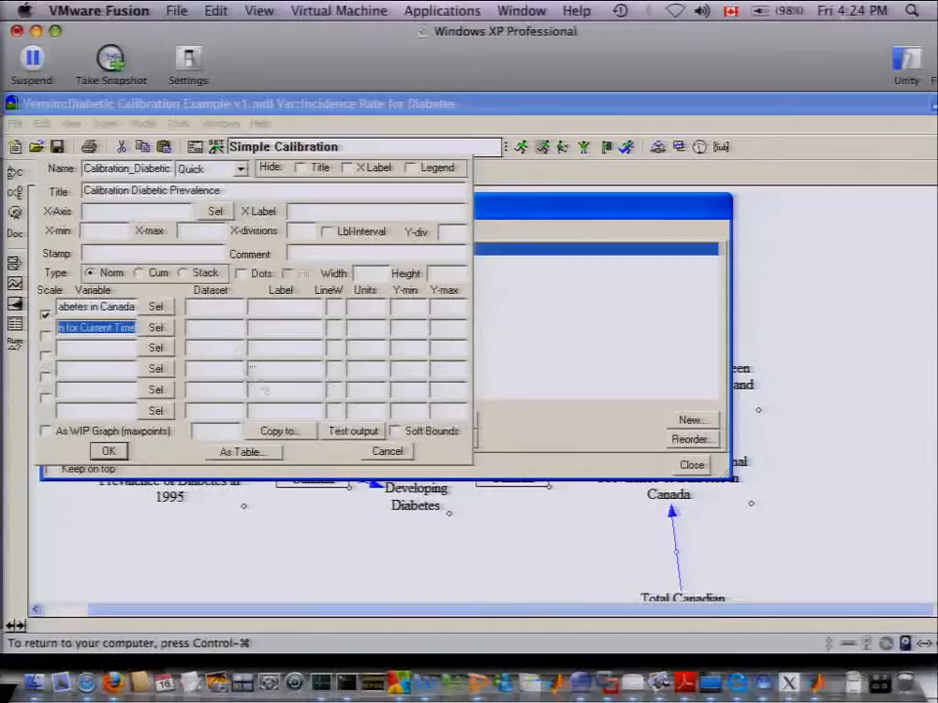
click(388, 452)
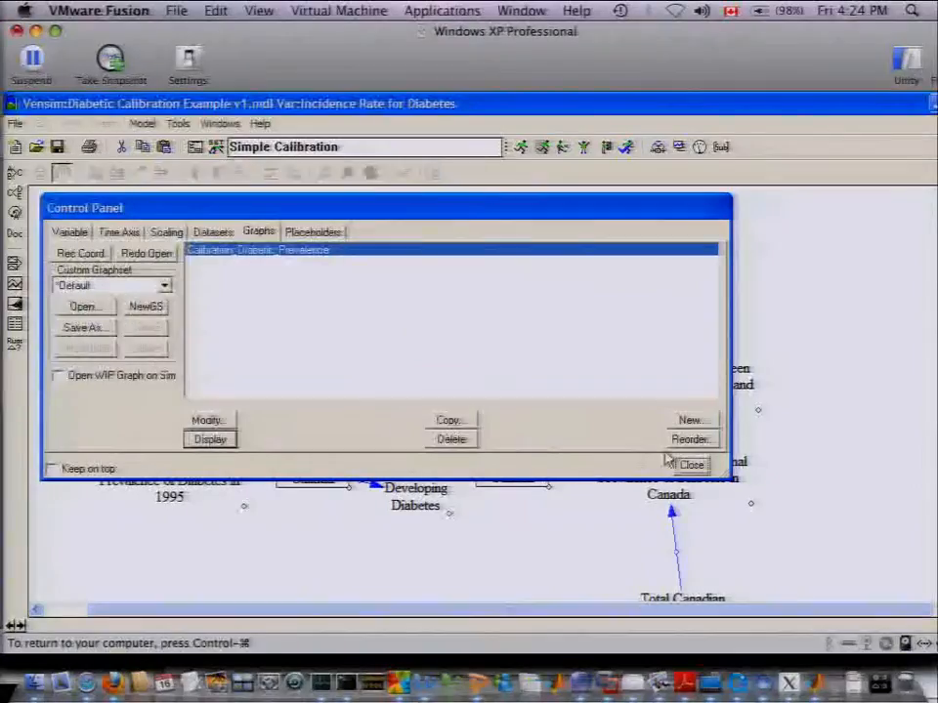
click(690, 464)
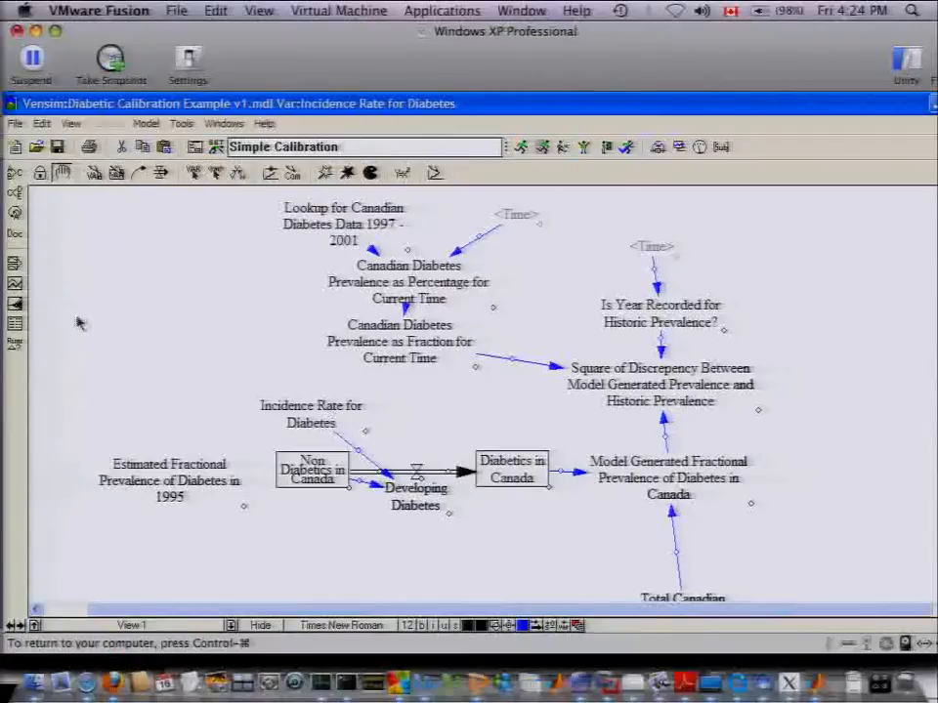
Graph the Incidence Rate for Diabetes across the loaded runs, then close the graph
right_click(15, 283)
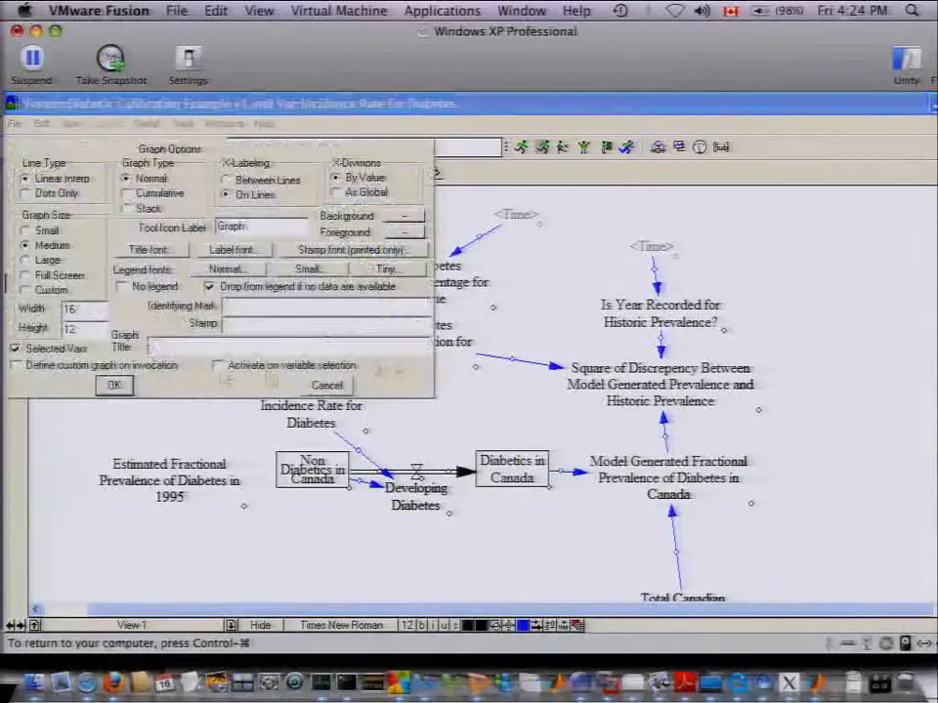
click(337, 385)
click(15, 284)
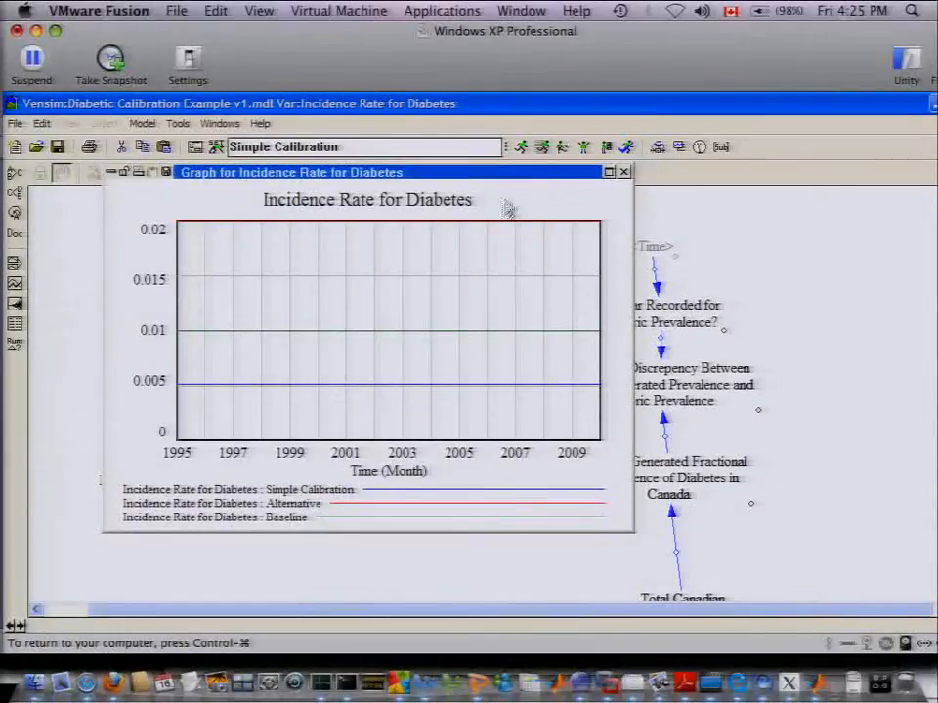
click(625, 173)
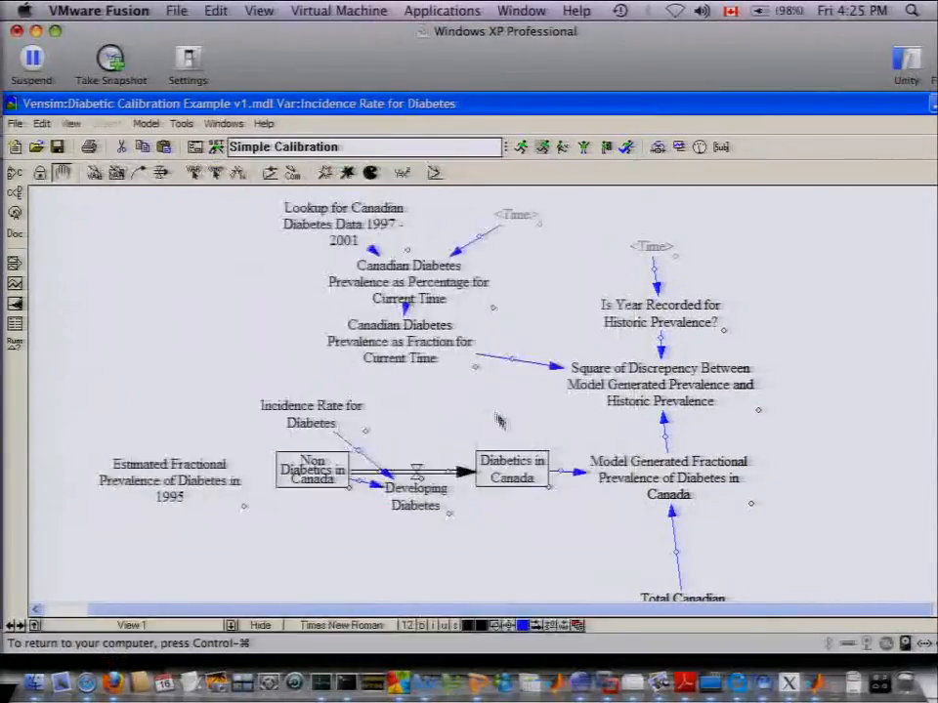
Graph the Diabetics in Canada stock across the loaded runs, then close the graph
click(501, 467)
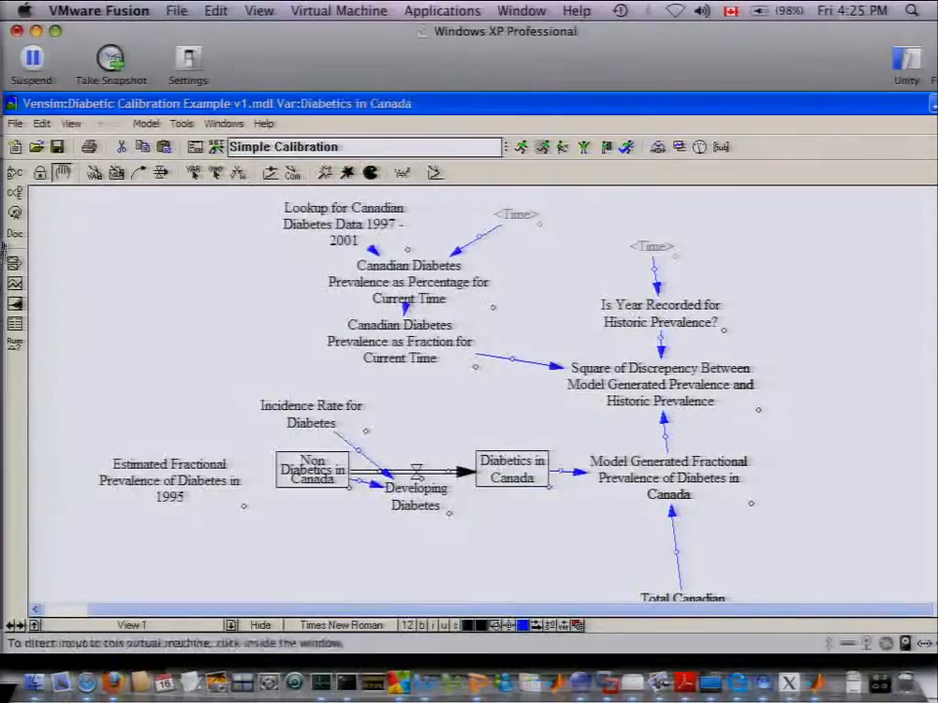
click(15, 284)
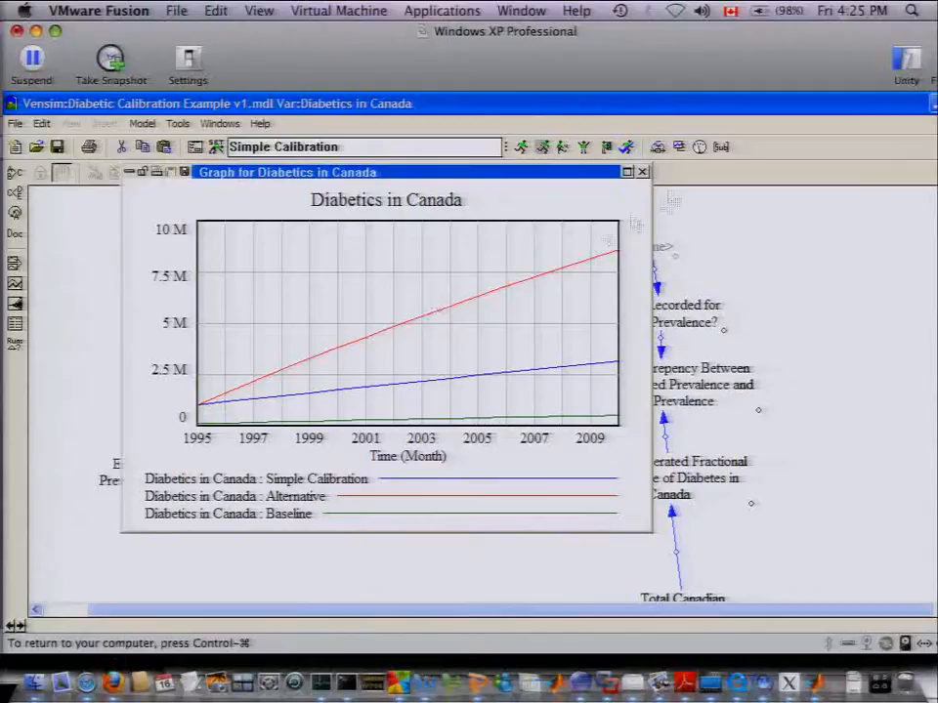
click(642, 172)
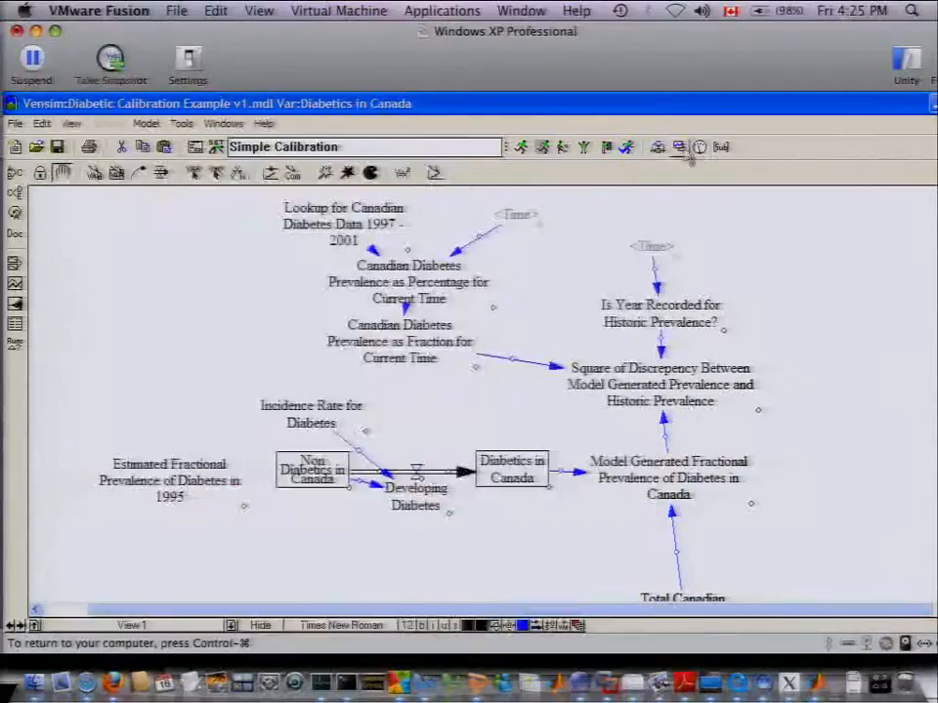
Display the Calibration_Diabetic_Prevalence custom graph to compare model-generated and historic prevalence, then close it
click(701, 148)
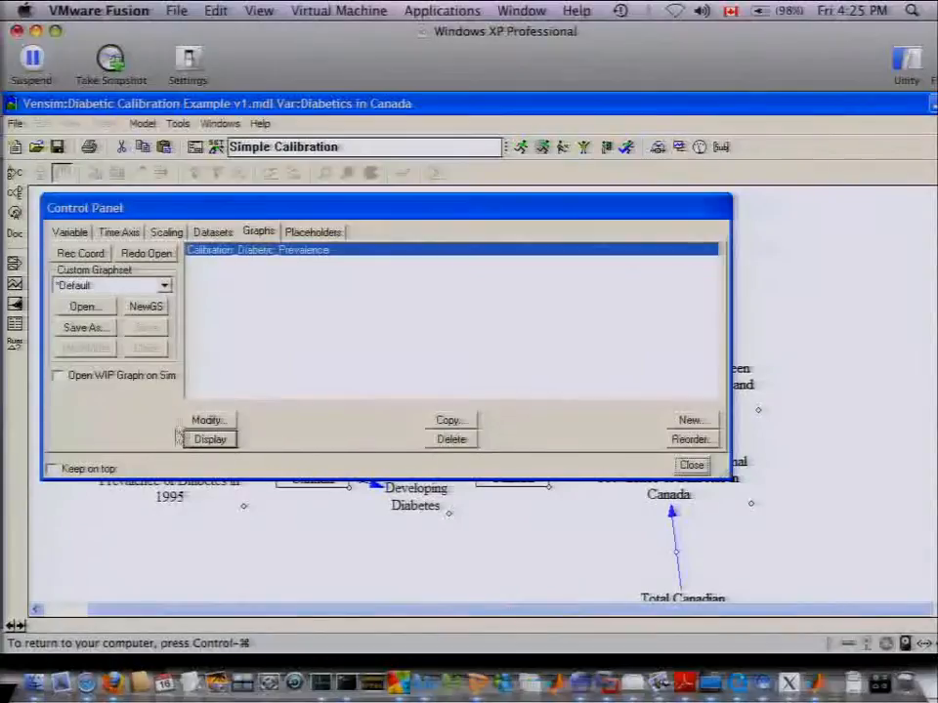
click(208, 438)
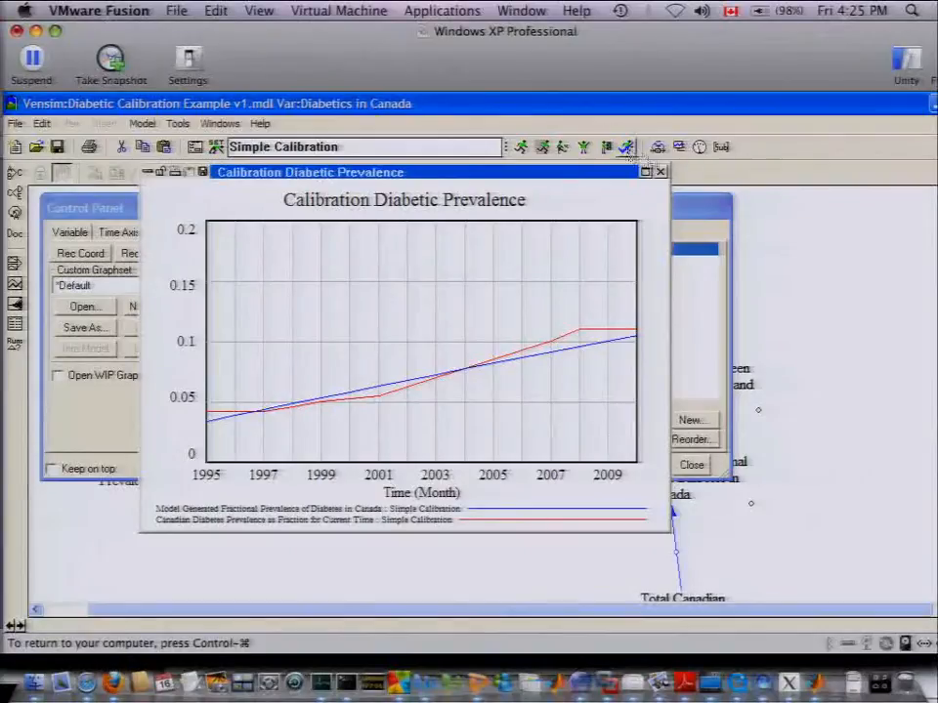
click(660, 172)
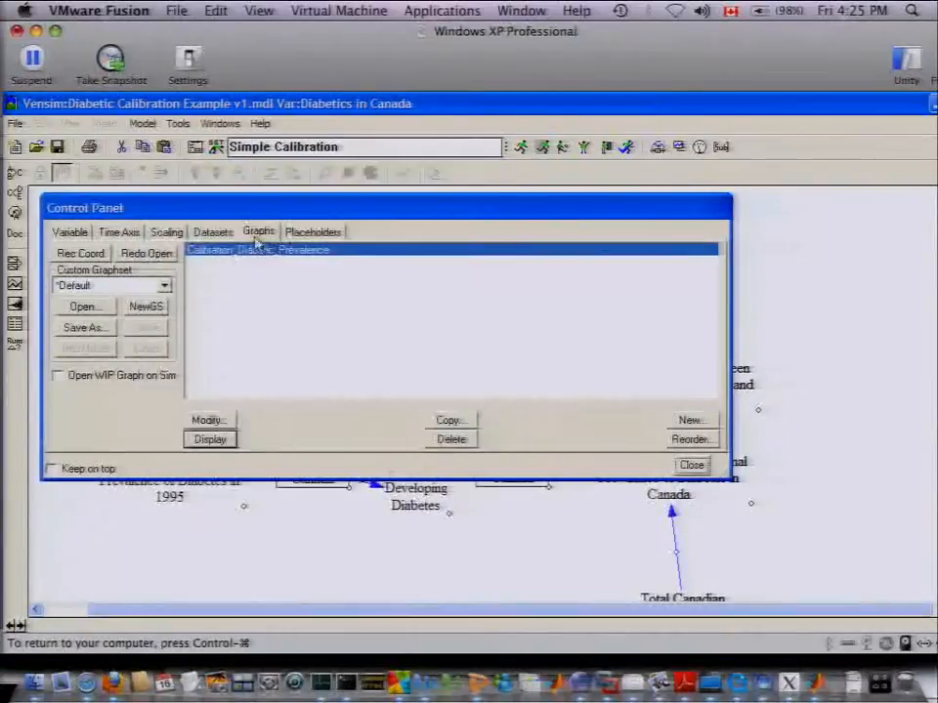
Review the plotted variables in the Calibration_Diabetic_Prevalence graph definition and the list of variables available to add, leaving its contents as they are
click(207, 421)
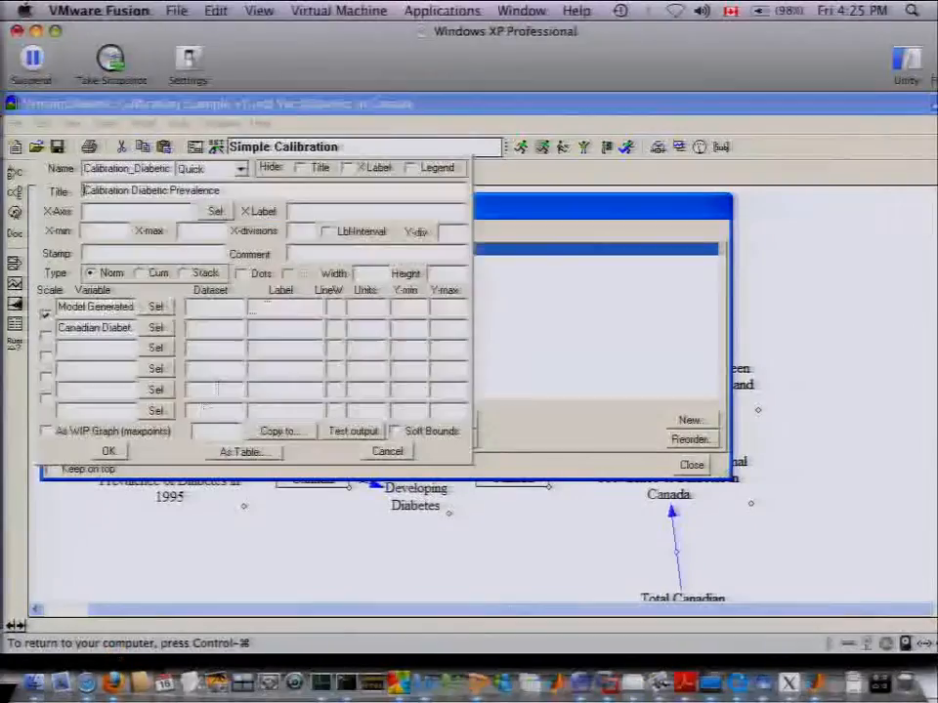
drag(111, 307, 134, 307)
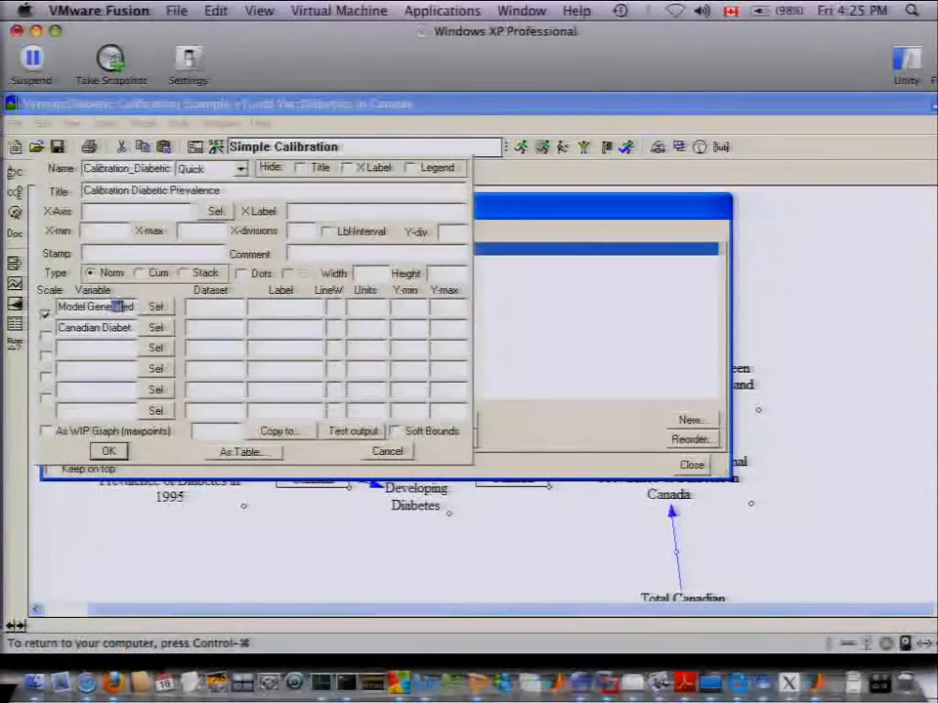
click(45, 315)
click(113, 453)
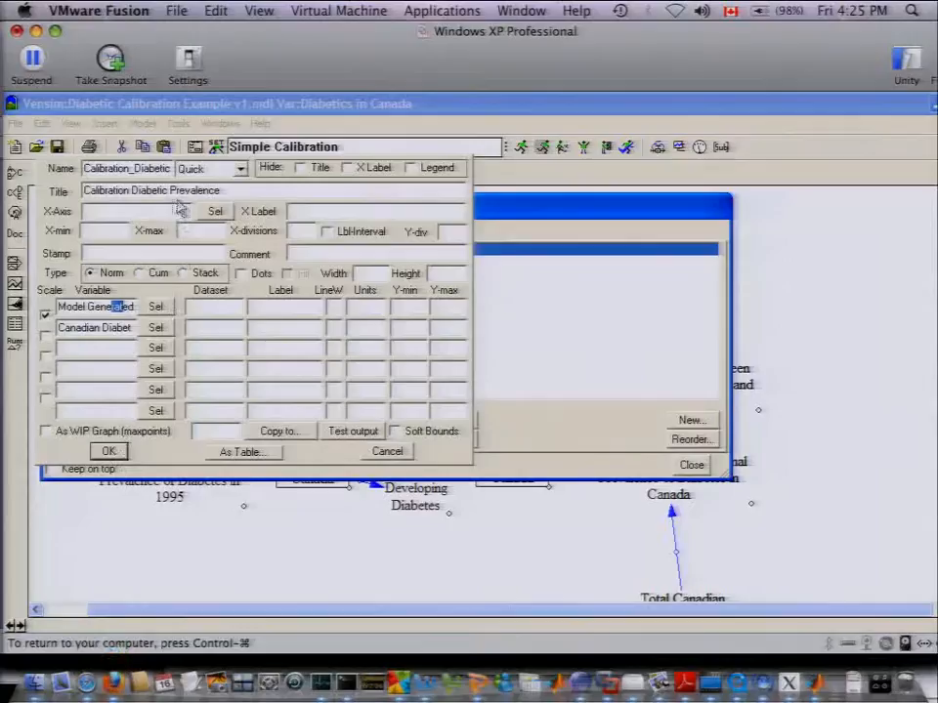
drag(113, 307, 183, 313)
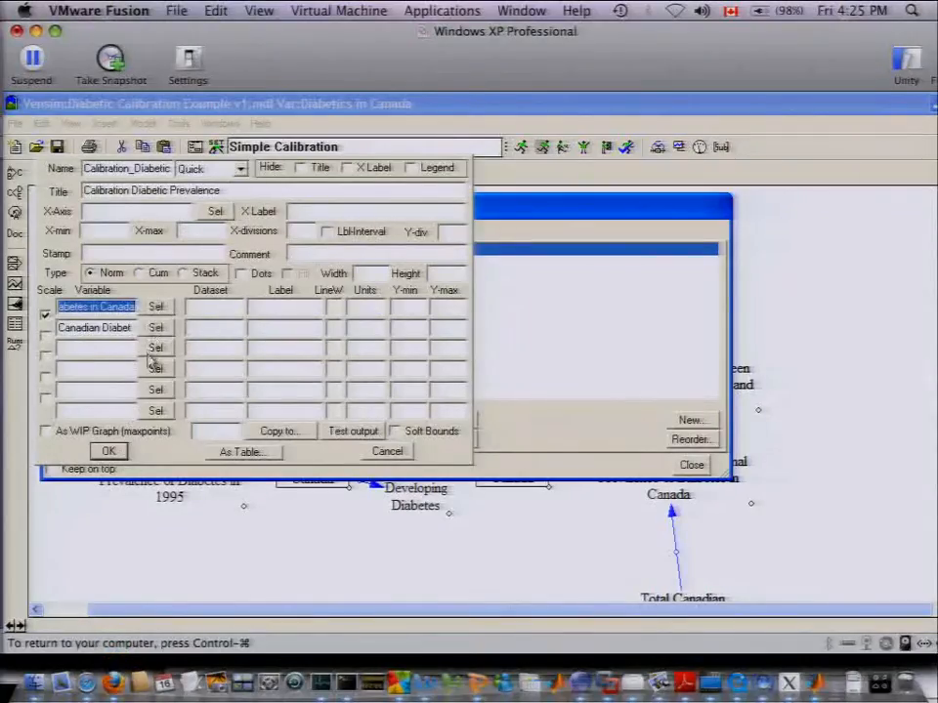
click(153, 349)
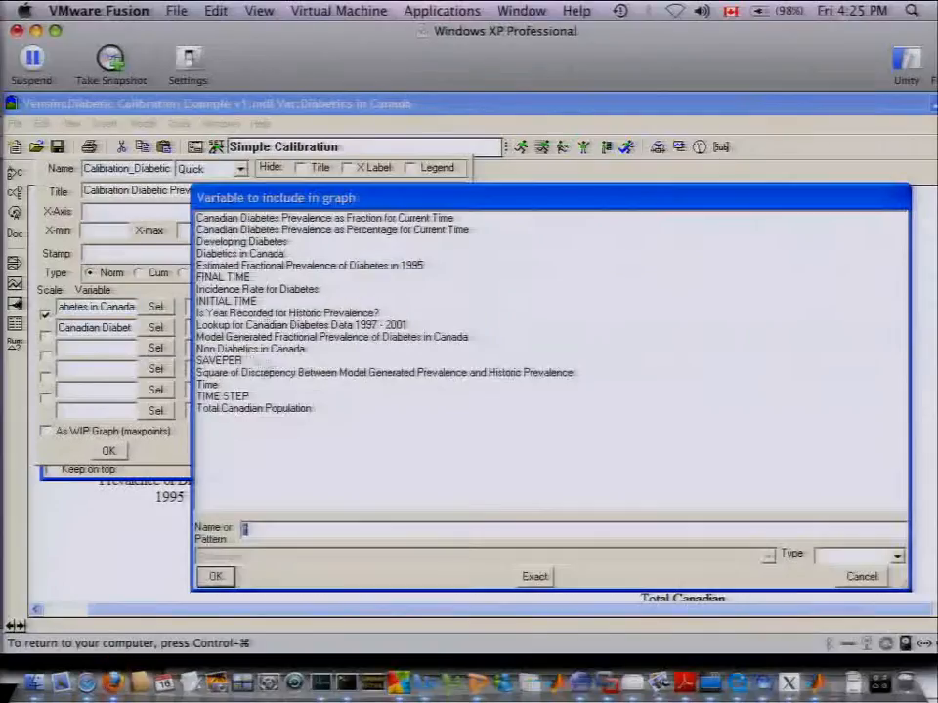
click(861, 576)
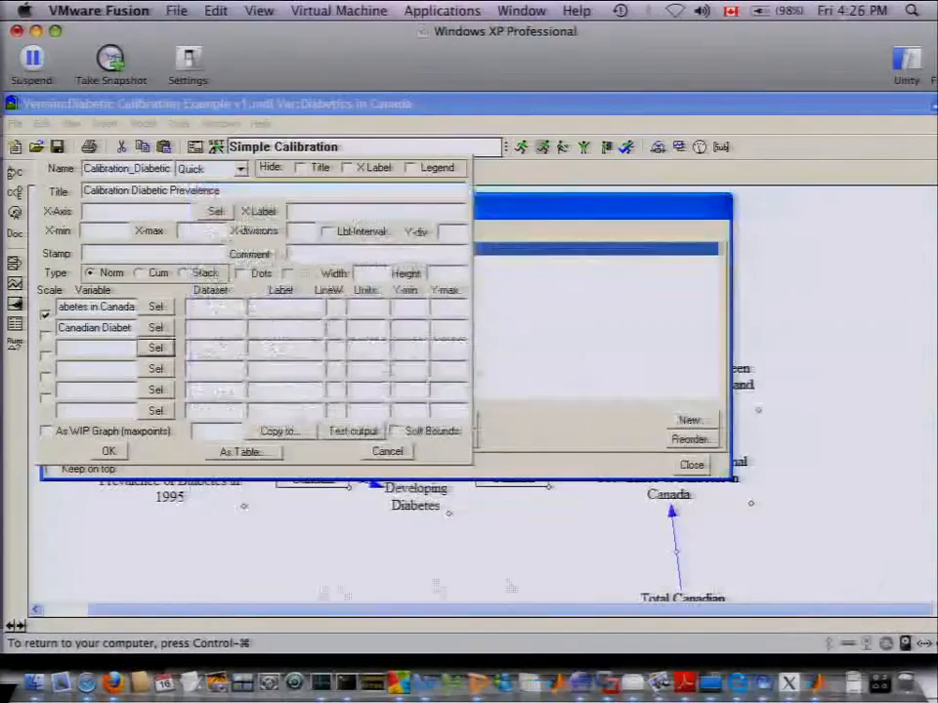
click(108, 450)
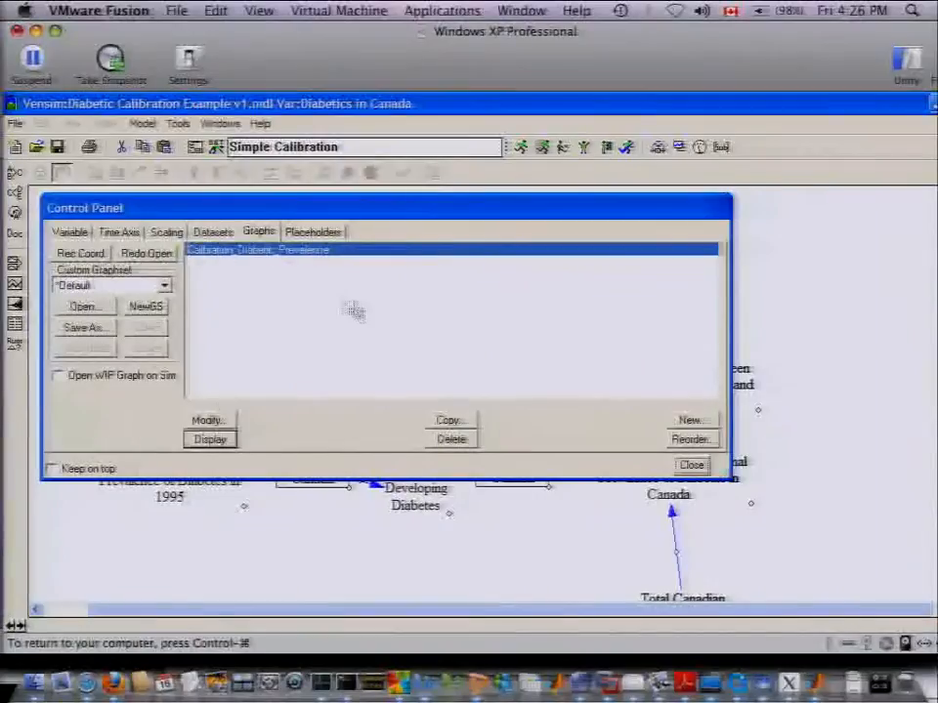
Display the Calibration_Diabetic_Prevalence graph for the Simple Calibration run, close it with the Control Panel, and select the Model Generated Fractional Prevalence variable
click(209, 440)
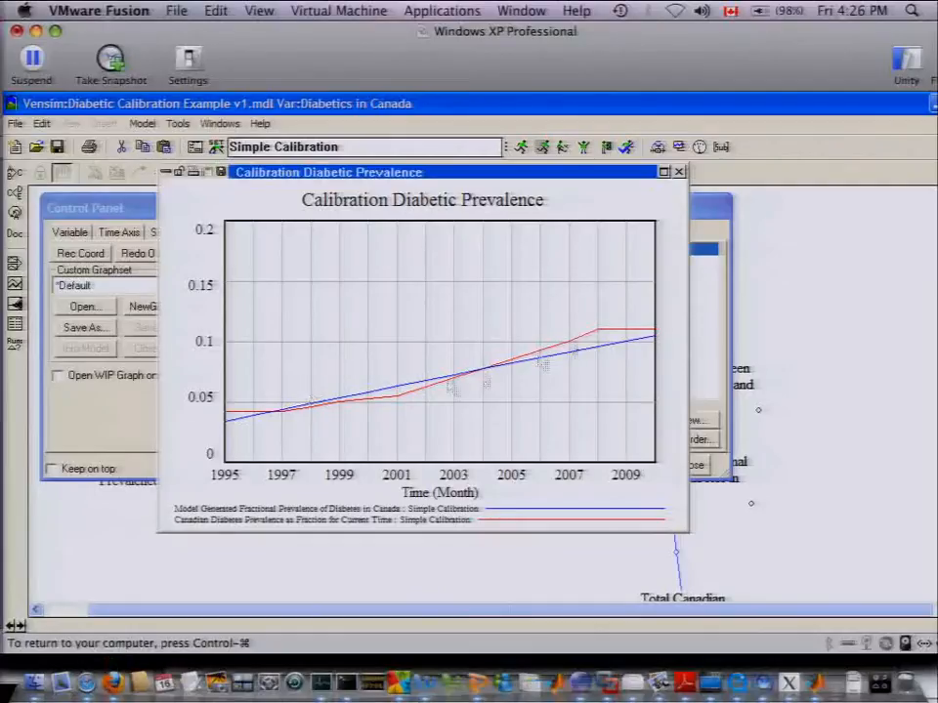
click(678, 172)
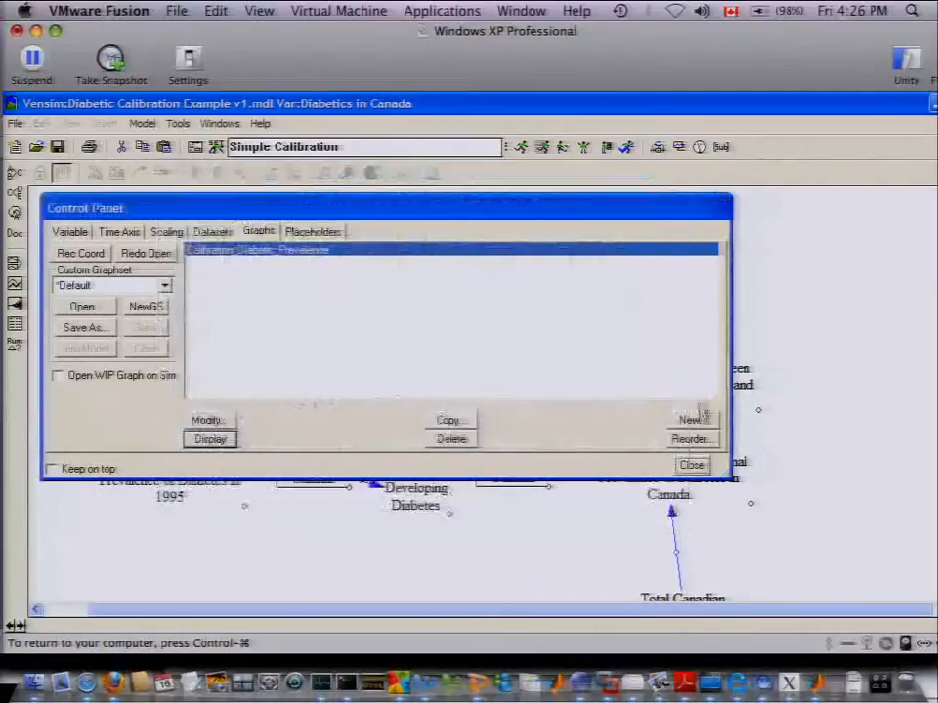
click(692, 465)
click(739, 471)
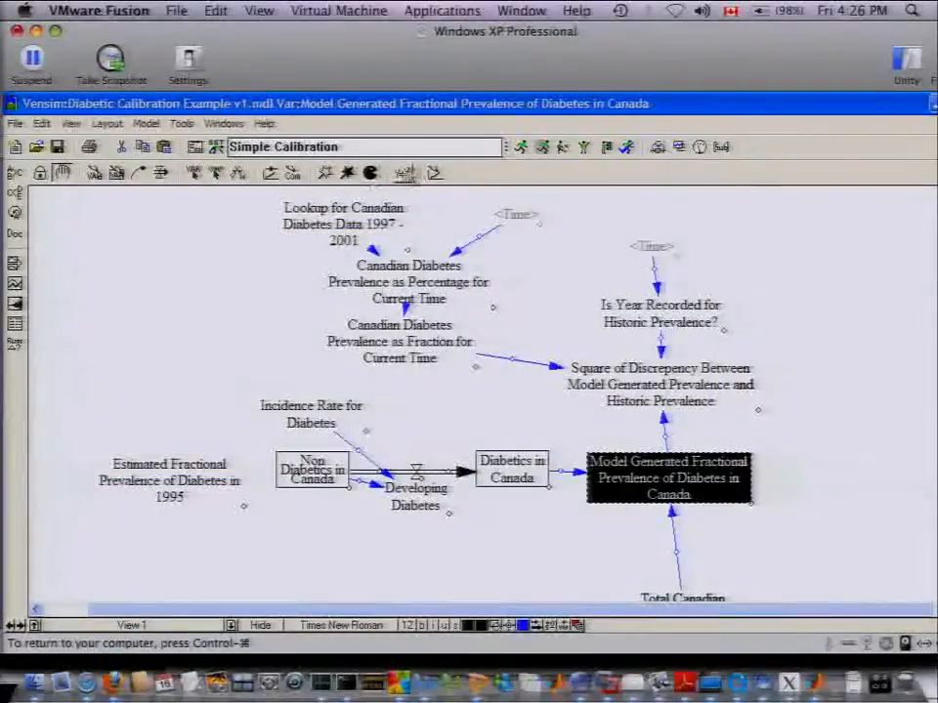
Examine the equation and graph points of Lookup for Canadian Diabetes Data 1997 - 2001, then leave both editors without changes
click(404, 174)
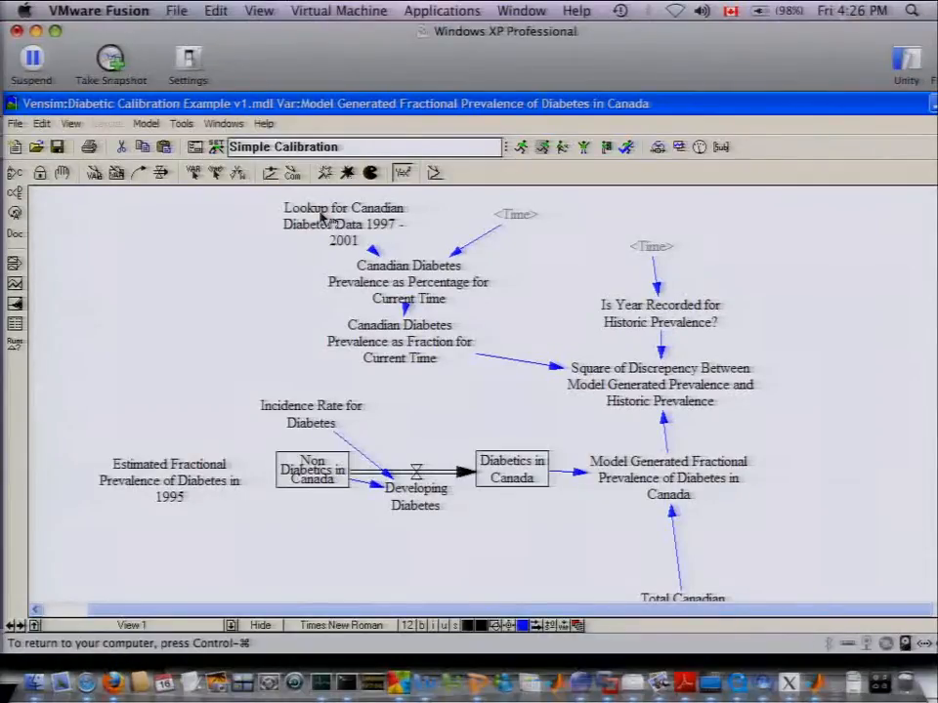
click(323, 217)
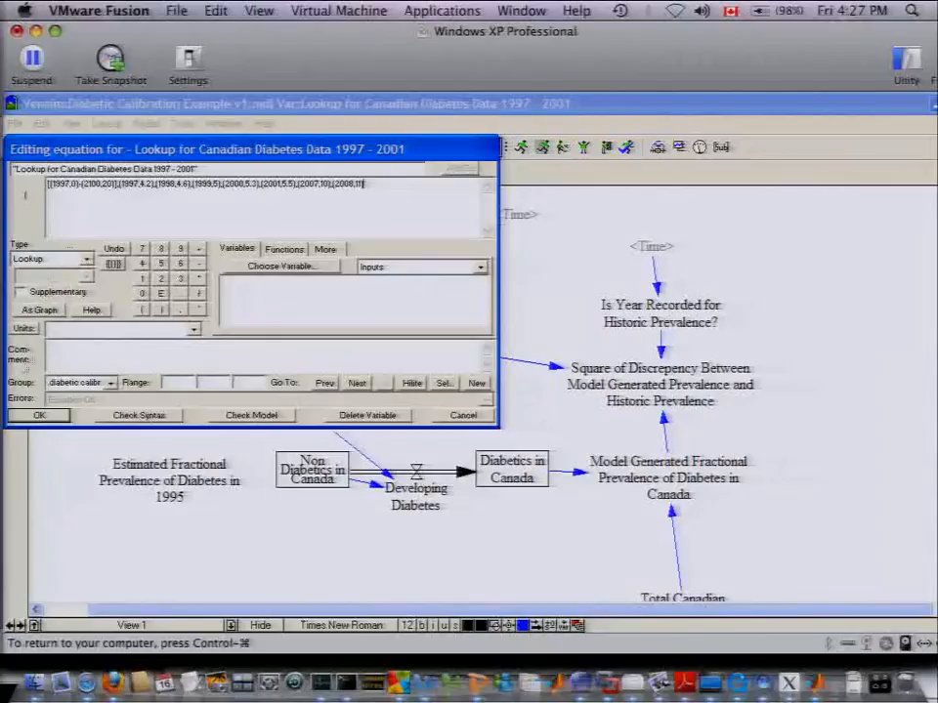
click(39, 310)
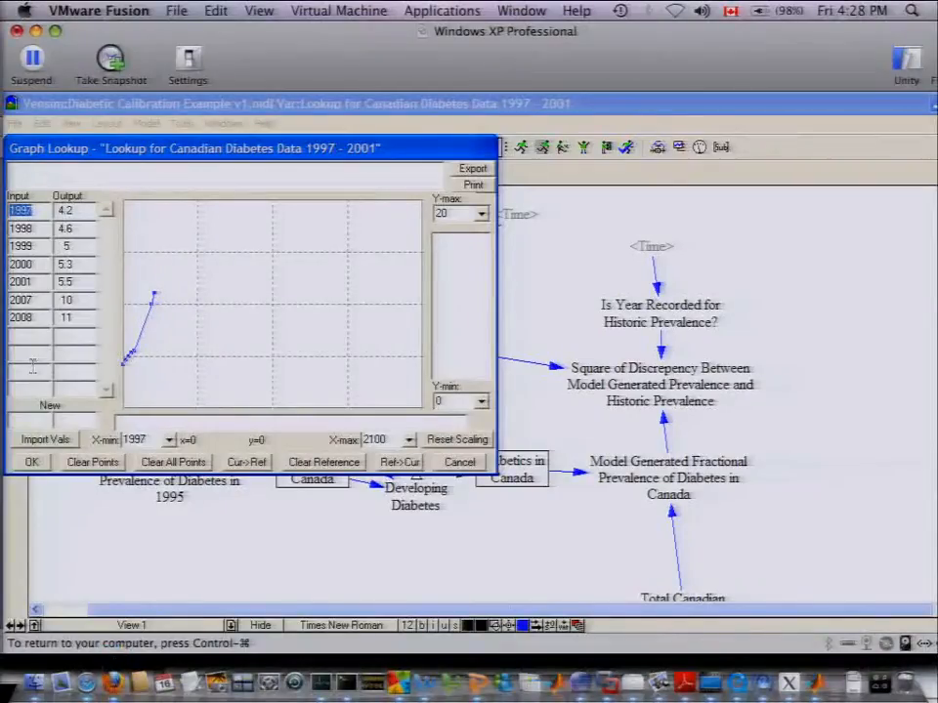
click(460, 463)
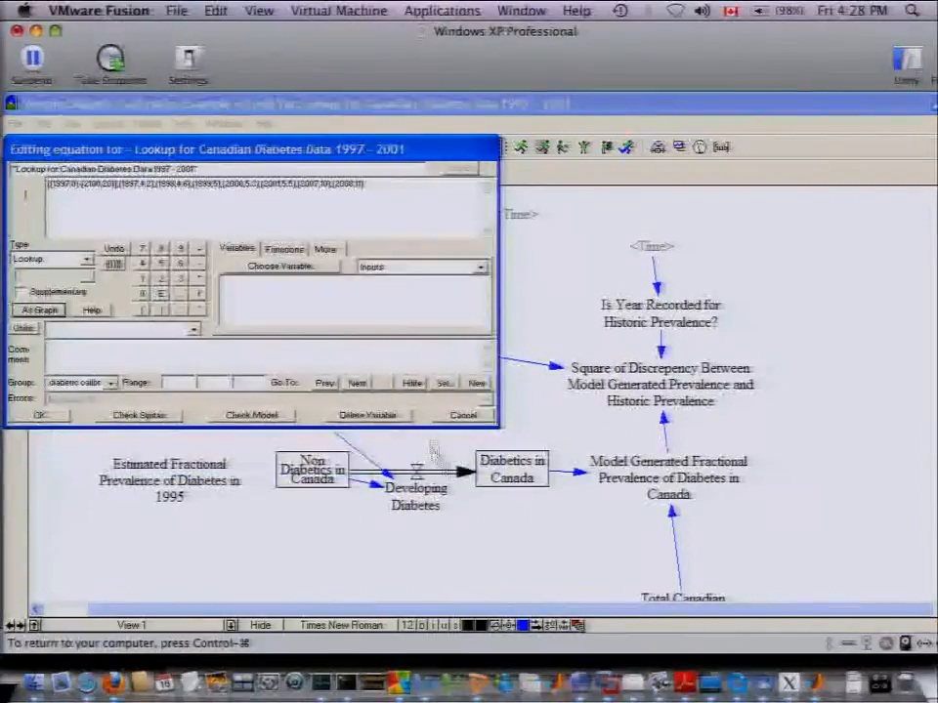
click(463, 414)
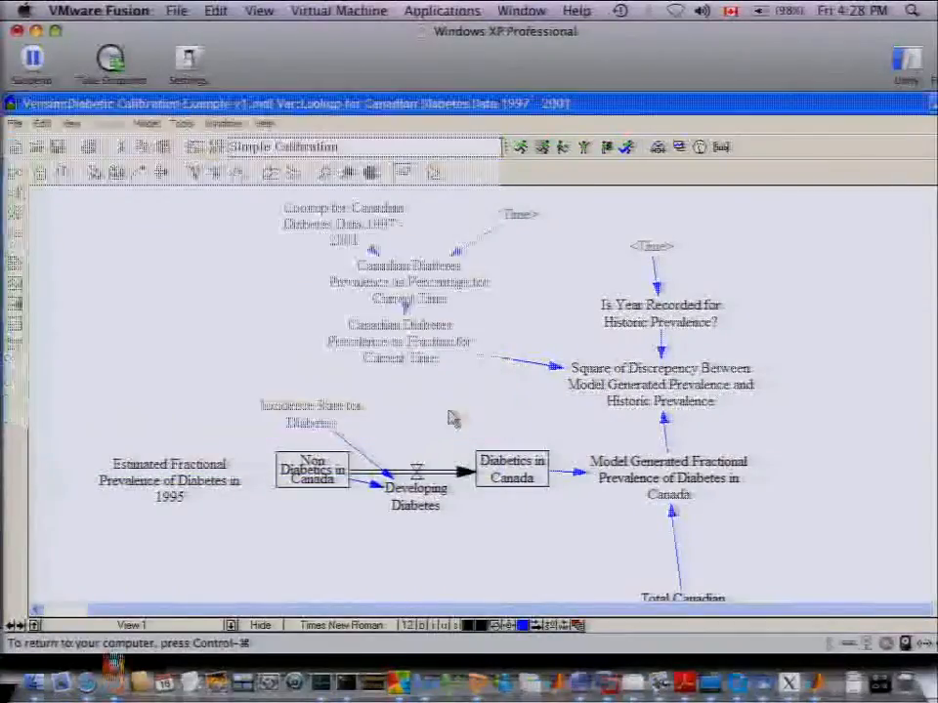
Reopen Lookup for Canadian Diabetes Data 1997 - 2001 in its graph view to show where values can be imported
click(63, 176)
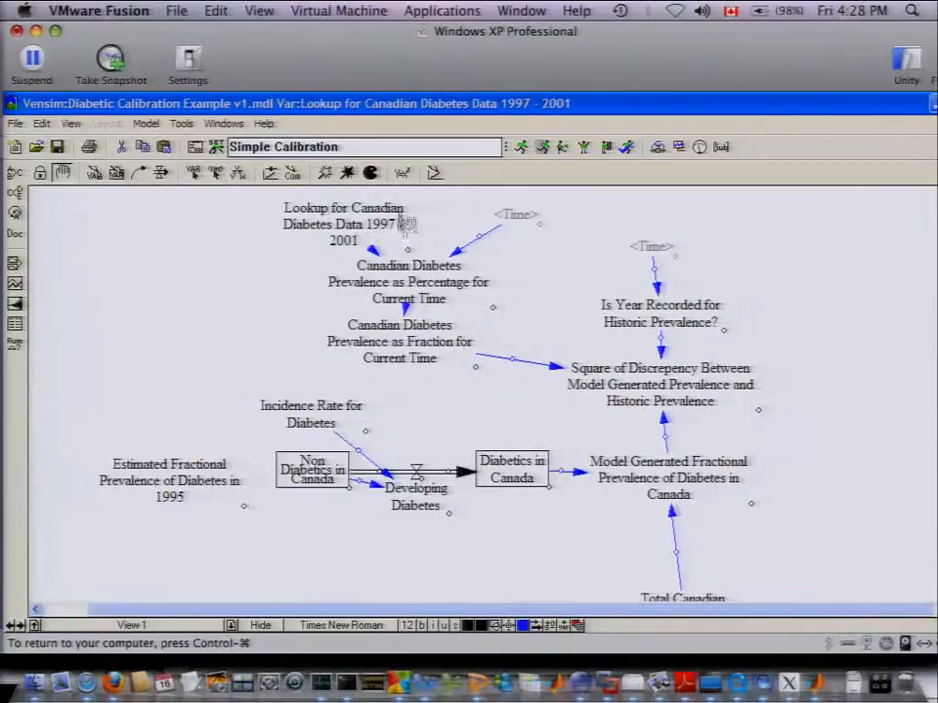
double_click(392, 204)
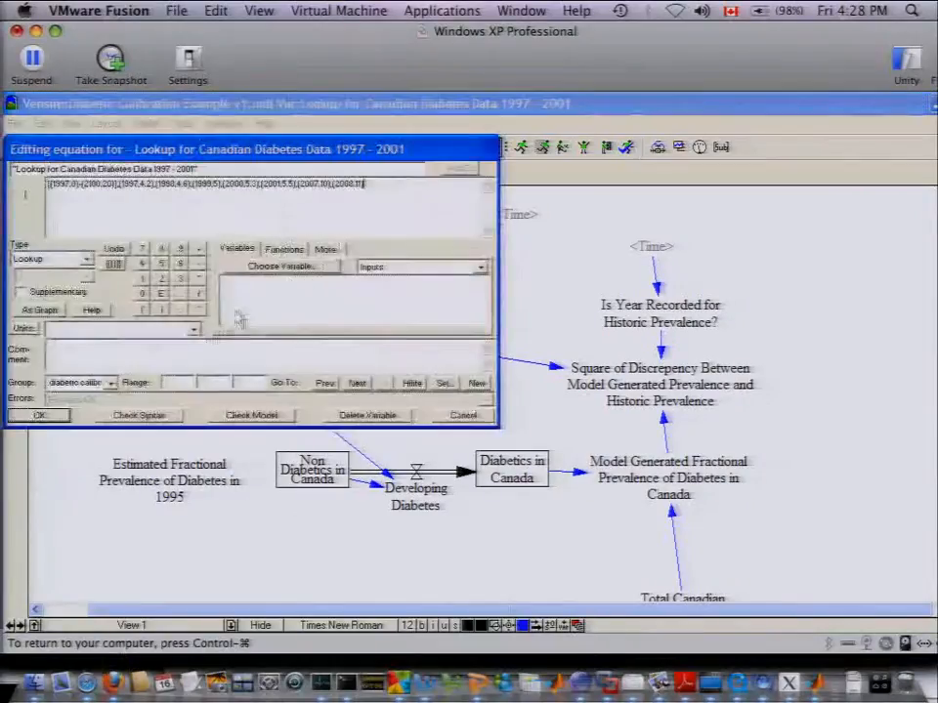
click(40, 310)
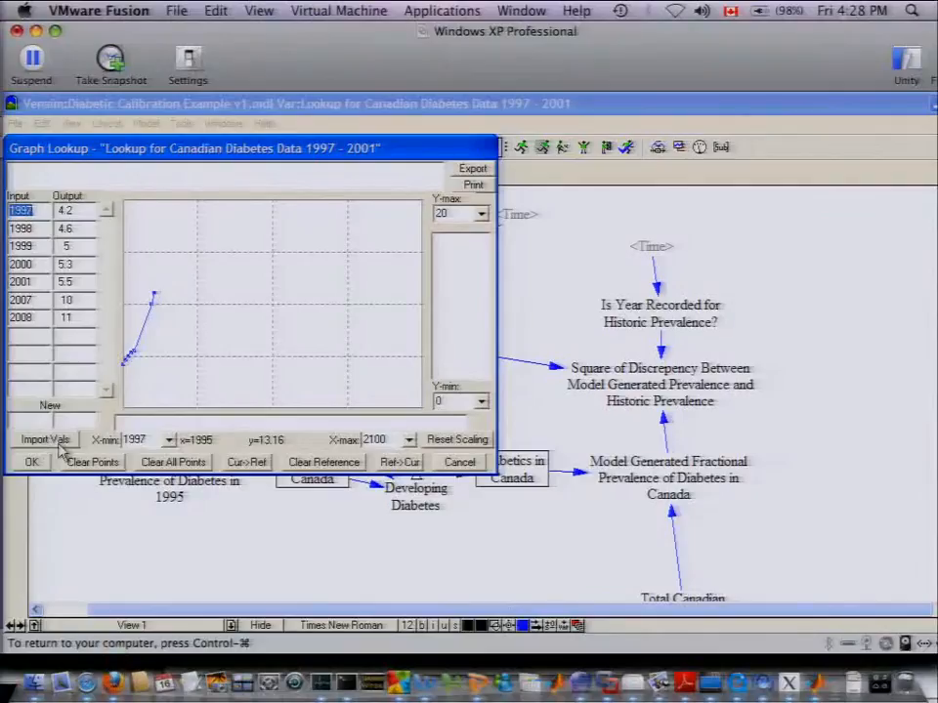
Switch to the Macros.xlsm workbook in Excel and enter the years 1939, 1950 and 1975 in cells B46:B48 of Sheet2
key(alt+Tab)
key(alt+Tab)
key(alt+Tab)
key(alt+Tab)
key(alt+Tab)
key(alt+Tab)
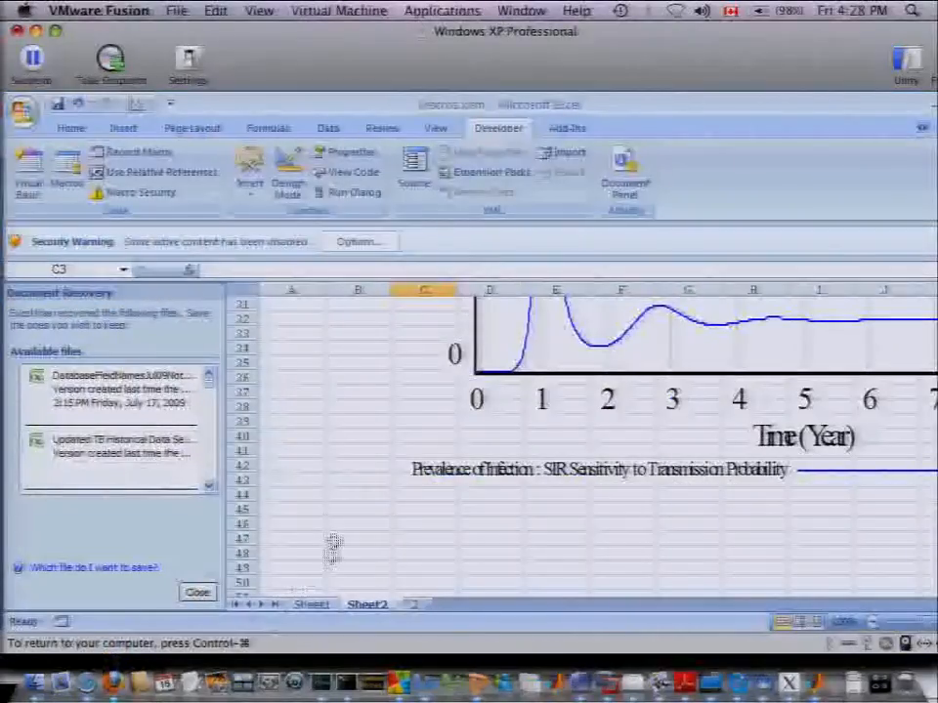
click(336, 526)
text(10)
key(Return)
click(335, 525)
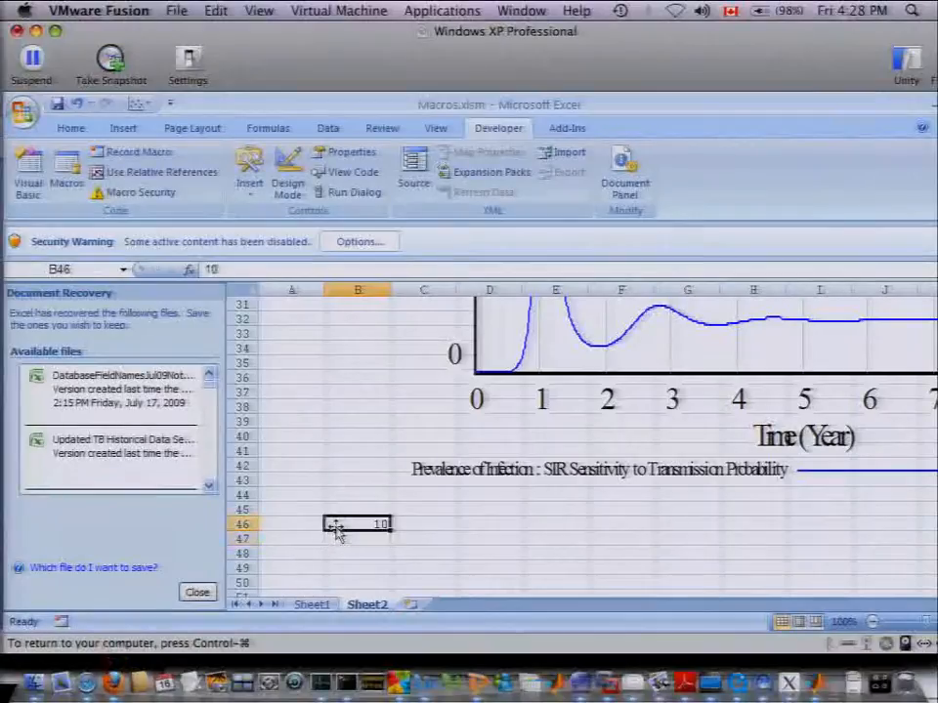
text(19)
key(BackSpace)
key(BackSpace)
text(939)
key(Return)
text(150)
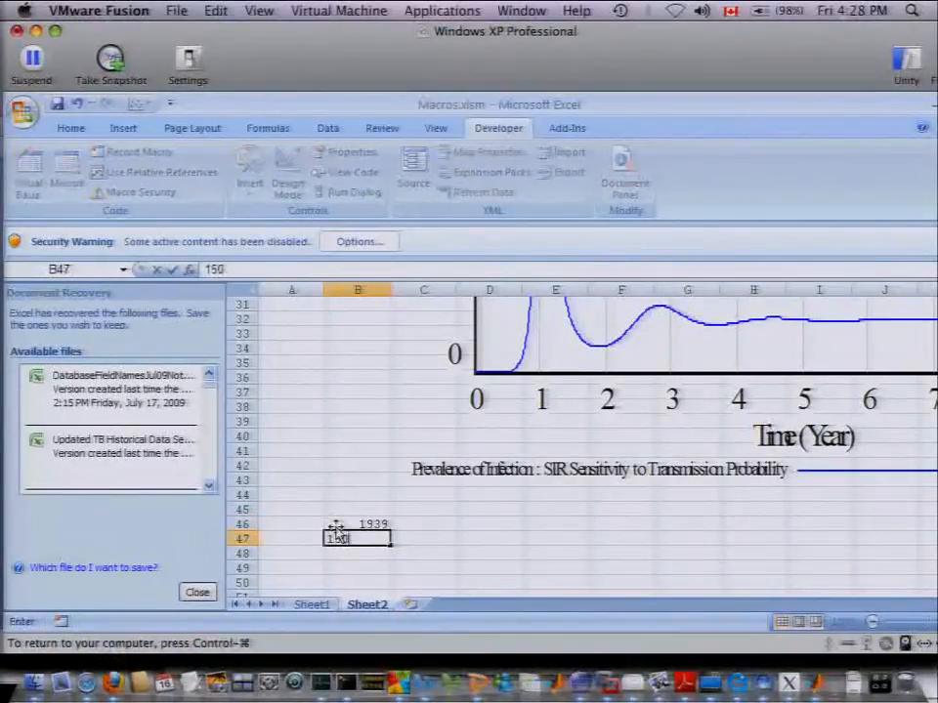
key(BackSpace)
key(BackSpace)
text(950)
key(Return)
text(19)
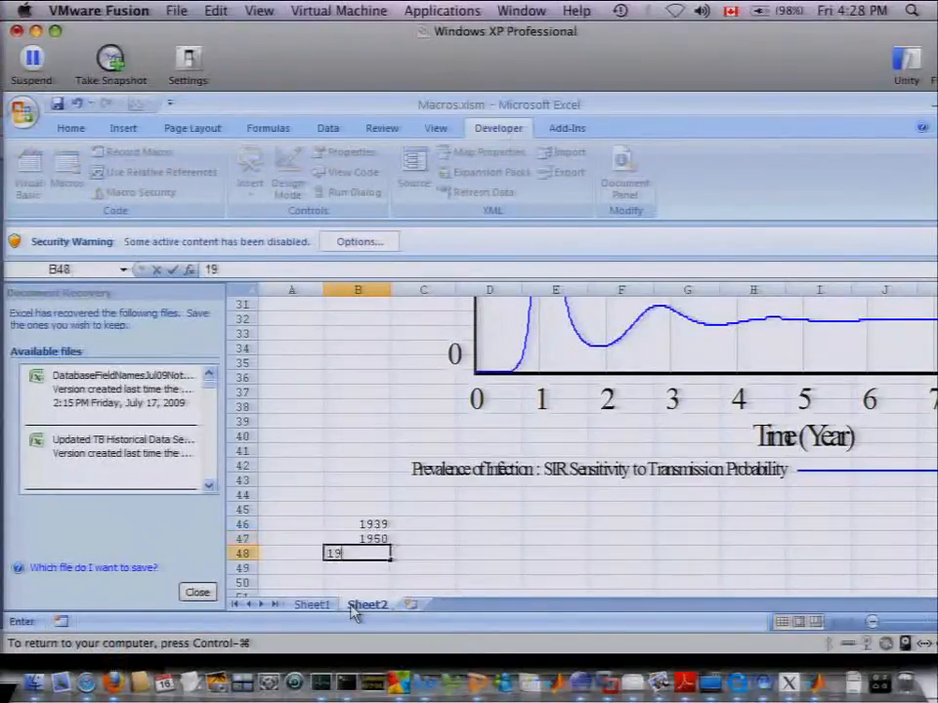
text(75)
key(Return)
Enter the values 5, 6 and 10 beside the years in cells C46:C48
key(Up)
key(Up)
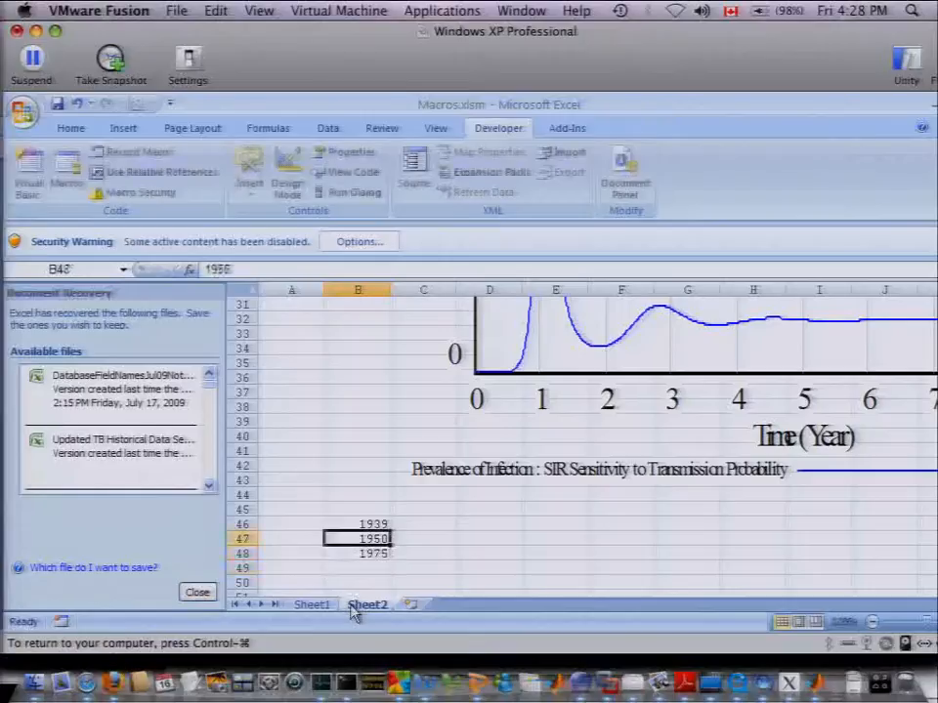
key(Right)
key(Up)
text(5)
key(Return)
text(6)
key(Return)
text(10)
key(Return)
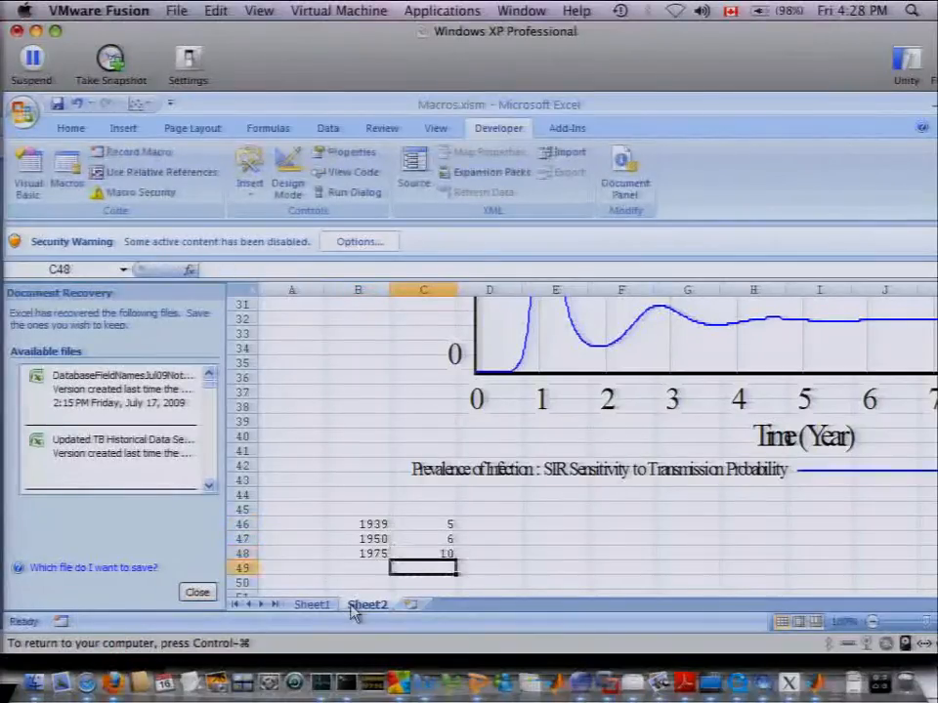
Copy the year and value pairs in cells B46:C48
key(Up)
key(shift+Left)
key(shift+Up)
key(shift+Up)
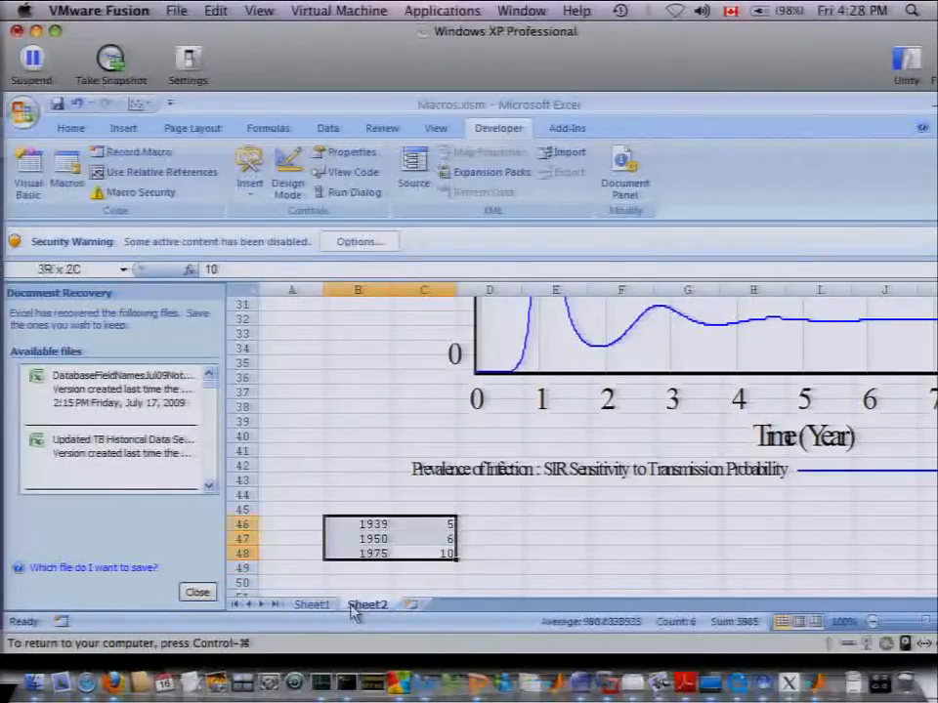
key(ctrl+c)
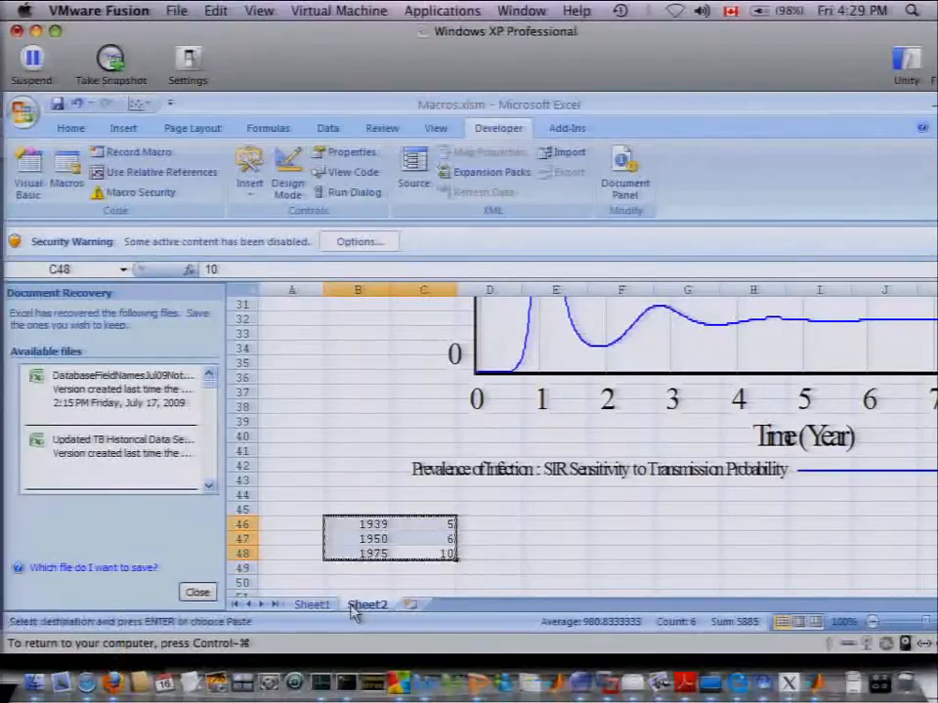
Switch back to Vensim, import the copied pairs into the diabetes data lookup, then cancel the graph and equation editors to discard them
key(alt+Tab)
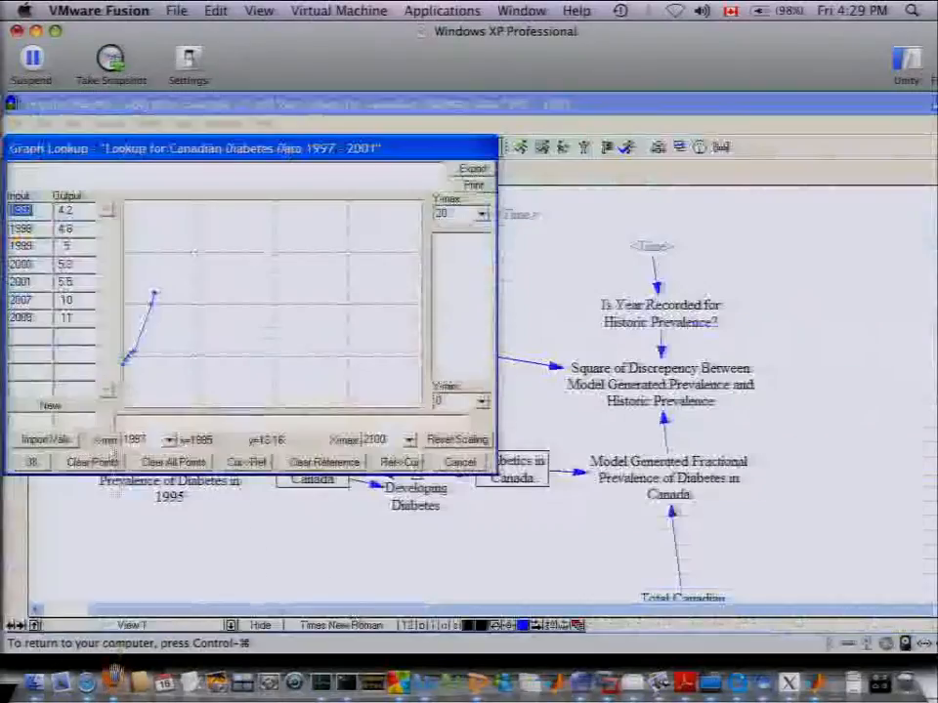
click(62, 442)
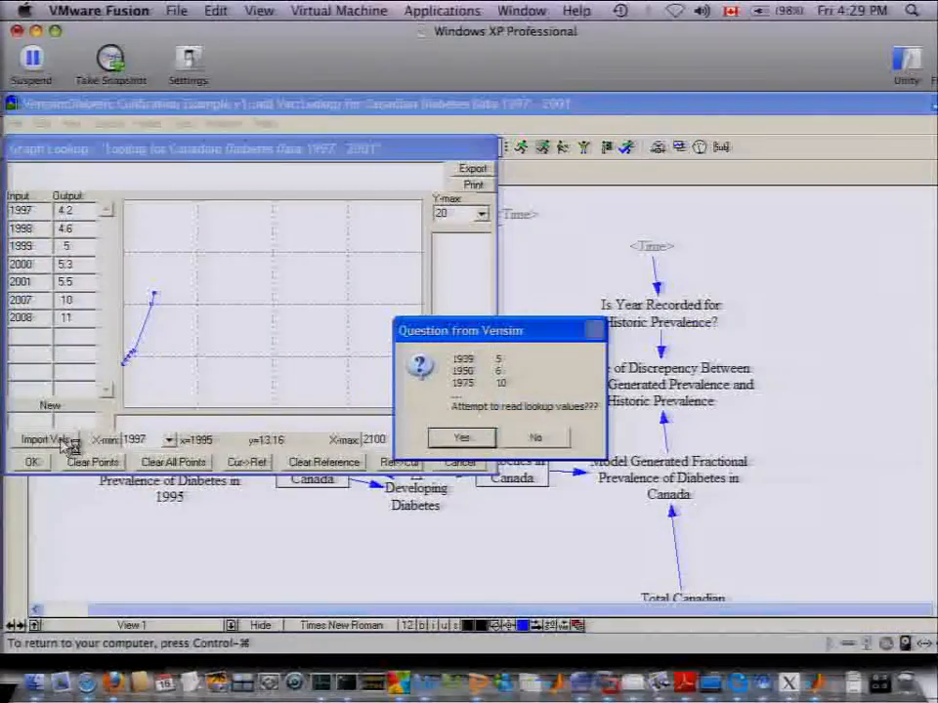
key(Return)
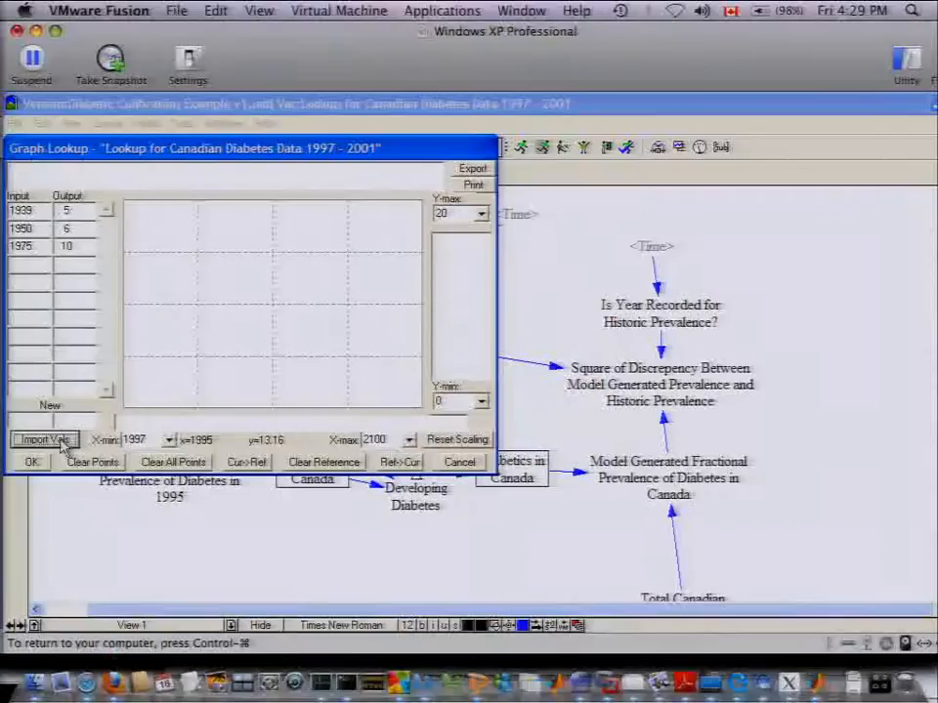
click(474, 465)
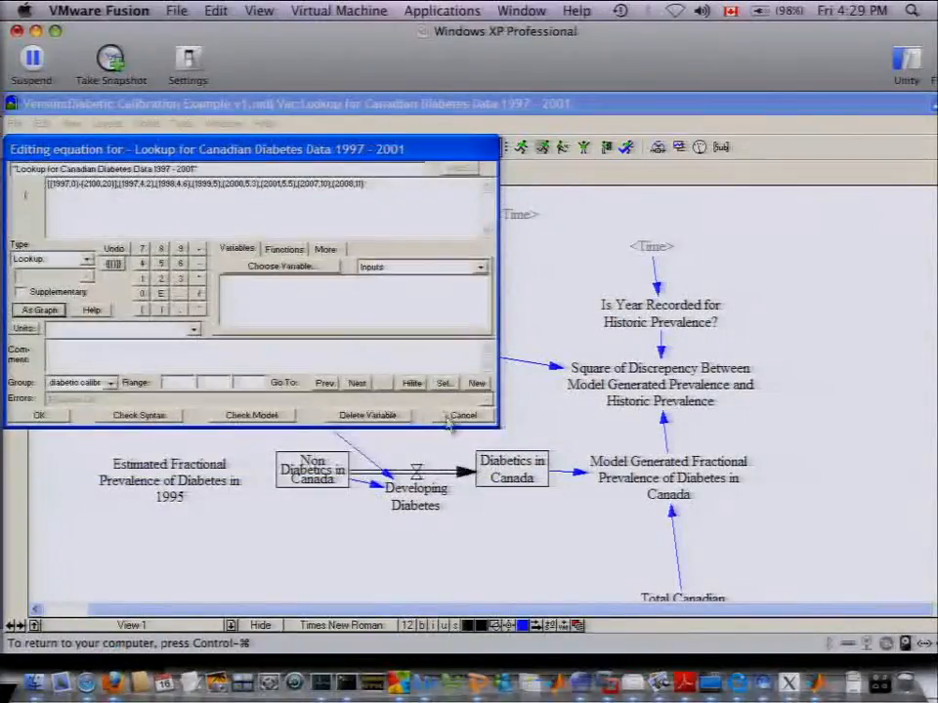
click(456, 420)
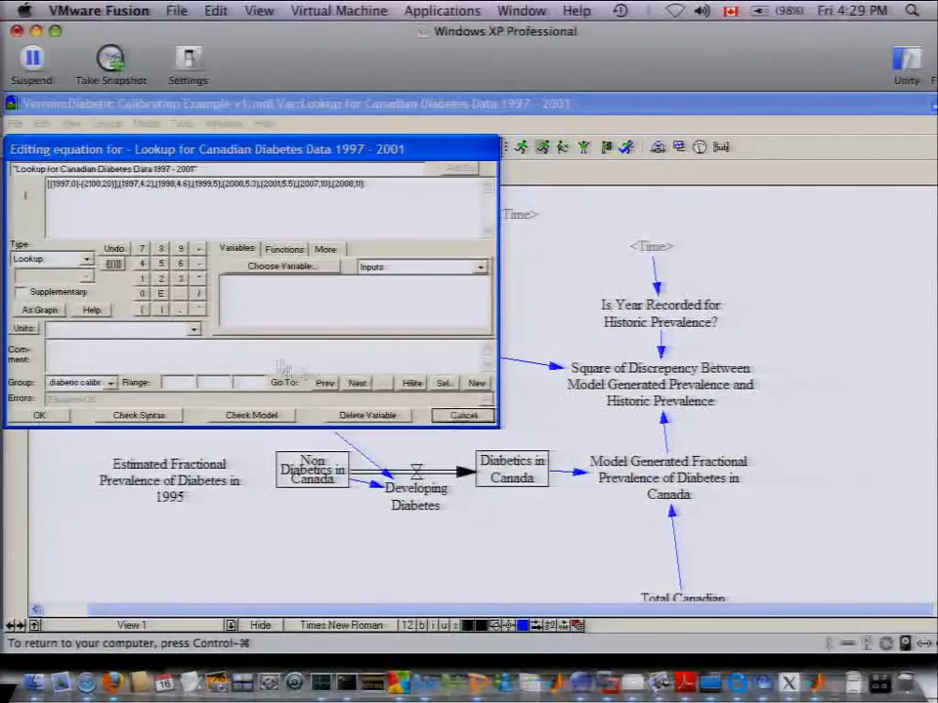
click(64, 173)
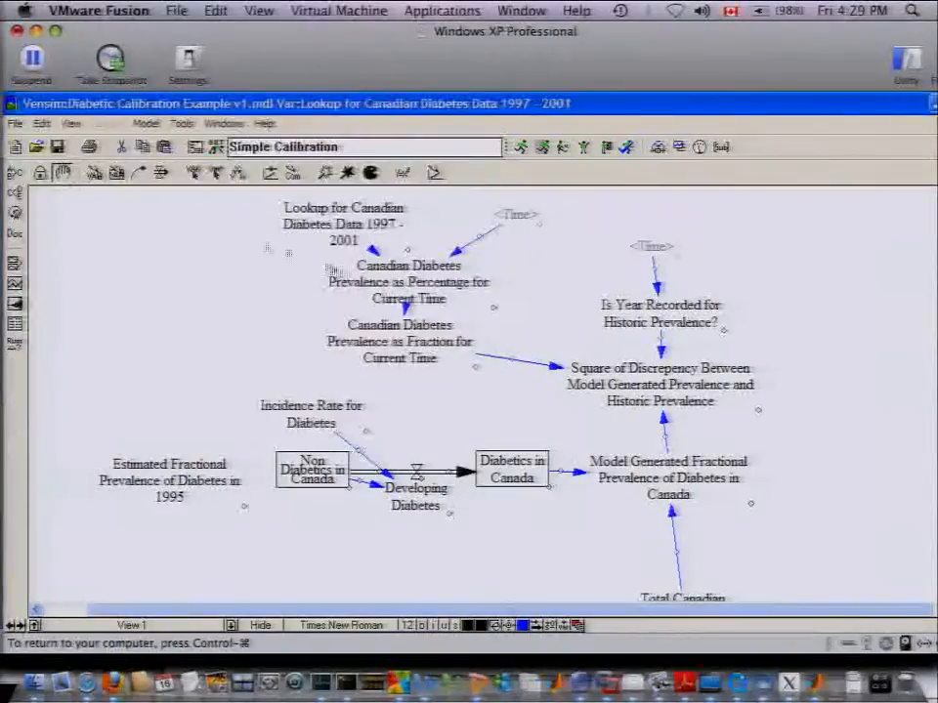
Examine how the equation for Canadian Diabetes Prevalence as Percentage for Current Time applies the lookup to Time
click(402, 172)
click(404, 282)
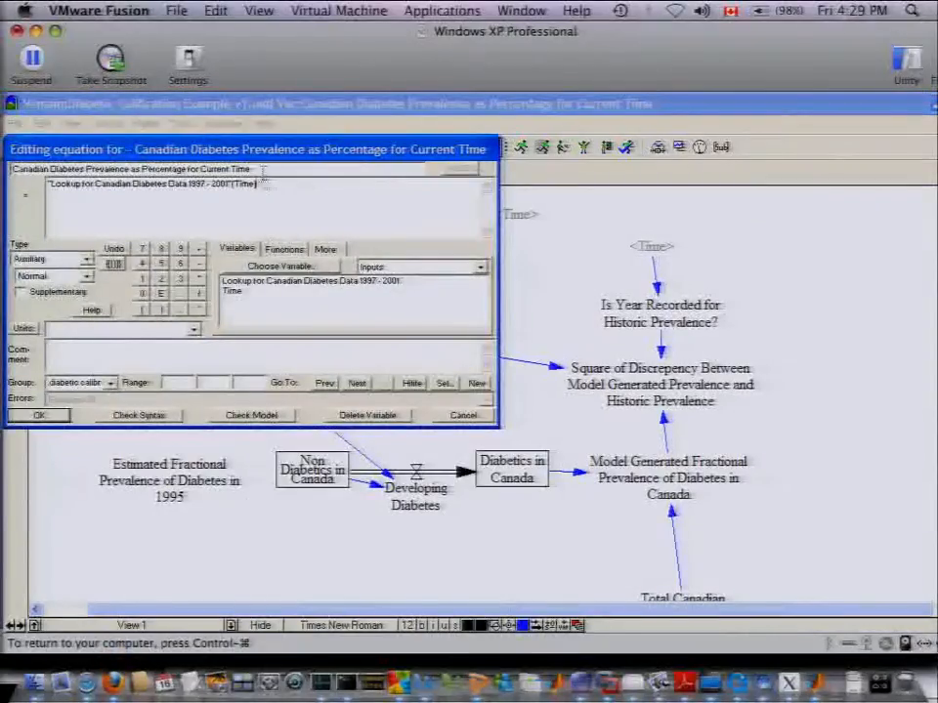
key(Escape)
click(416, 290)
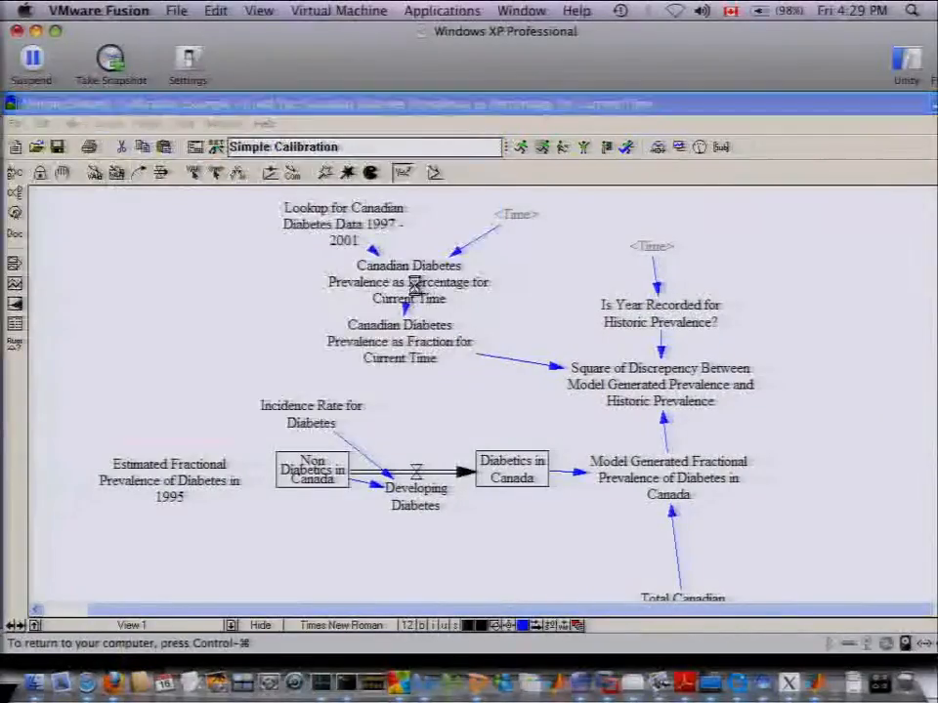
drag(256, 183, 8, 191)
click(117, 191)
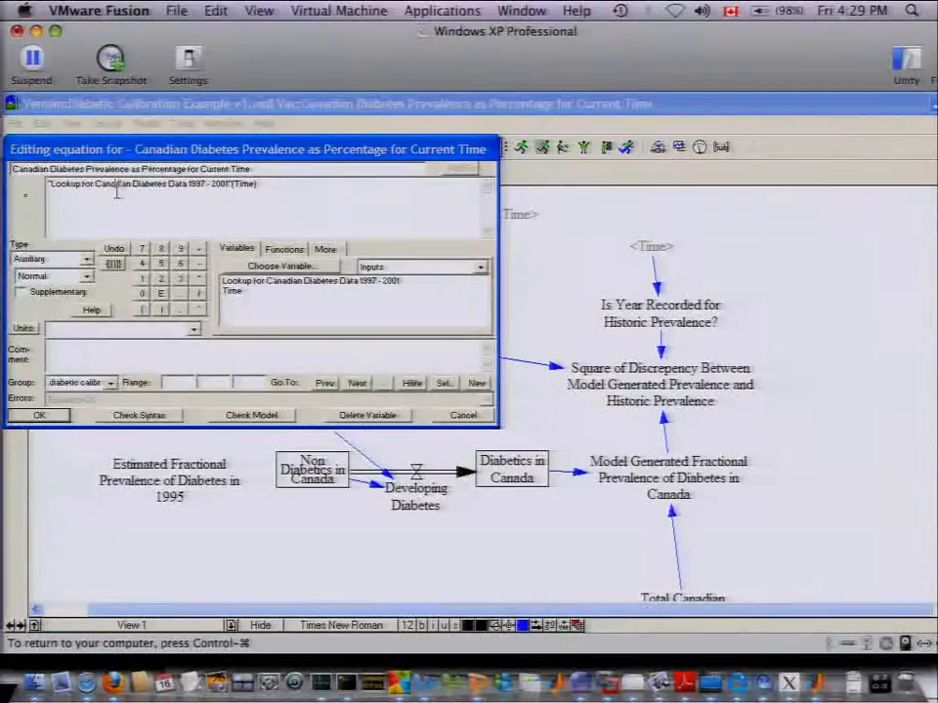
Trace the lookup name and its Time argument in the percentage equation, and check the equation for Canadian Diabetes Prevalence as Fraction for Current Time
key(ctrl+Left)
key(ctrl+Left)
key(ctrl+Left)
key(ctrl+shift+Right)
key(ctrl+shift+Right)
key(ctrl+shift+Right)
key(ctrl+shift+Right)
key(ctrl+shift+Right)
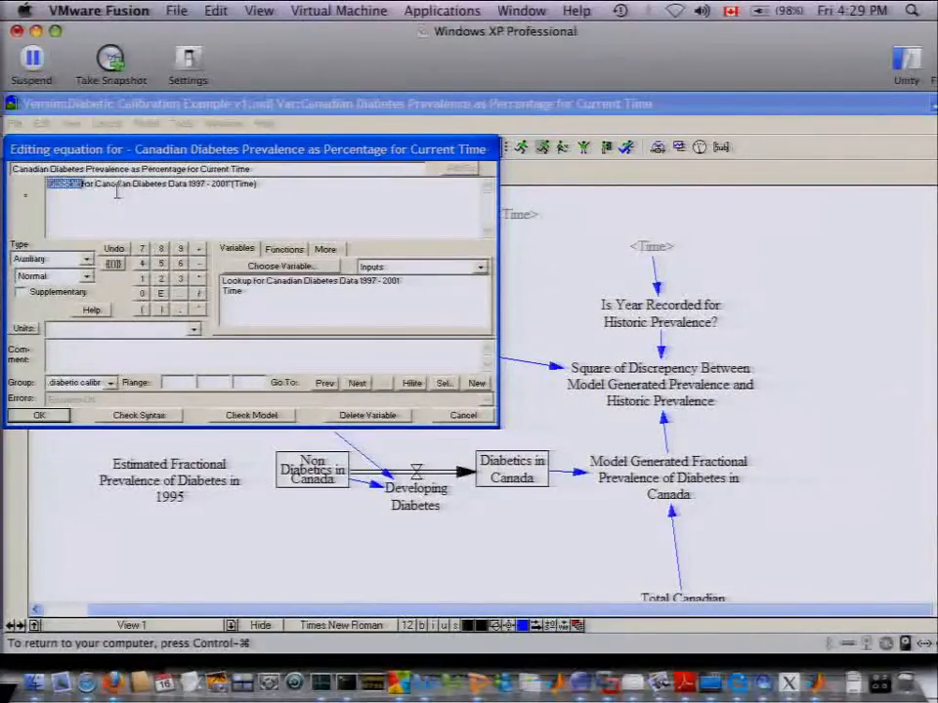
key(ctrl+shift+Right)
key(ctrl+shift+Right)
key(ctrl+shift+Right)
key(Right)
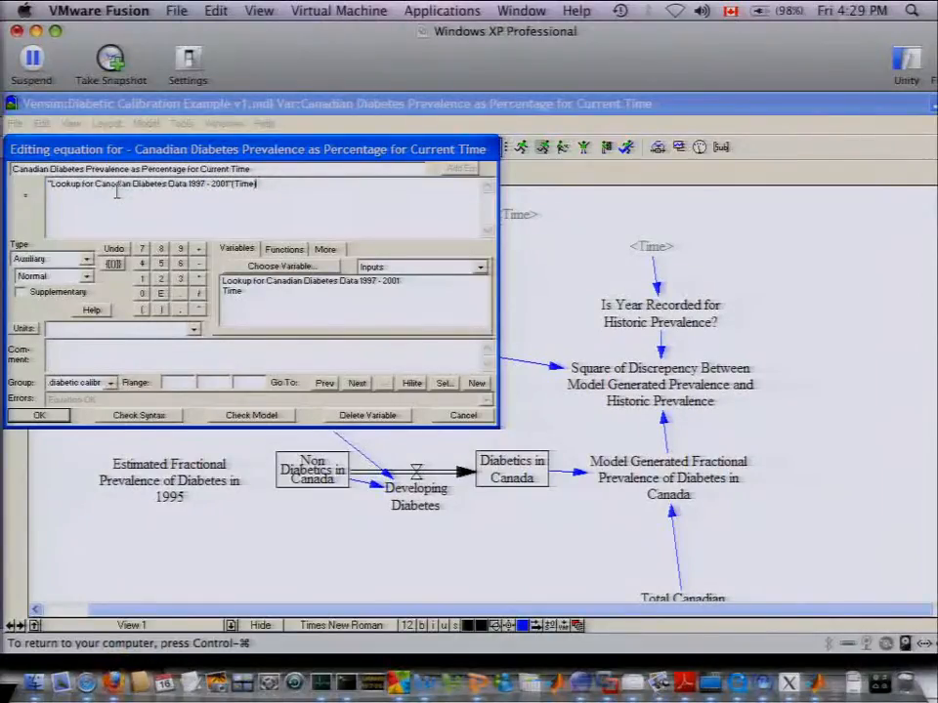
key(Return)
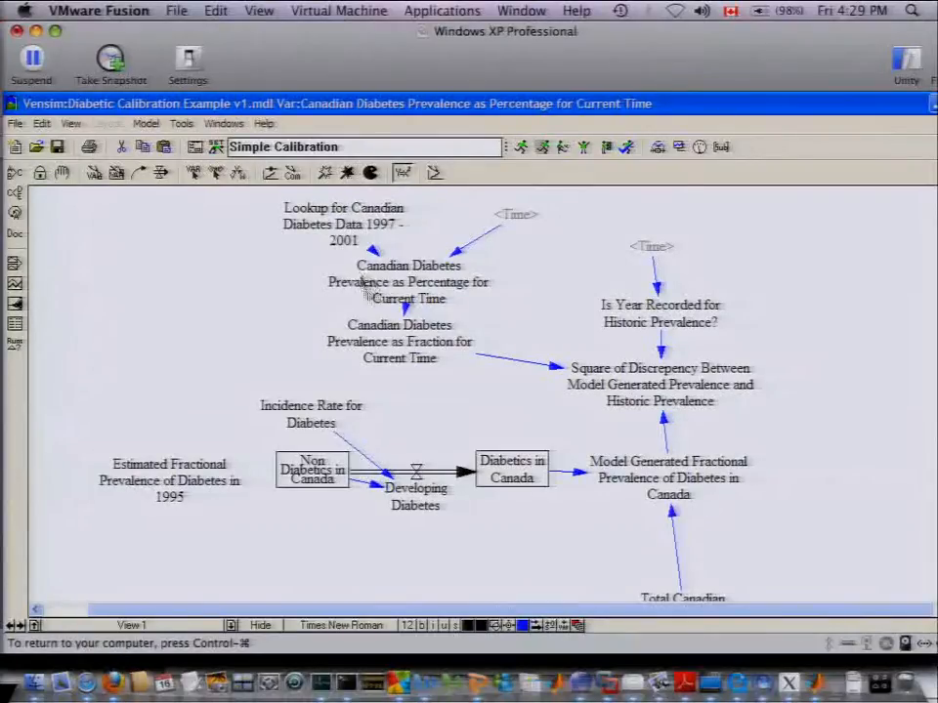
click(388, 360)
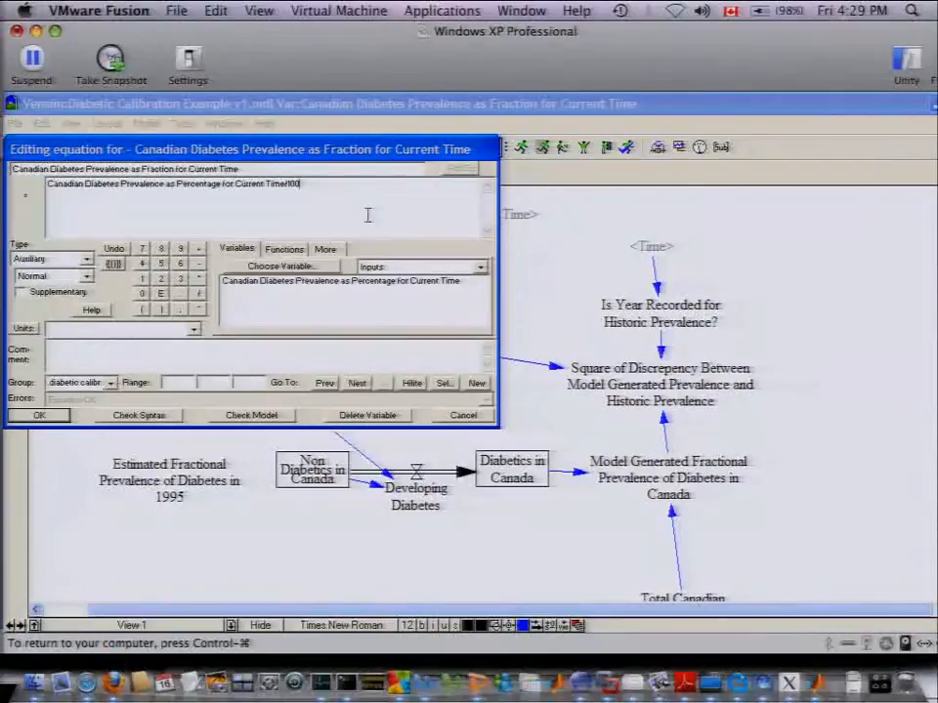
key(Return)
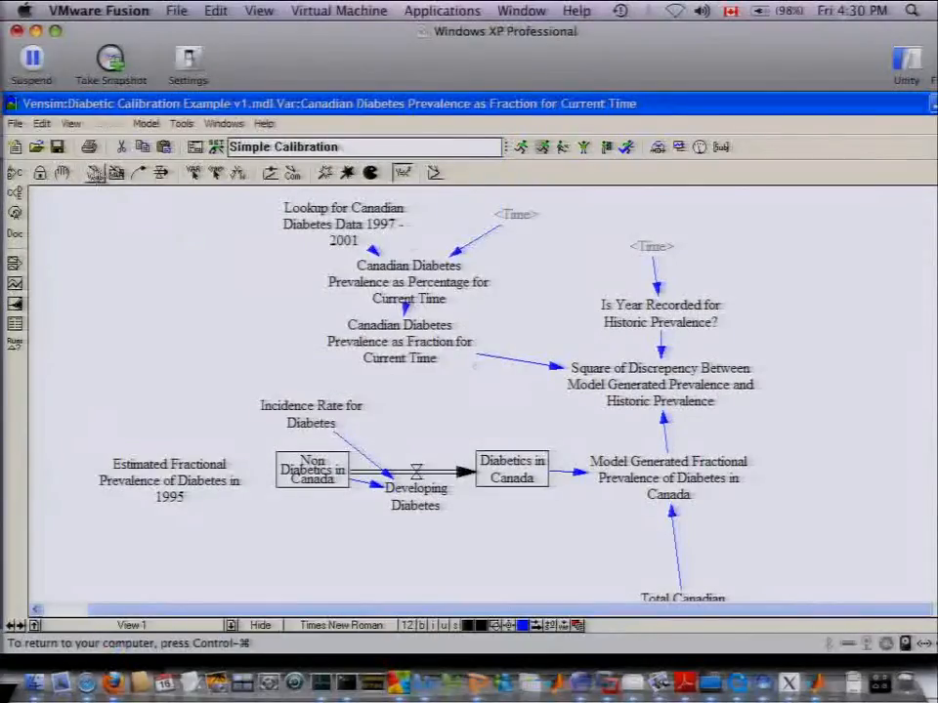
Move the Total Canadian Population variable up, closer to Model Generated Fractional Prevalence of Diabetes in Canada
click(62, 173)
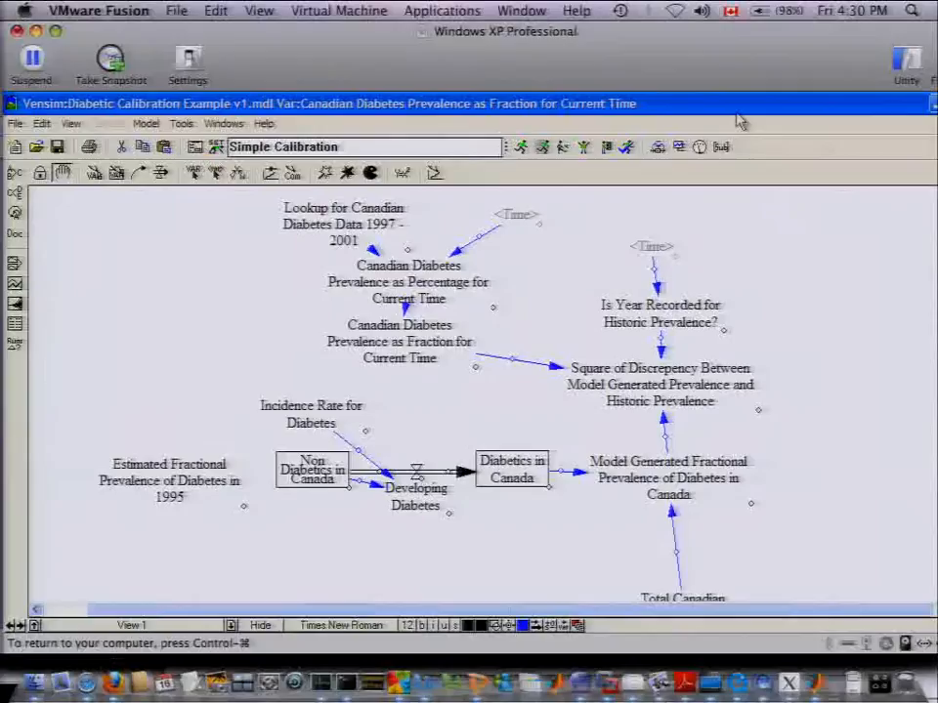
click(512, 469)
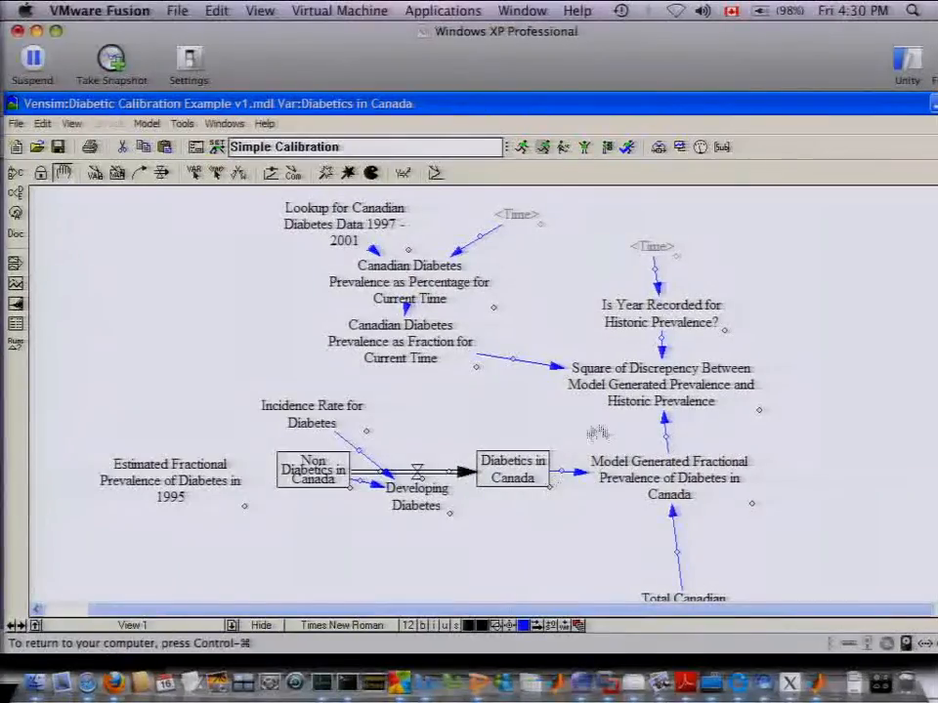
drag(648, 589, 645, 548)
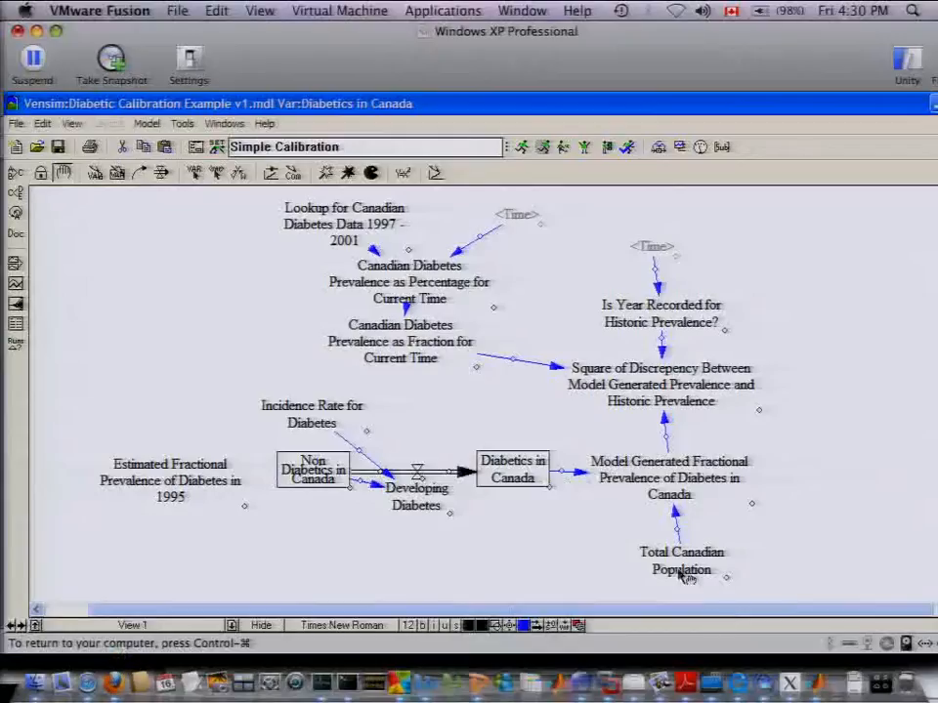
click(540, 481)
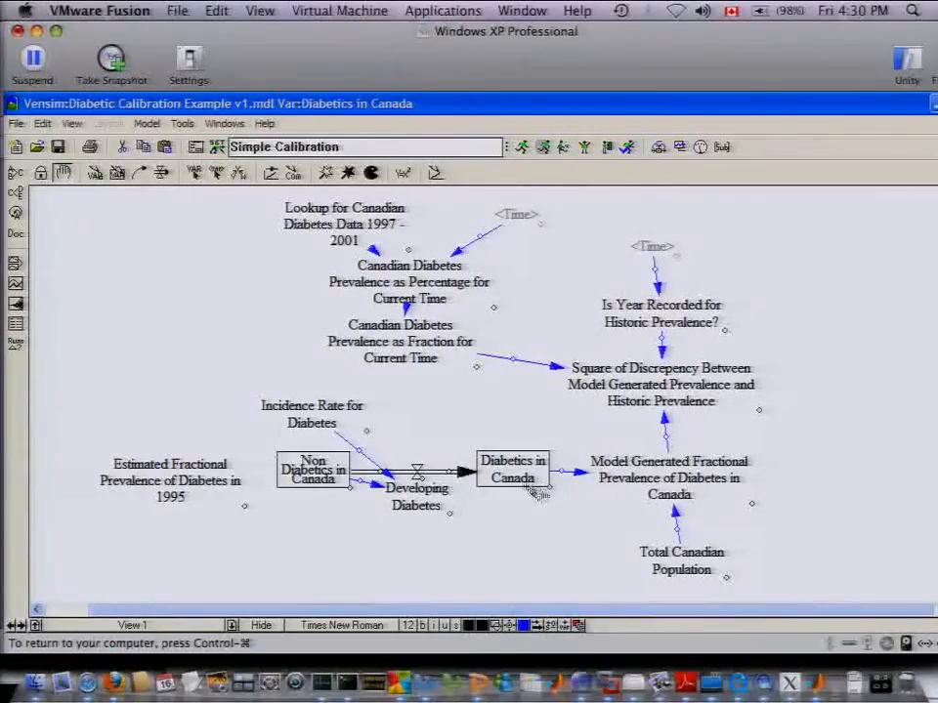
click(524, 481)
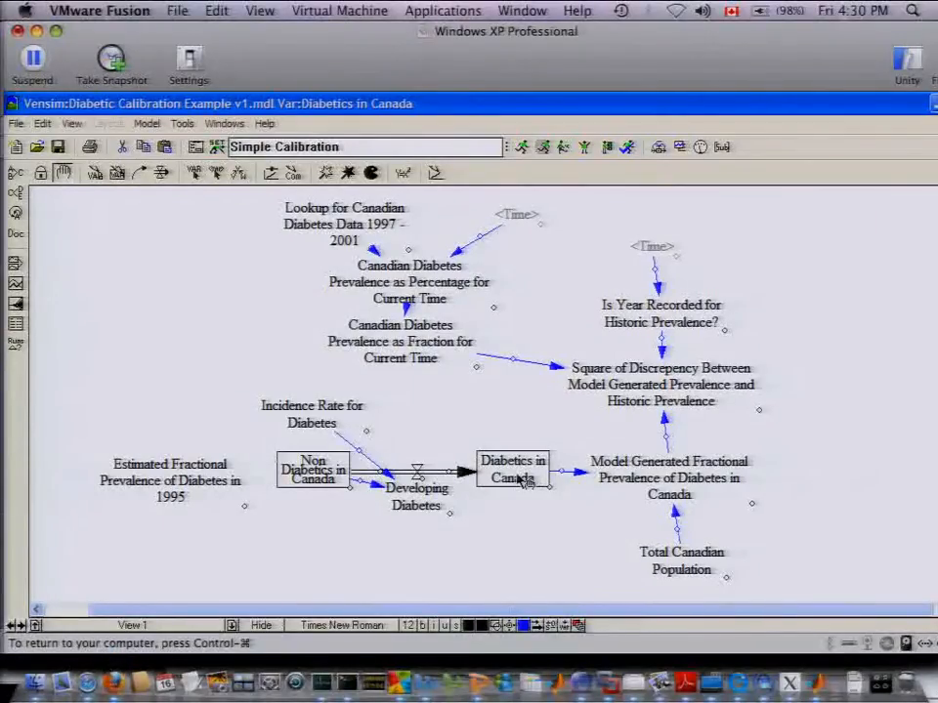
Examine the equation for Model Generated Fractional Prevalence of Diabetes in Canada and close it without changes
click(403, 173)
click(582, 463)
click(464, 415)
Move the Incidence Rate for Diabetes variable right so it sits above the Developing Diabetes flow
click(65, 176)
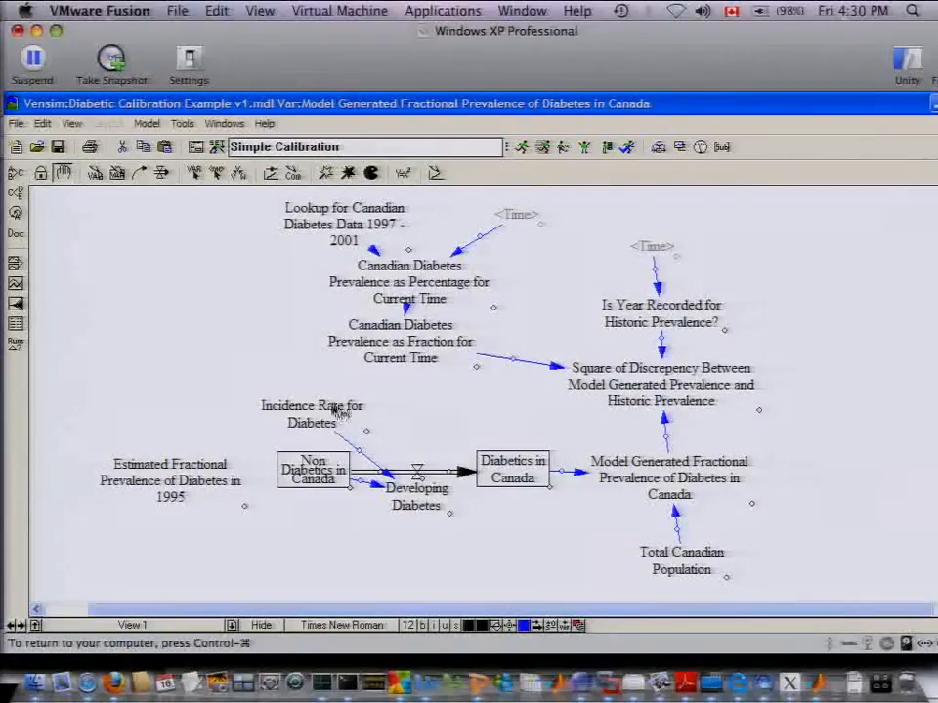
drag(337, 411, 414, 413)
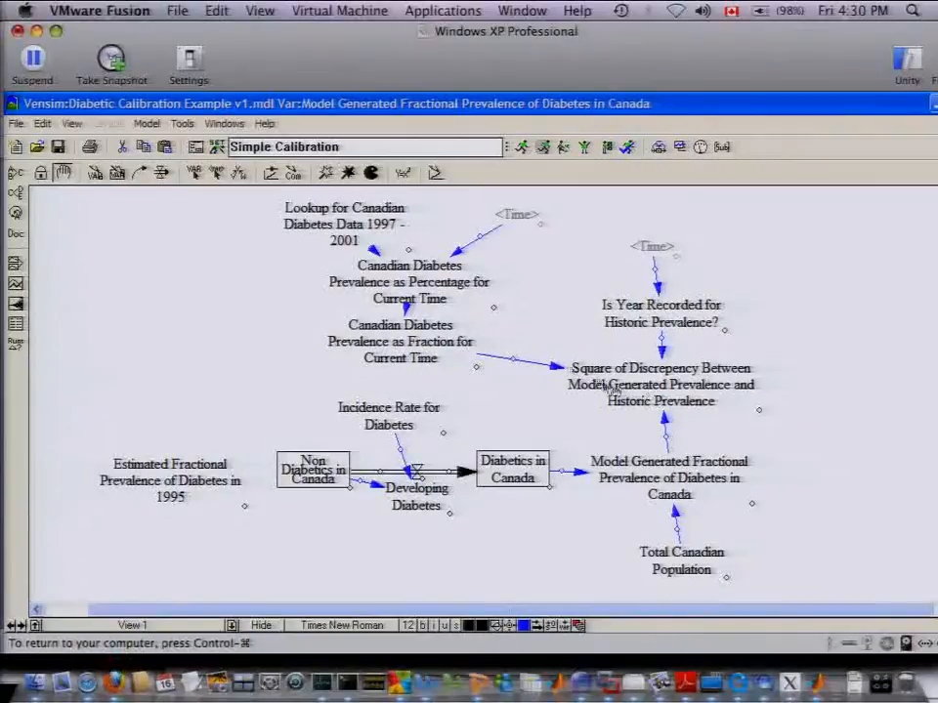
Examine how the squared discrepancy equation combines historic prevalence, model prevalence and the recorded-year flag, and close it without changes
click(403, 173)
click(576, 370)
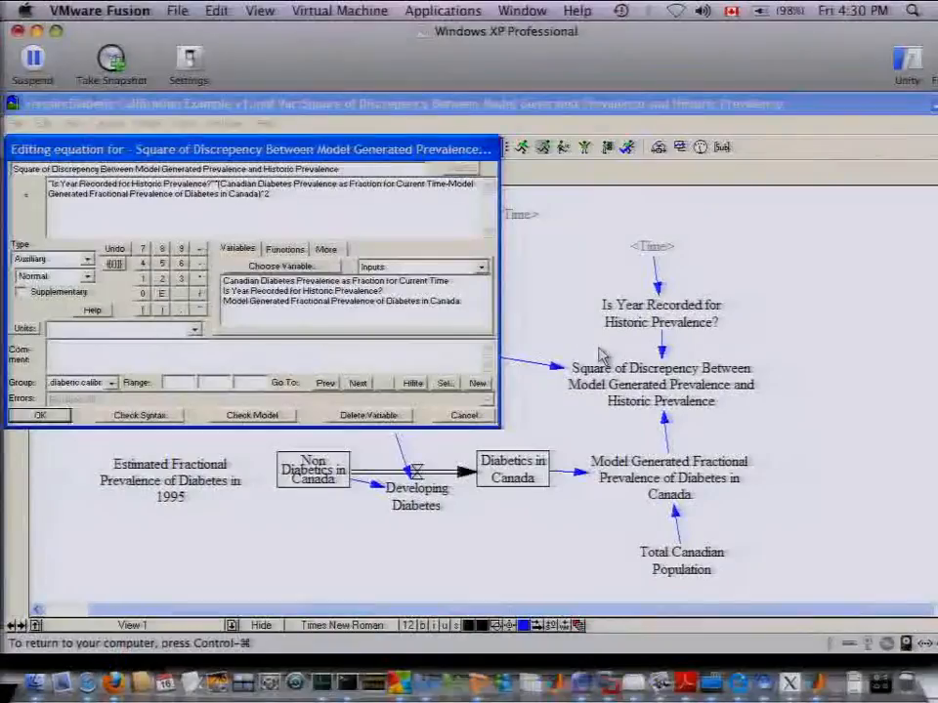
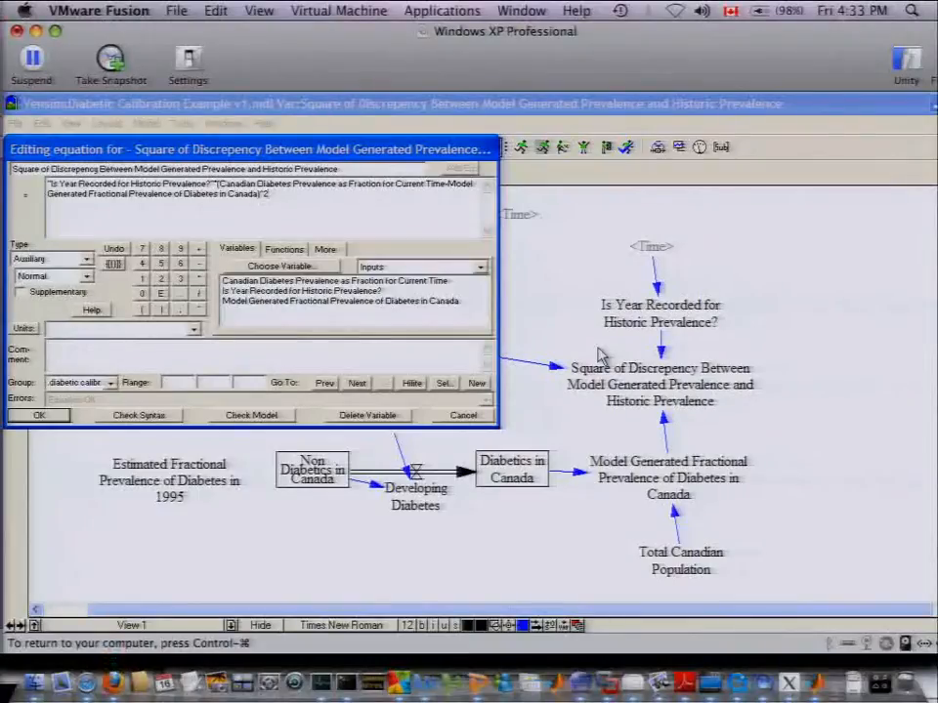
key(Escape)
Examine the year conditions in the equation for Is Year Recorded for Historic Prevalence? and close it
click(639, 325)
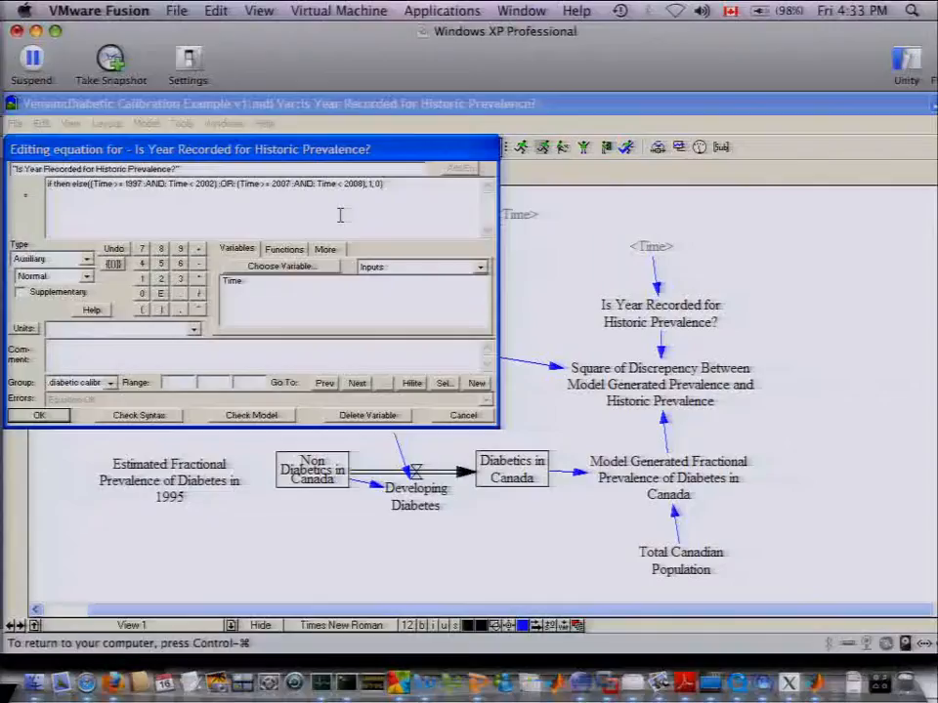
key(Left)
key(Left)
key(Left)
key(Left)
key(Left)
key(Left)
key(Left)
key(Left)
key(Left)
key(Return)
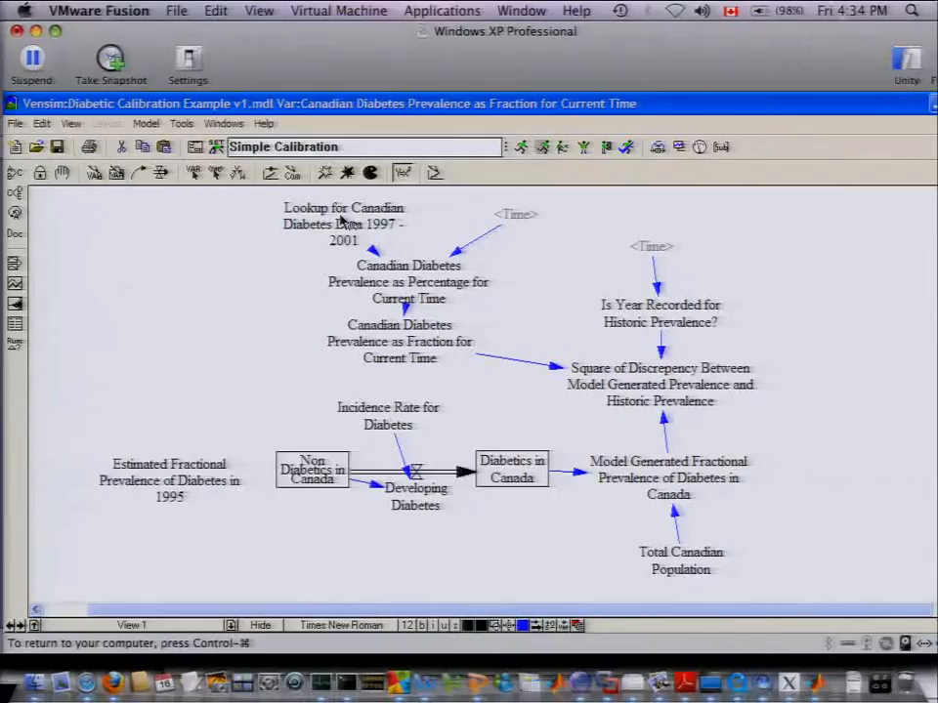
Run the optimization for Simple Calibration, overwriting the existing dataset, stop the search early and close the results report
click(145, 123)
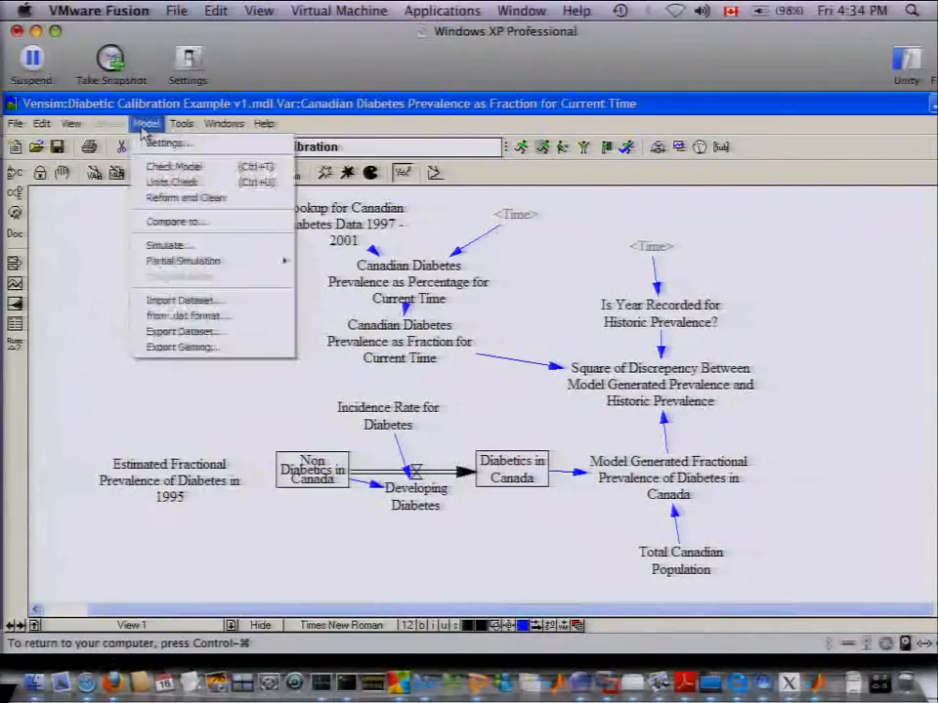
click(154, 246)
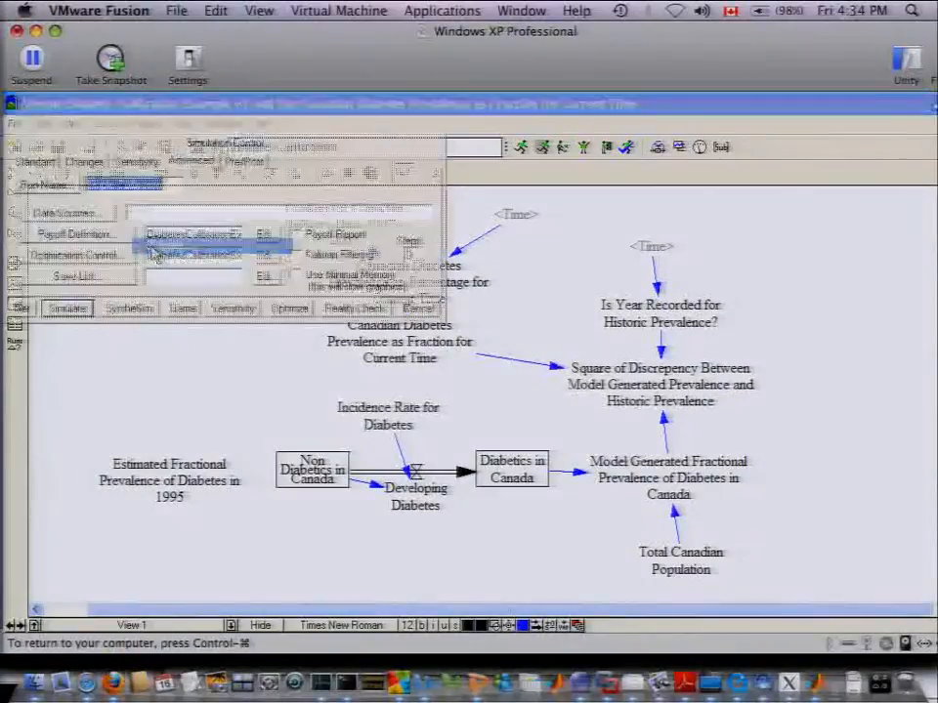
click(290, 308)
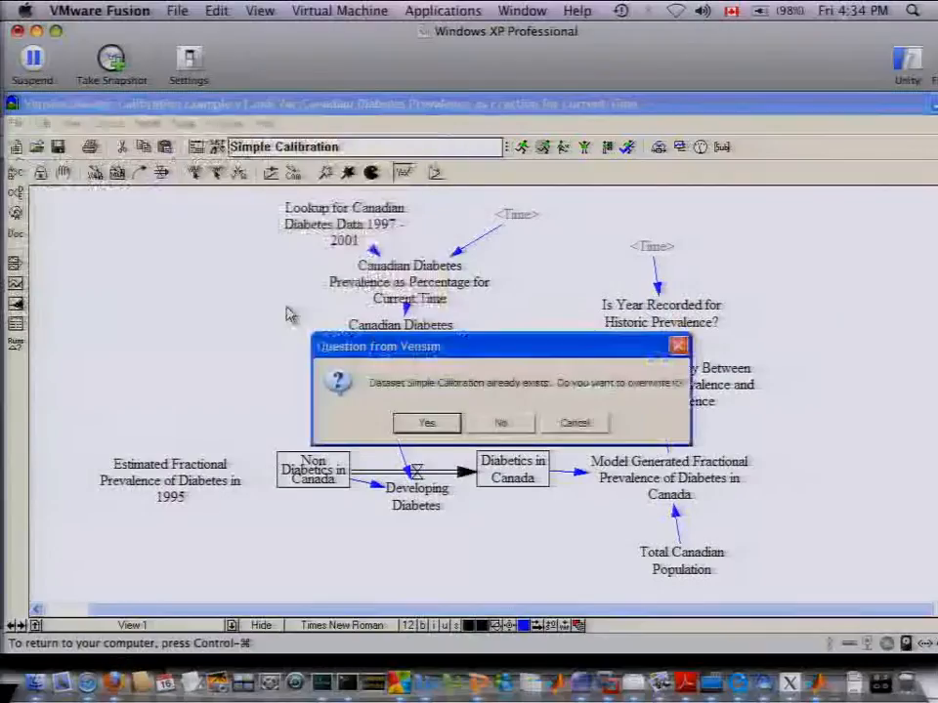
key(Return)
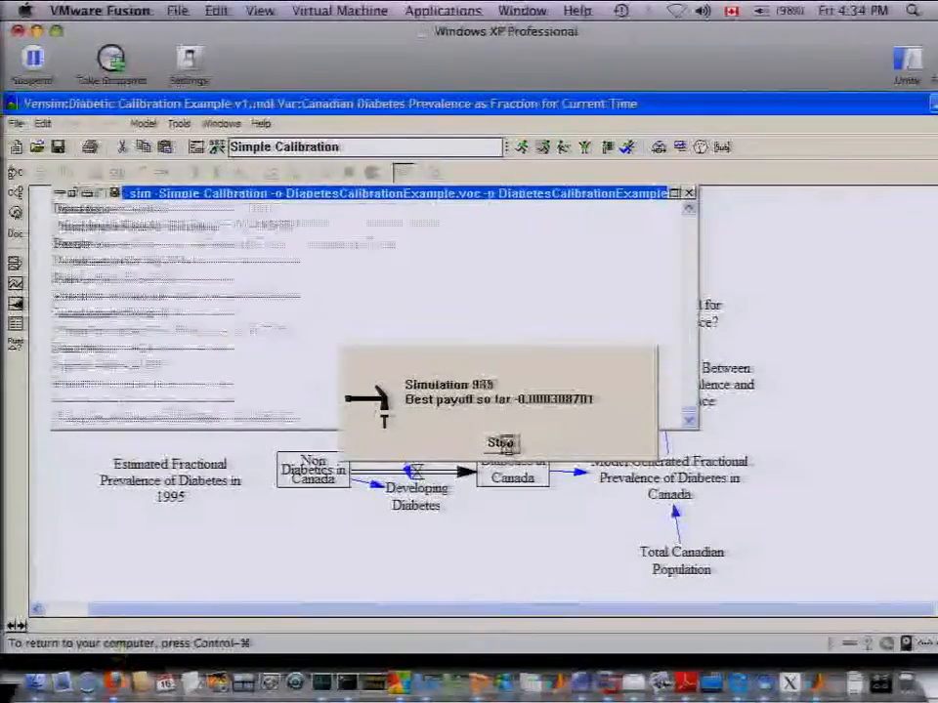
click(501, 443)
key(Return)
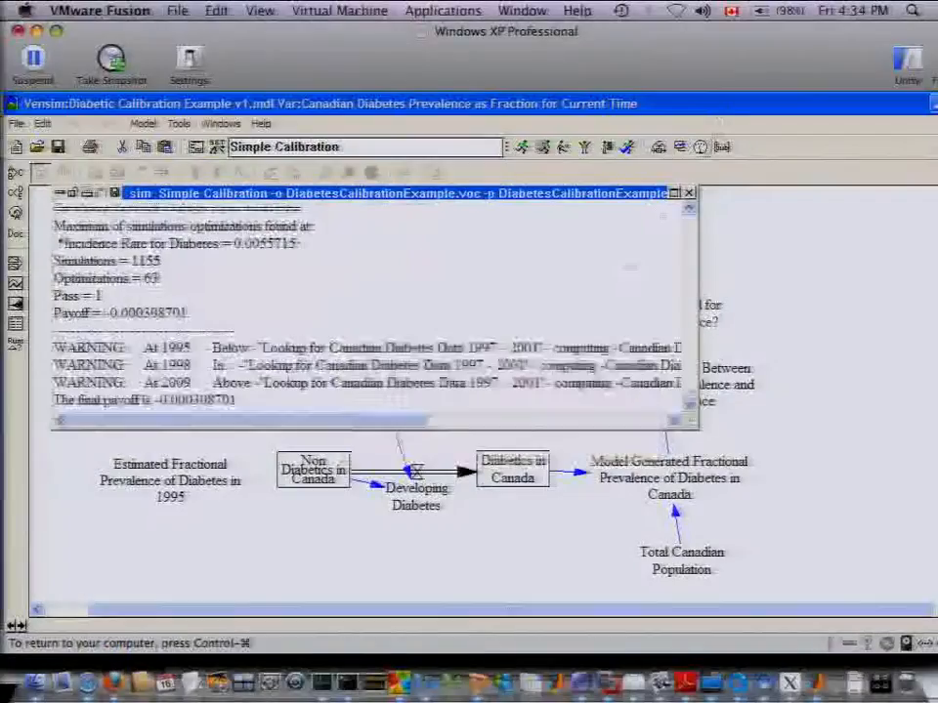
click(689, 193)
Inspect the optimization control settings and the Incidence Rate for Diabetes search bounds, leaving them unedited
click(146, 123)
click(163, 245)
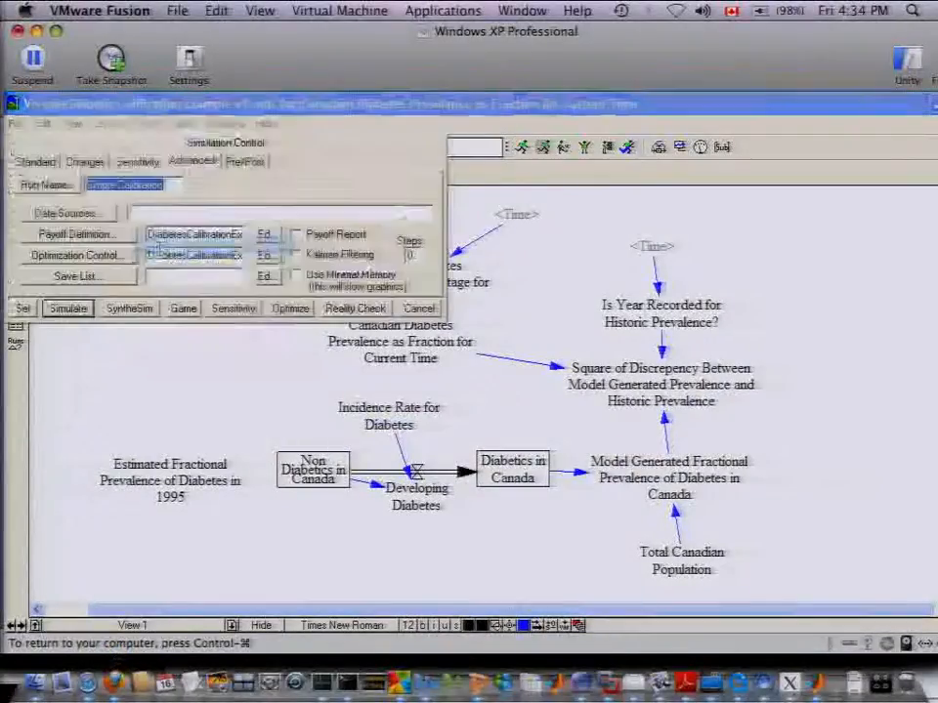
click(264, 255)
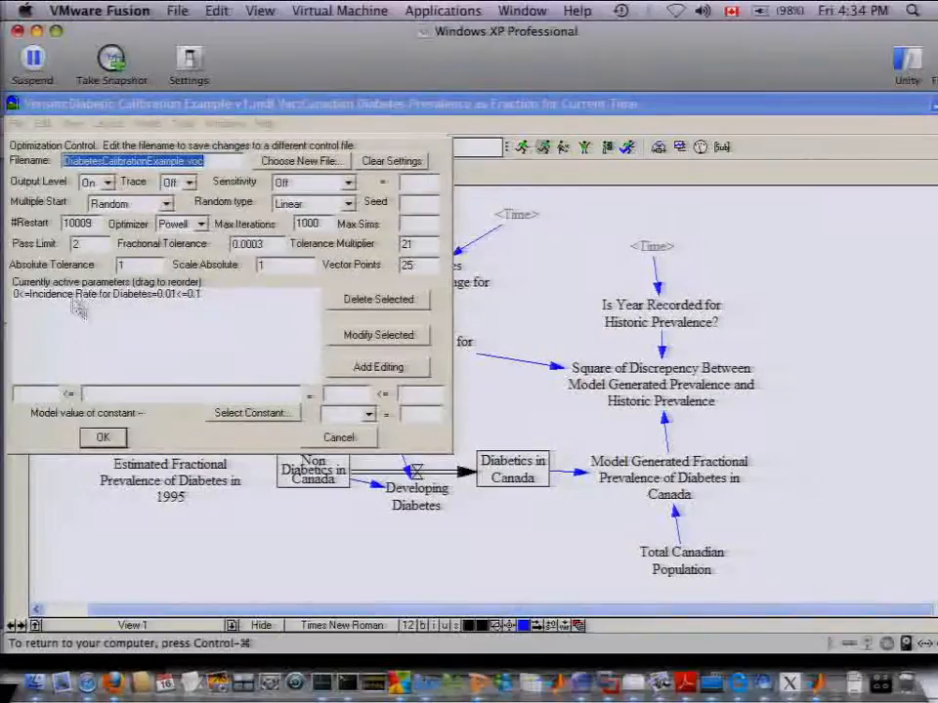
key(Escape)
click(106, 256)
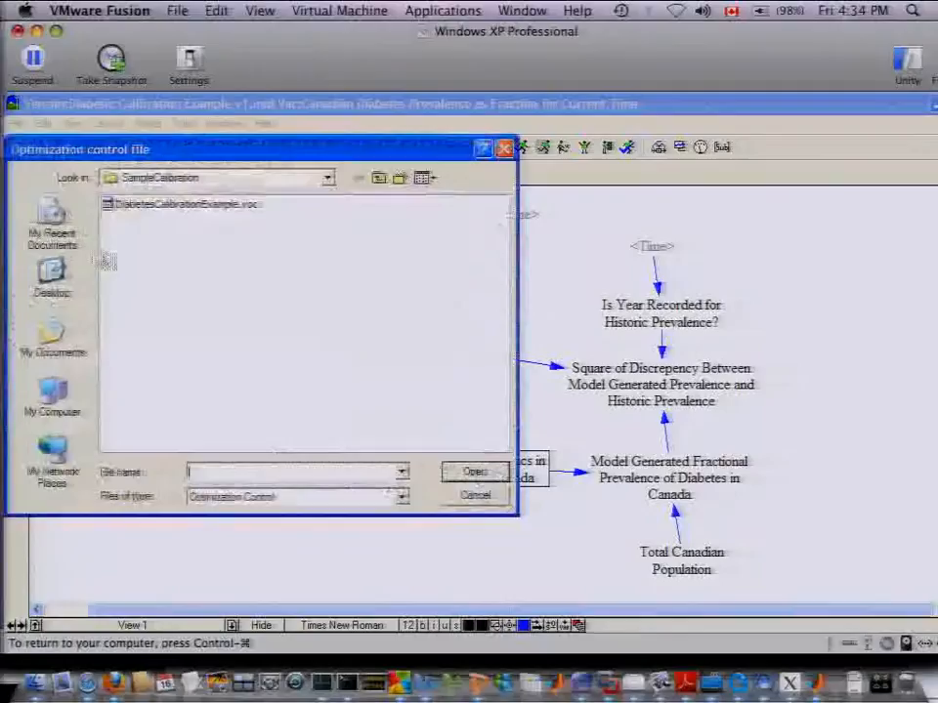
double_click(186, 209)
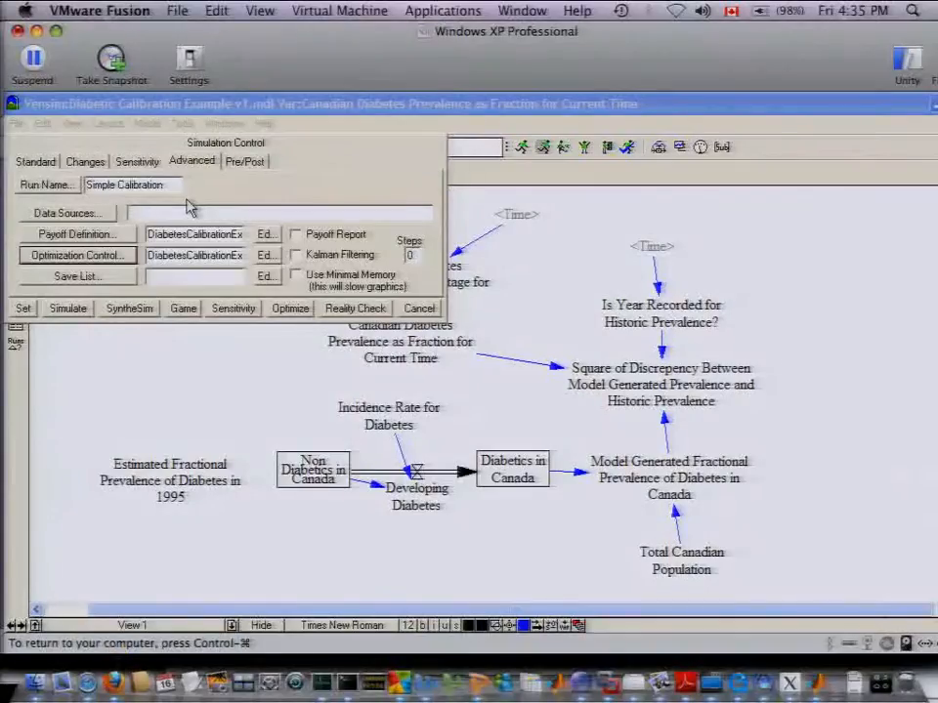
key(Escape)
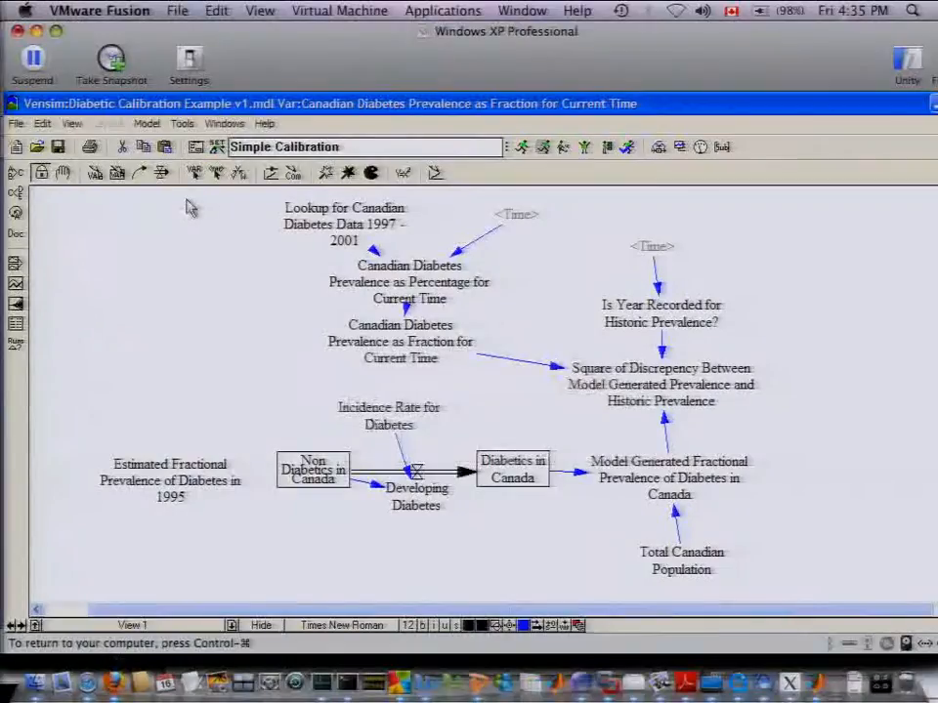
key(alt)
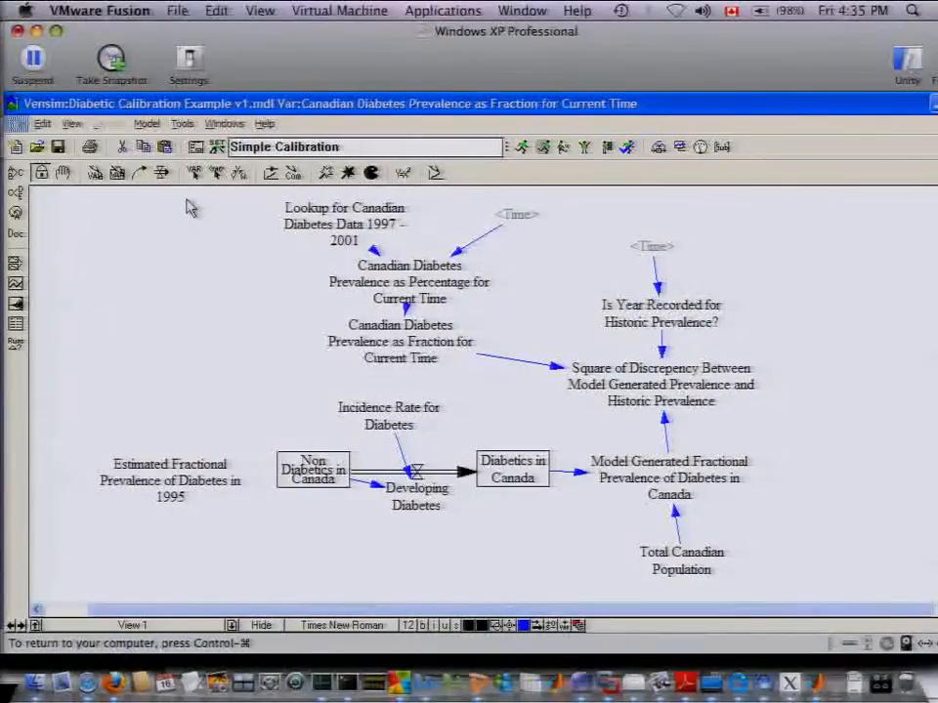
key(Escape)
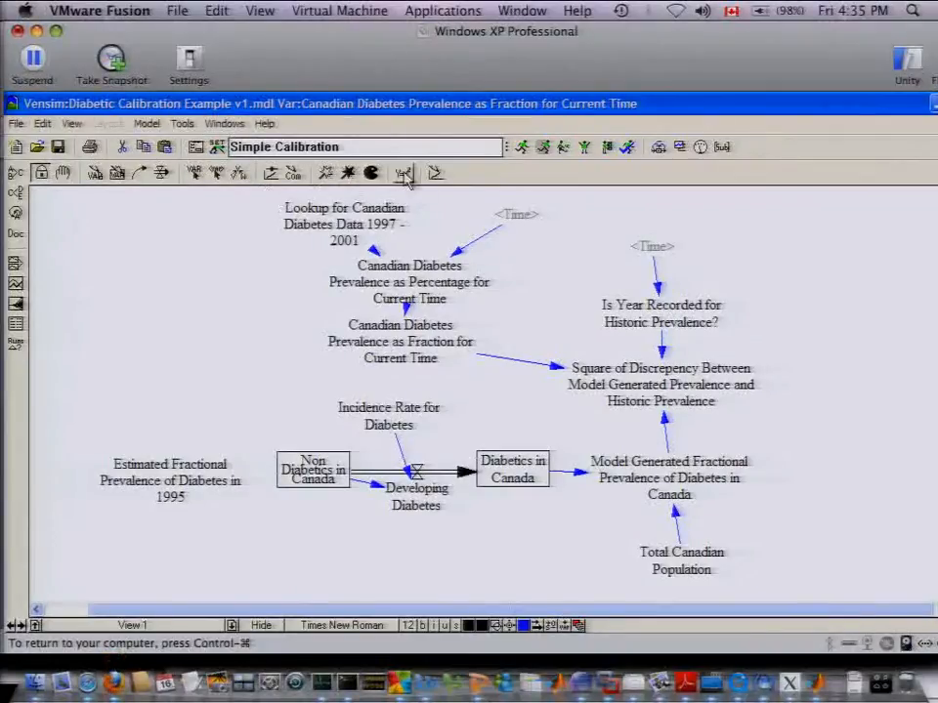
Recheck the squared discrepancy equation, and nudge the Model Generated Fractional Prevalence of Diabetes in Canada variable slightly left
click(657, 385)
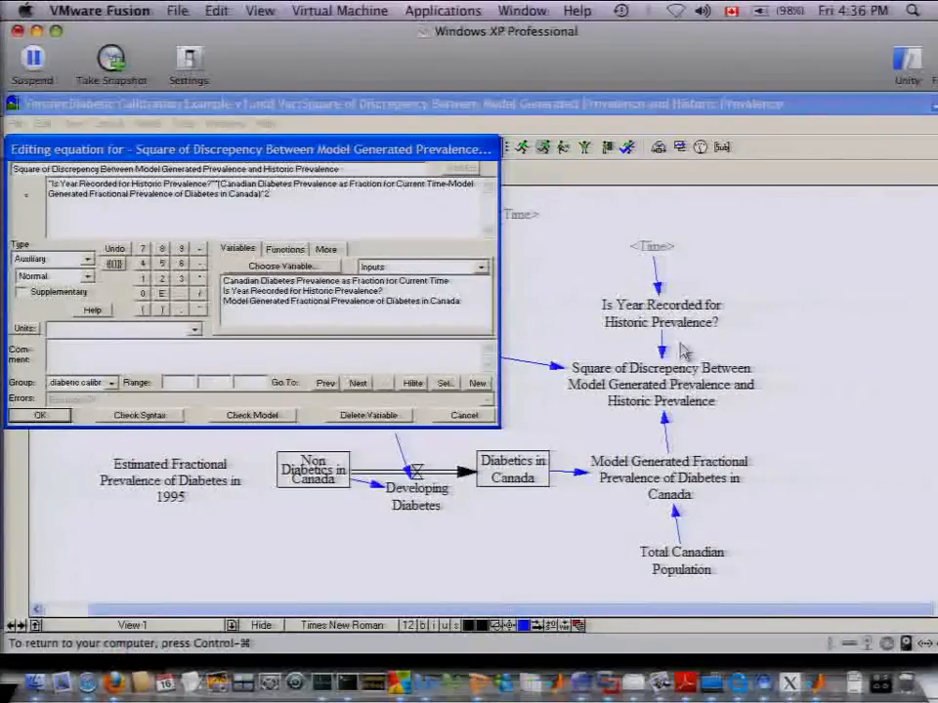
key(Escape)
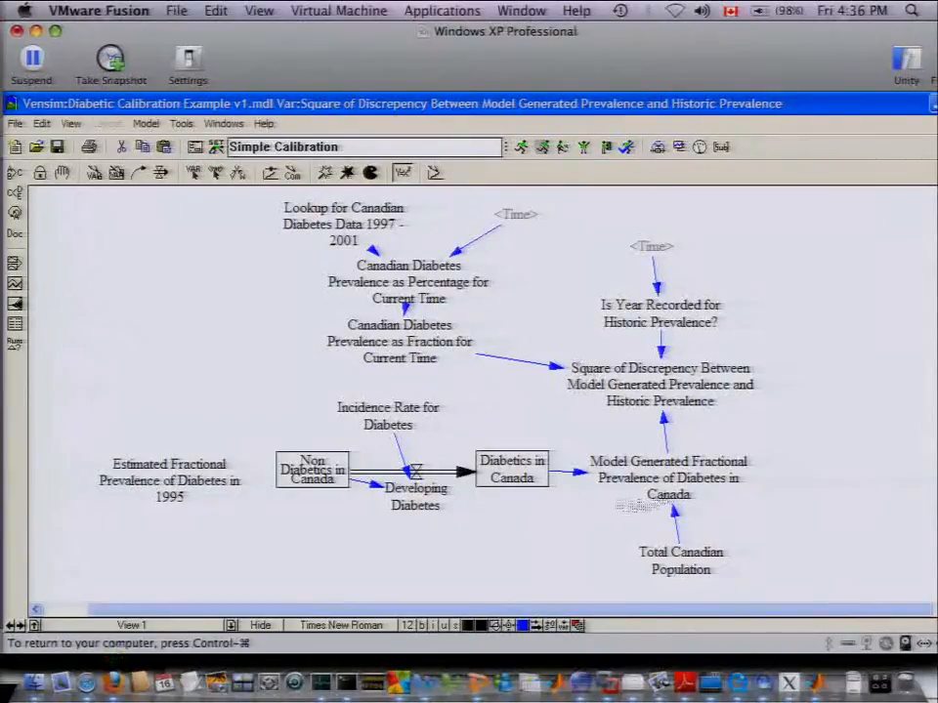
click(645, 480)
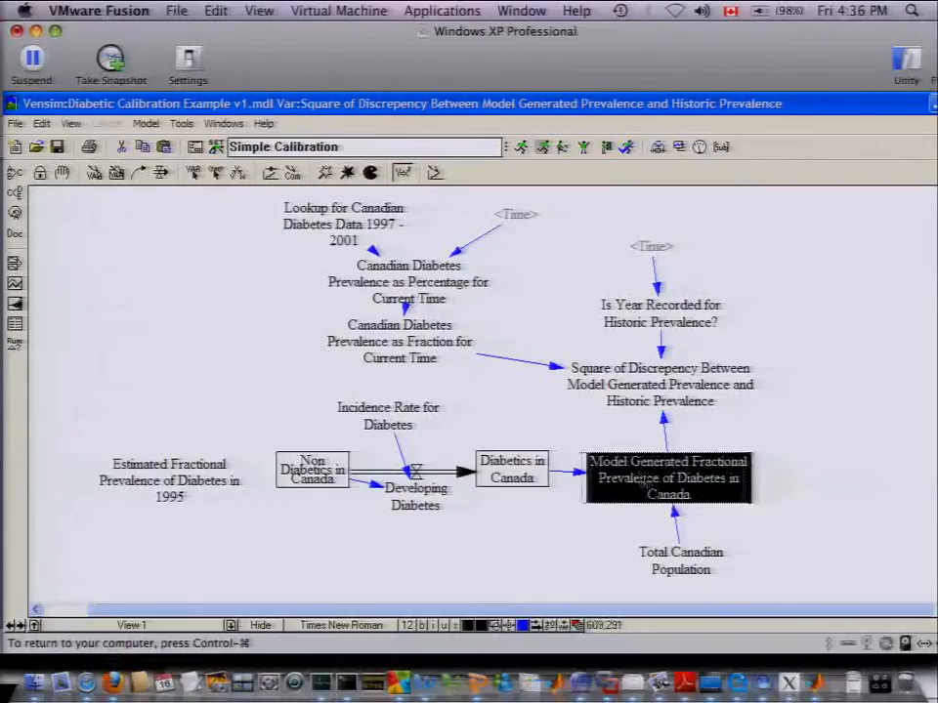
drag(637, 479, 636, 479)
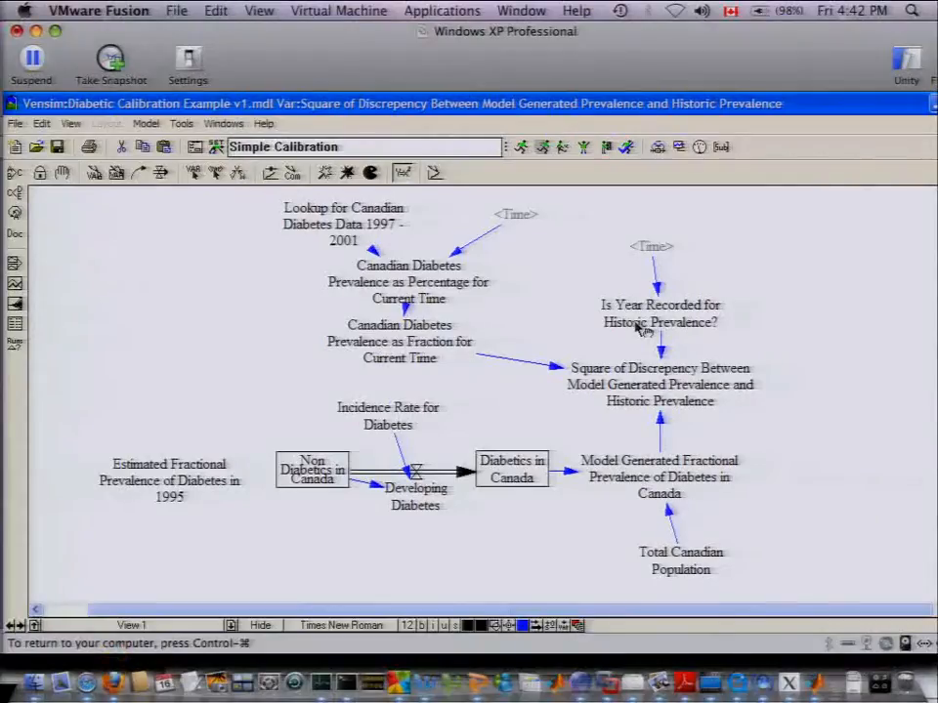
Open v7 3 Age Categories.mdl from the CalibrationOfDetailedModelToT2DMIncidencePrevalence folder, saving the changes to the current model
key(alt+f)
key(Down)
key(Return)
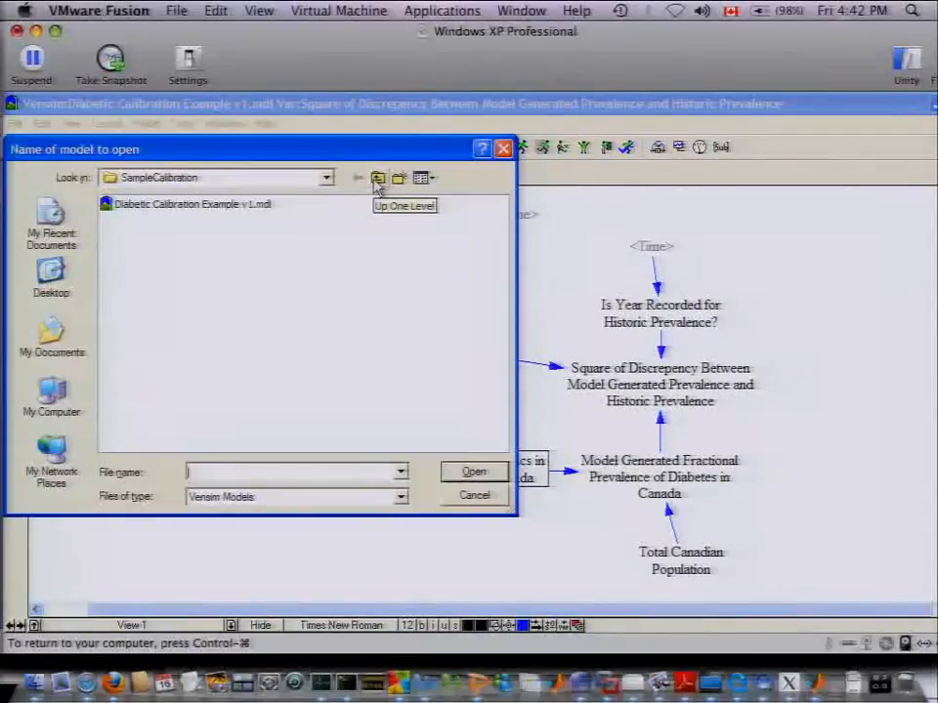
click(377, 180)
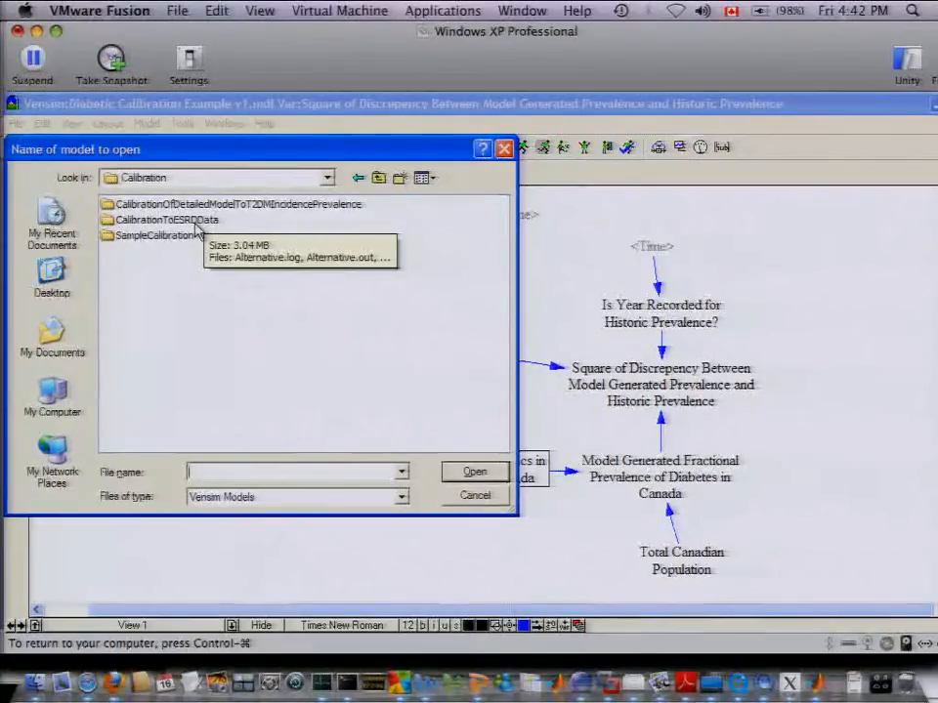
click(199, 228)
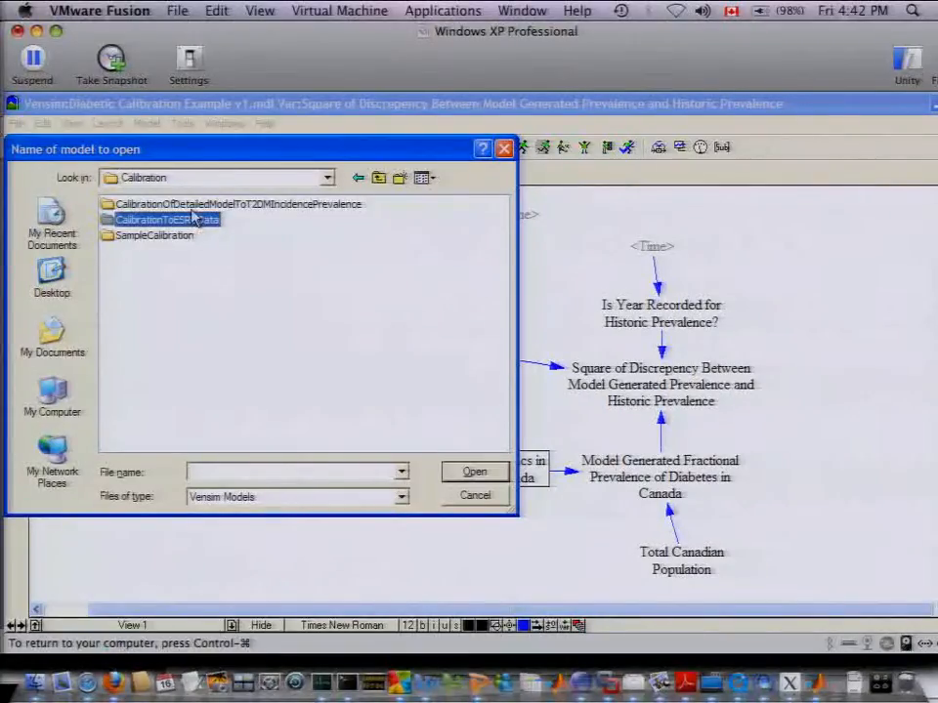
click(194, 209)
double_click(194, 207)
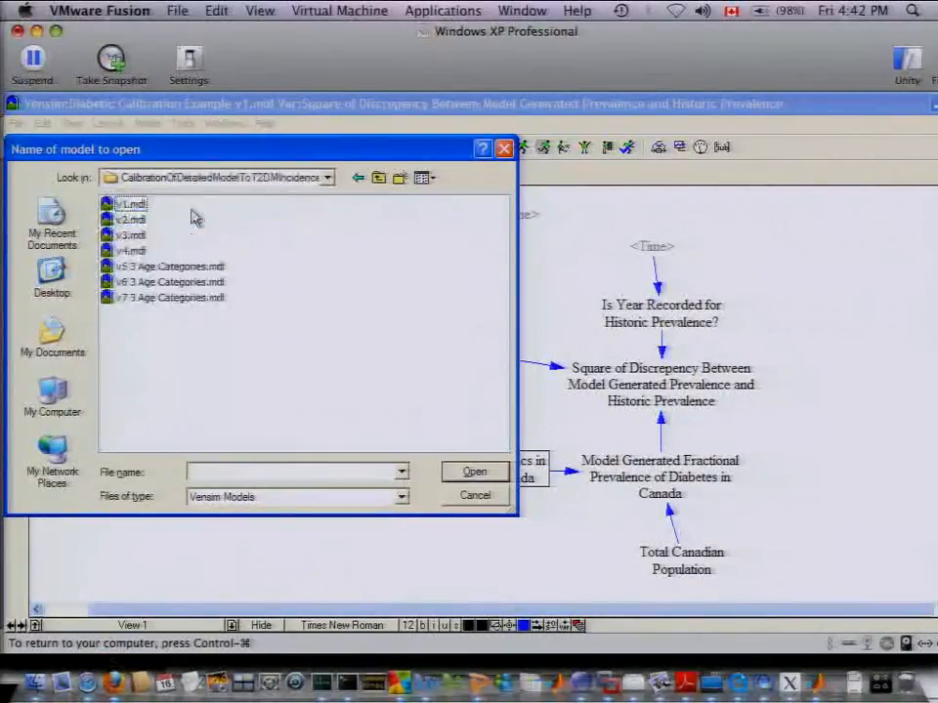
double_click(123, 299)
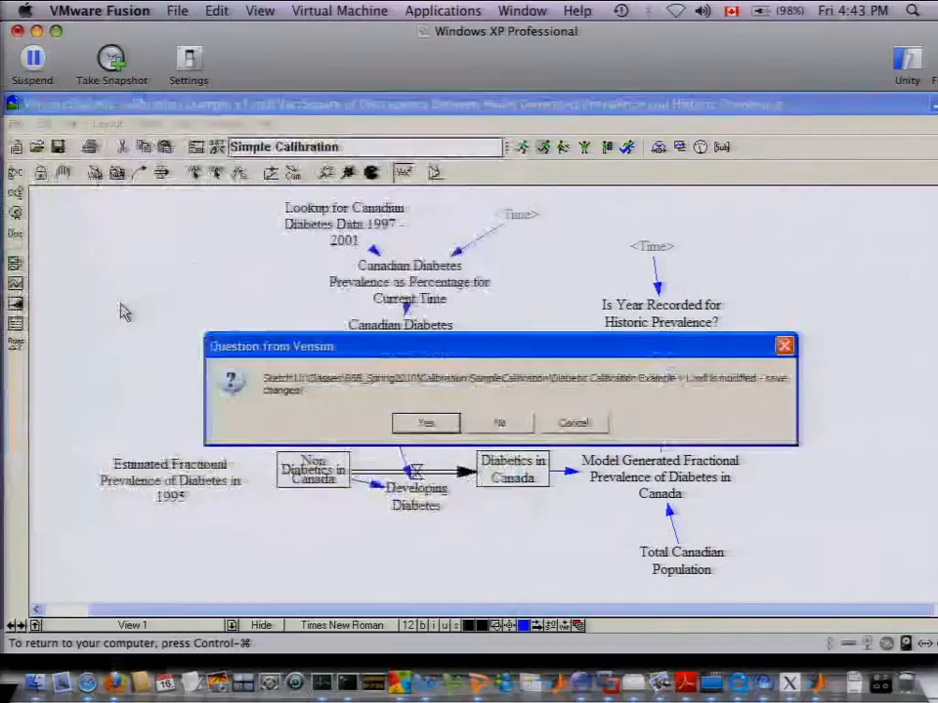
key(Return)
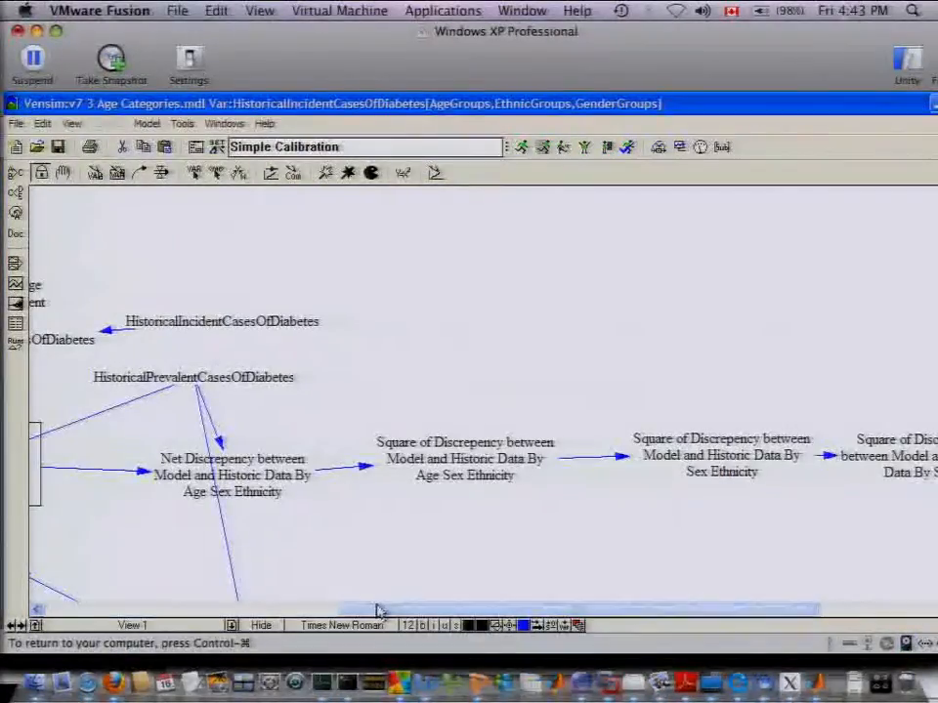
Survey the model structure fitted to the screen and at 100%, from the mortality rates to the squared discrepancy chain
drag(381, 611, 271, 619)
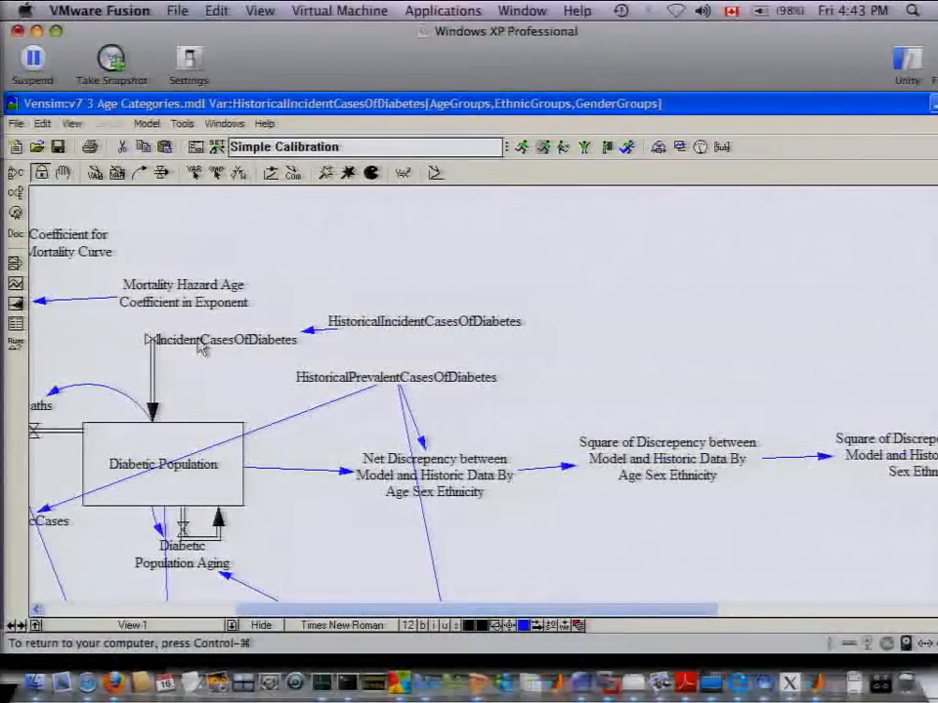
click(73, 125)
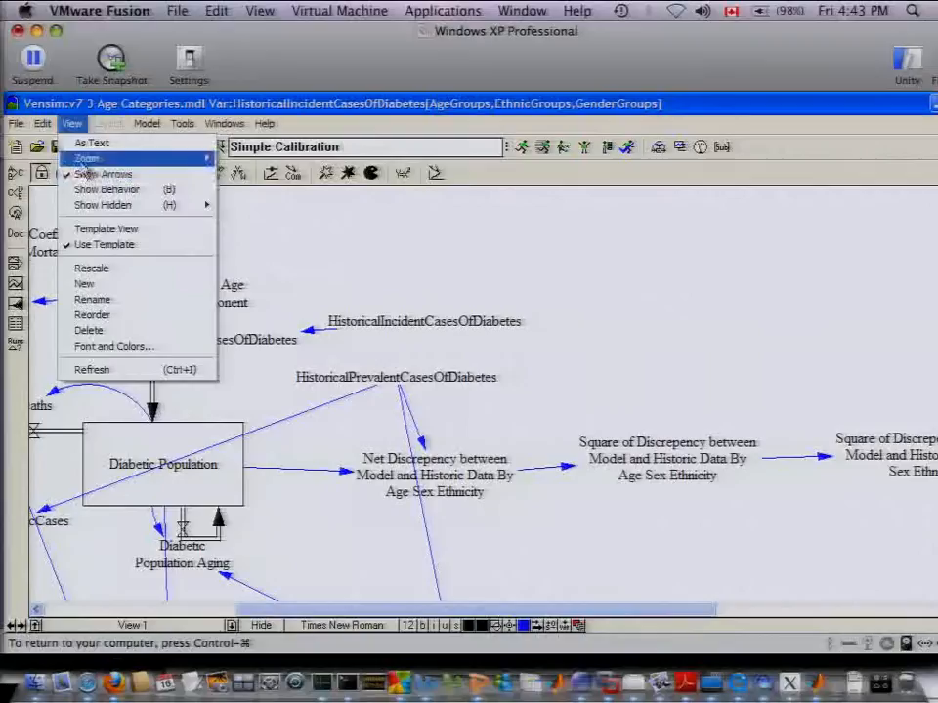
click(257, 221)
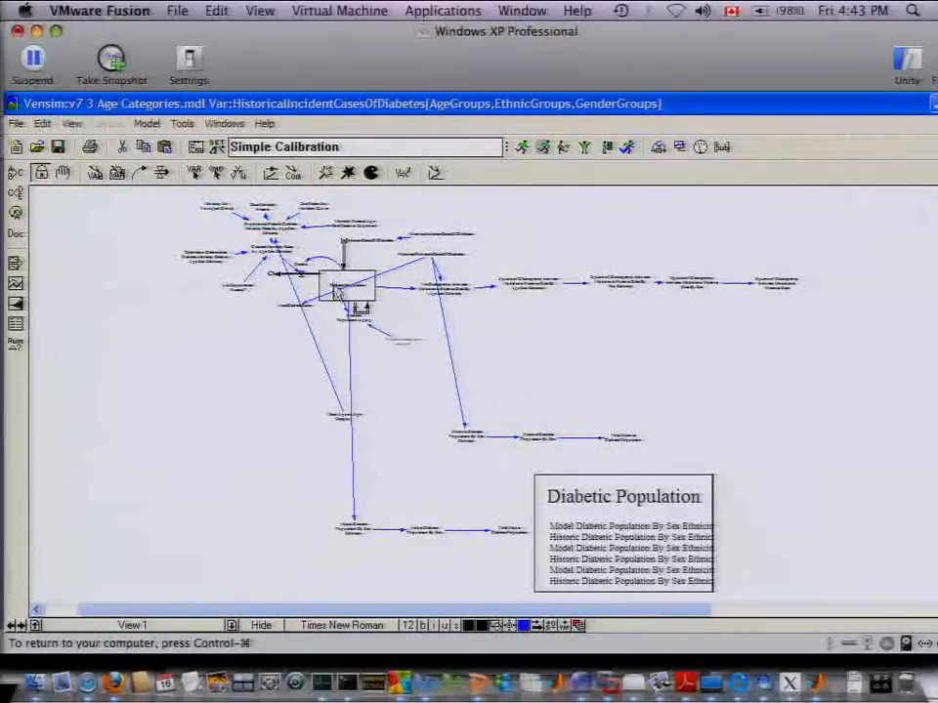
click(70, 128)
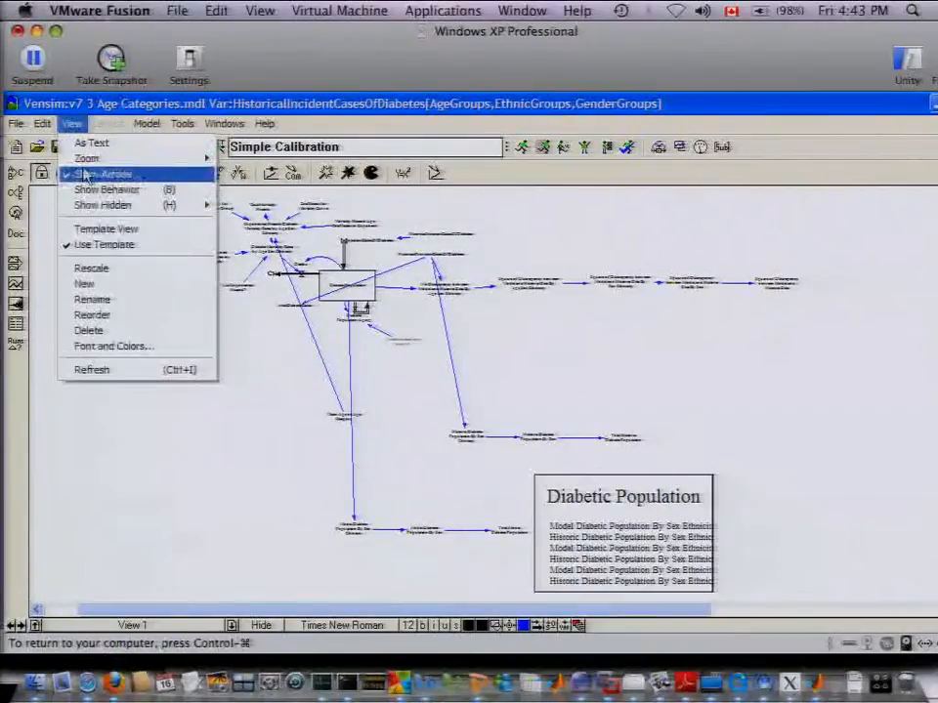
mouse_move(88, 158)
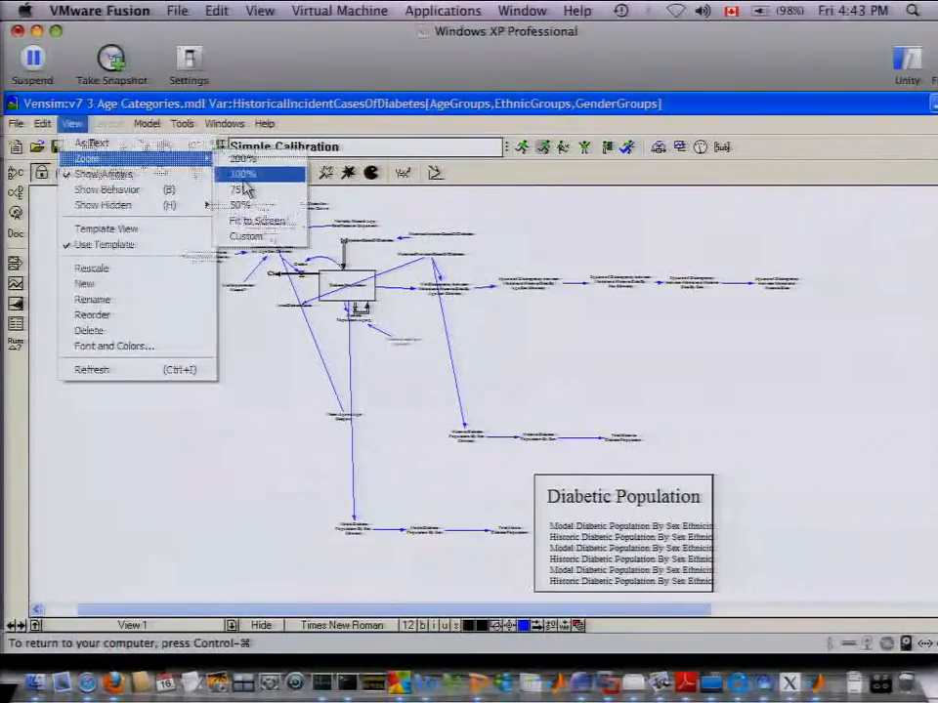
click(244, 175)
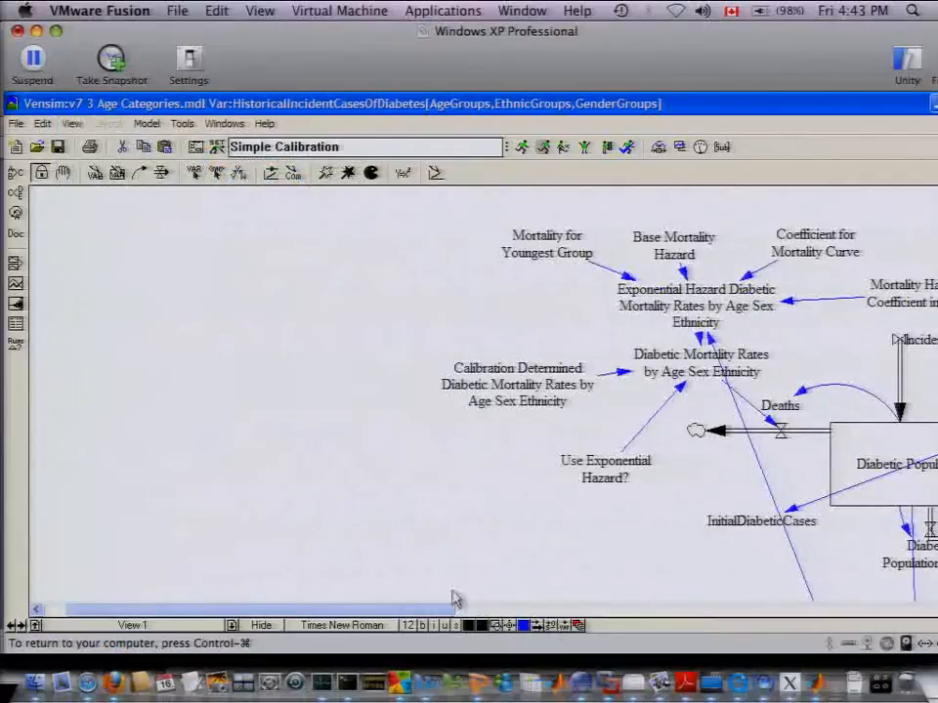
drag(446, 612, 596, 638)
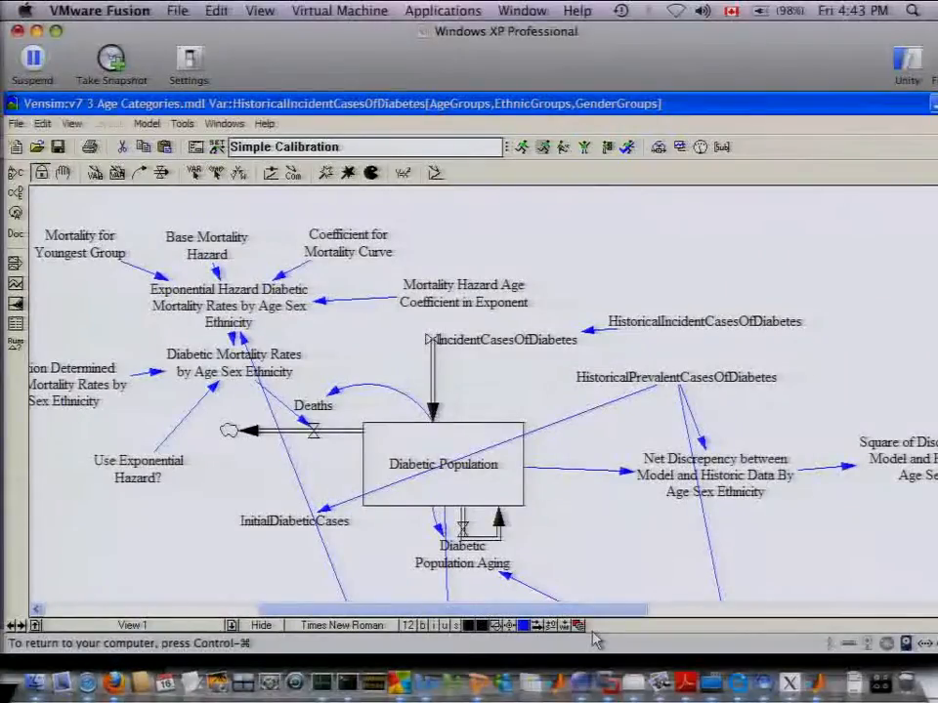
click(716, 613)
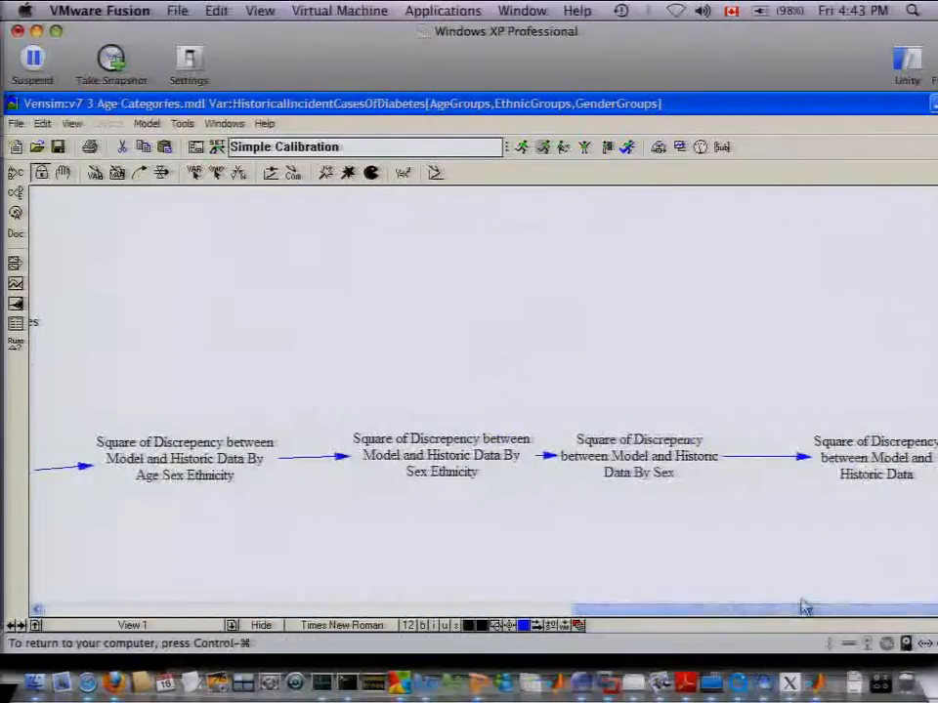
click(331, 612)
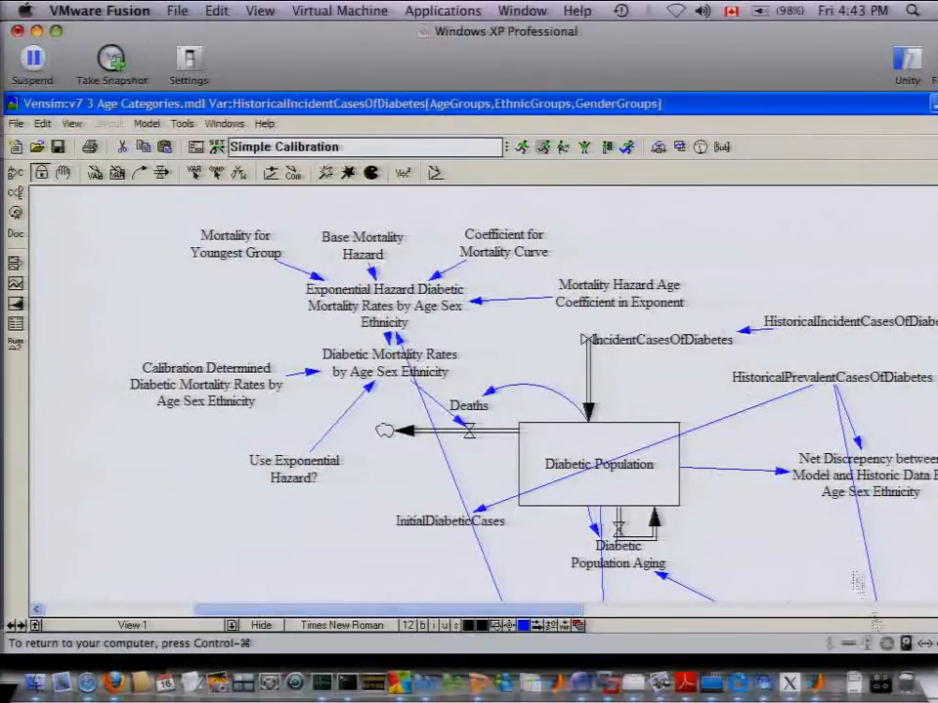
mouse_move(555, 612)
mouse_down()
mouse_move(600, 621)
mouse_move(706, 610)
mouse_up()
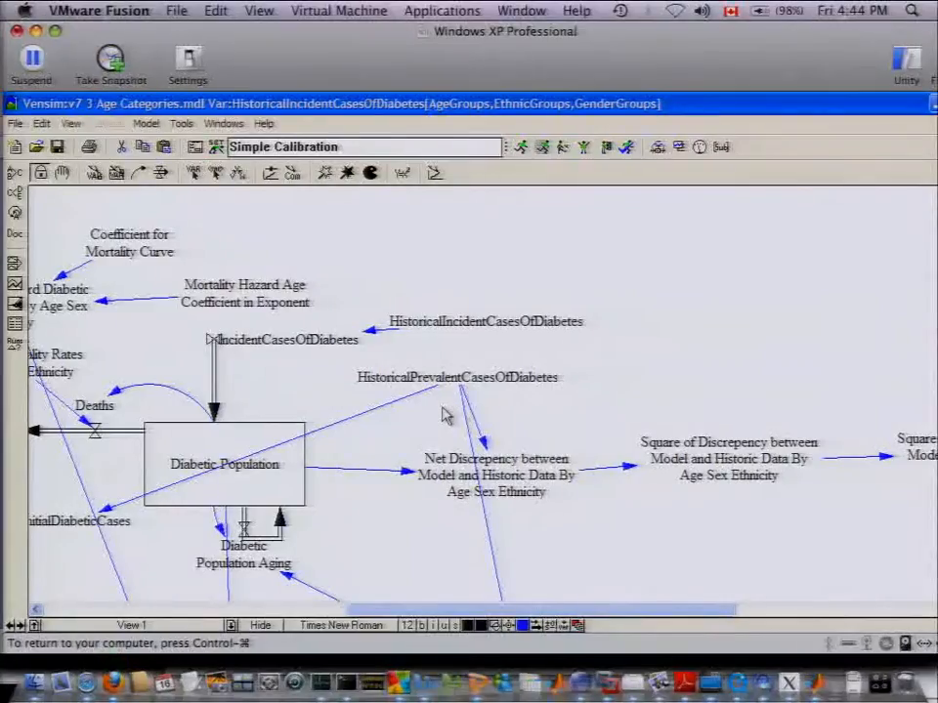
Inspect the Diabetic Population stock equation and the data-type definition of HistoricalPrevalentCasesOfDiabetes, leaving both unedited
click(405, 147)
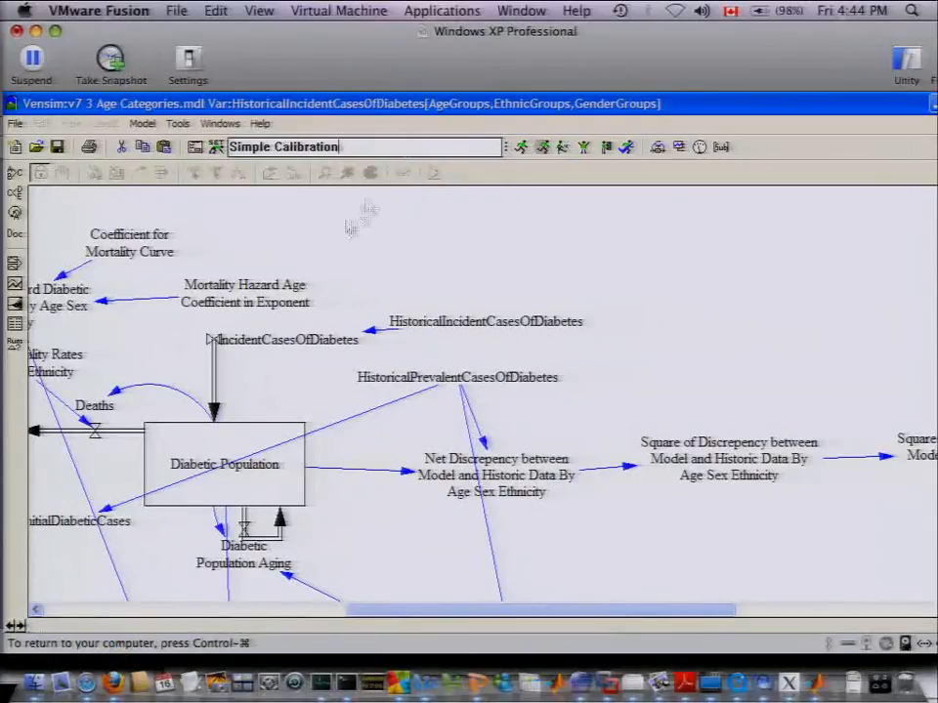
click(402, 173)
click(213, 480)
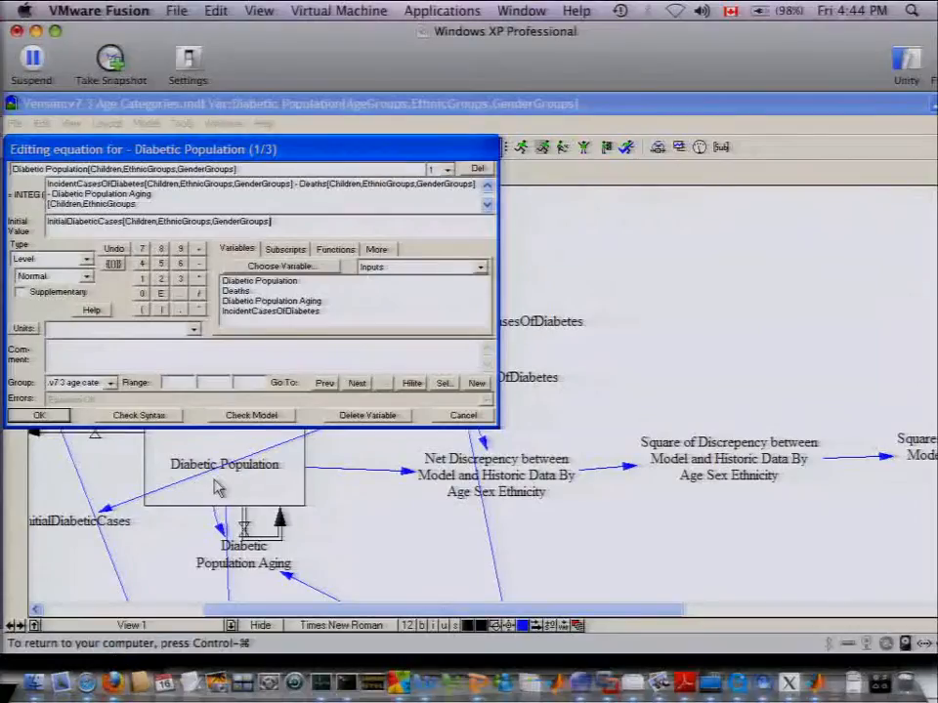
key(Return)
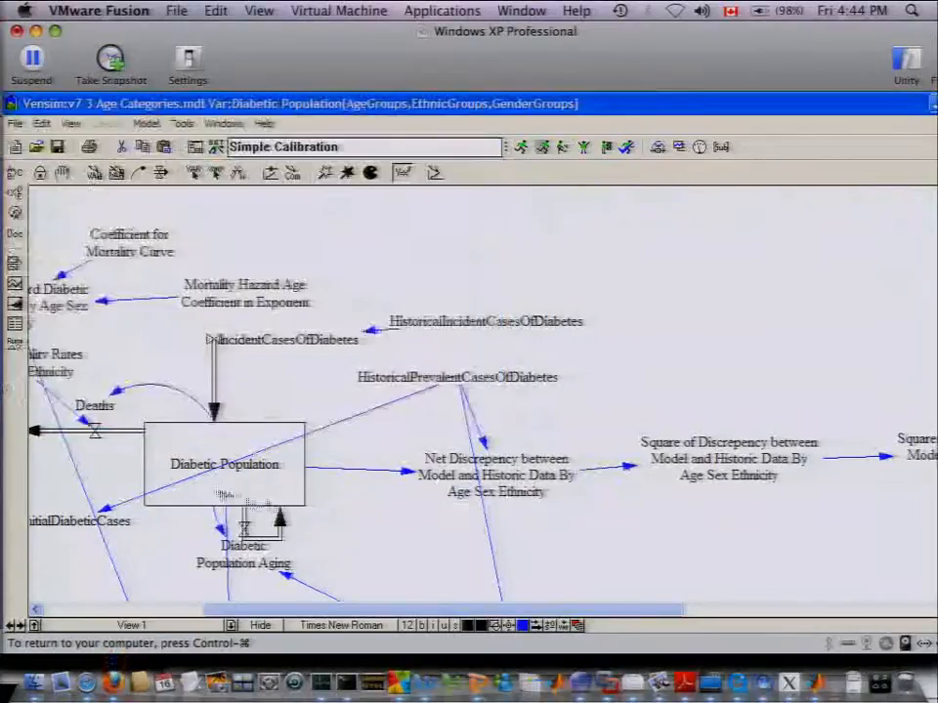
click(455, 378)
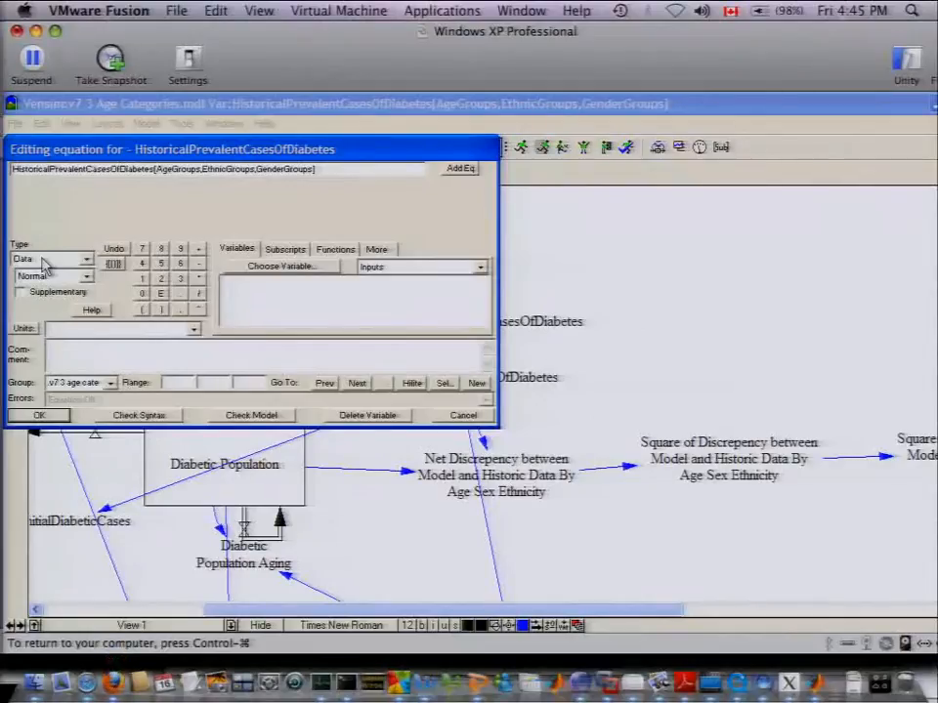
key(Escape)
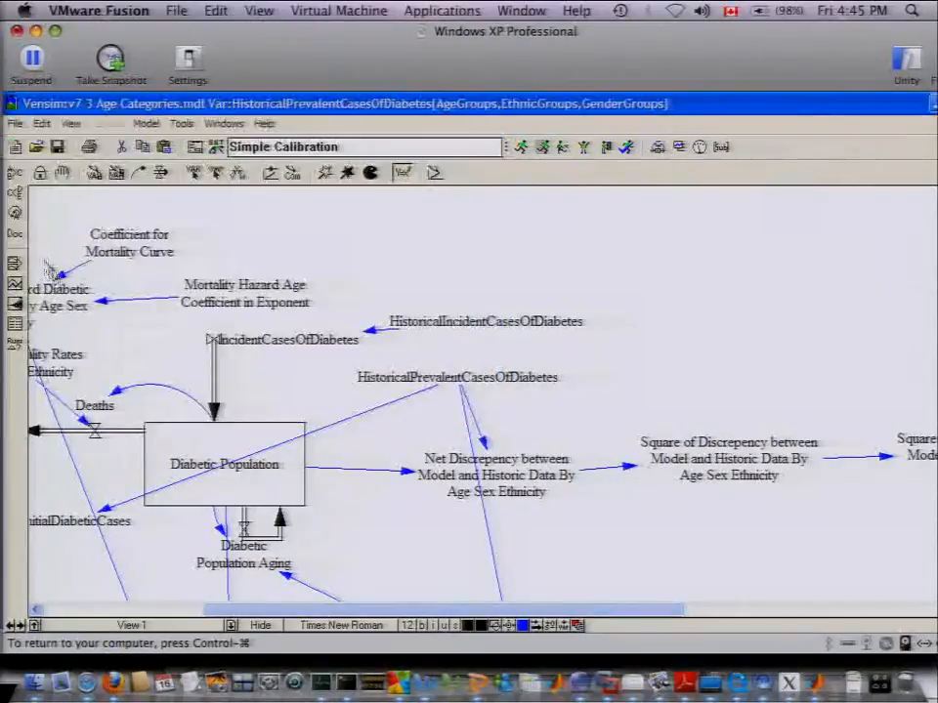
Examine the equation for Net Discrepancy between Model and Historic Data By Age Sex Ethnicity and close it
click(473, 459)
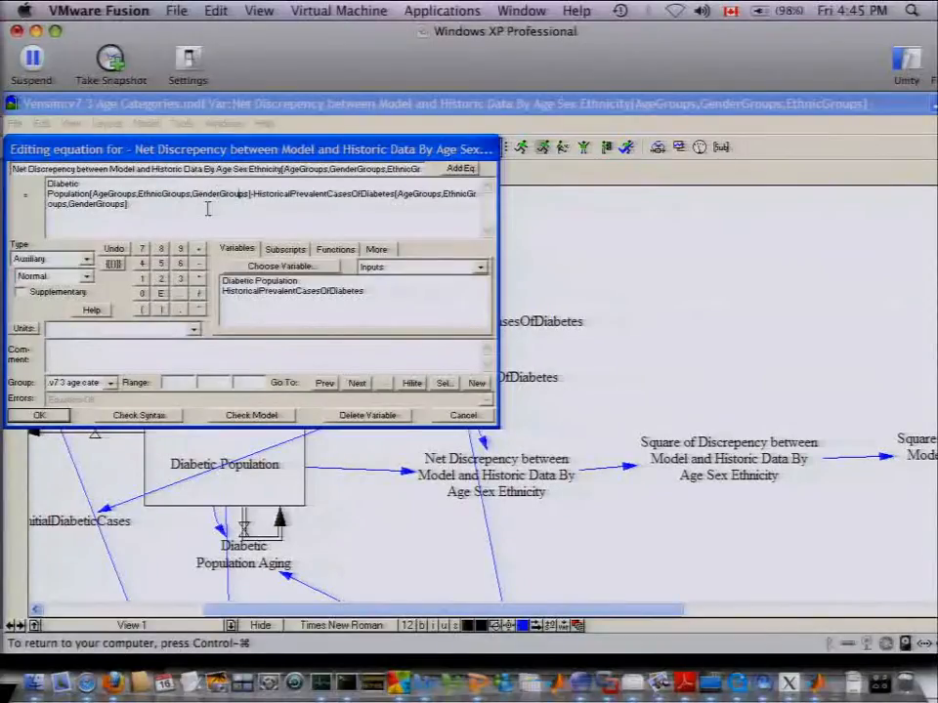
click(207, 208)
key(Return)
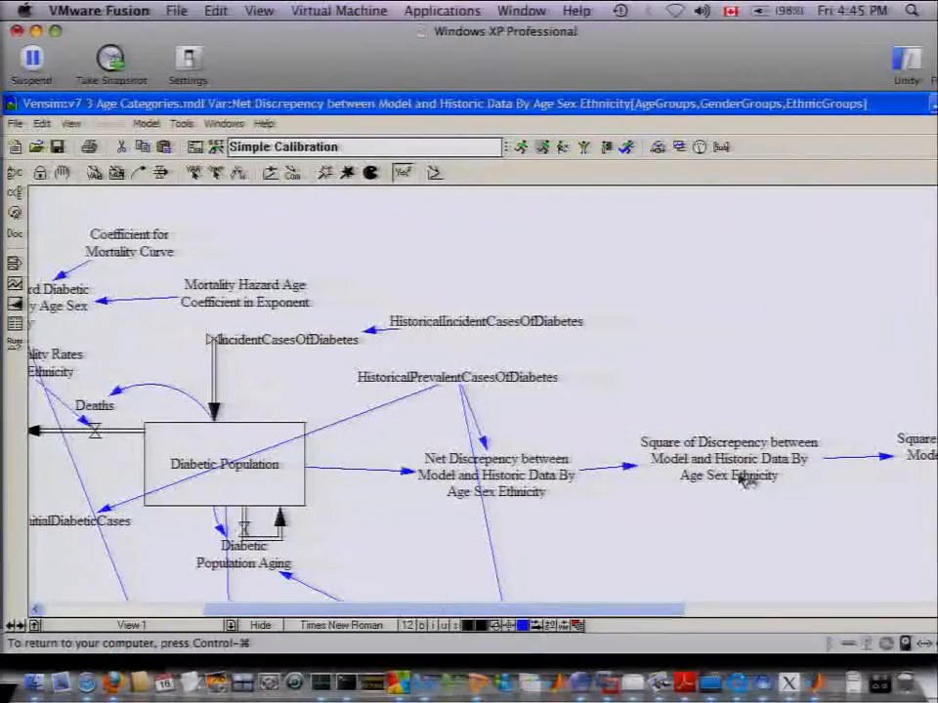
Examine the expression and subscripts in the equation for Square of Discrepancy between Model and Historic Data By Age Sex Ethnicity, leaving it unedited
click(747, 474)
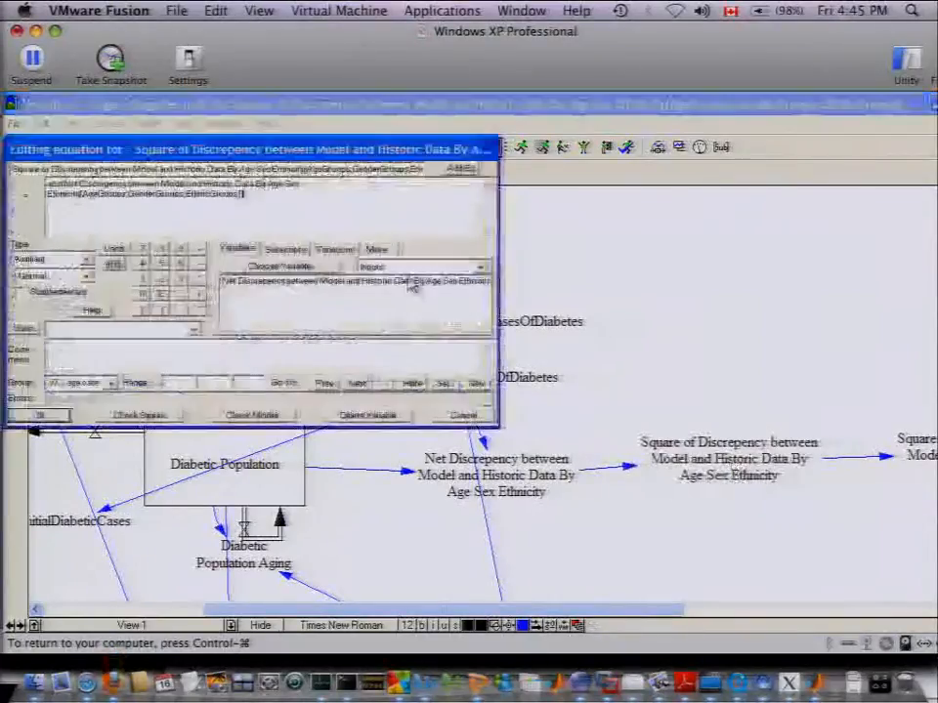
key(Up)
key(Left)
key(Left)
key(Left)
key(Left)
key(Left)
key(Left)
key(Left)
key(Left)
key(Left)
key(Left)
key(Left)
key(Left)
key(Left)
key(Left)
key(Left)
key(Left)
key(Left)
key(Left)
key(Left)
key(Left)
key(Left)
key(Left)
key(Left)
key(Left)
key(Left)
key(Left)
key(Left)
key(Left)
key(Left)
key(Left)
key(Left)
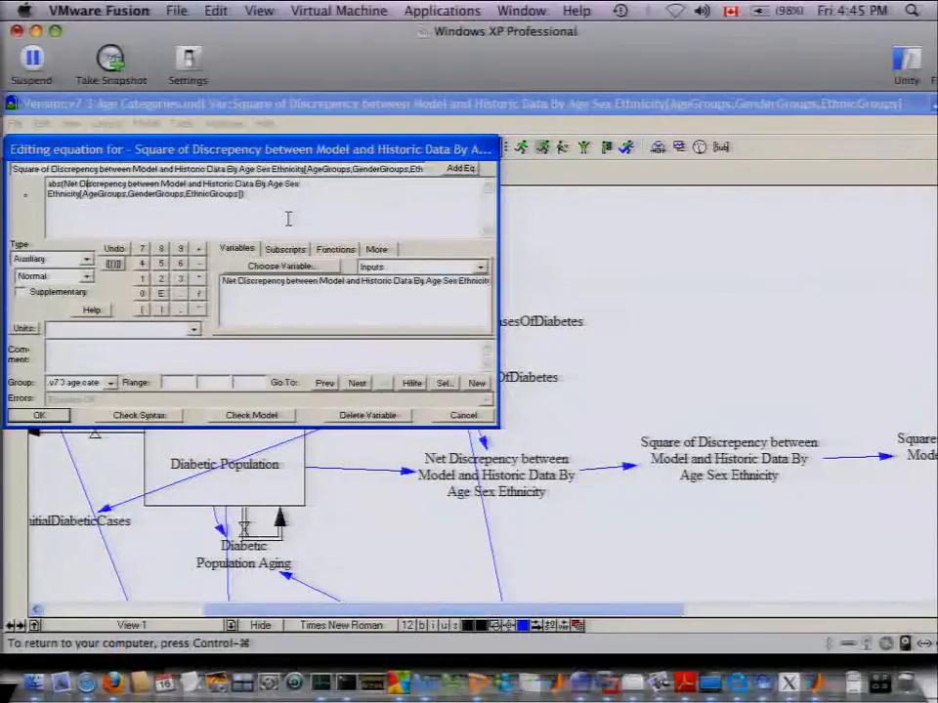
key(shift+Tab)
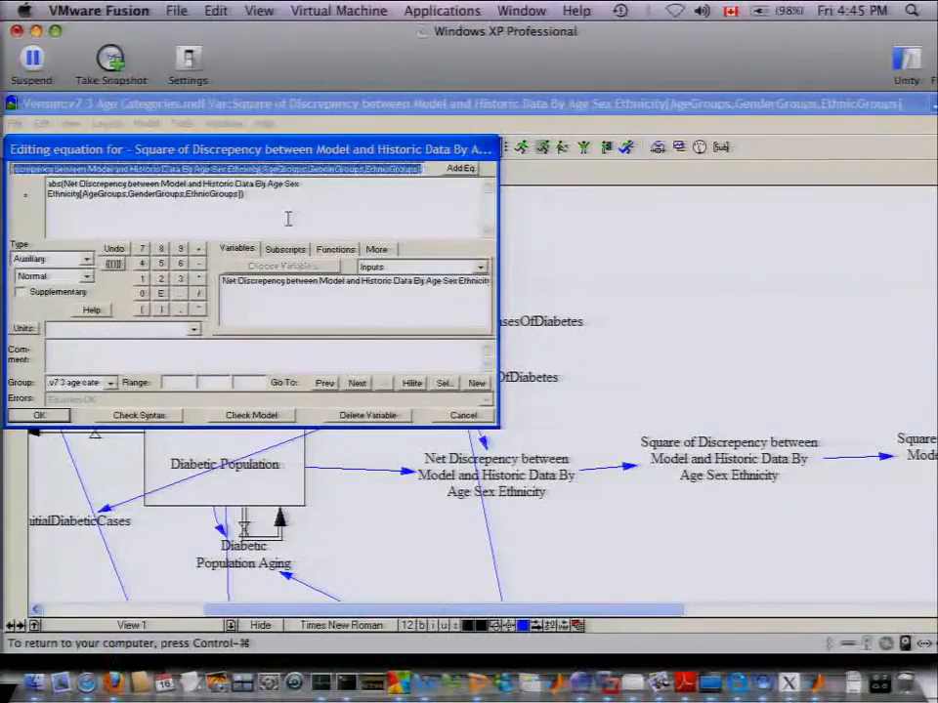
key(Right)
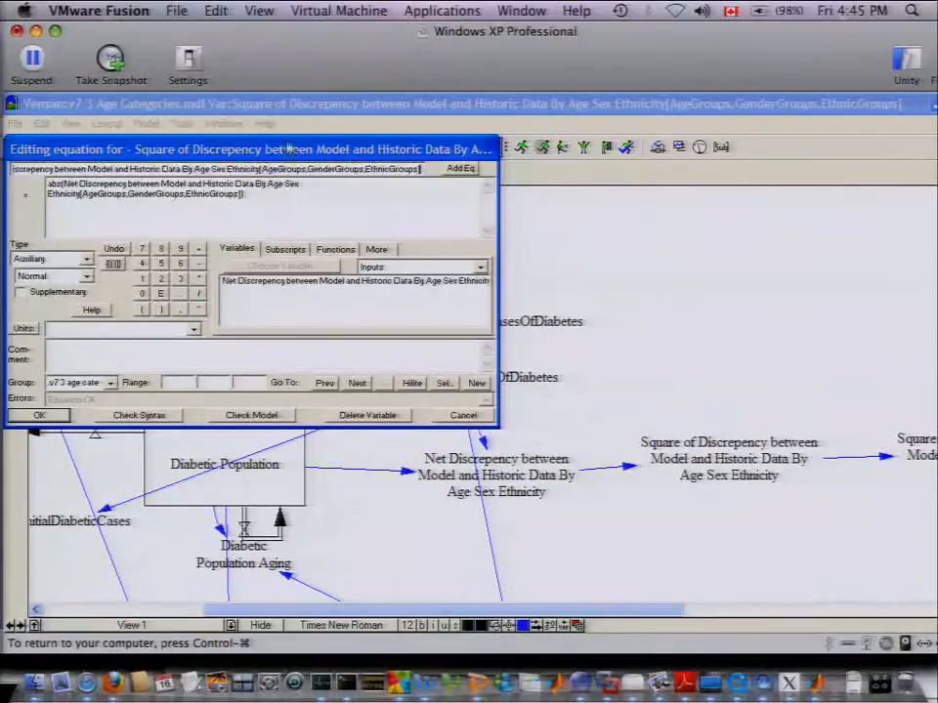
drag(266, 168, 420, 169)
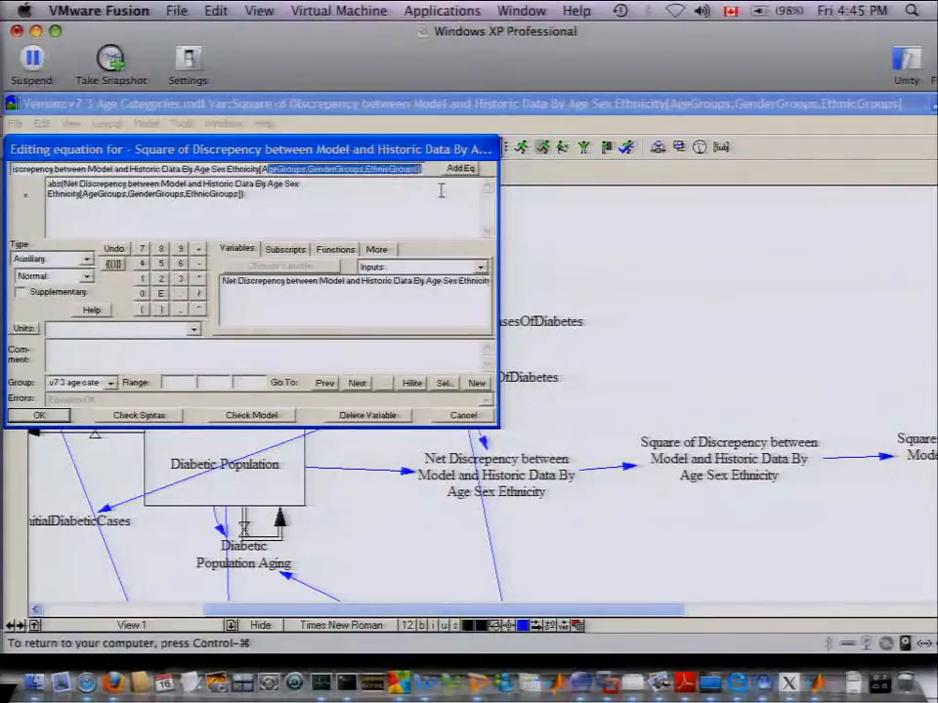
click(463, 416)
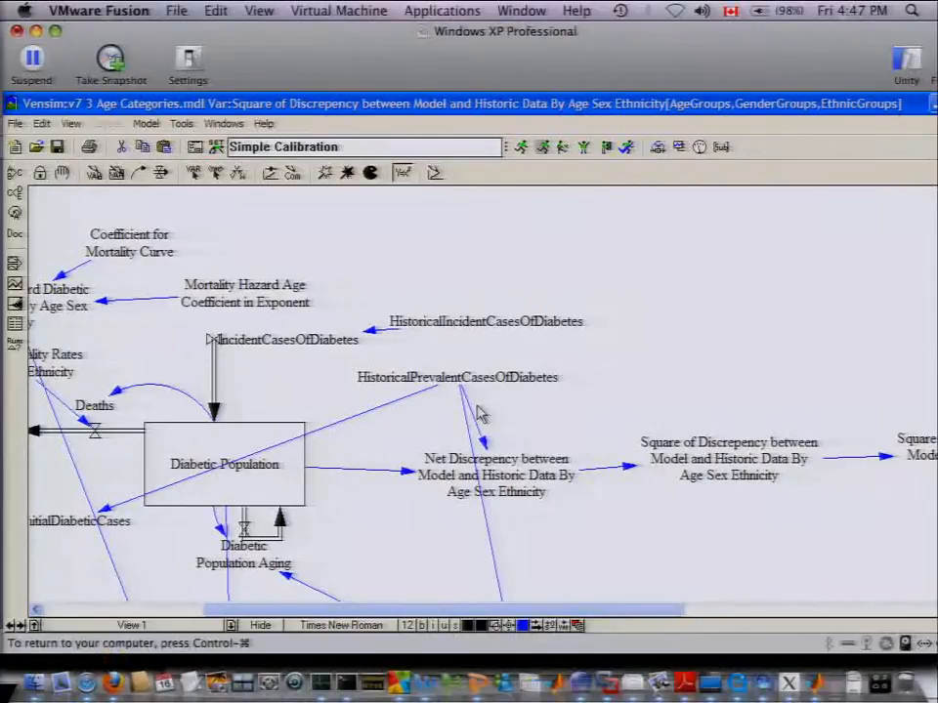
Recheck the net discrepancy and square of discrepancy equations by age, sex and ethnicity without changing either one
click(487, 491)
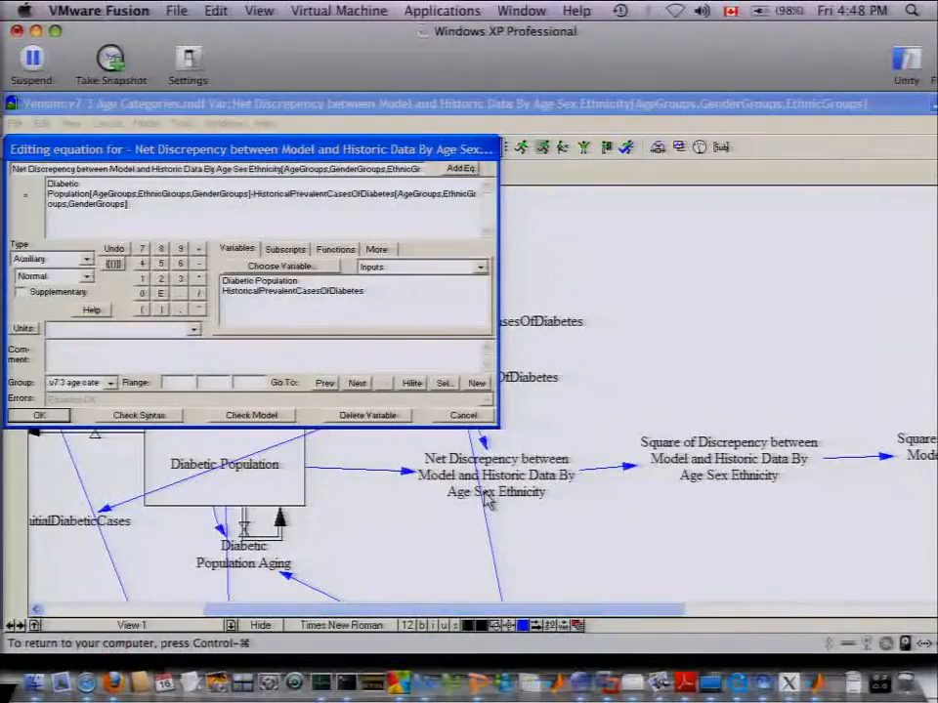
key(Escape)
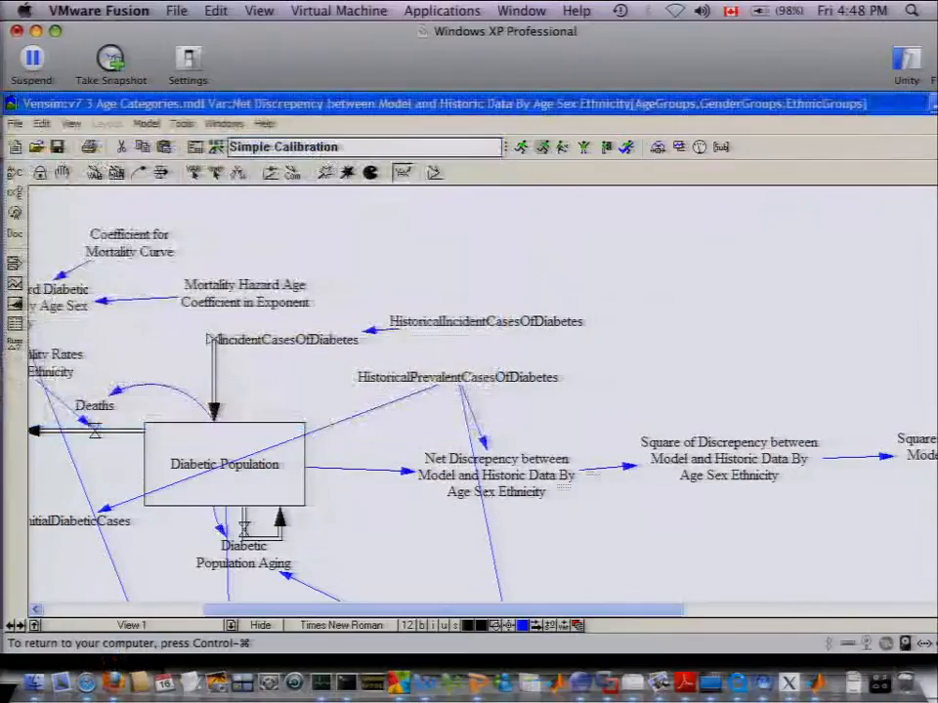
click(731, 459)
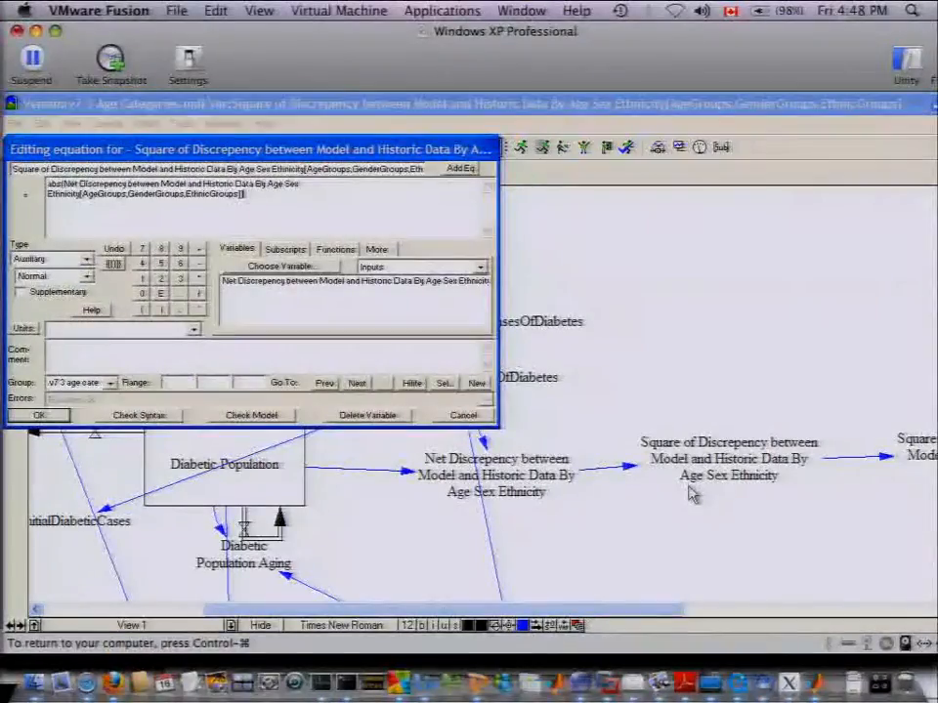
key(Escape)
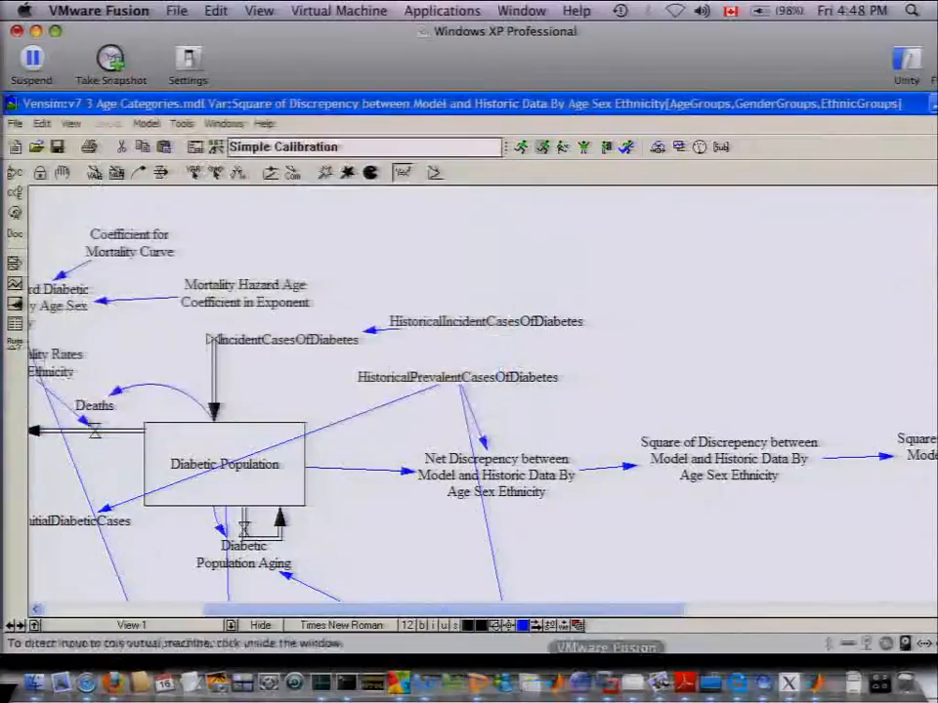
Examine the SUM equations for Square of Discrepancy By Sex Ethnicity and By Sex, leaving both unedited
scroll(636, 624, right, 5)
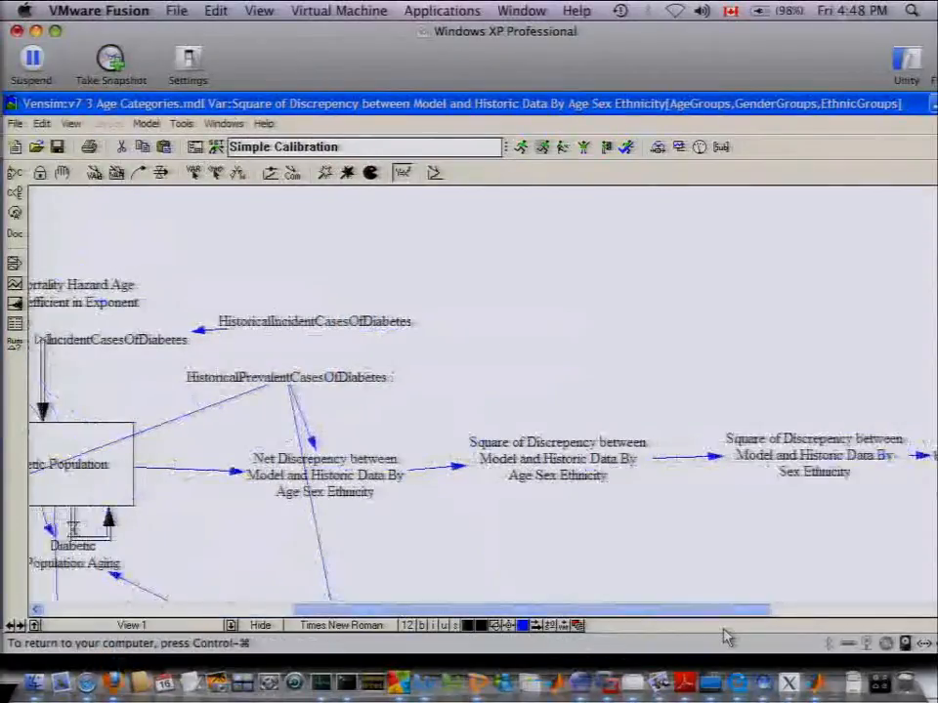
drag(723, 612, 838, 615)
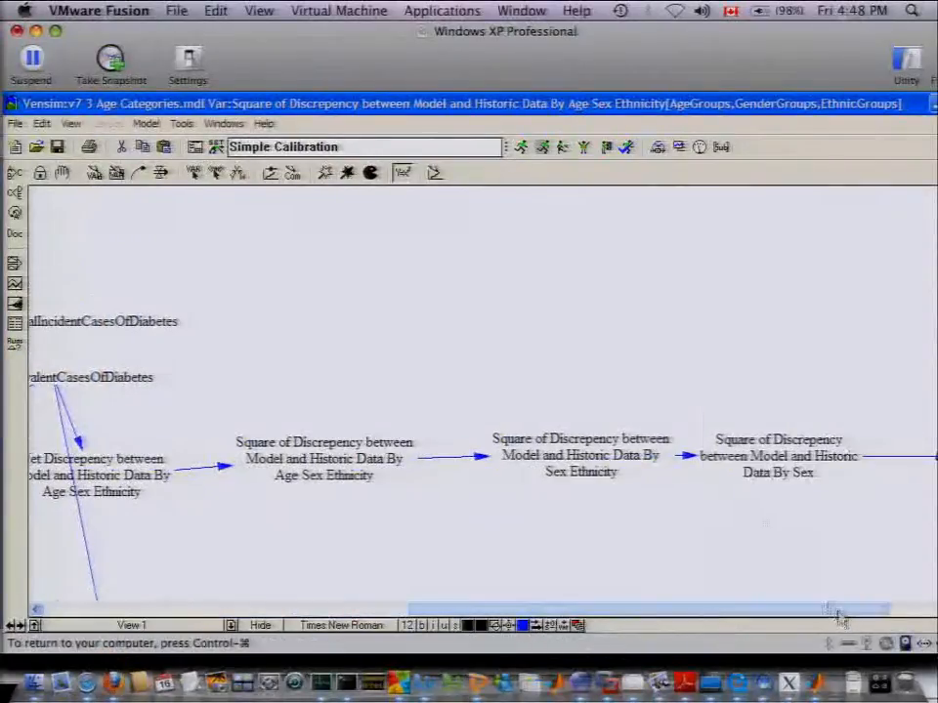
click(579, 476)
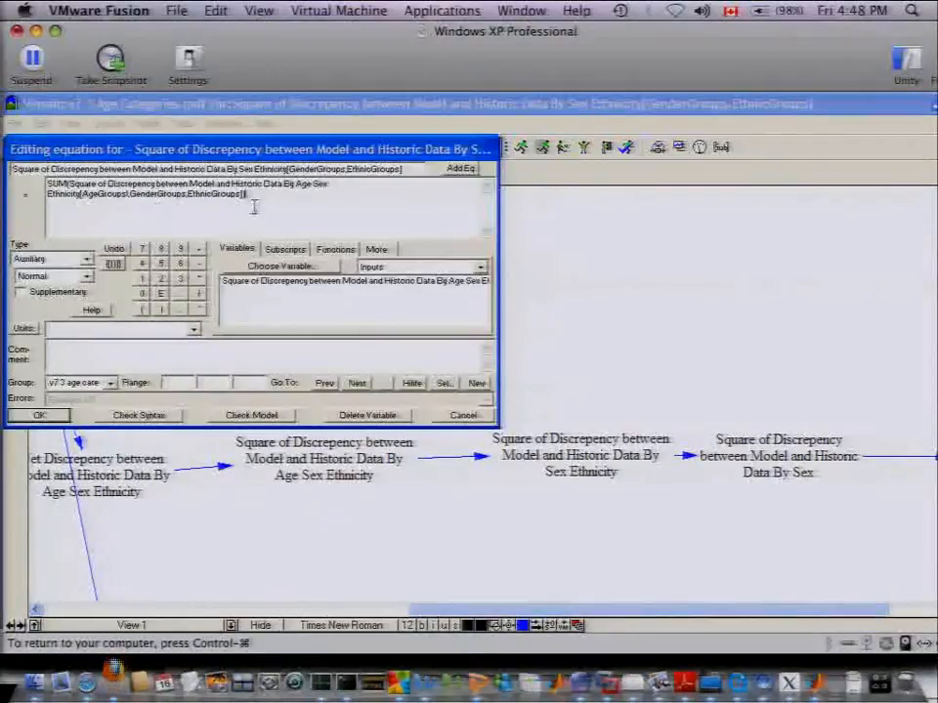
drag(129, 194, 104, 191)
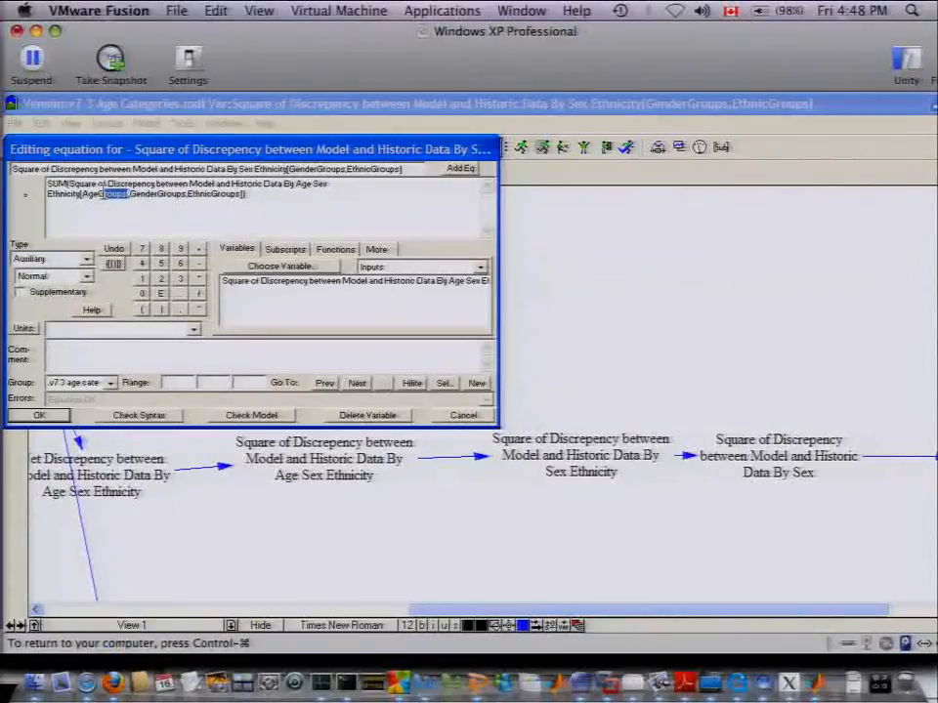
key(Escape)
click(797, 469)
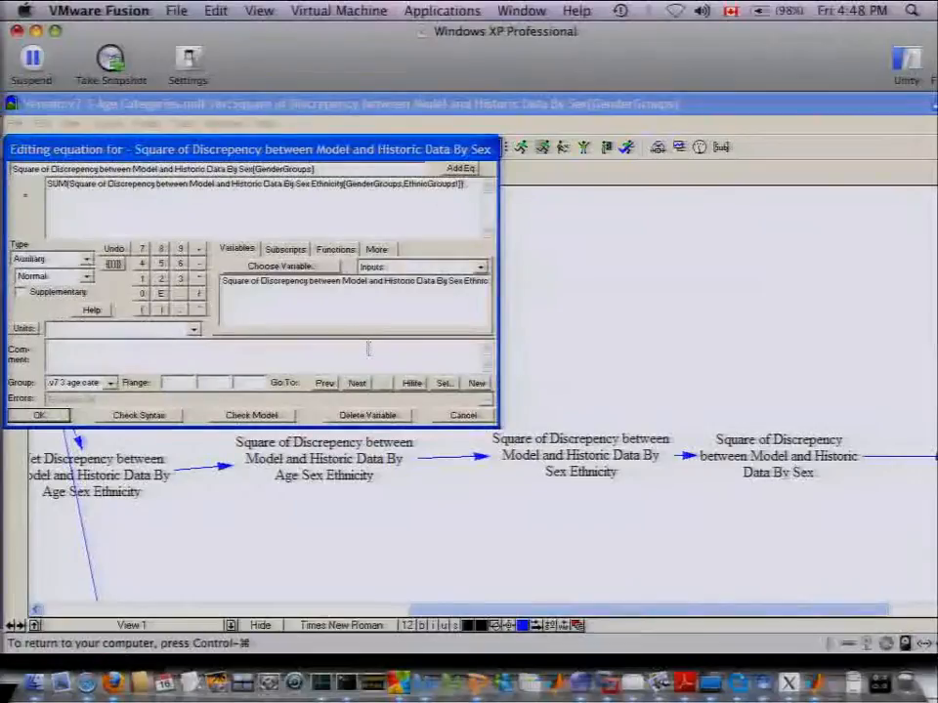
key(Escape)
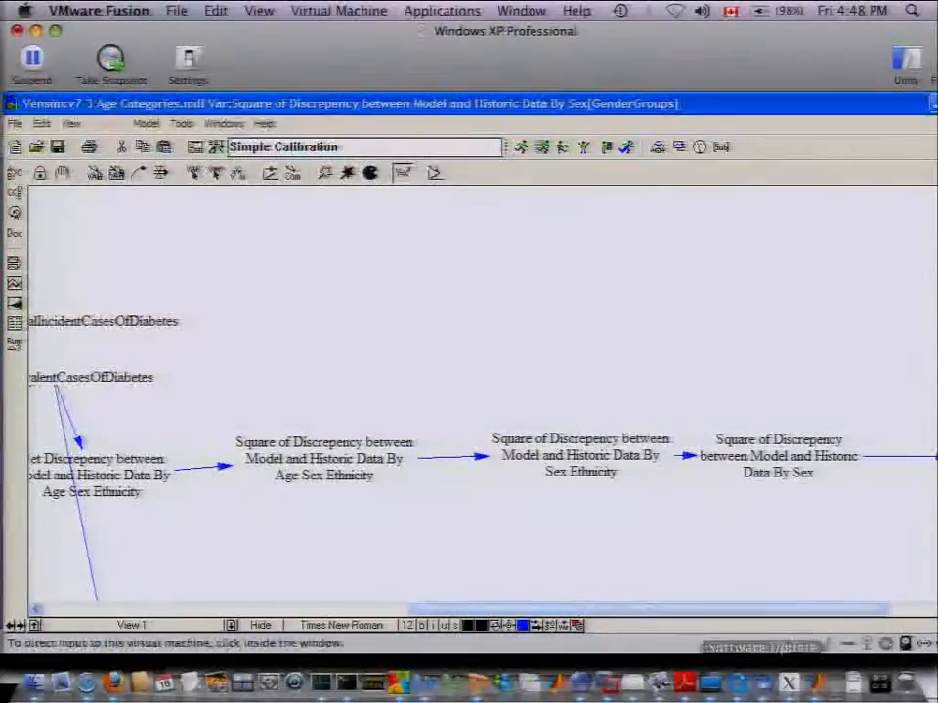
Examine the equation for the overall Square of Discrepancy between Model and Historic Data and close it without changes
click(913, 611)
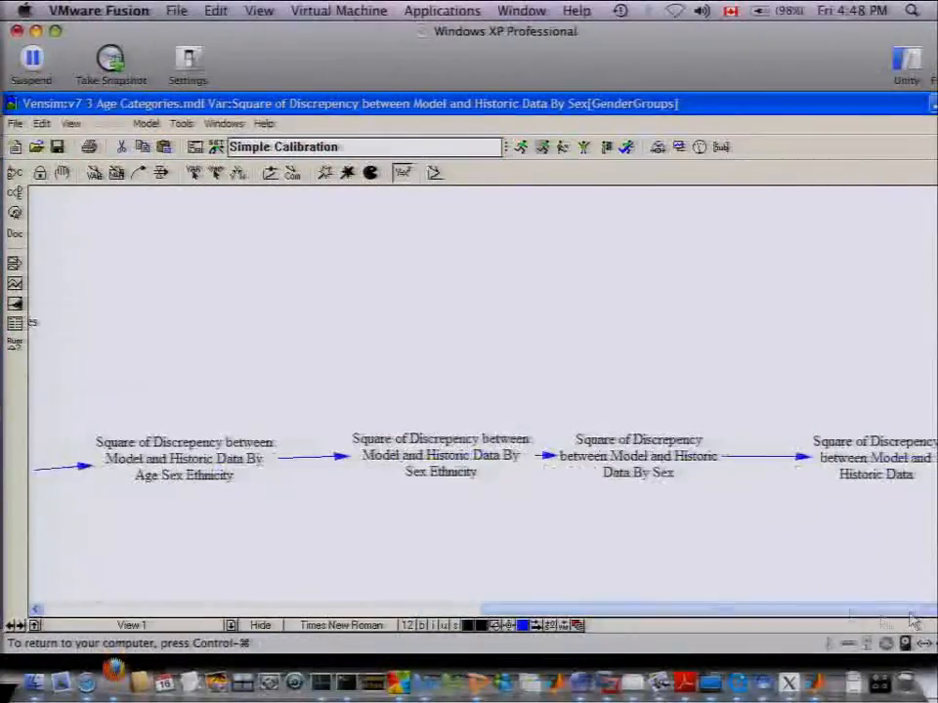
click(876, 440)
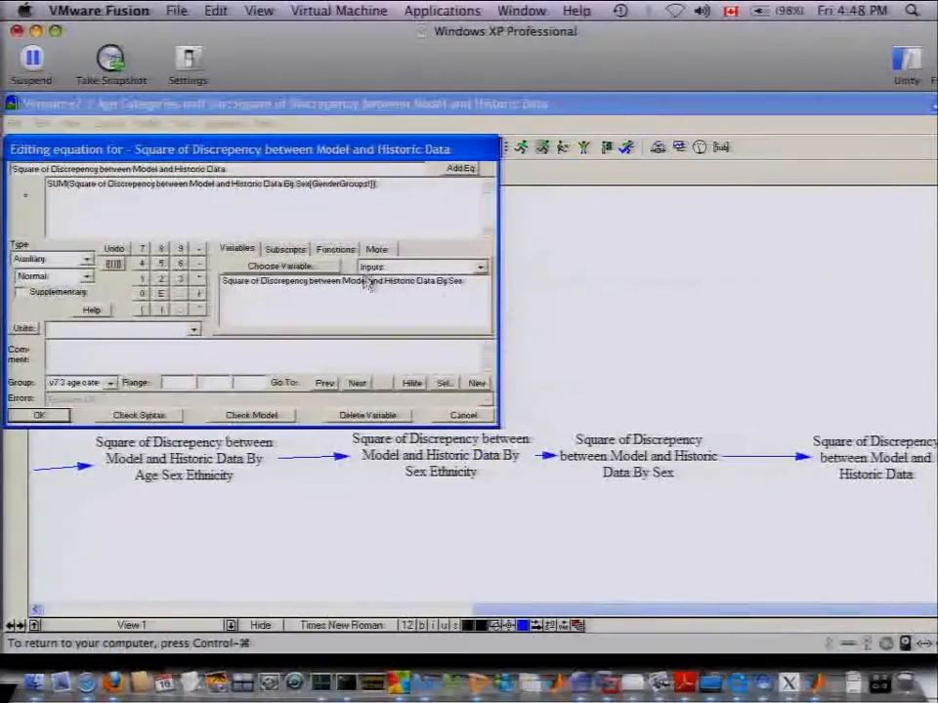
key(Escape)
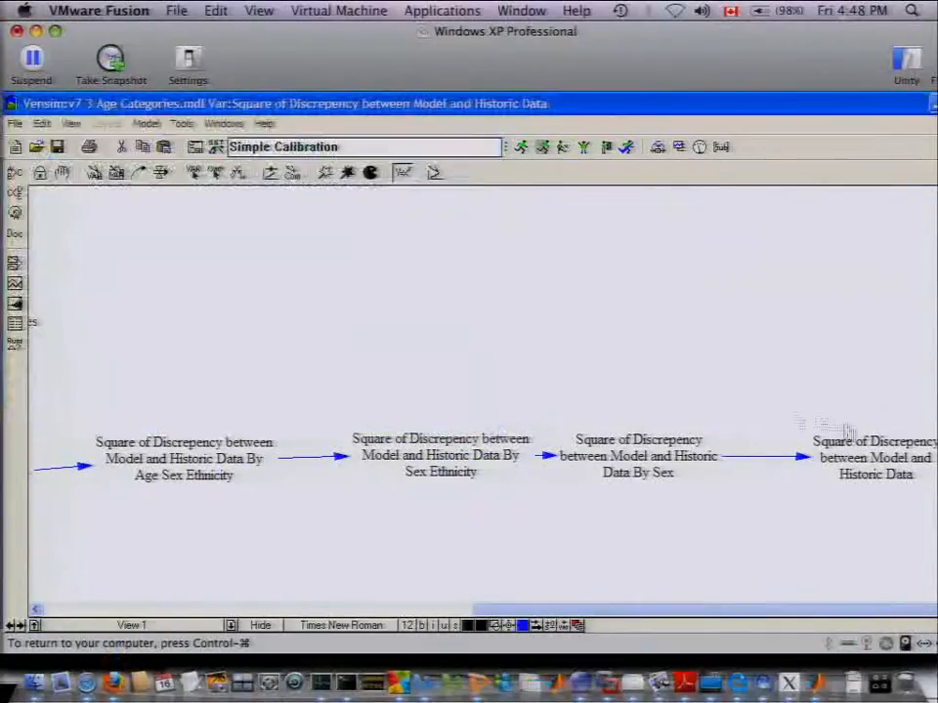
click(833, 445)
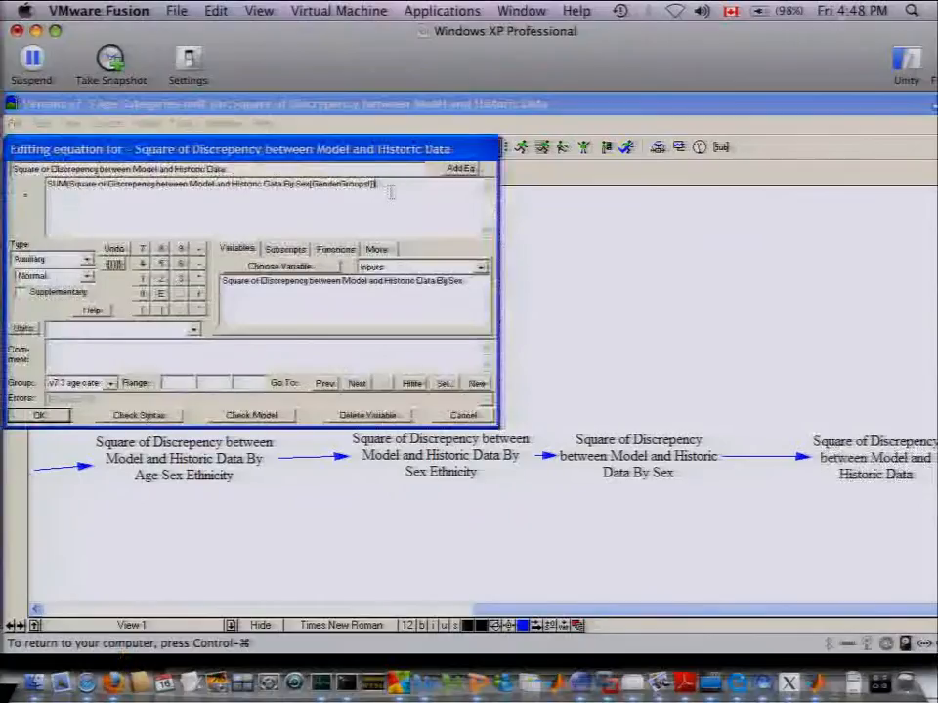
drag(246, 168, 78, 169)
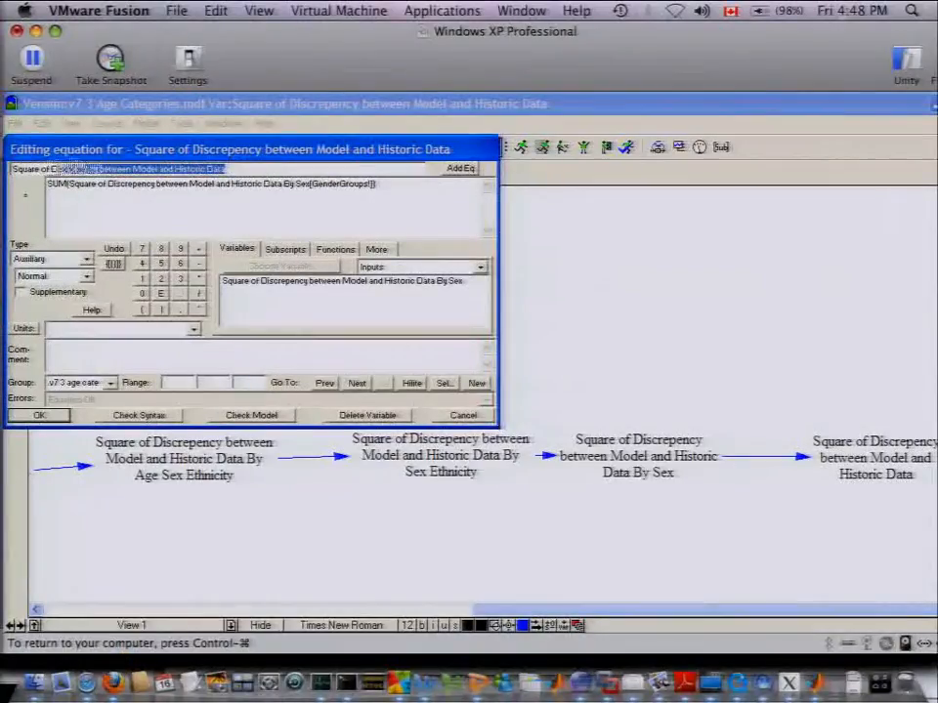
key(Escape)
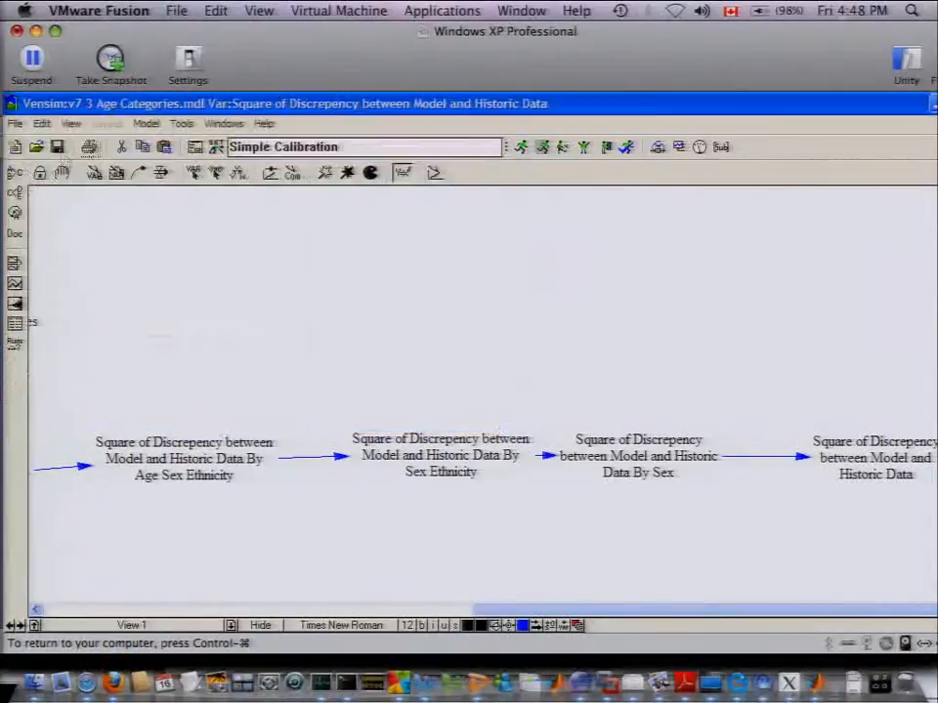
Review the payoff definition and optimization control settings of the Simple Calibration run, and leave the simulation control without running
click(146, 123)
click(141, 248)
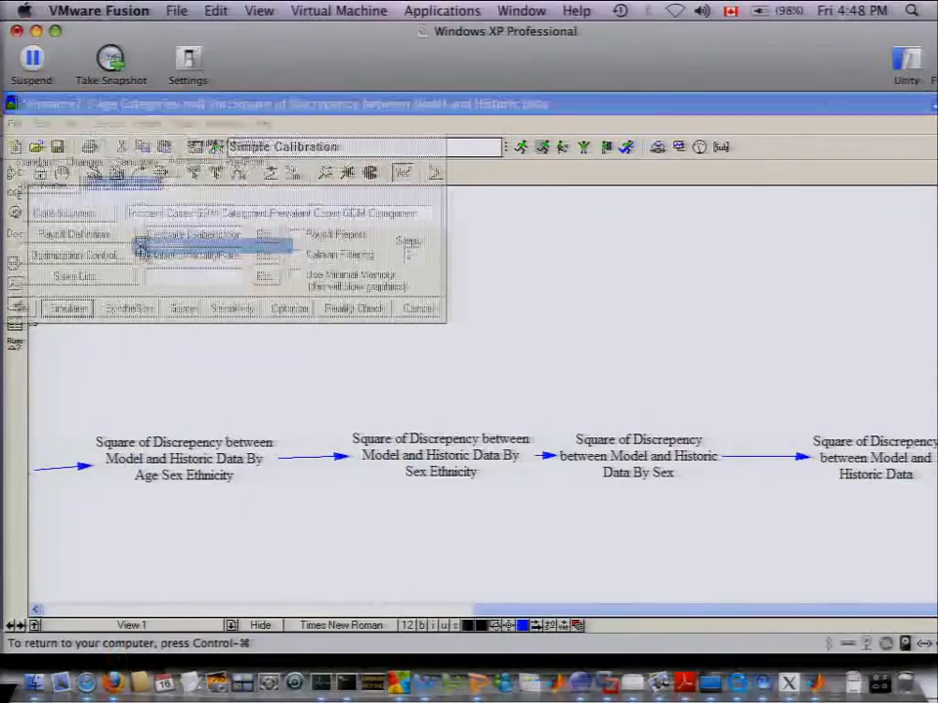
click(267, 257)
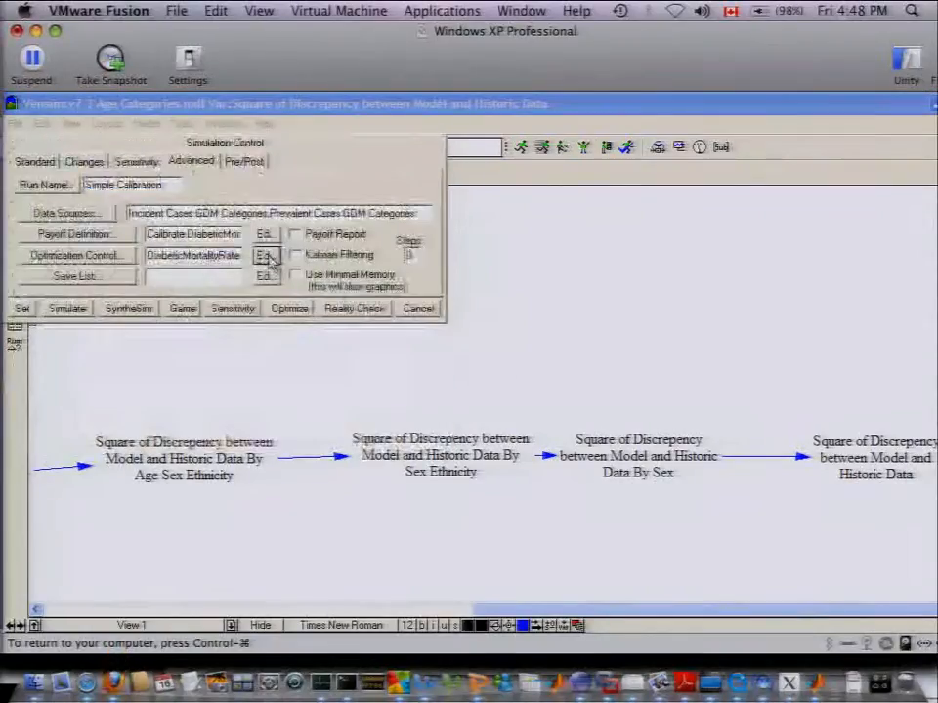
click(265, 236)
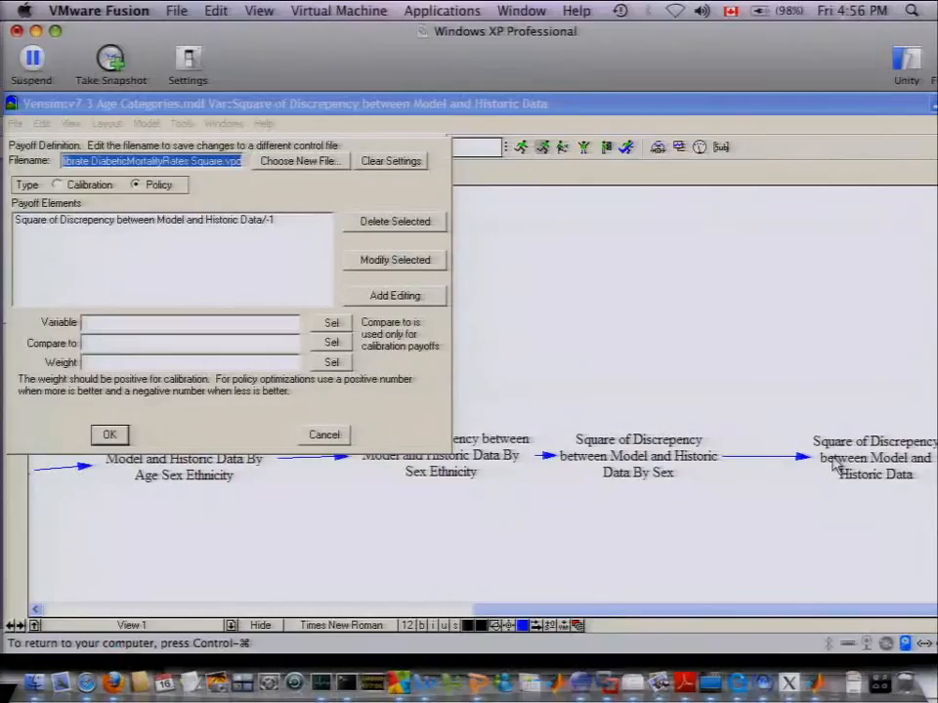
key(Return)
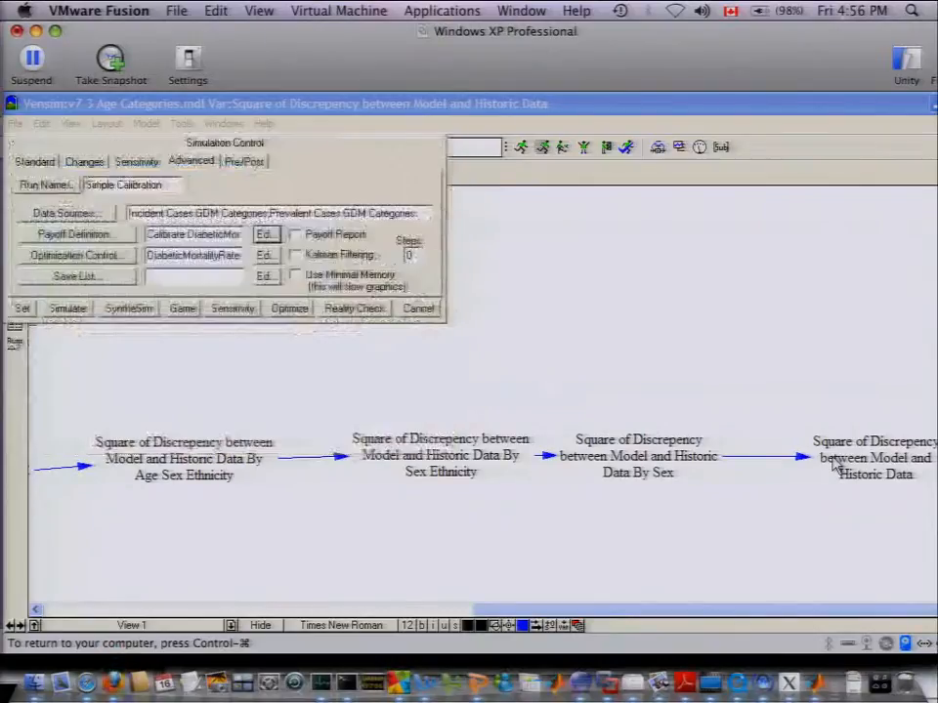
click(264, 255)
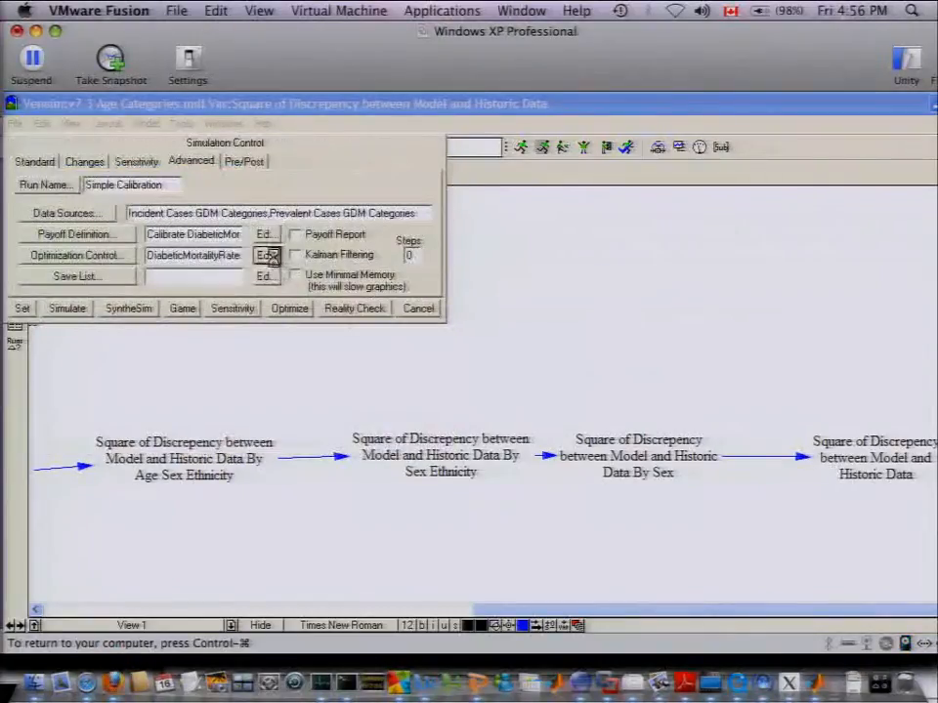
click(338, 437)
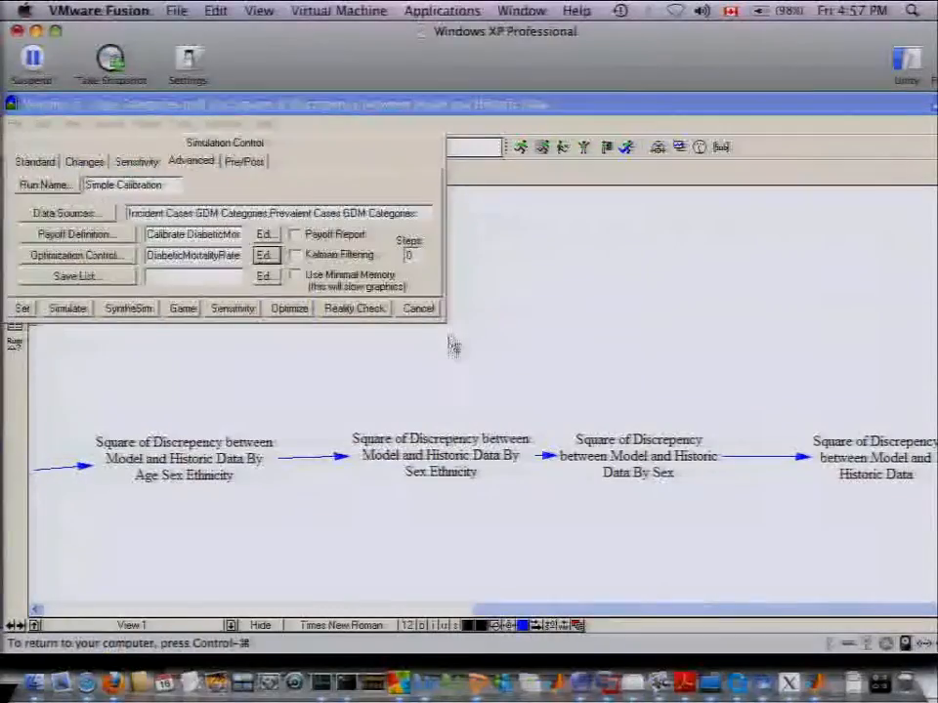
click(426, 309)
Recheck the overall Square of Discrepancy between Model and Historic Data equation, keeping its expression as it is
click(901, 452)
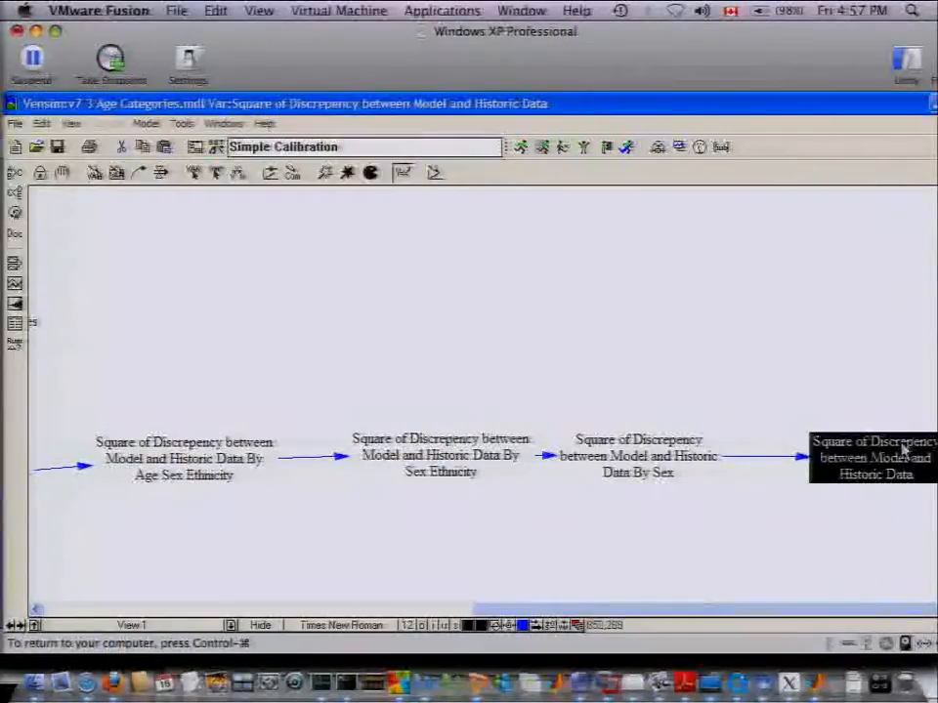
click(412, 279)
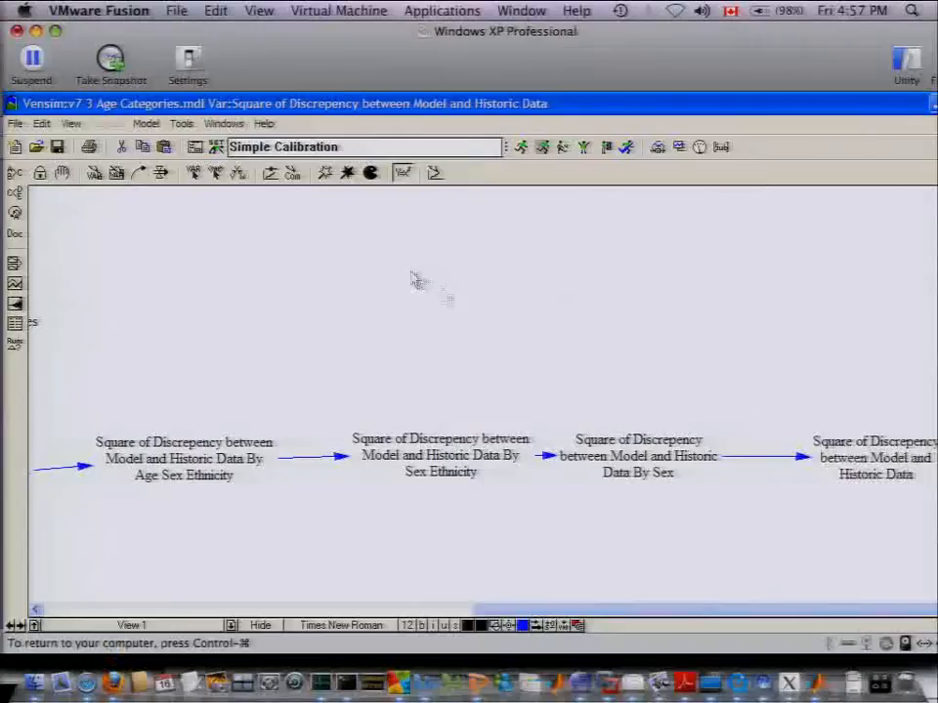
click(868, 447)
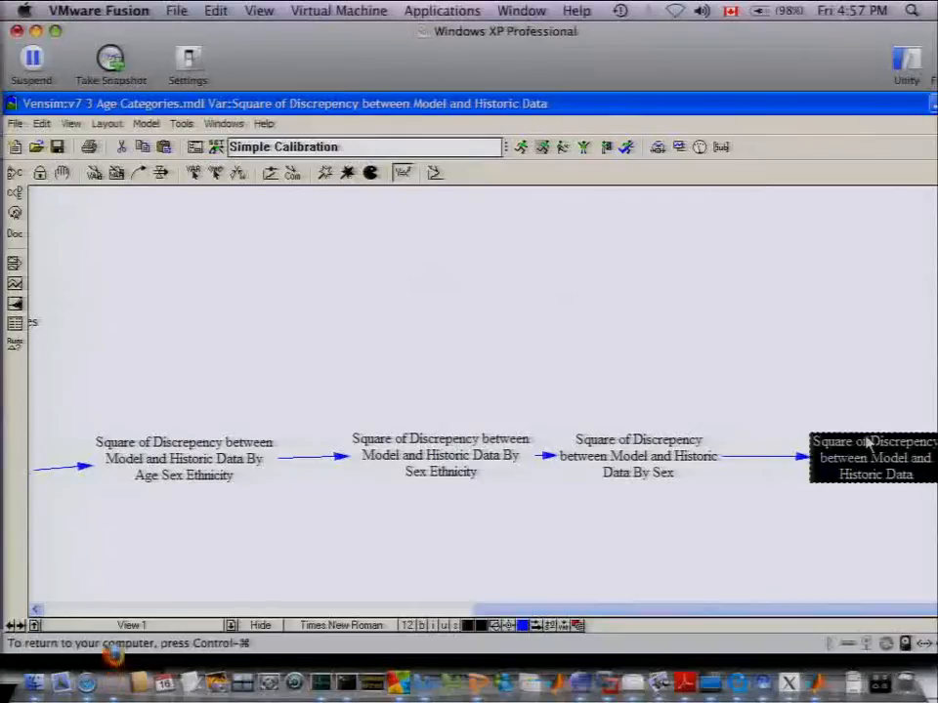
click(61, 174)
click(402, 173)
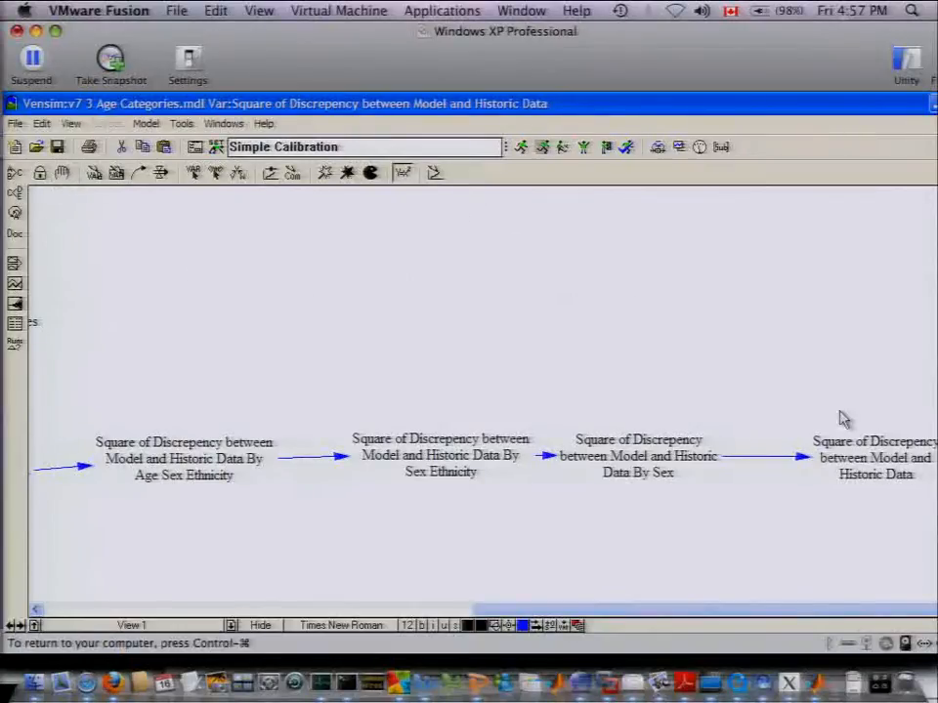
click(848, 463)
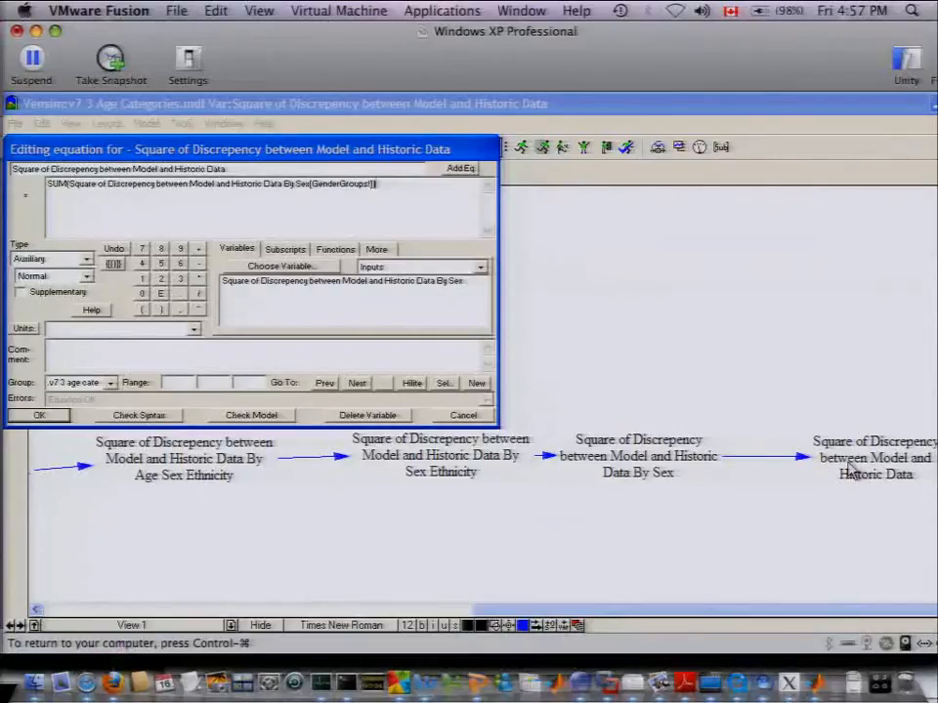
key(Return)
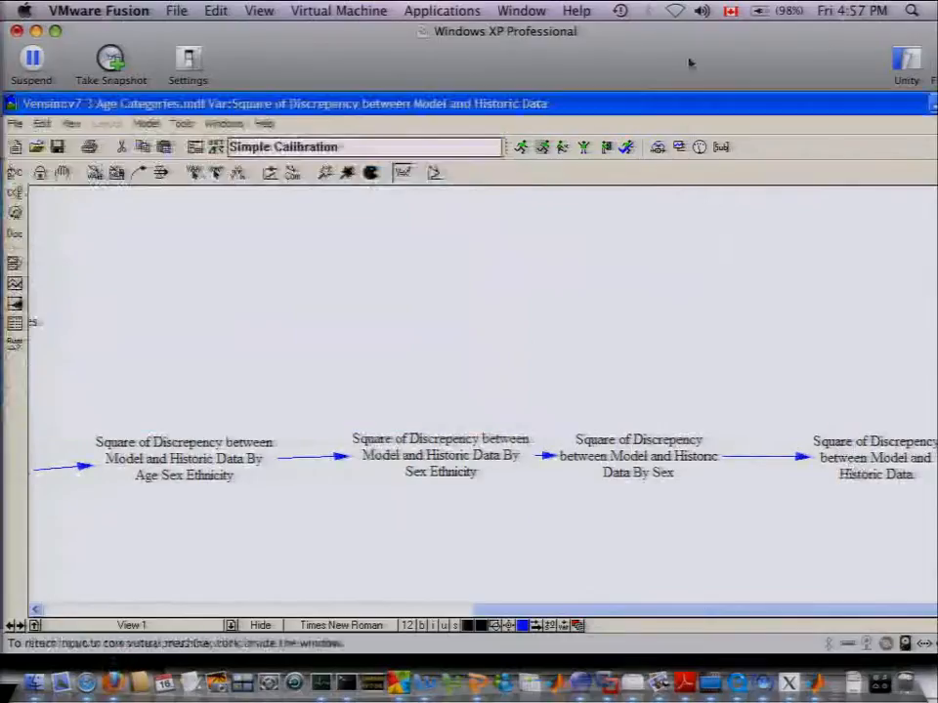
Review the policy-type payoff definition of the Simple Calibration run again and close the simulation control
click(147, 125)
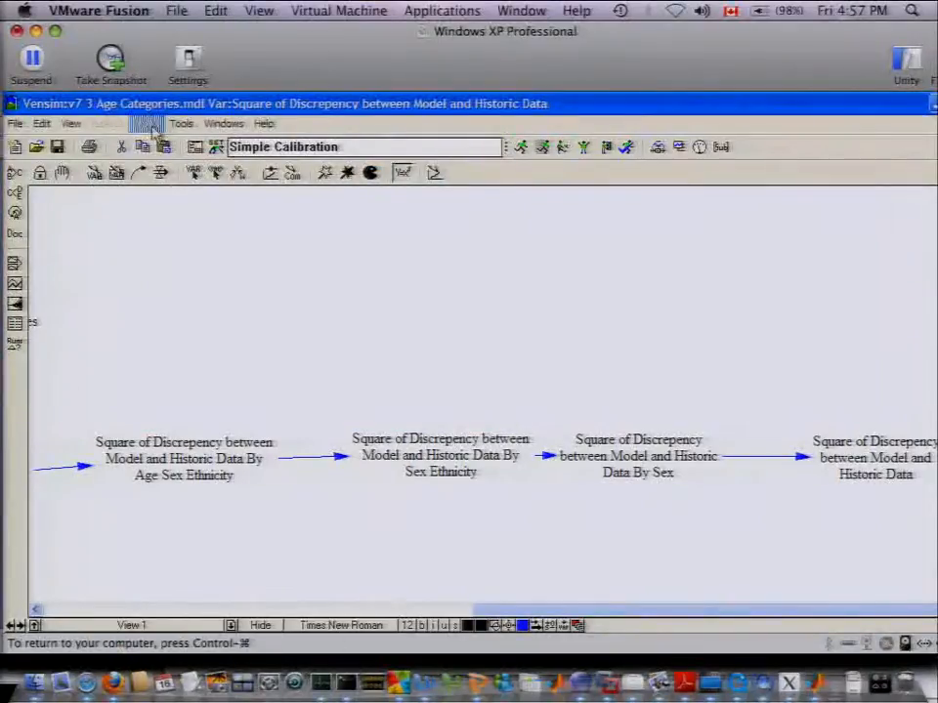
click(166, 246)
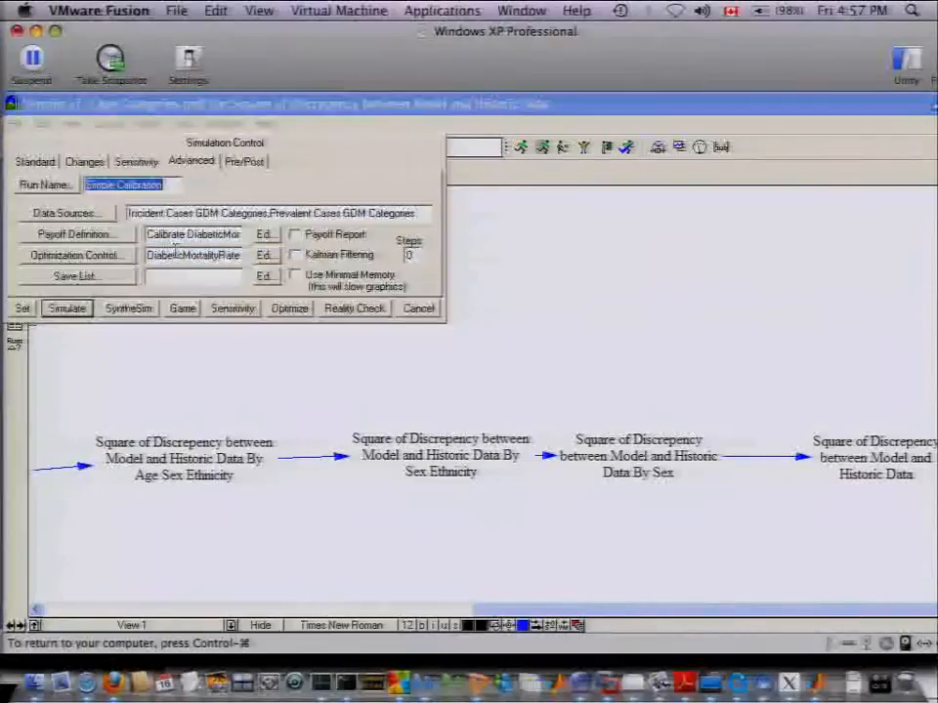
click(115, 236)
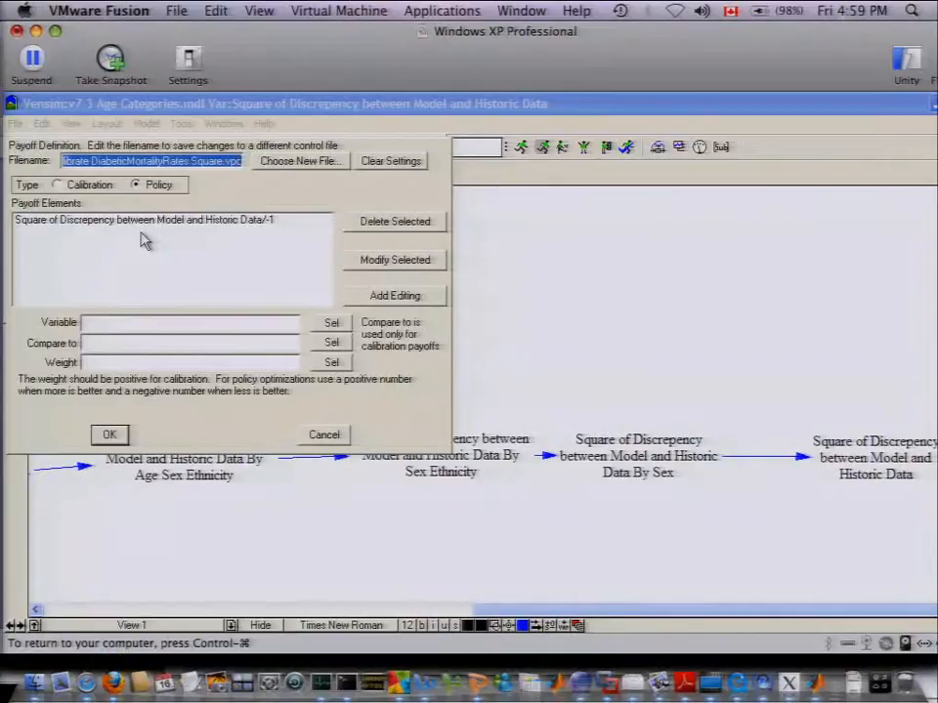
key(Return)
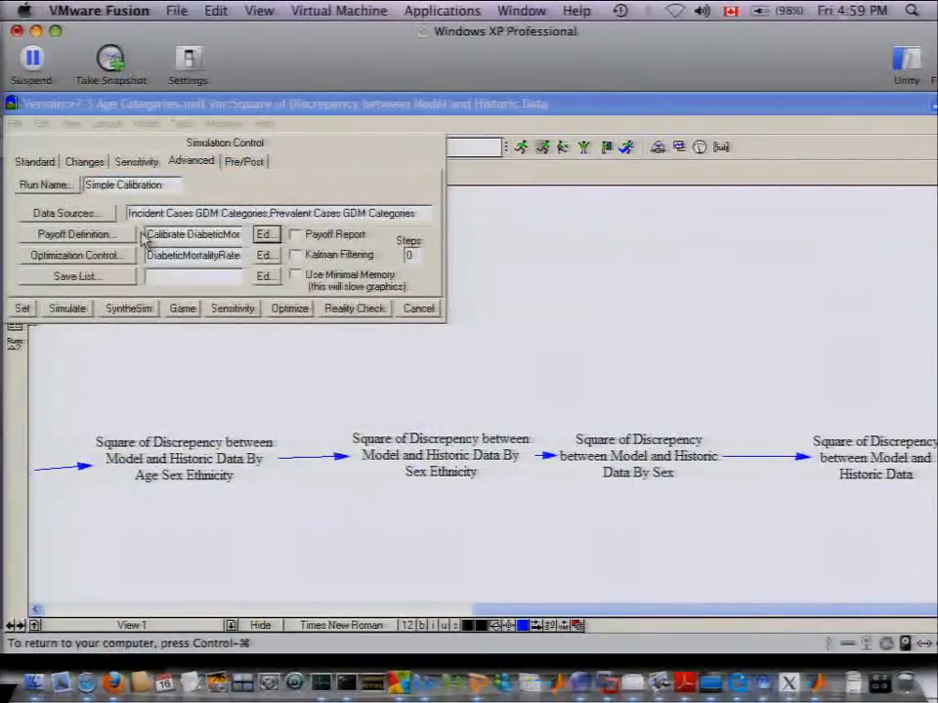
key(Escape)
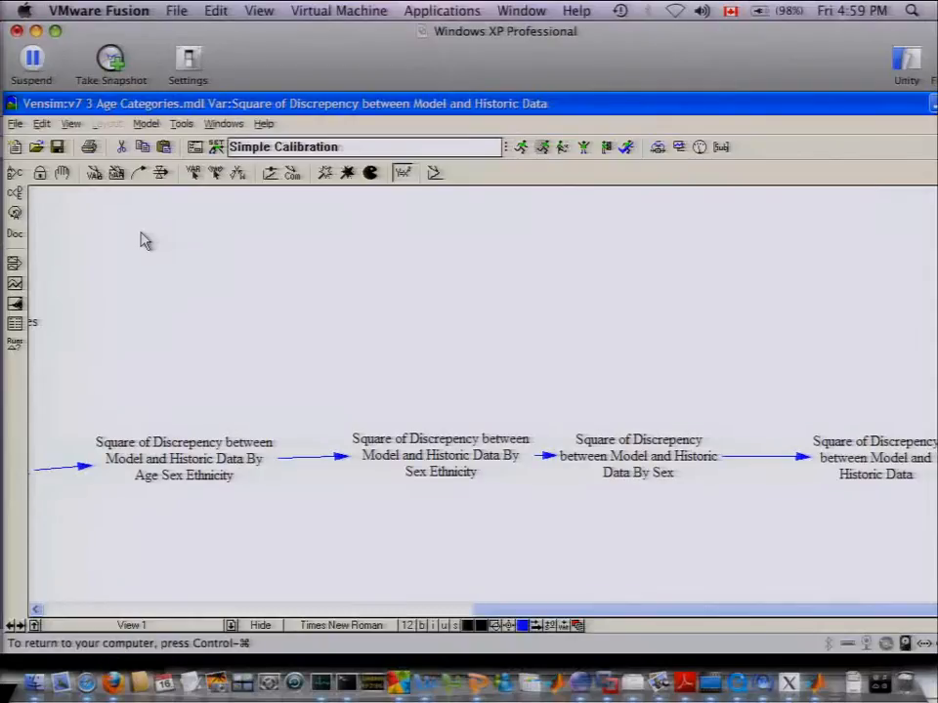
Start opening another model and browse to the CalibrationToESRDData folder inside the Calibration folder
key(alt+f)
key(o)
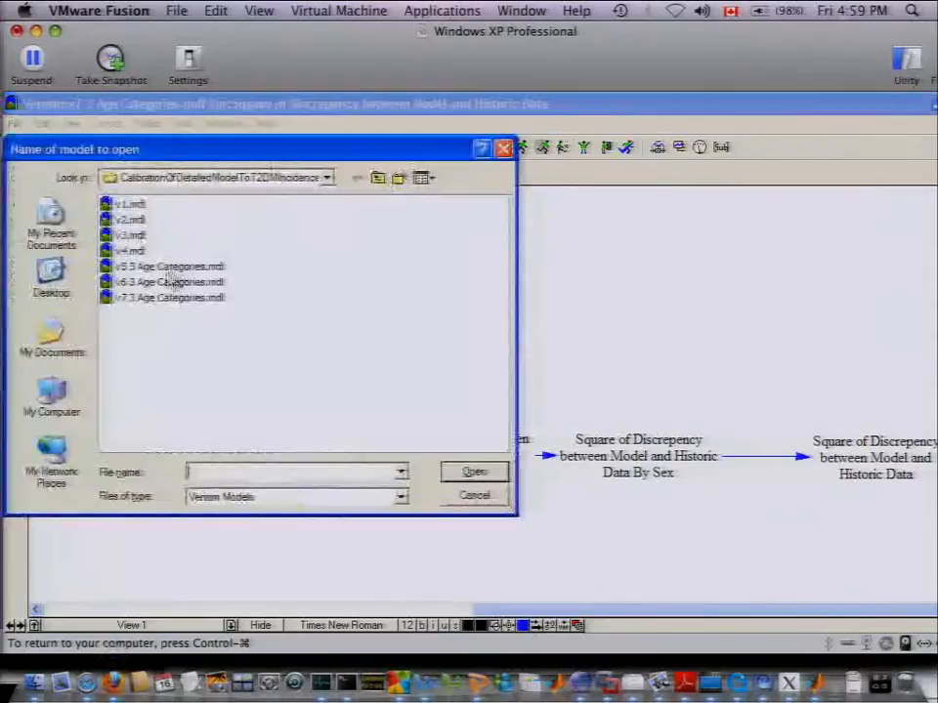
click(377, 179)
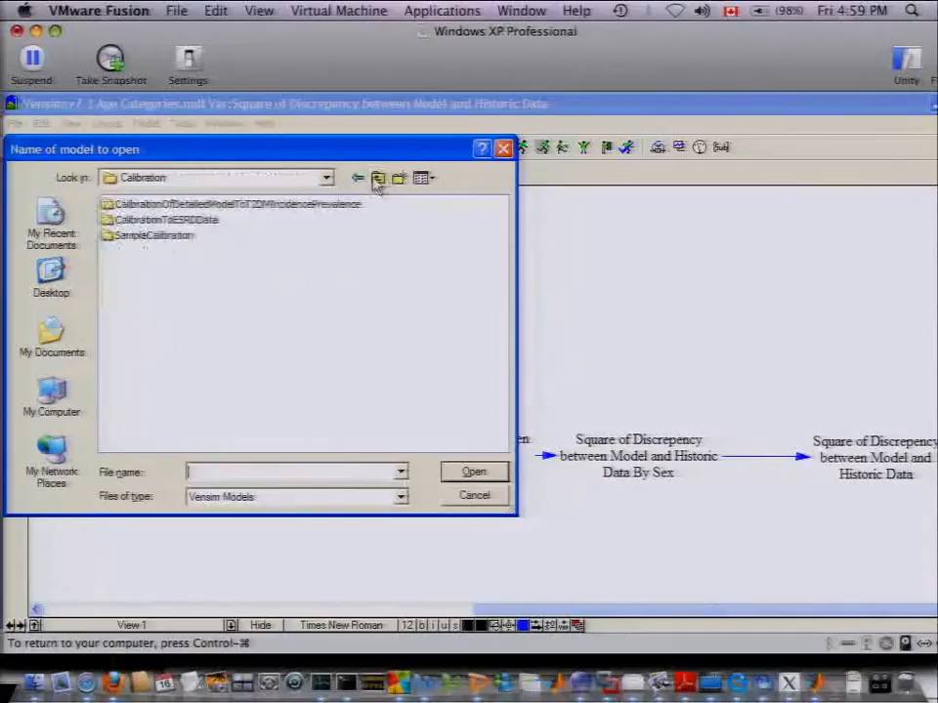
double_click(144, 223)
click(144, 221)
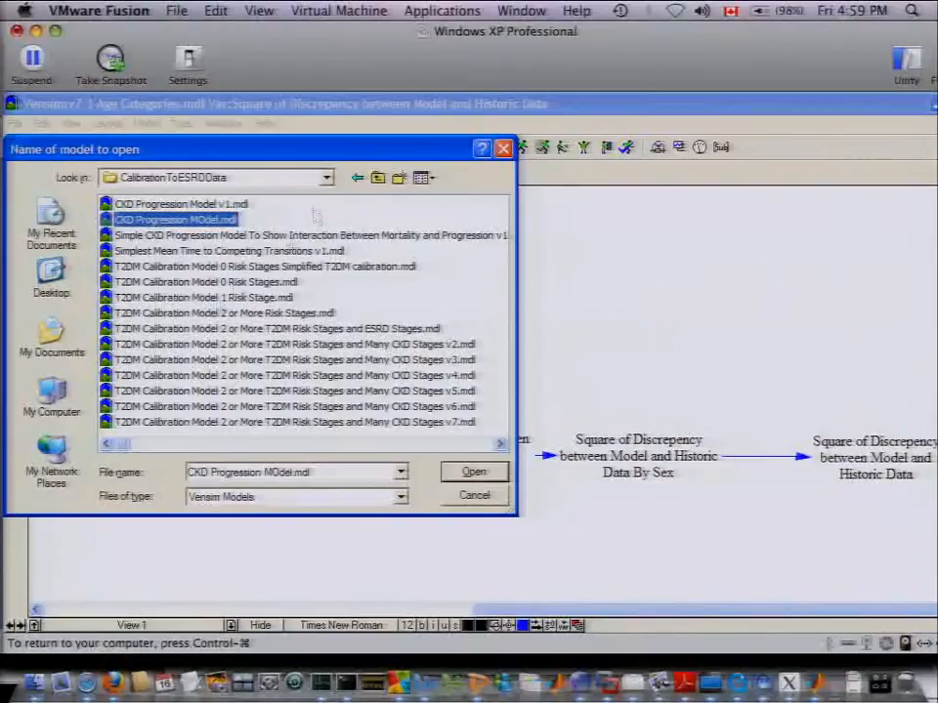
Show the model files with details, sort them by date with the newest first, and widen the name column
click(427, 179)
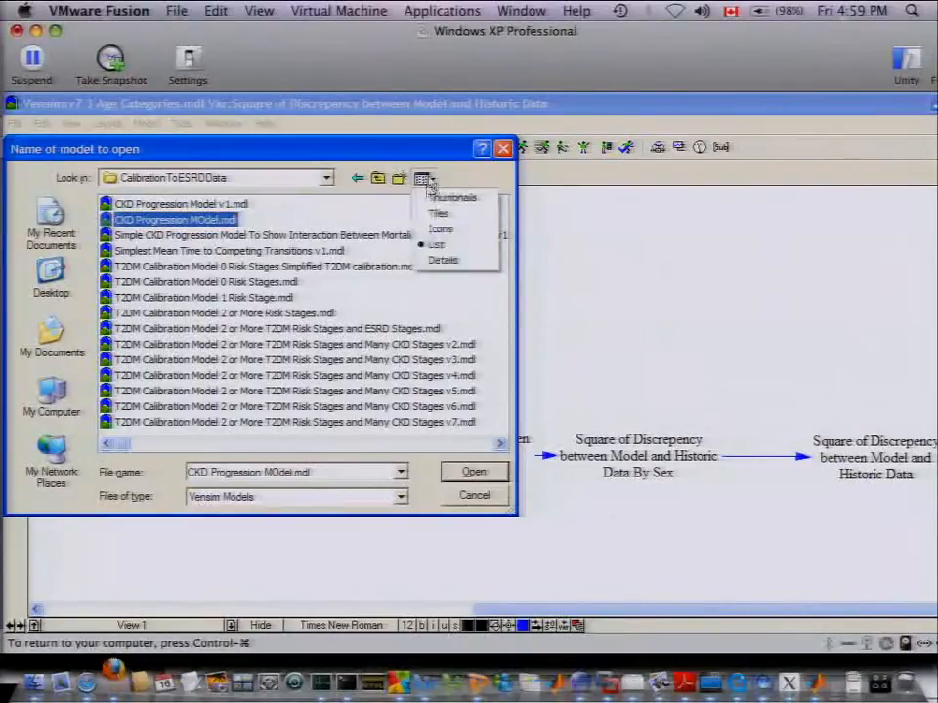
click(473, 260)
click(483, 205)
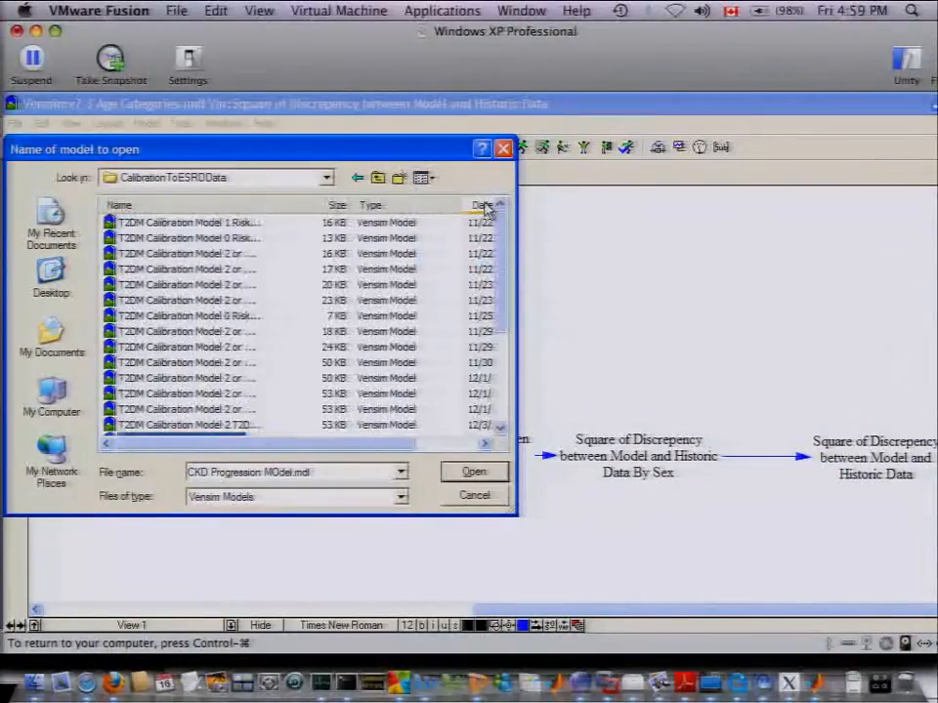
click(483, 205)
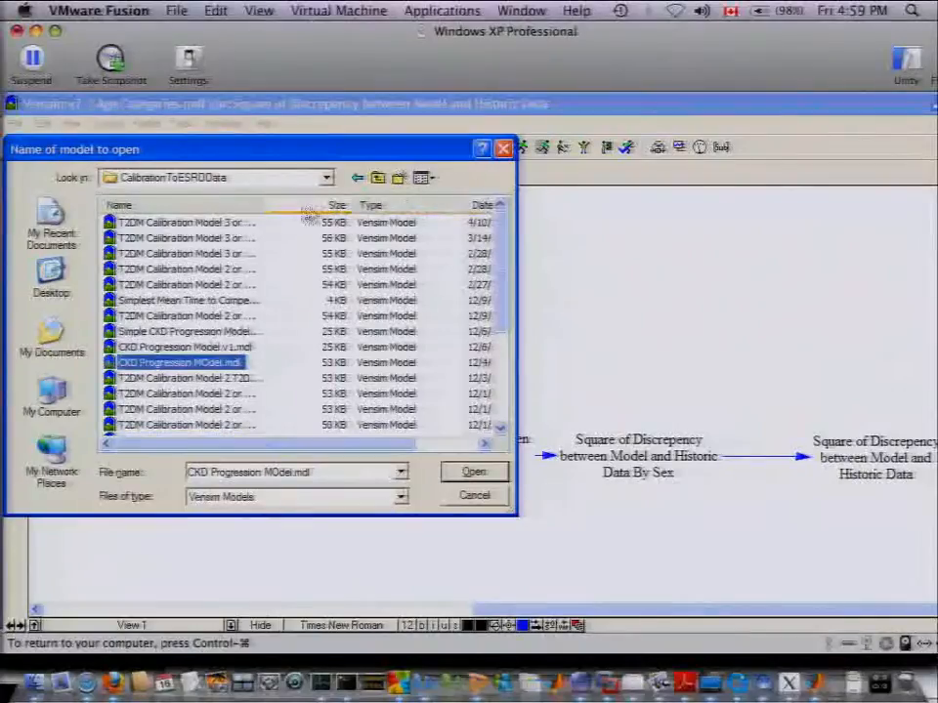
drag(262, 206, 544, 199)
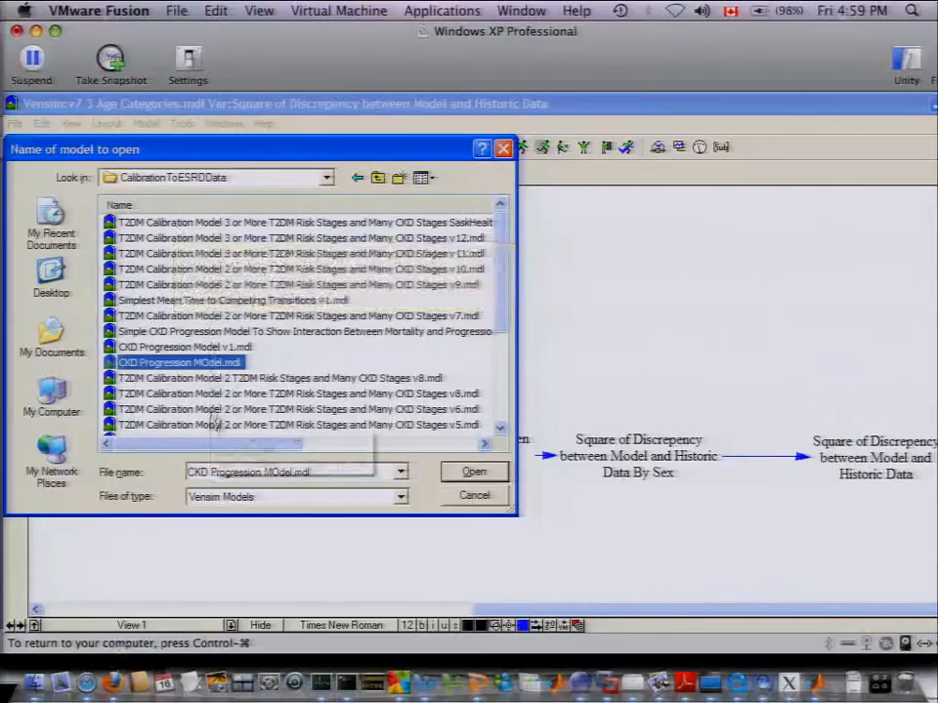
mouse_move(210, 446)
mouse_down()
mouse_move(271, 446)
mouse_move(205, 448)
mouse_up()
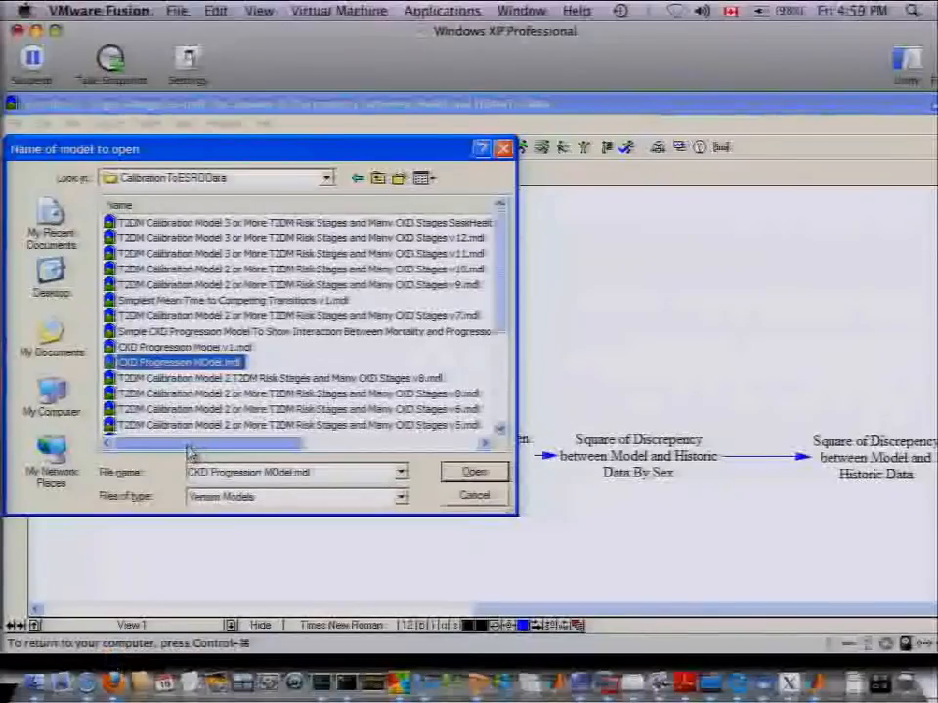
Open the T2DM Calibration Model 3 or More T2DM Risk Stages and Many CKD Stages SaskHealth Mortality Data v13, discarding the current sketch's changes
click(215, 228)
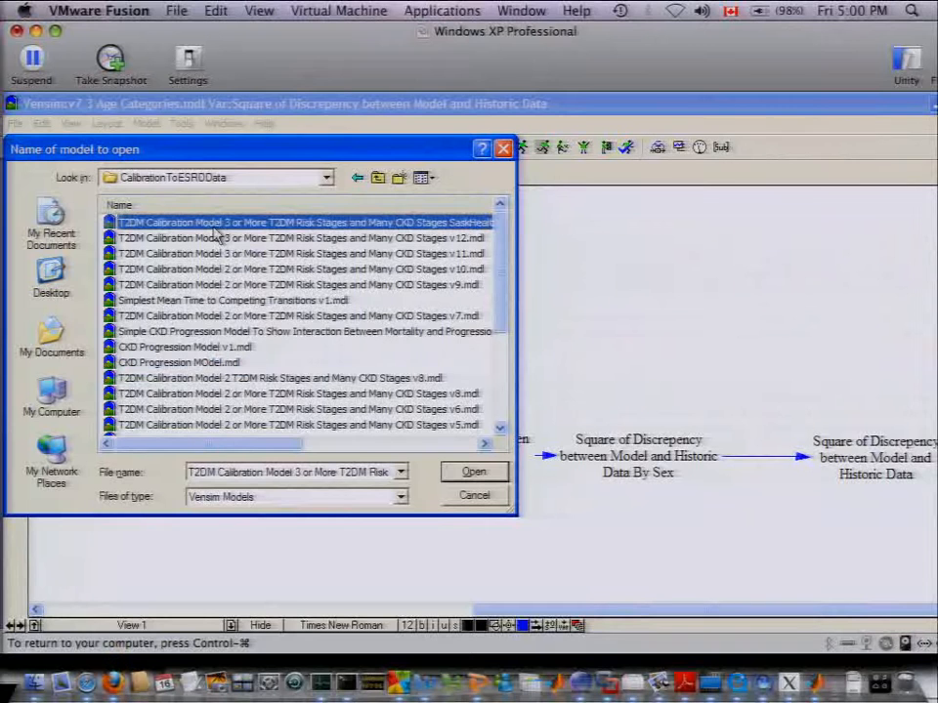
double_click(216, 230)
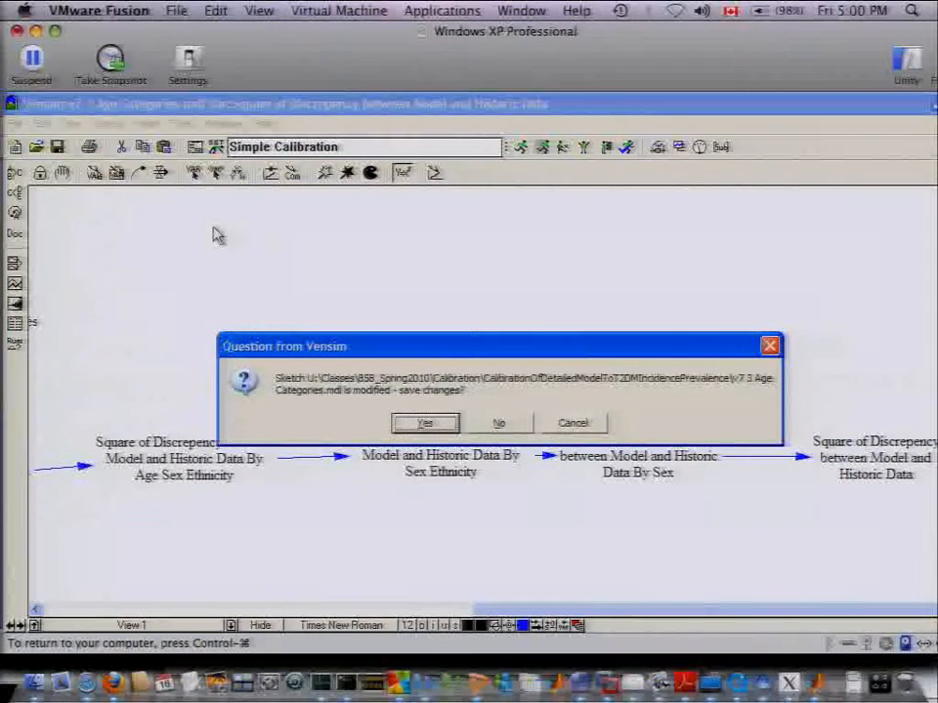
key(Tab)
key(Return)
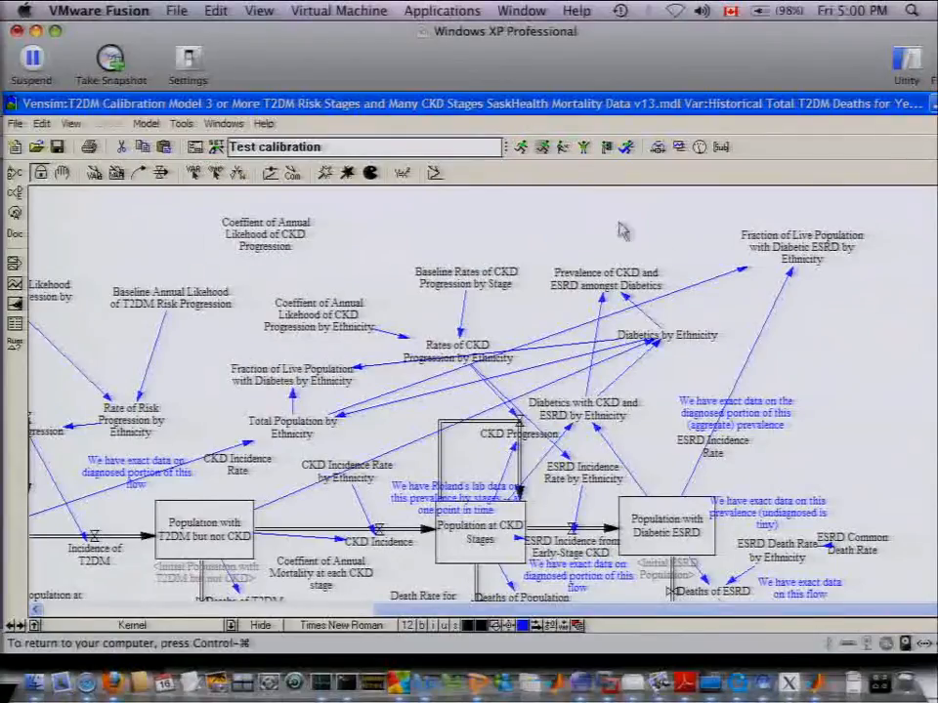
Examine the Kernel view's stock-and-flow structure from the T2DM risk stages through to diabetic ESRD
drag(474, 610, 391, 610)
drag(706, 57, 608, 69)
mouse_move(887, 295)
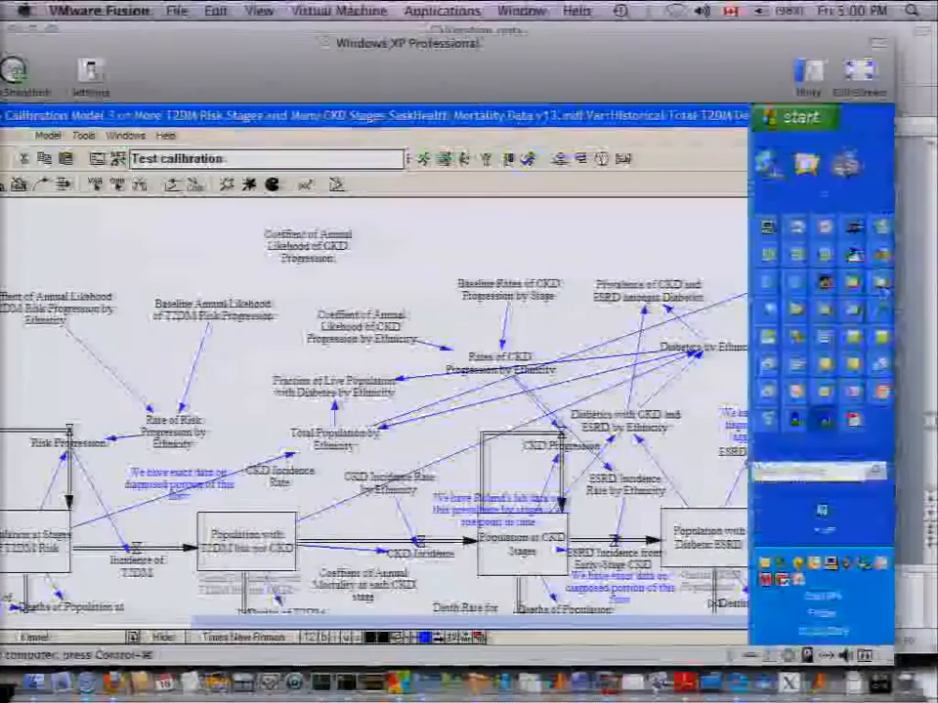
scroll(662, 274, down, 5)
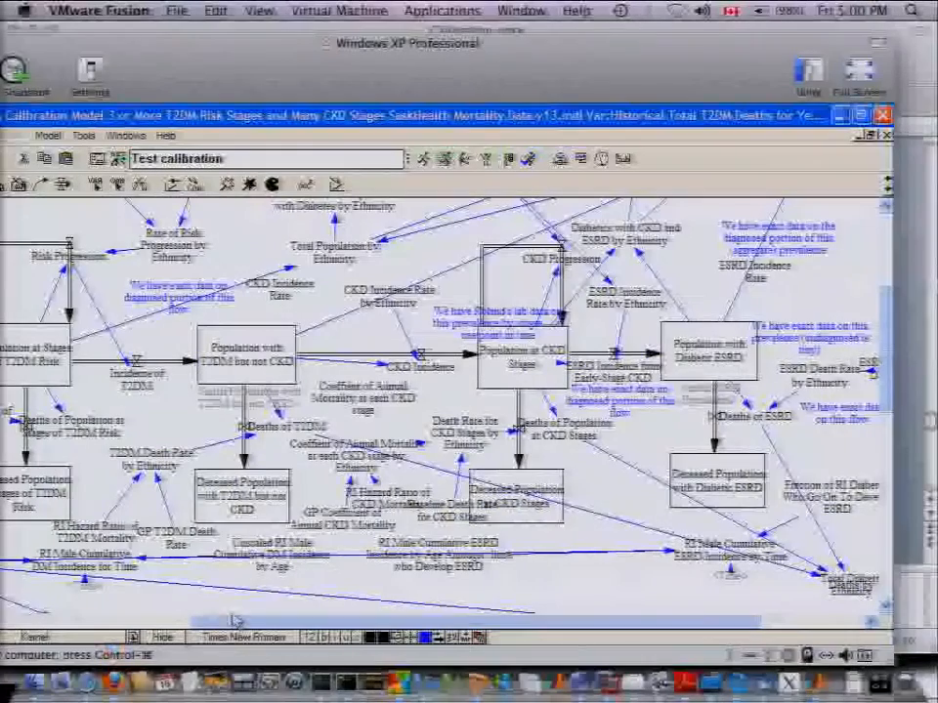
drag(234, 621, 181, 620)
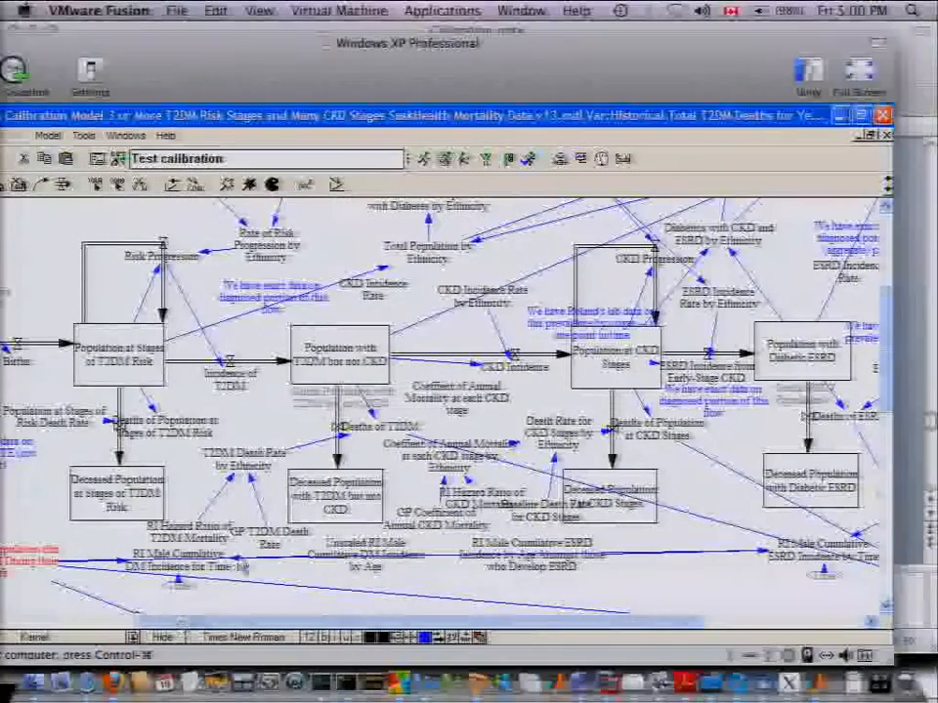
drag(296, 59, 262, 66)
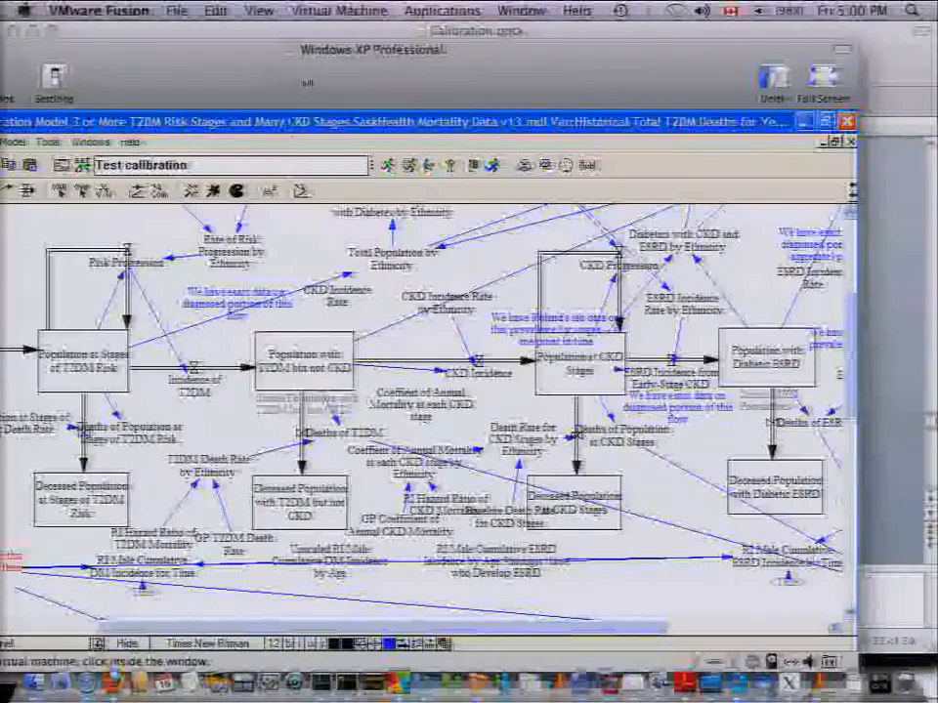
Inspect the equation of Population at Stages of T2DM Risk, highlighting its Ethnicity and Stage0 subscripts, and close it without changes
click(268, 199)
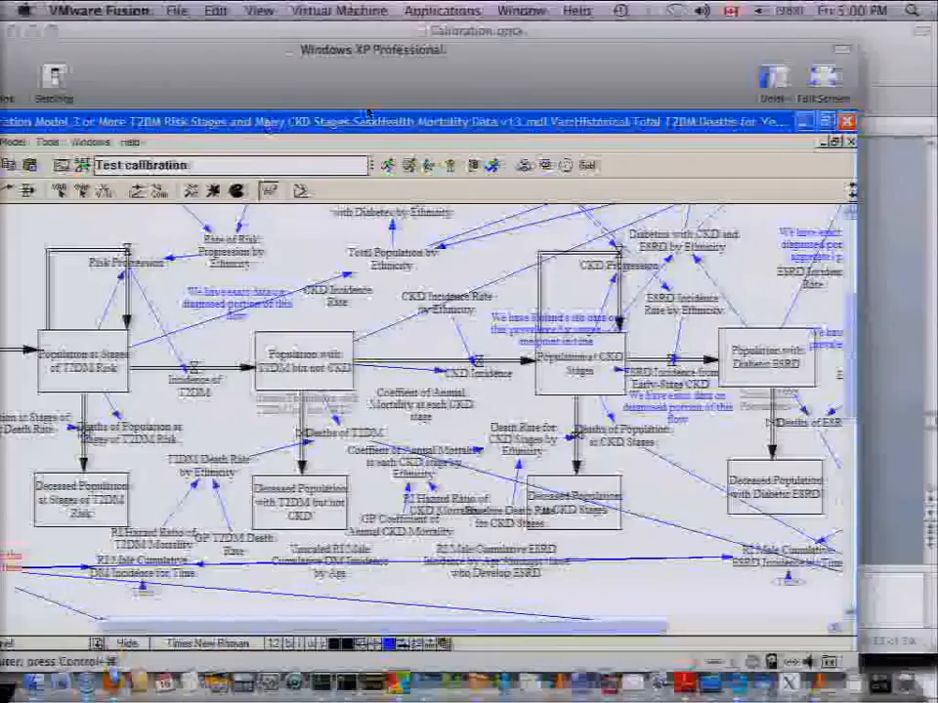
drag(367, 107, 466, 104)
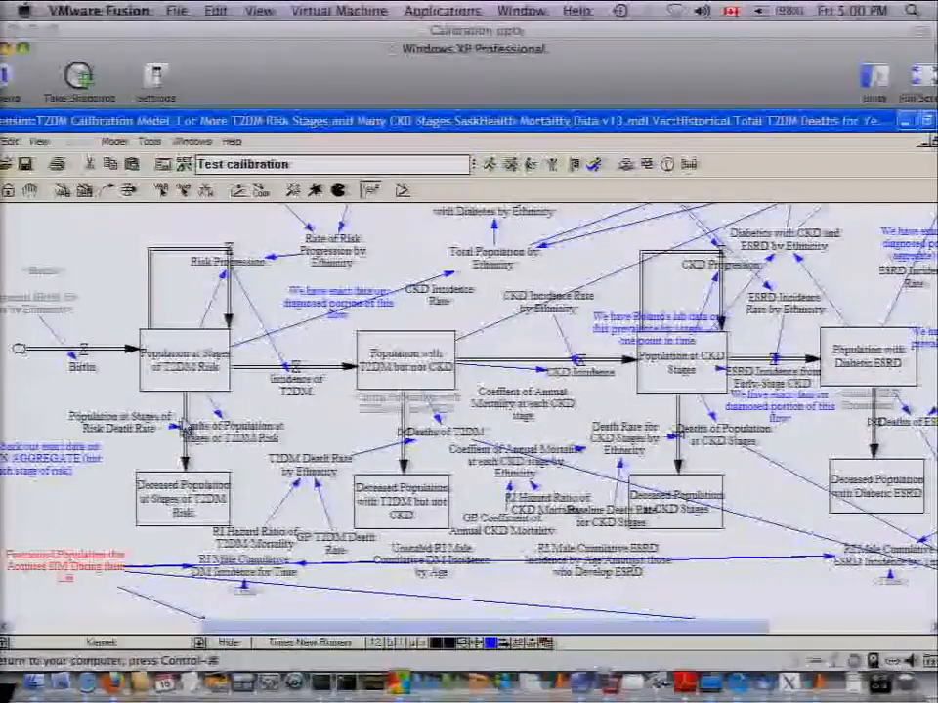
click(217, 376)
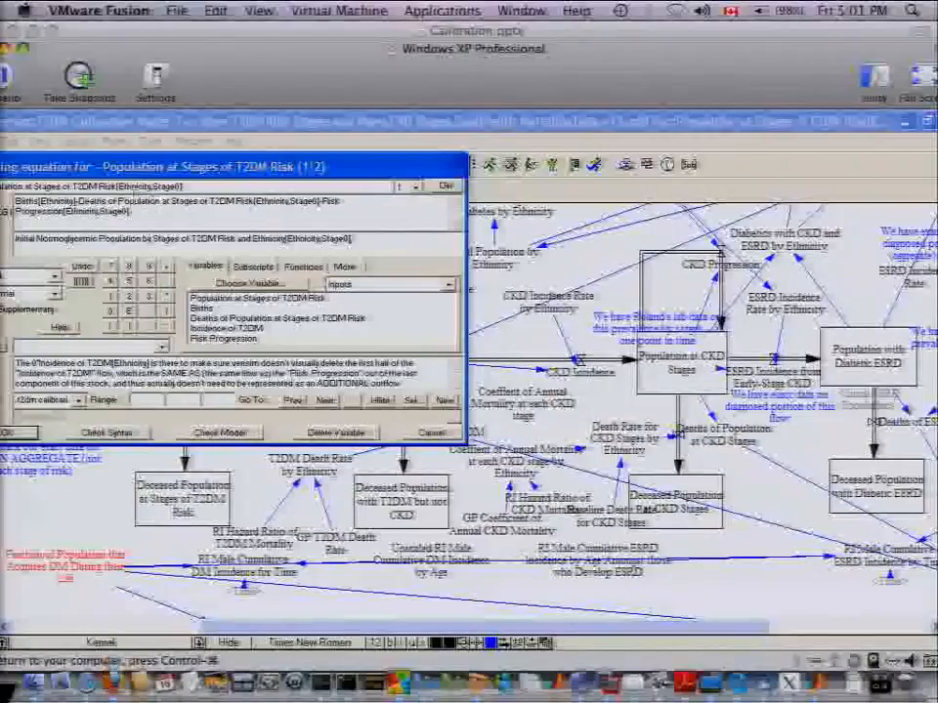
click(119, 186)
drag(119, 186, 181, 185)
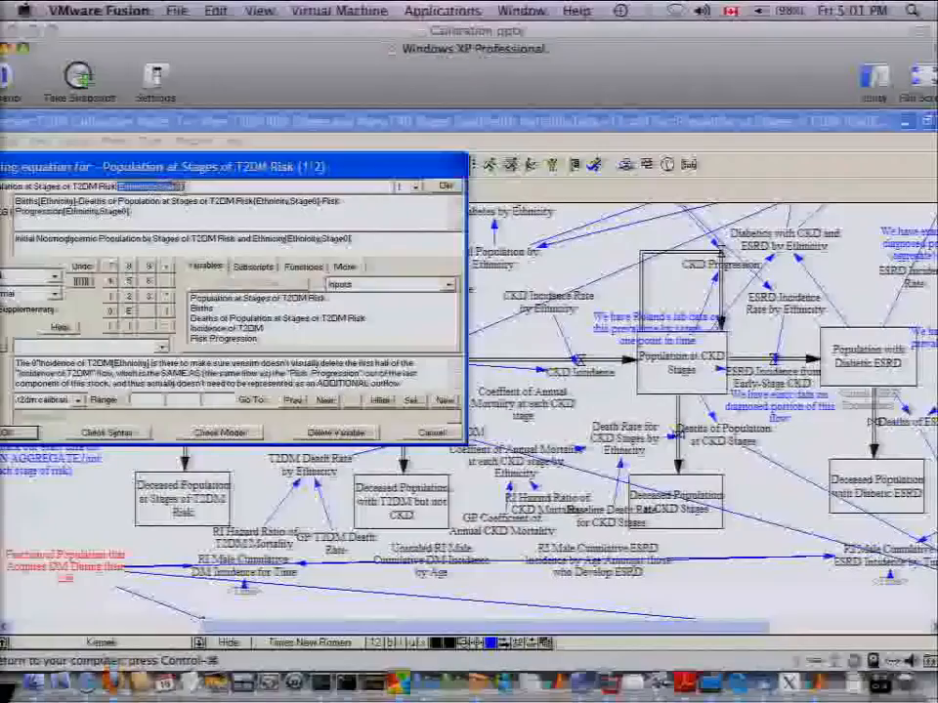
key(Escape)
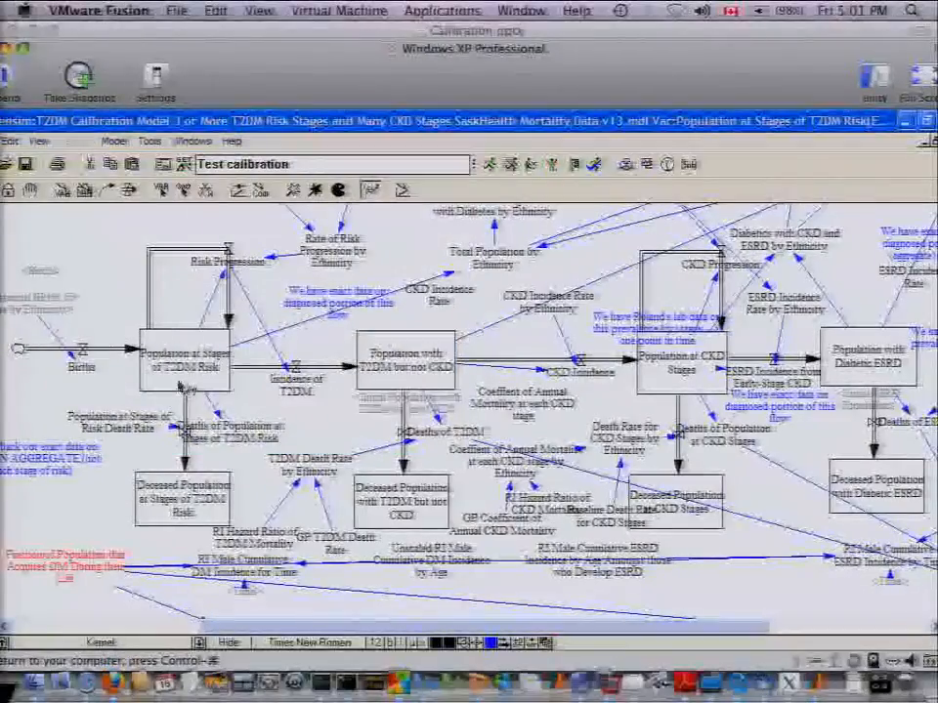
Check the alternative equations and subscript ranges available for Population at Stages of T2DM Risk, and leave the equation unmodified
click(142, 291)
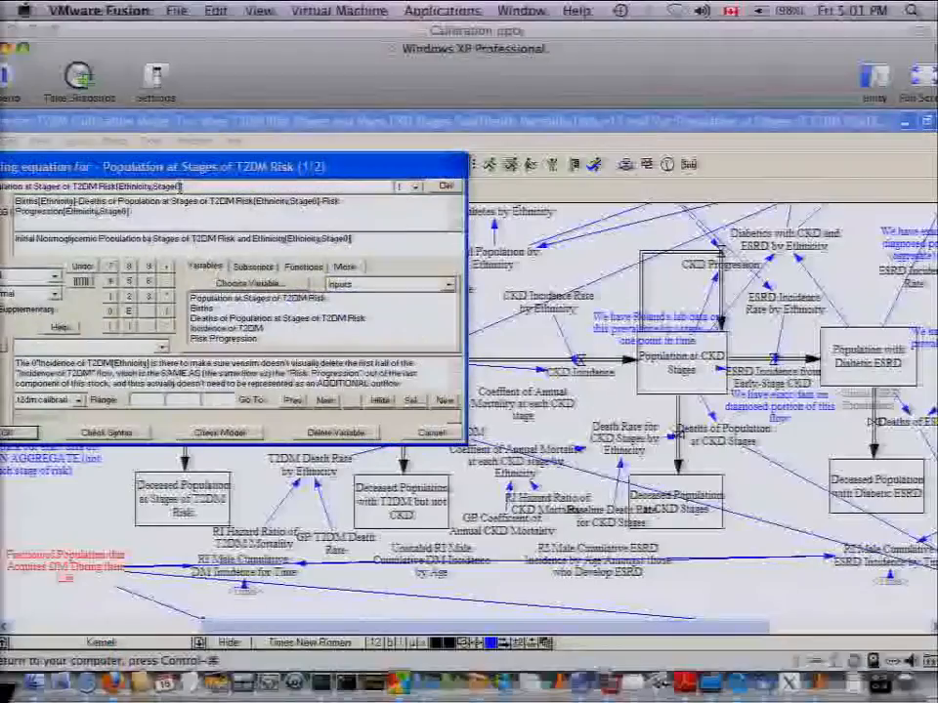
click(415, 193)
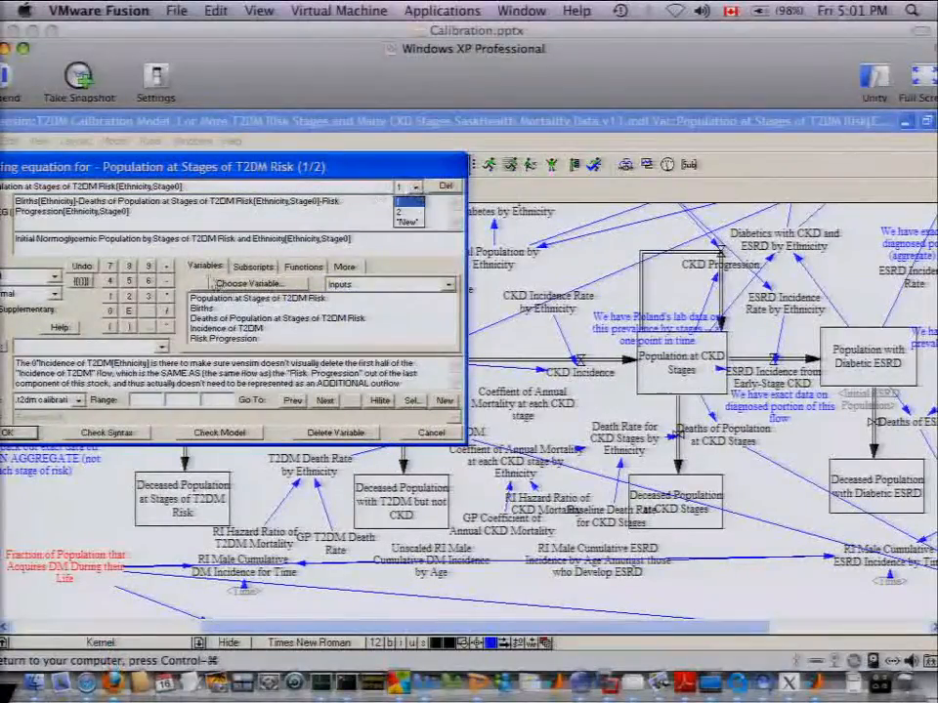
click(252, 266)
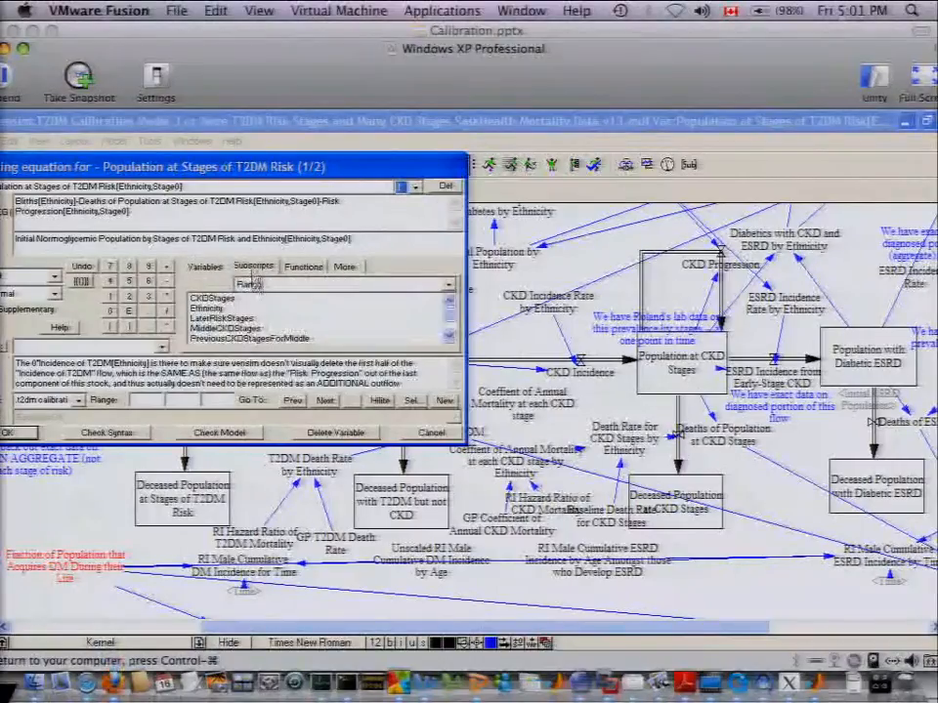
click(315, 287)
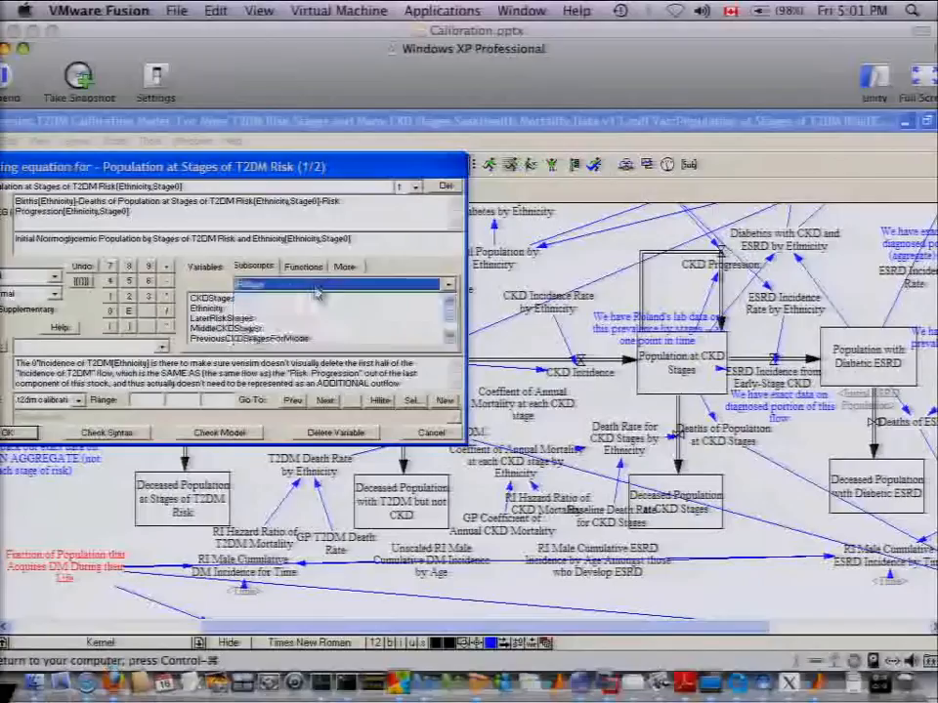
key(Escape)
key(Escape)
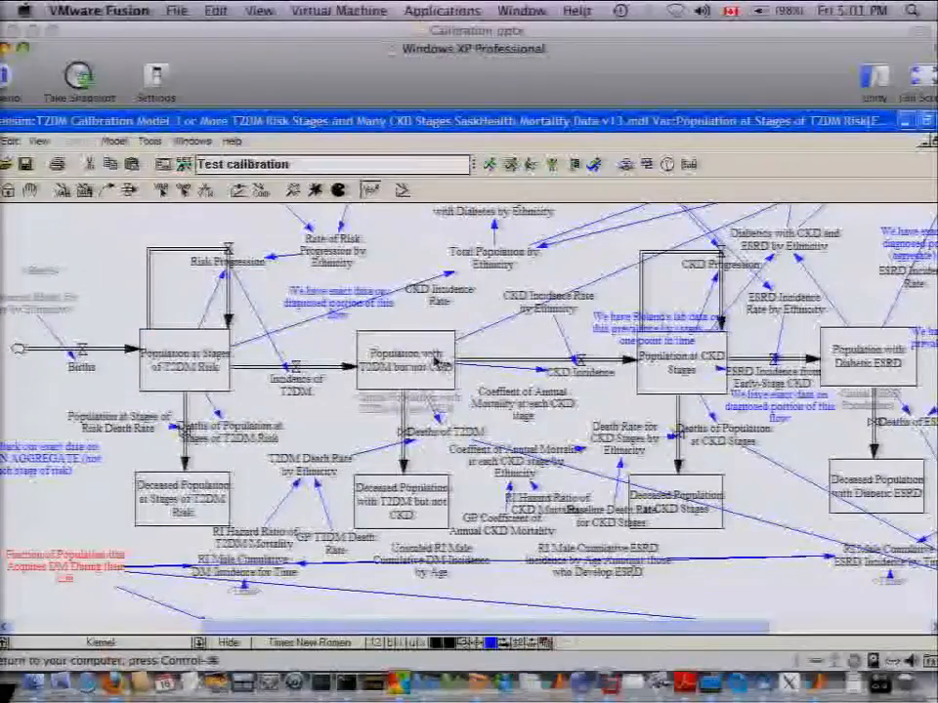
Check the equation of the Population with T2DM but not CKD stock and close it without changes
click(435, 358)
key(Escape)
click(367, 373)
key(Escape)
List the CKDStages subscript elements in the equation of Population at CKD Stages and close it without changes
click(681, 360)
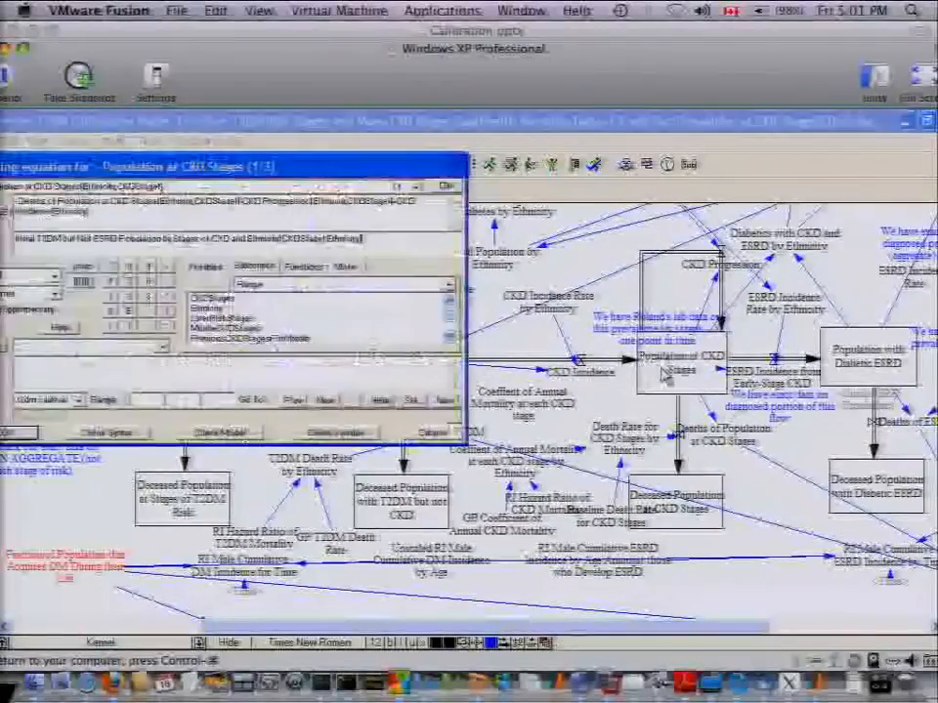
click(249, 285)
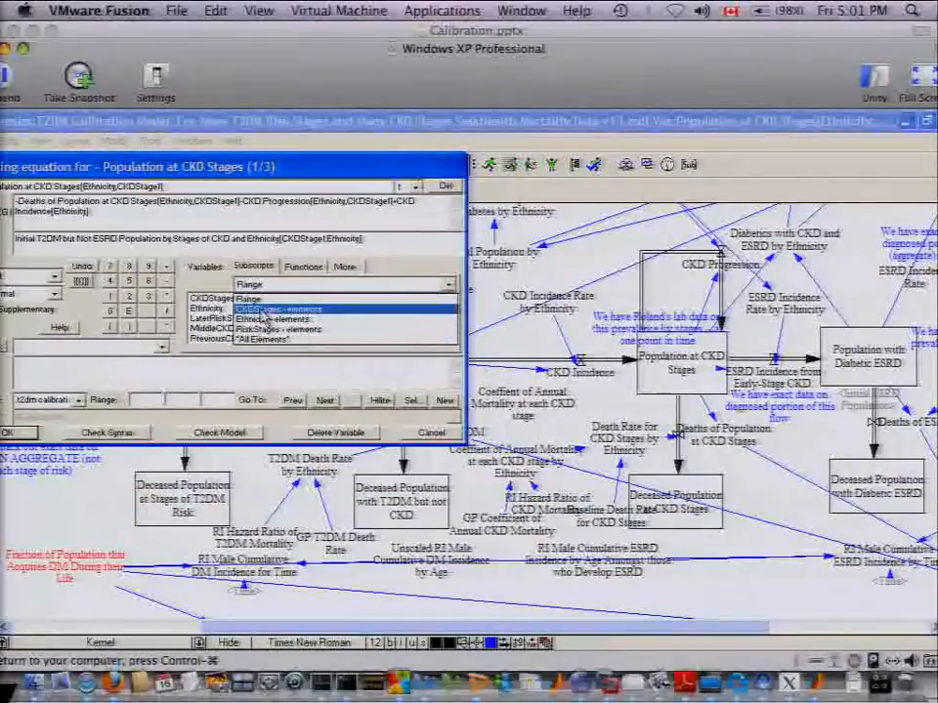
click(262, 311)
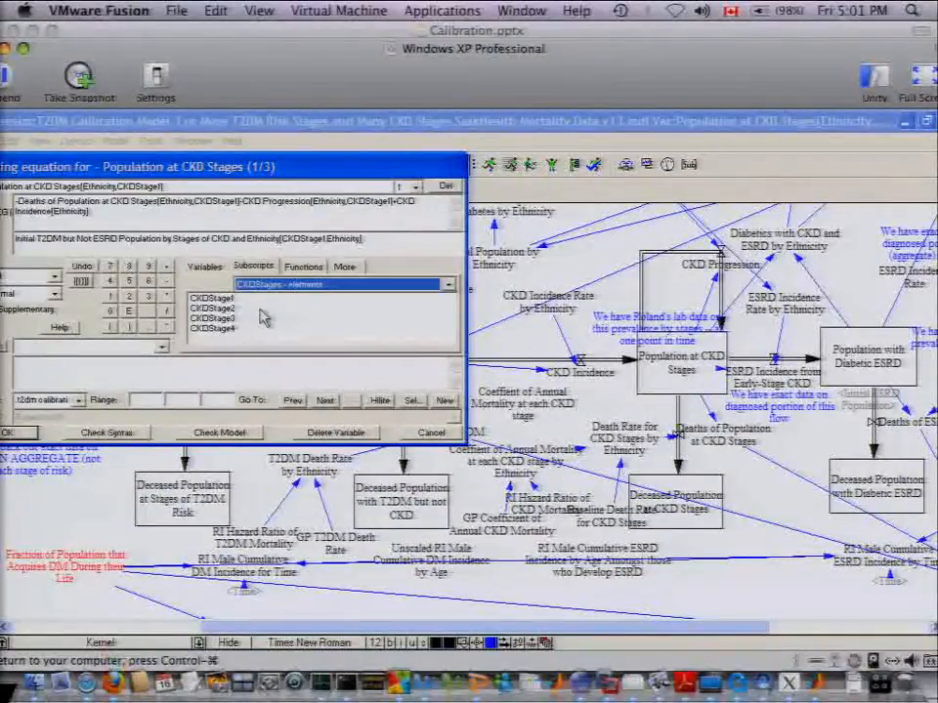
key(Escape)
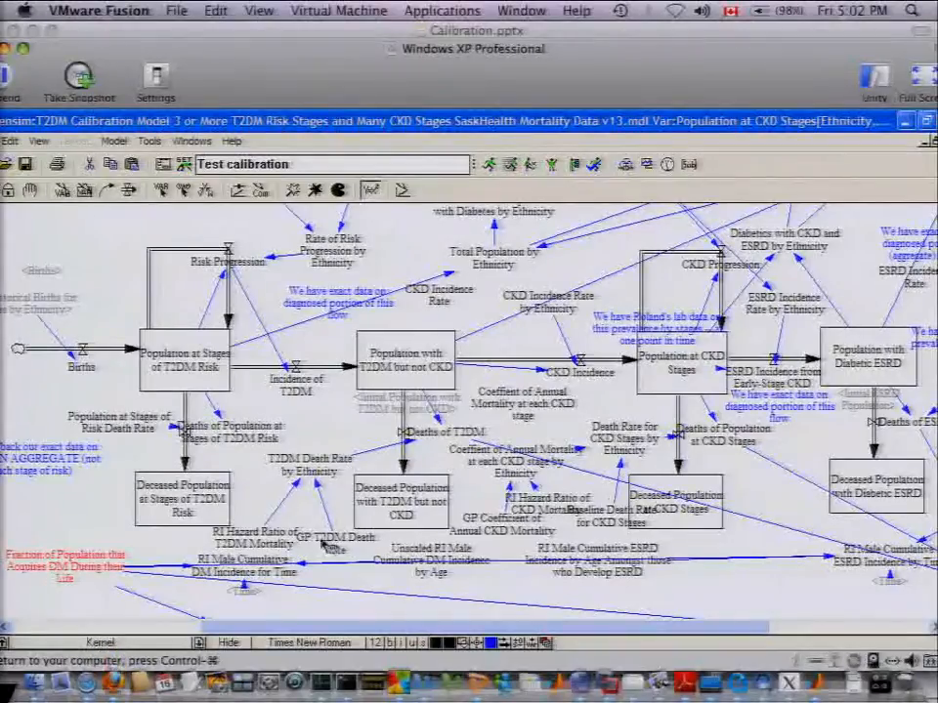
Shift the GP T2DM Death Rate variable slightly in the Kernel view
click(327, 541)
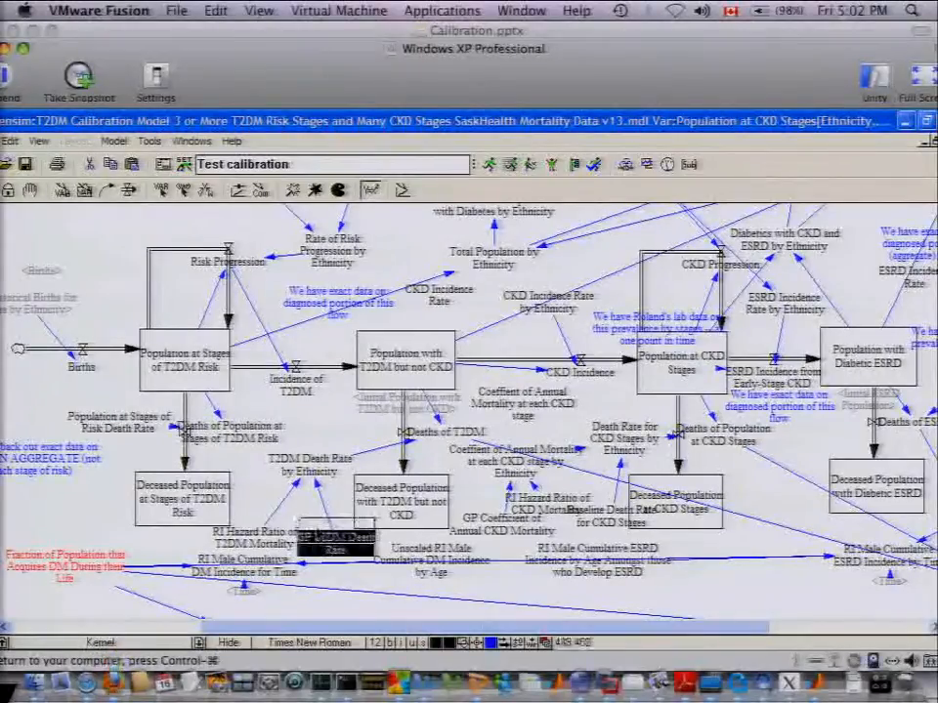
drag(322, 540, 327, 528)
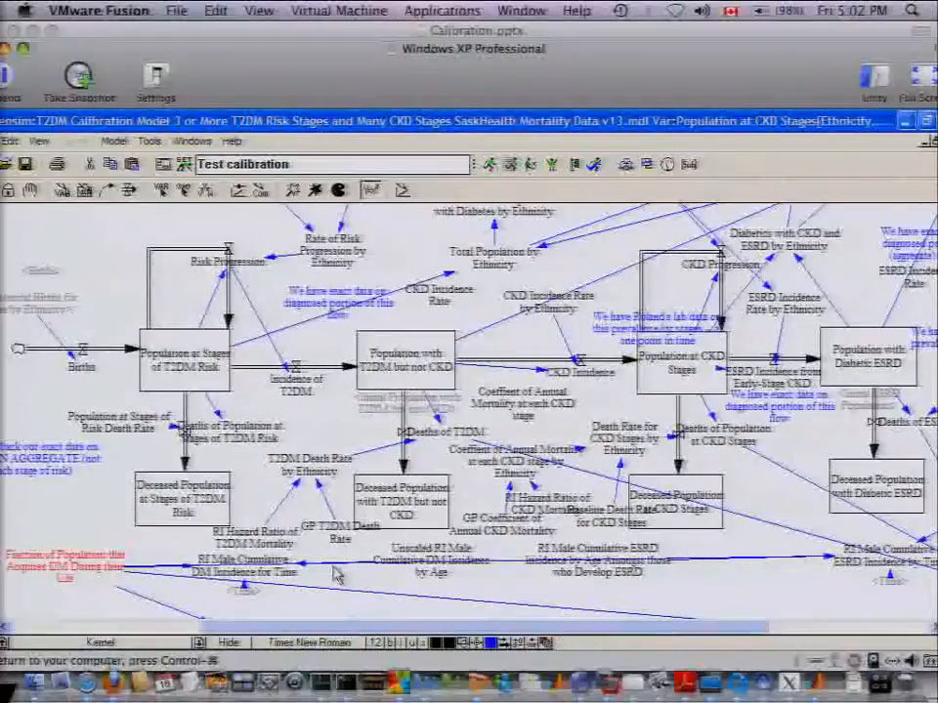
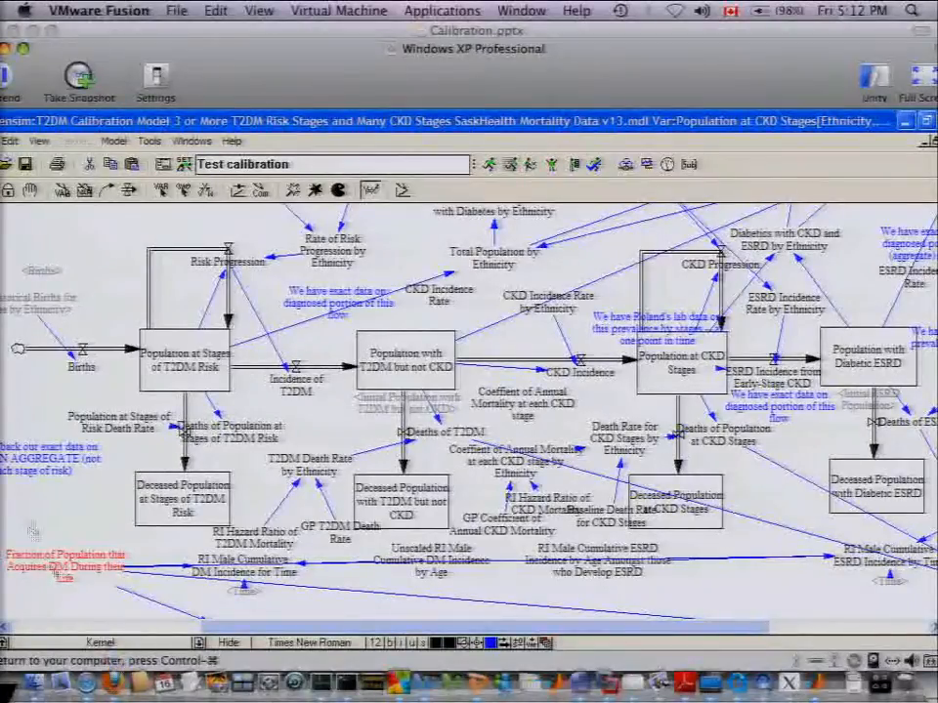
Switch the model from the Kernel view to the Calibration view
click(90, 643)
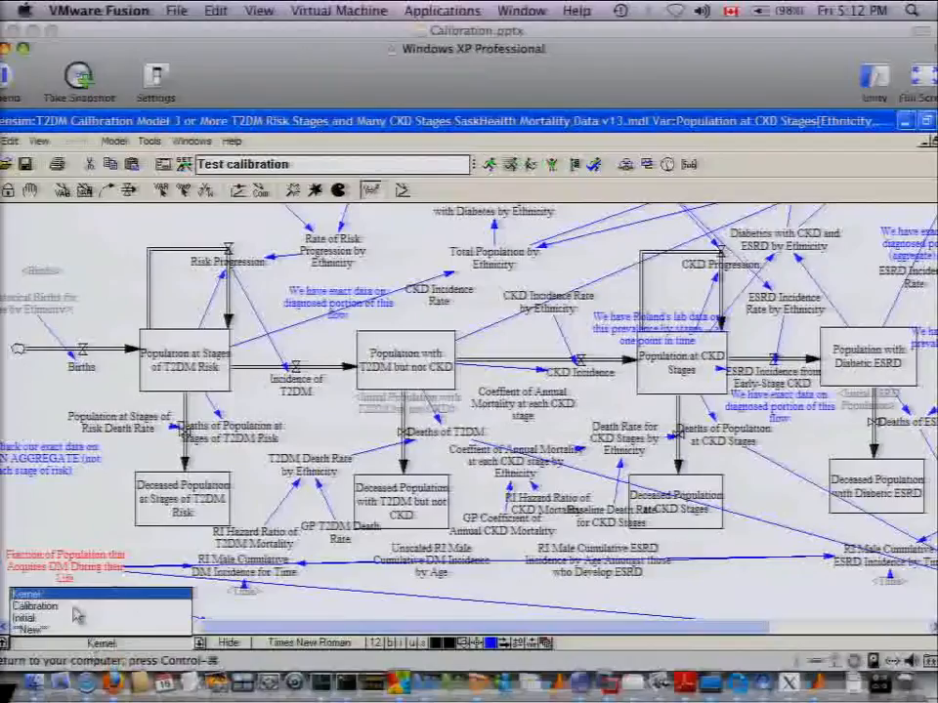
click(68, 606)
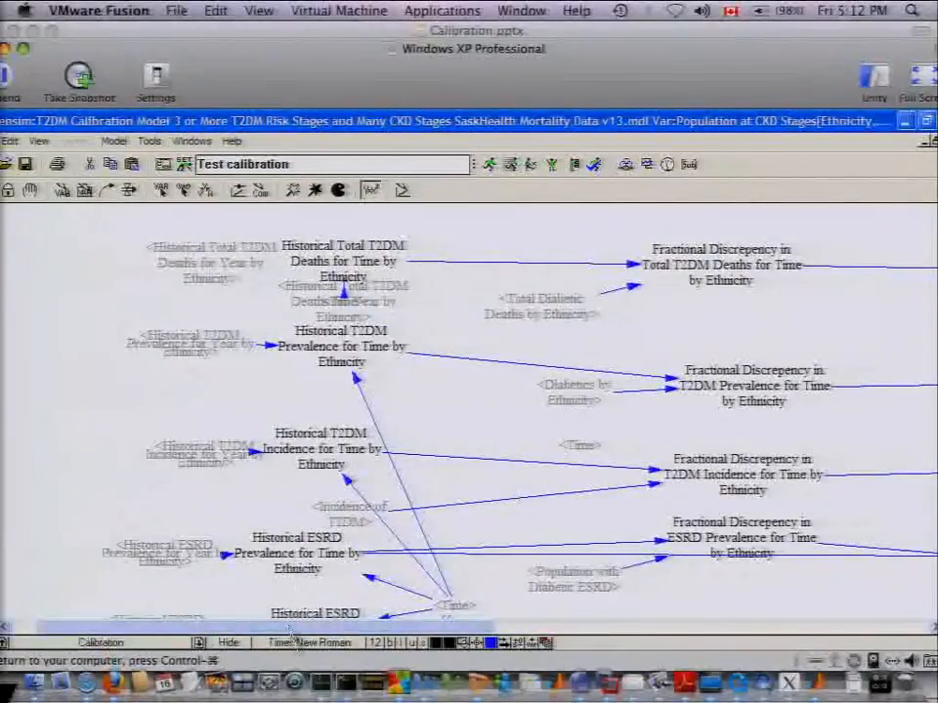
click(122, 645)
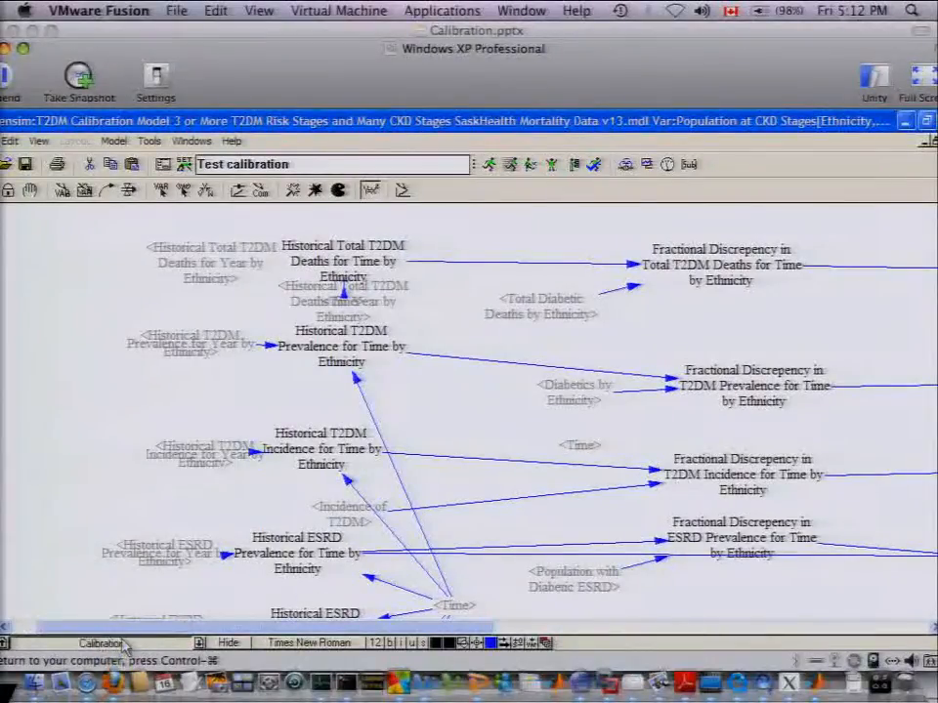
Fit the Calibration view to the screen for an overview and set its zoom to 50%
click(94, 488)
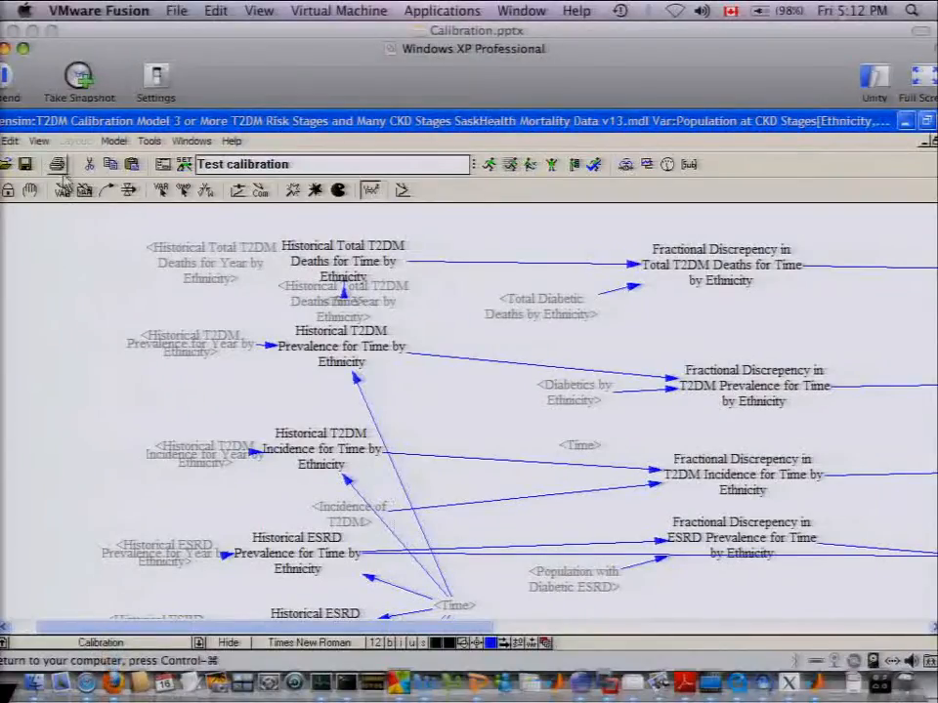
click(41, 141)
mouse_move(58, 177)
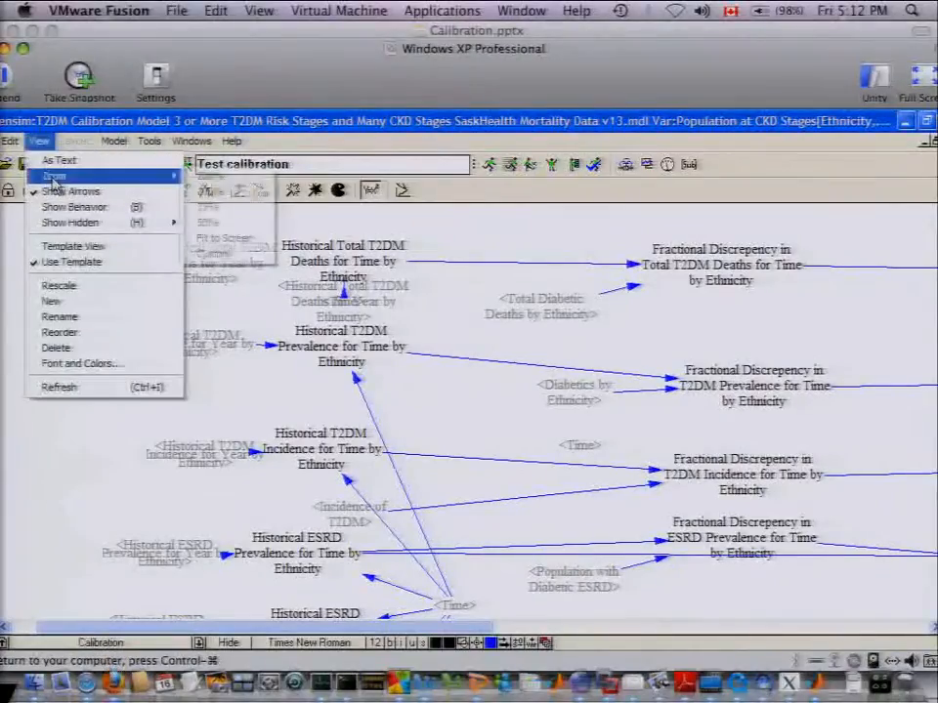
click(223, 241)
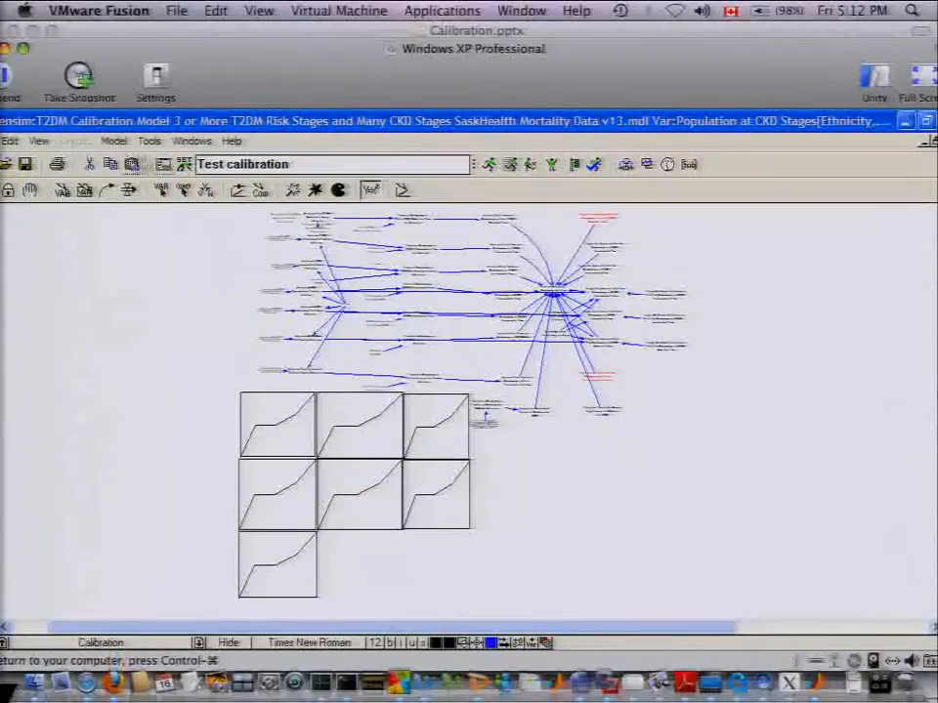
click(45, 146)
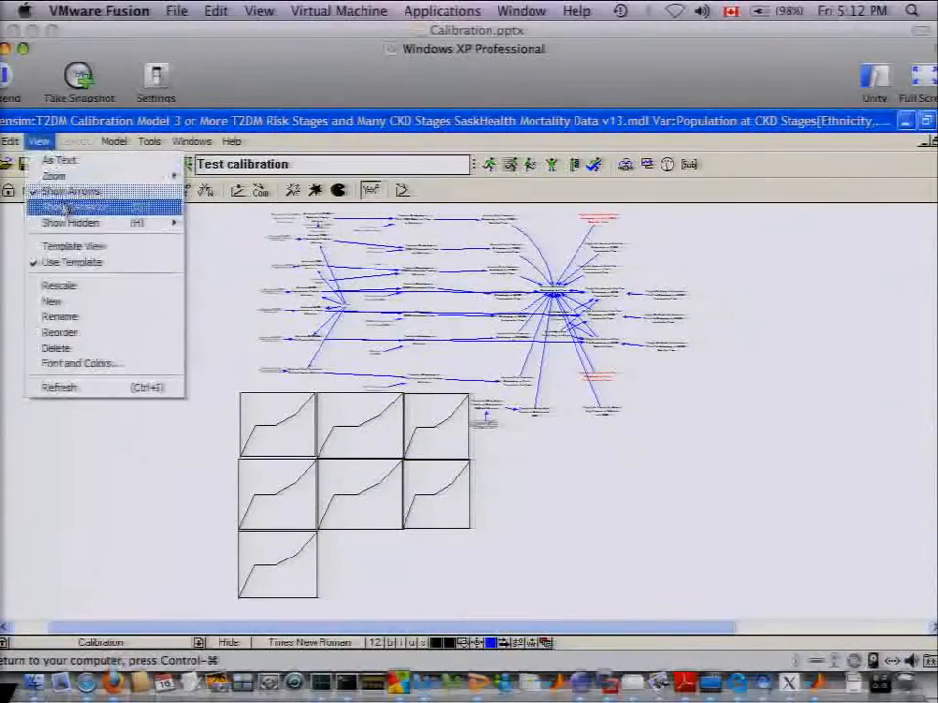
mouse_move(59, 176)
click(220, 223)
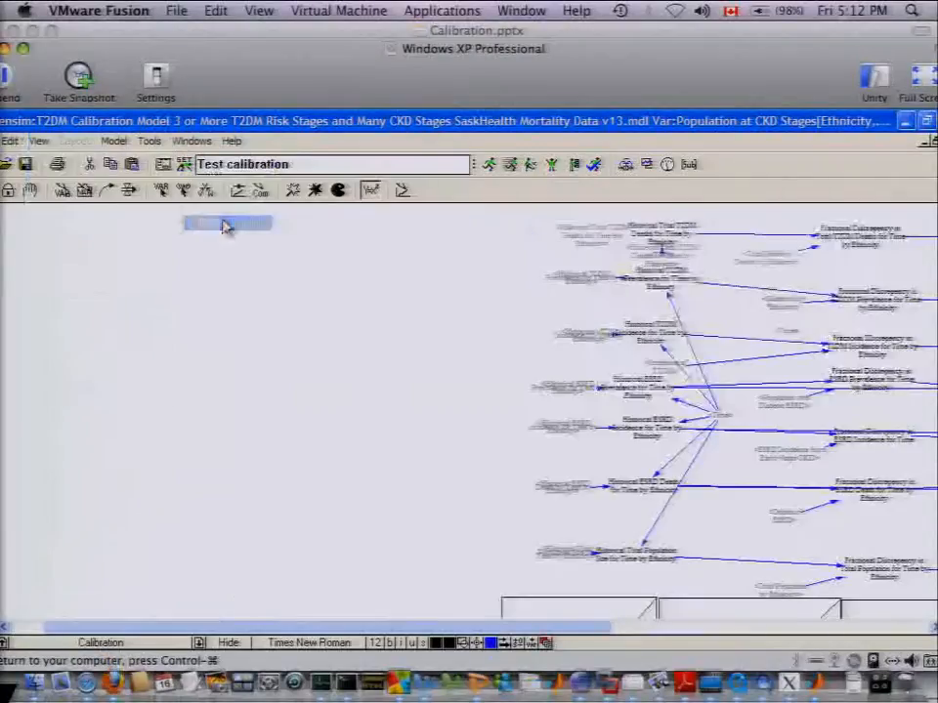
Review the equation of Absolute Calibration Discrepancy for Time and close it without changes
drag(291, 628, 603, 632)
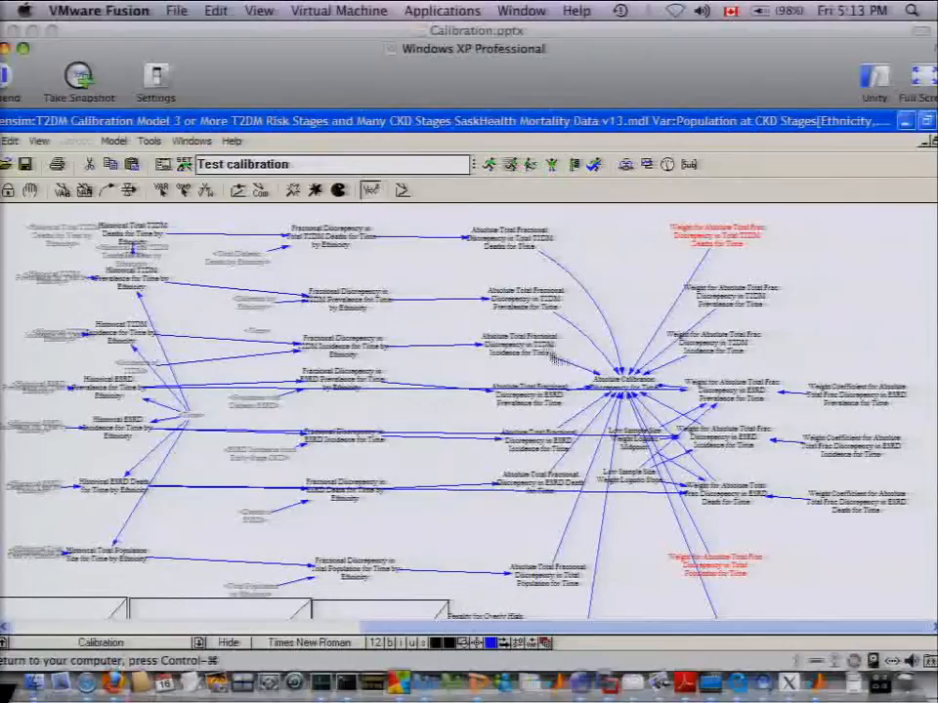
click(626, 386)
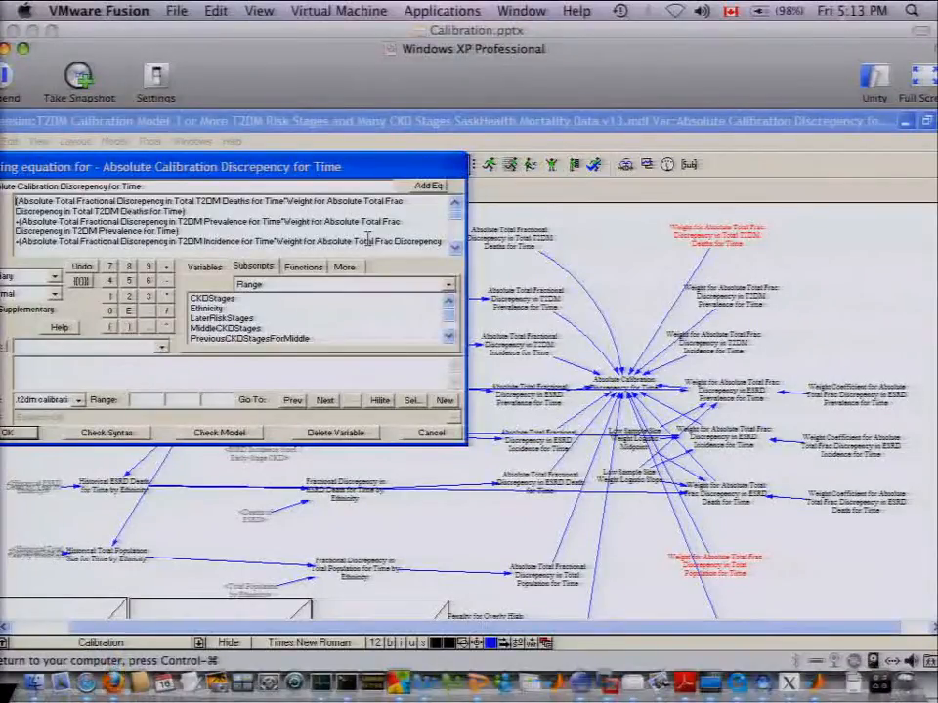
key(Escape)
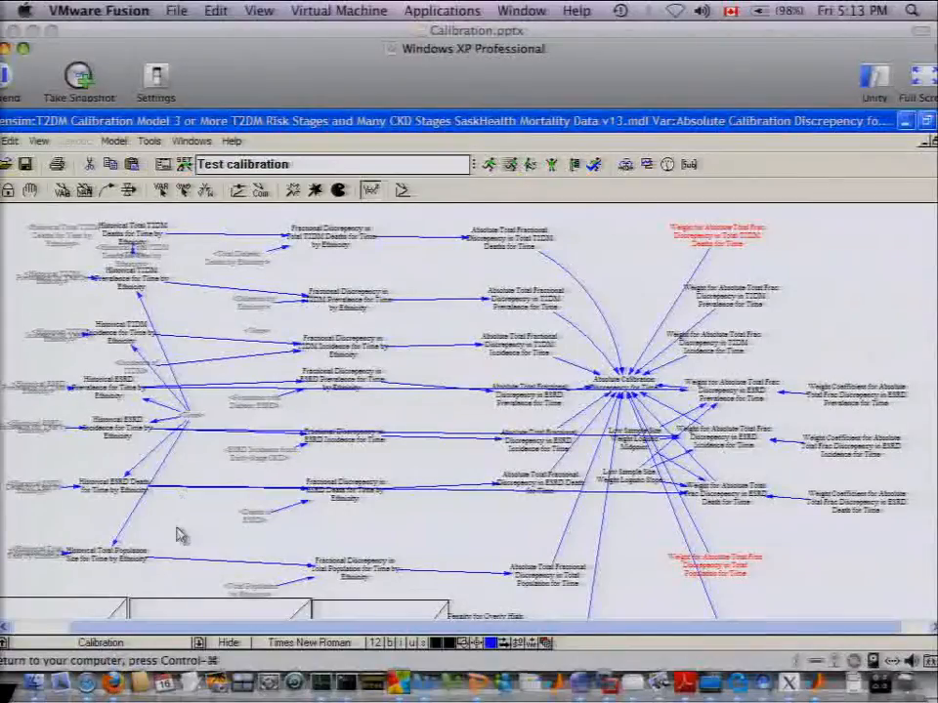
Inspect the lookup graph and data of Historical Total T2DM Deaths for Year by Ethnicity and close both without changes
drag(116, 631, 86, 633)
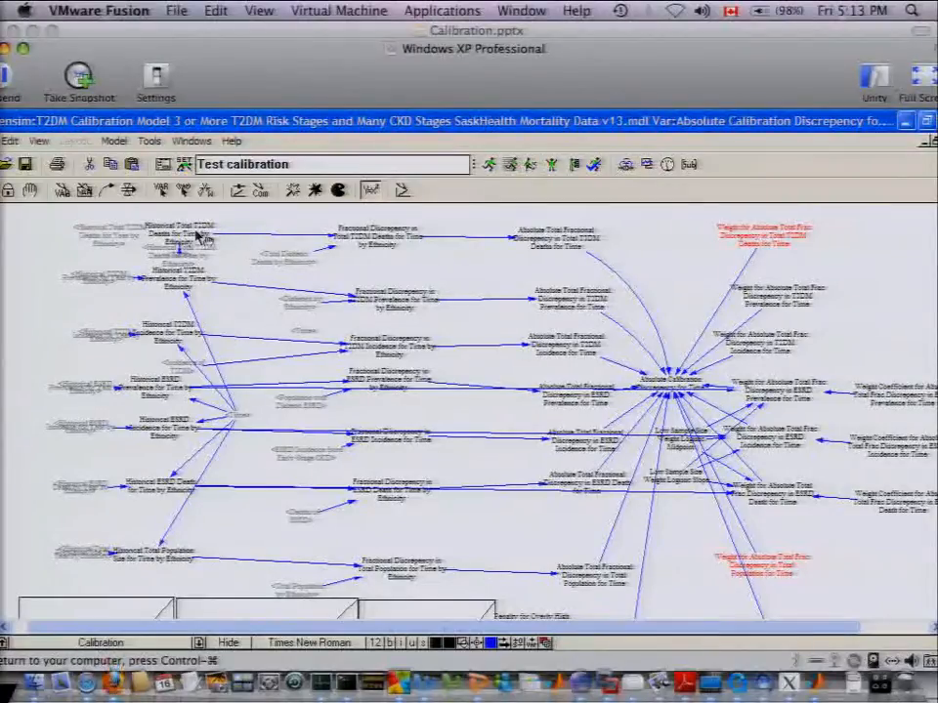
click(82, 246)
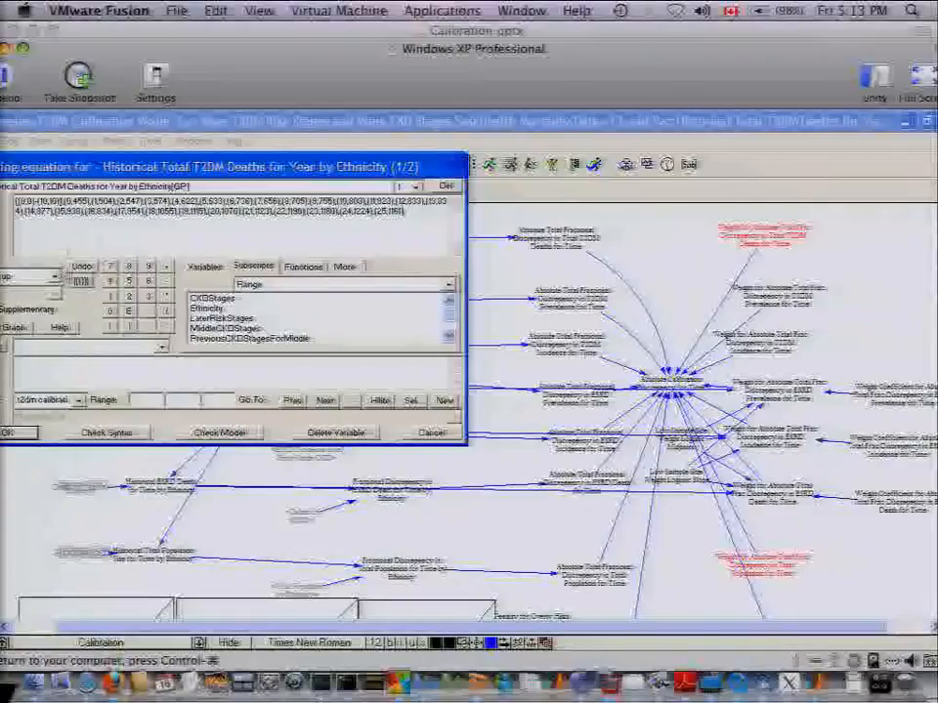
click(15, 327)
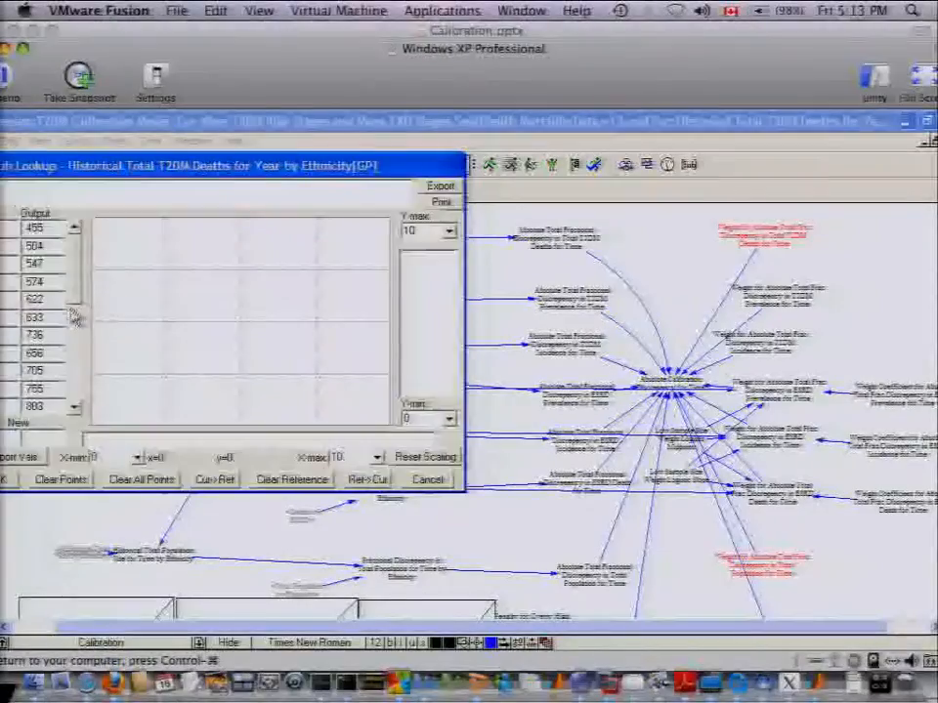
drag(102, 183, 149, 185)
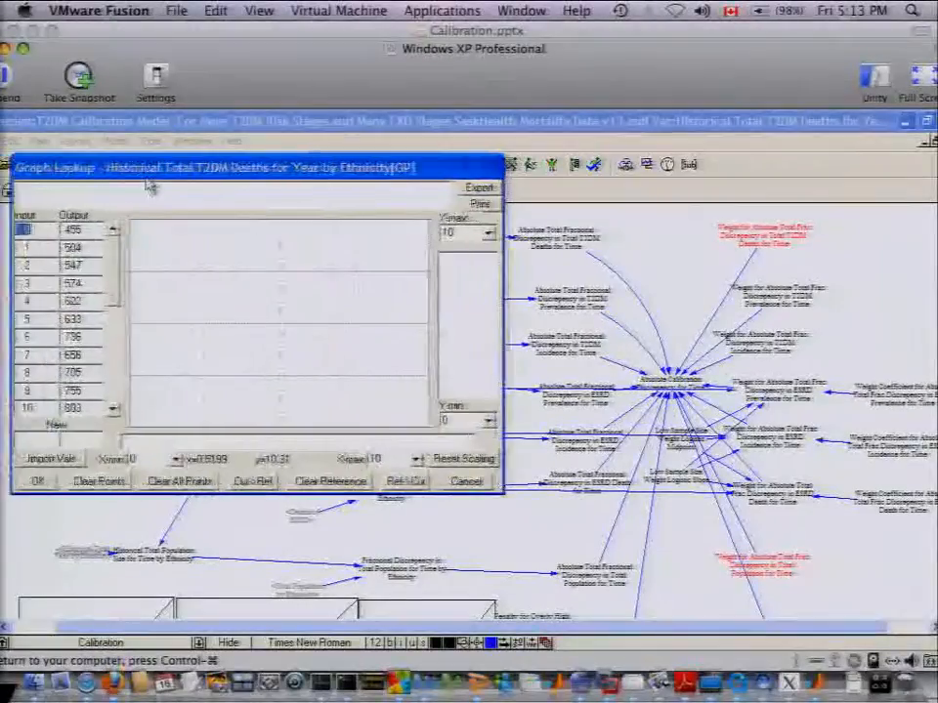
click(468, 486)
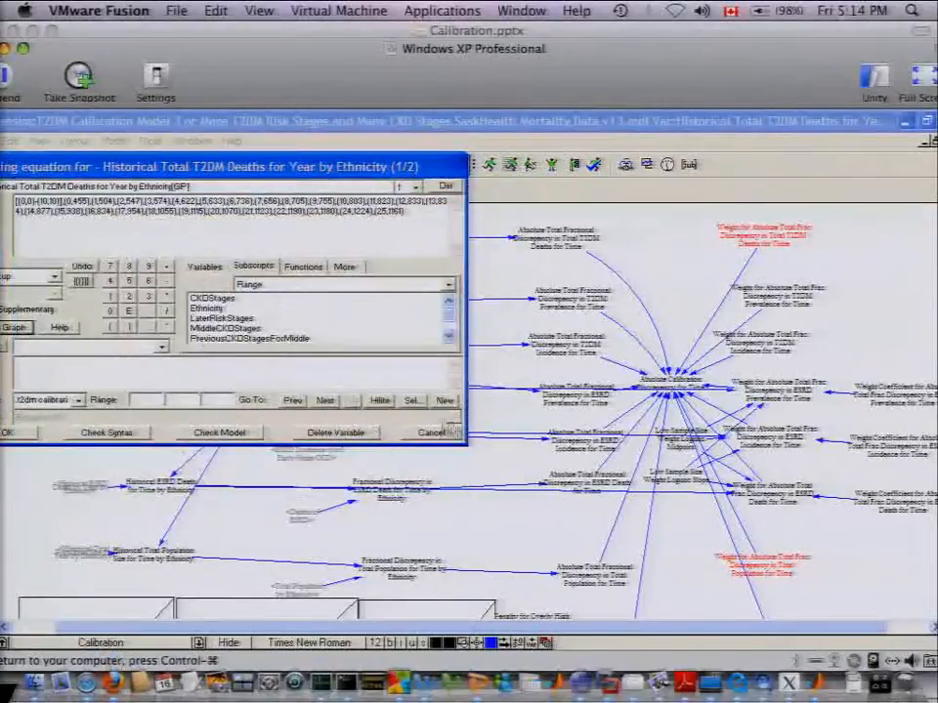
click(435, 432)
Inspect the lookup graph of Historical T2DM Incidence for Year by Ethnicity and close it and the equation without changes
click(100, 335)
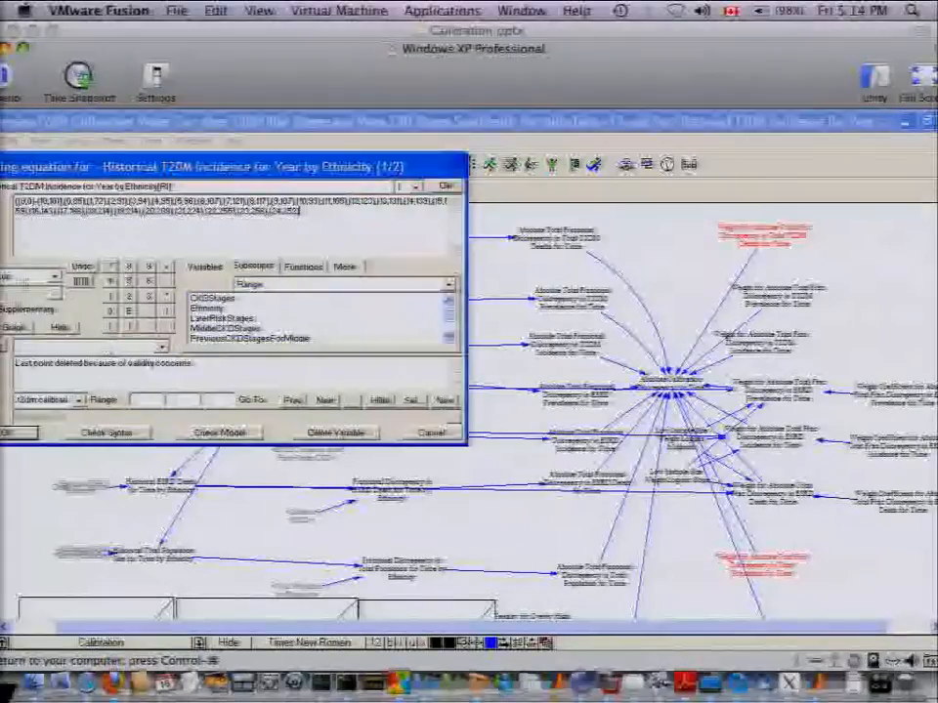
click(13, 327)
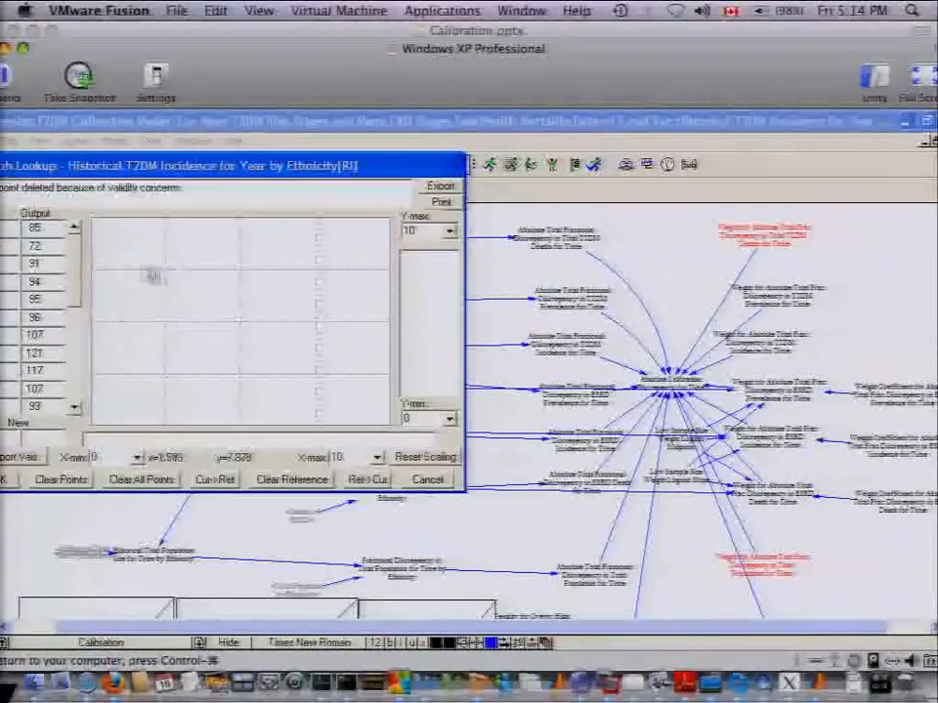
click(415, 480)
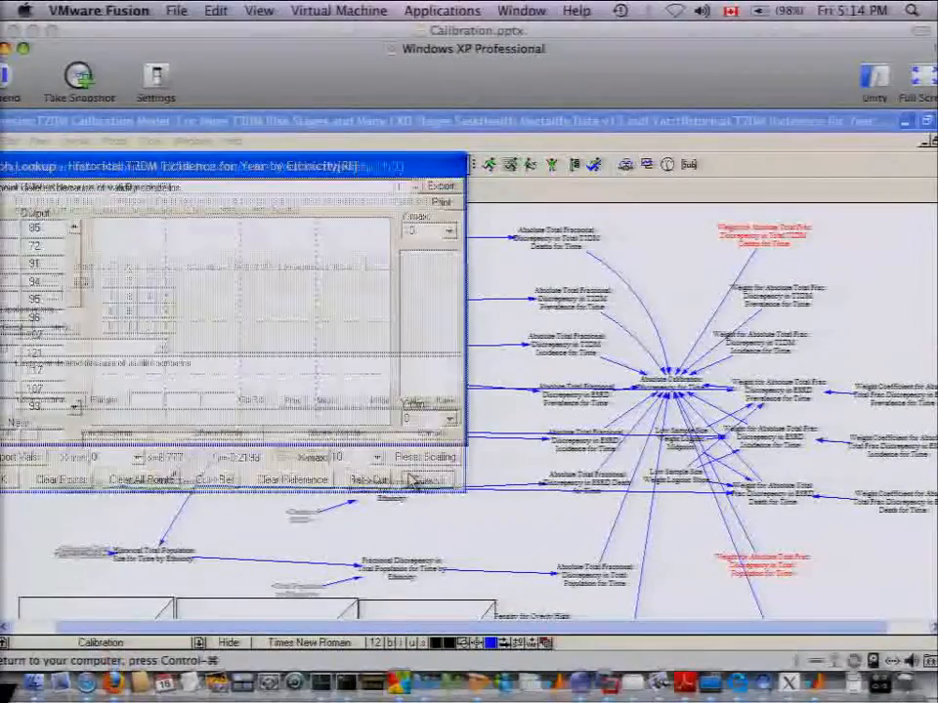
click(429, 440)
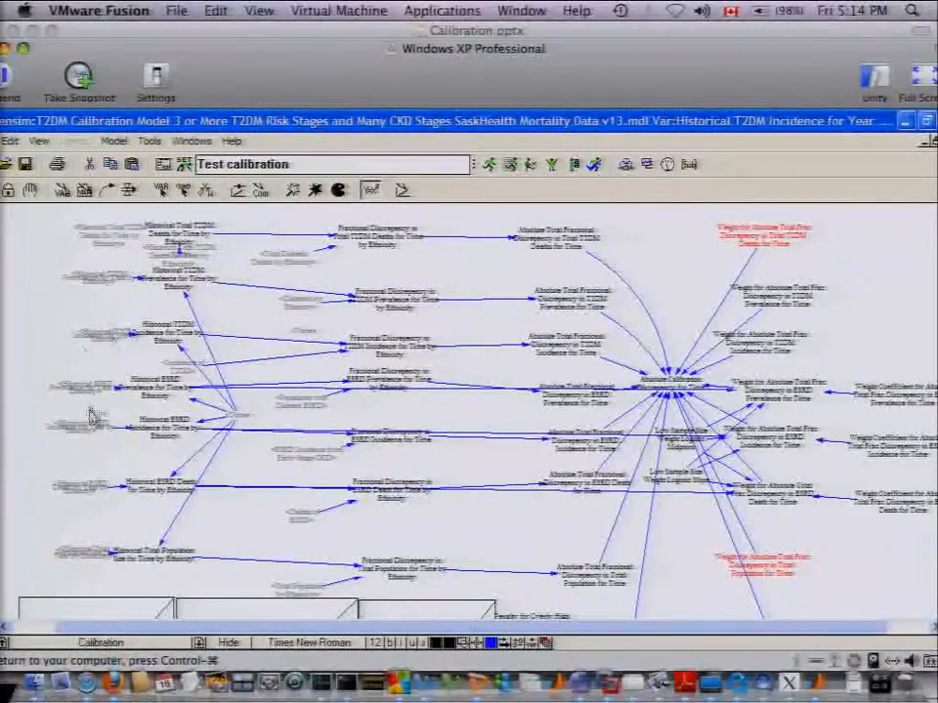
Check the equations of Historical Total T2DM Deaths for Time by Ethnicity and Total Diabetic Deaths by Ethnicity, closing each without changes
click(174, 241)
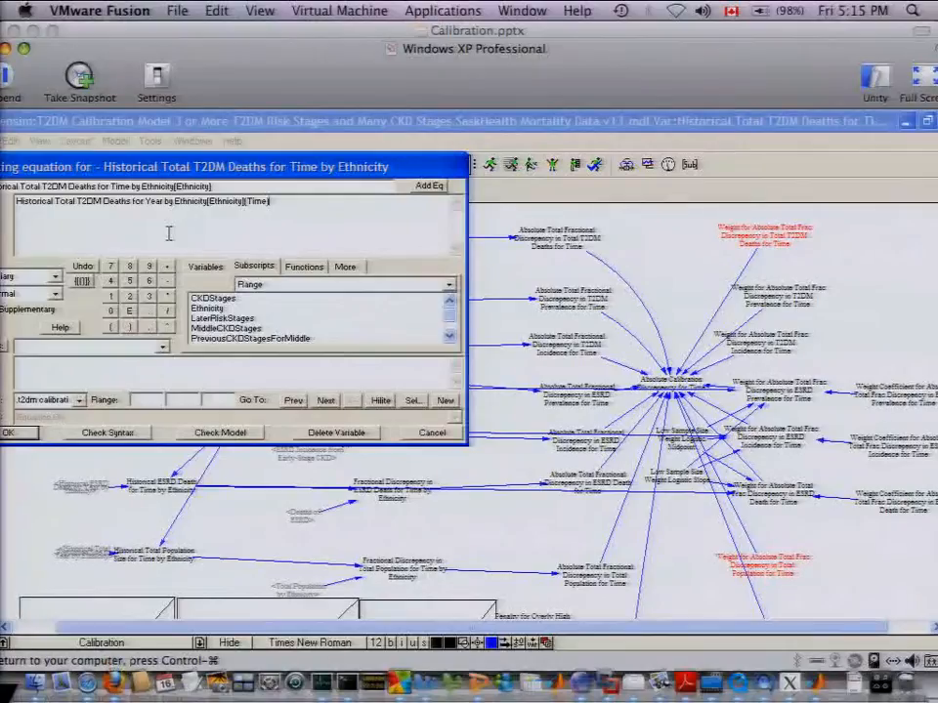
click(432, 432)
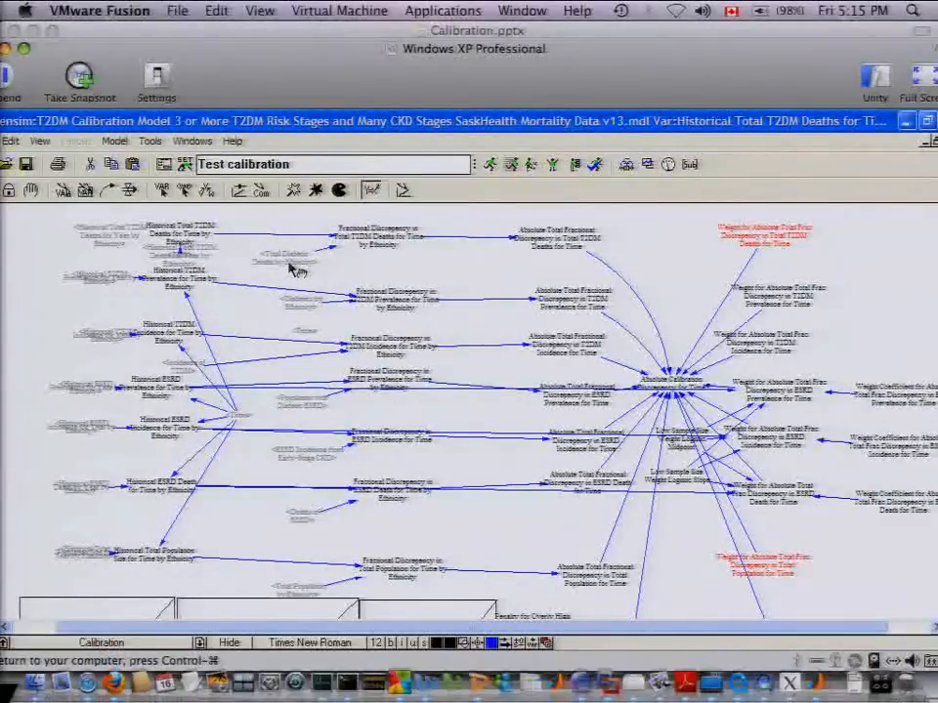
click(297, 270)
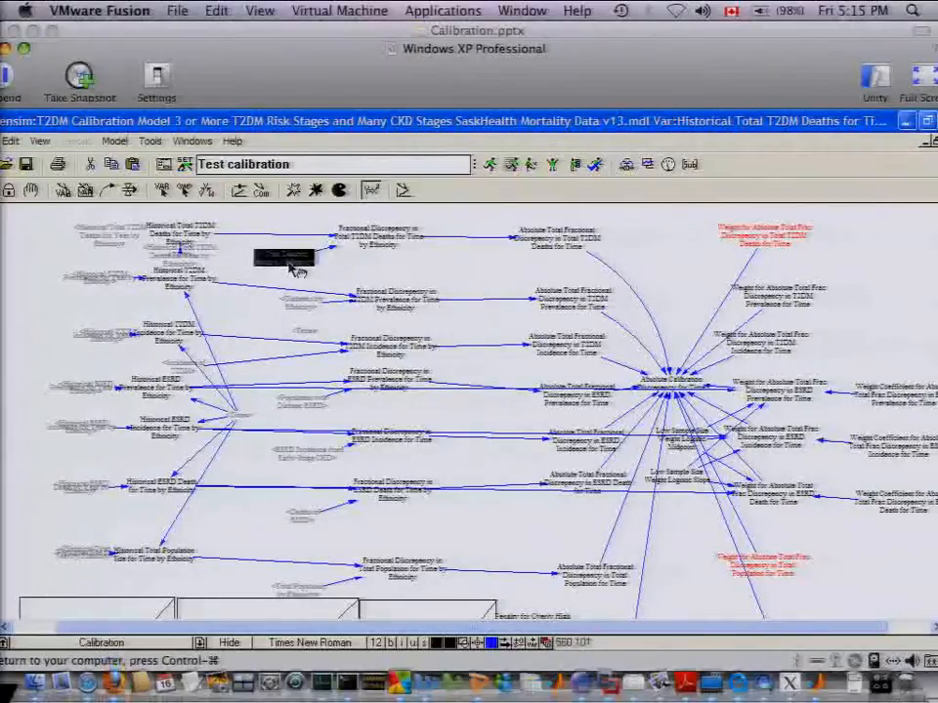
double_click(297, 269)
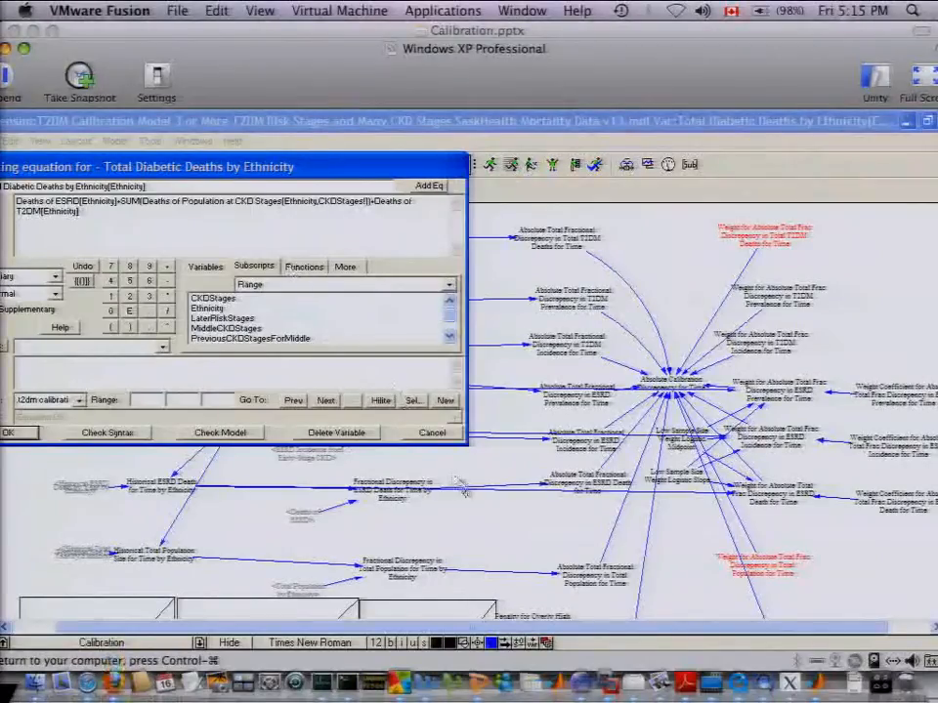
click(435, 436)
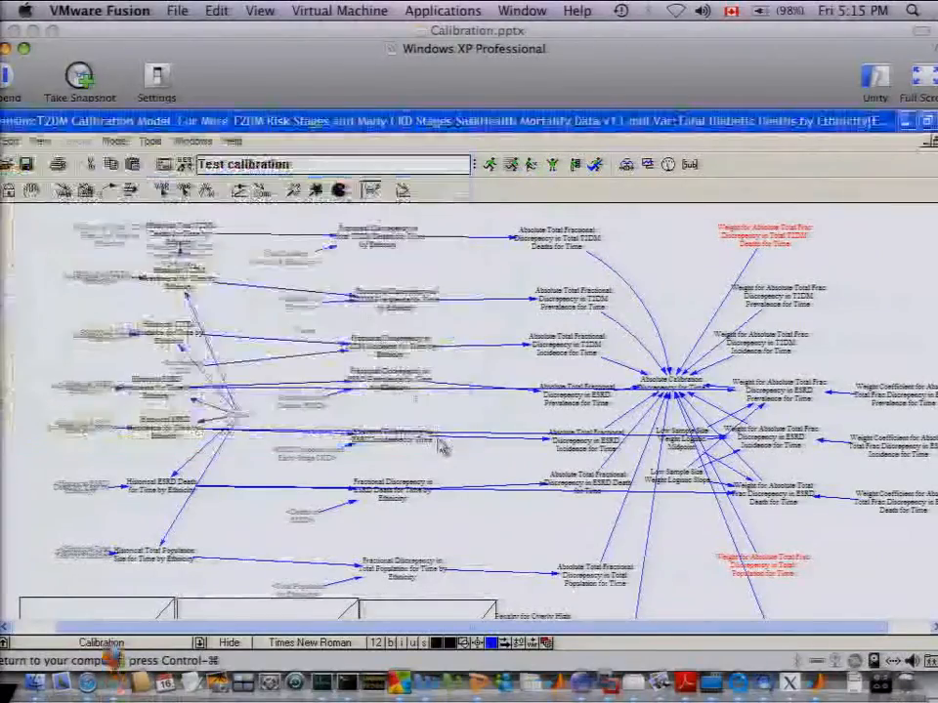
Examine the equation of Fractional Discrepancy in Total T2DM Deaths for Time by Ethnicity and close it without changes
click(369, 247)
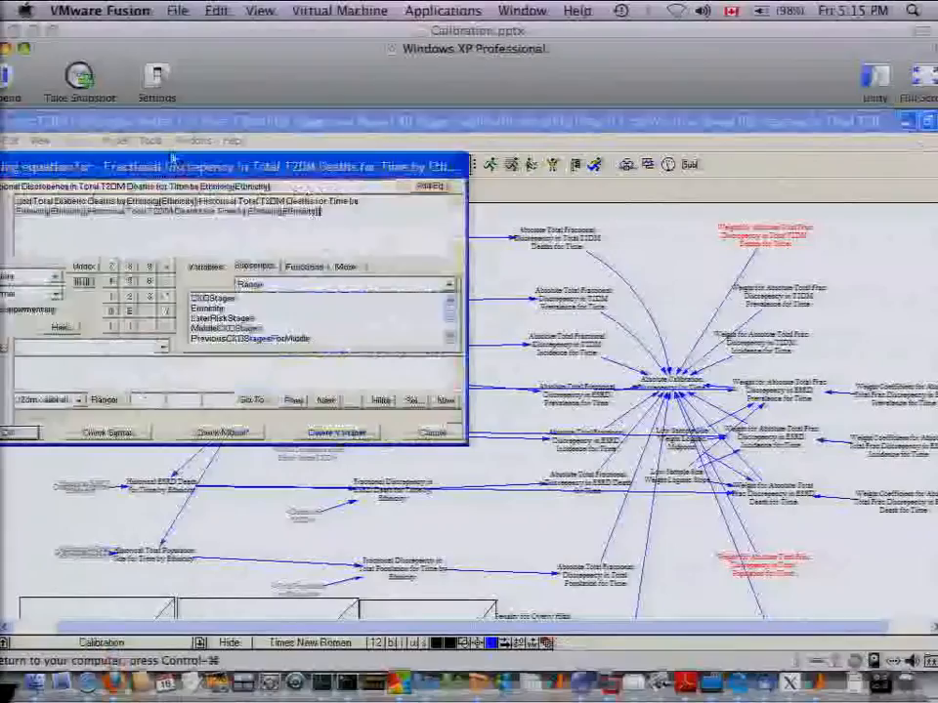
drag(172, 164, 340, 197)
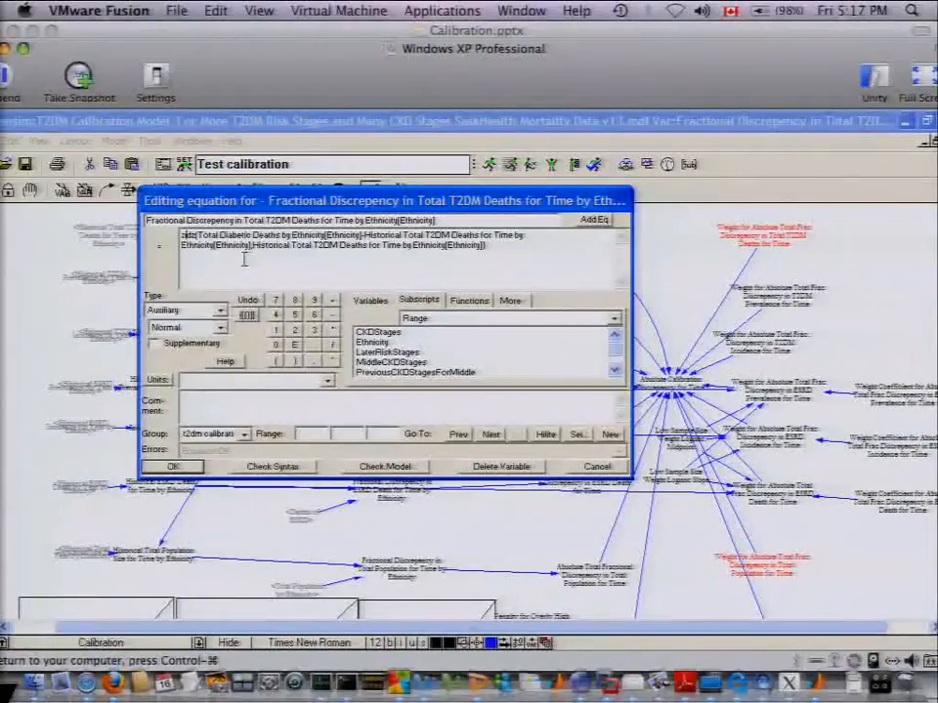
key(Escape)
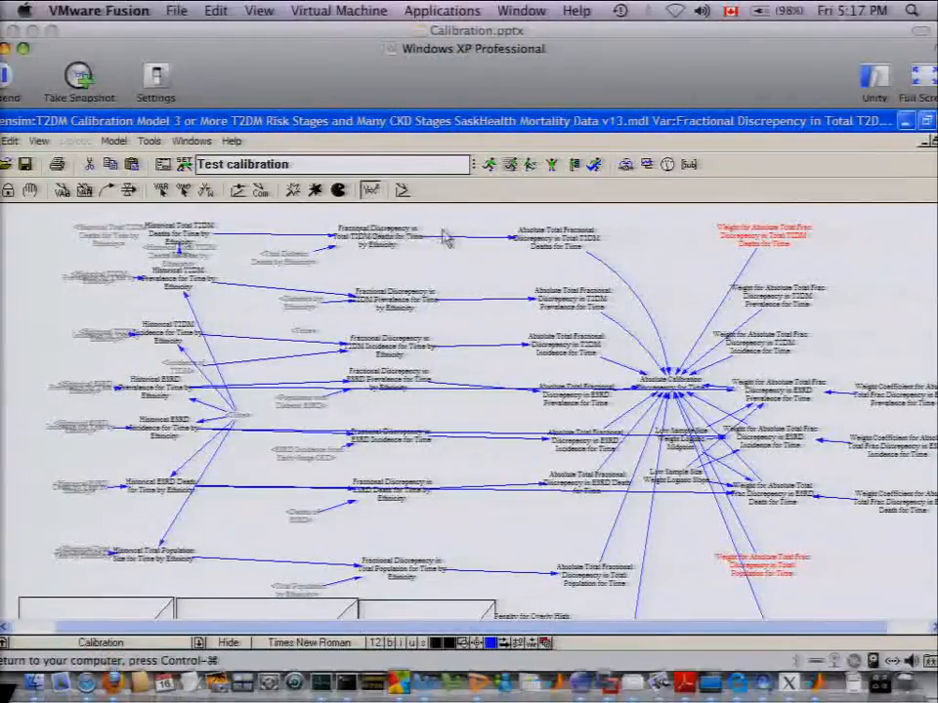
Examine the equation of Absolute Total Fractional Discrepancy in Total T2DM Deaths for Time and close it without changes
click(563, 242)
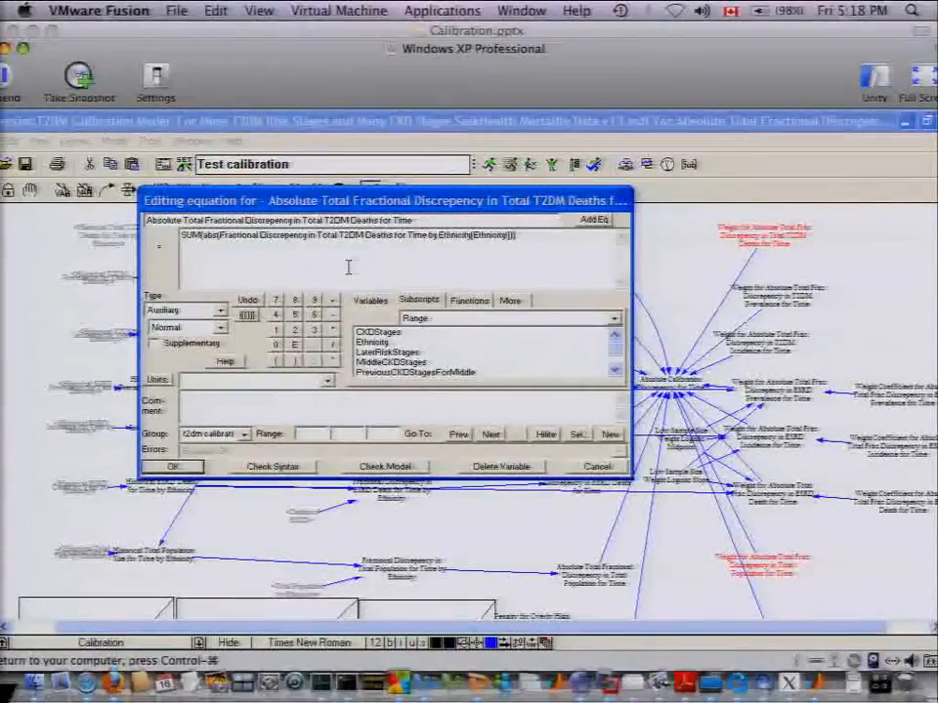
key(Escape)
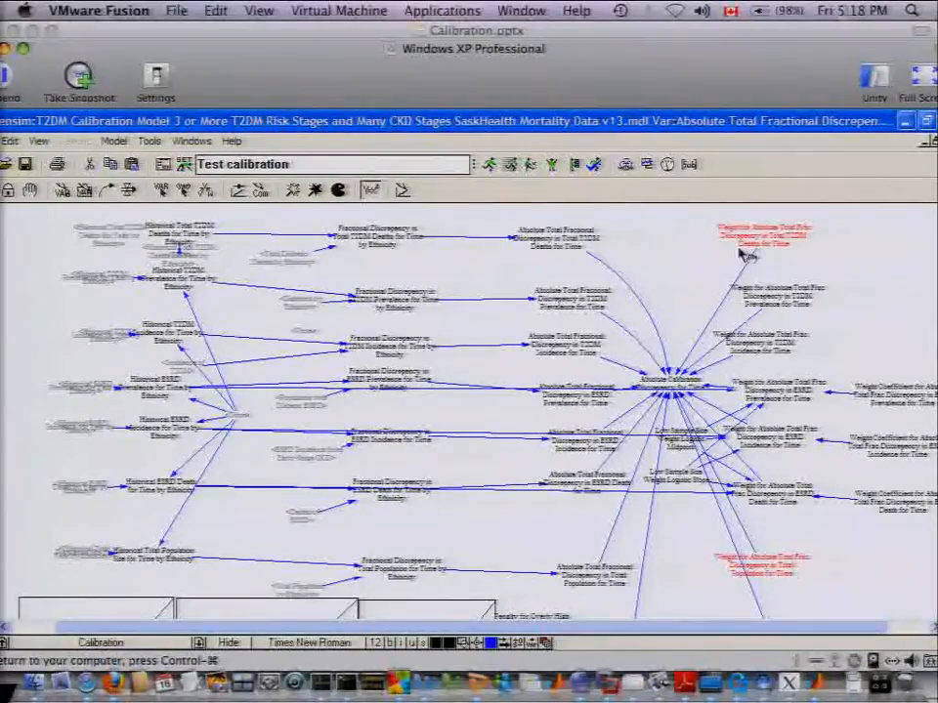
double_click(547, 244)
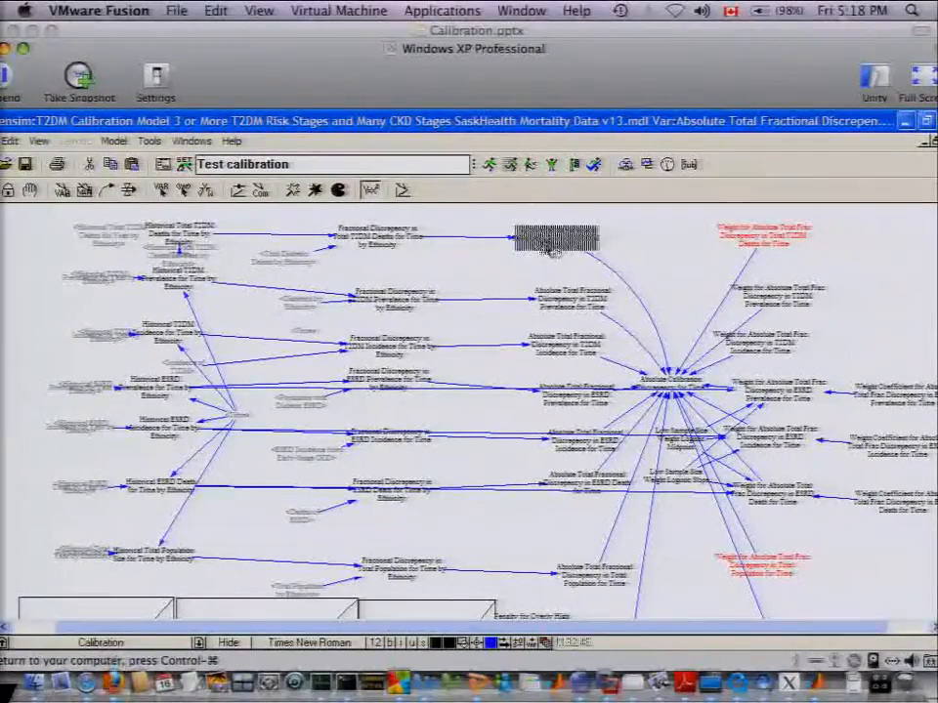
key(Escape)
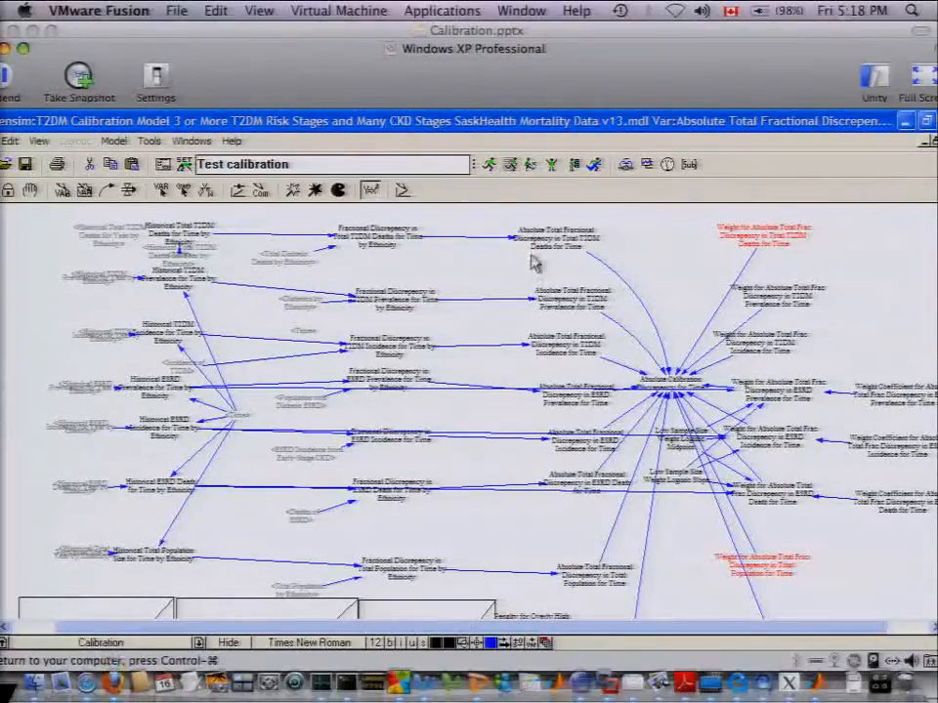
Check the discrepancy weight equations for Total T2DM Deaths, T2DM Prevalence and ESRD Death for Time, closing each without changes
click(752, 253)
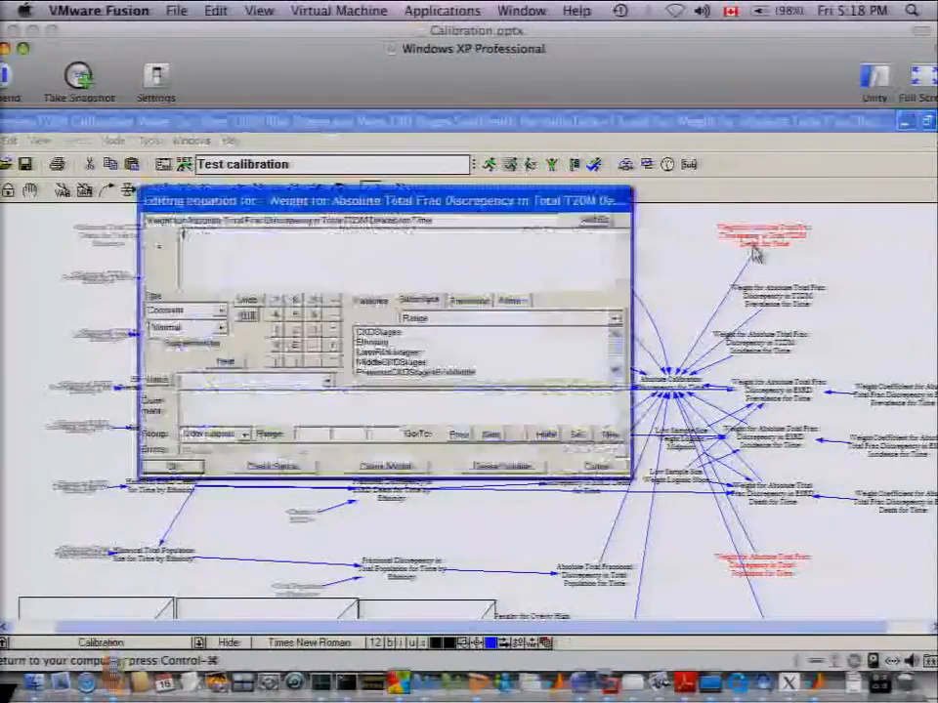
key(Escape)
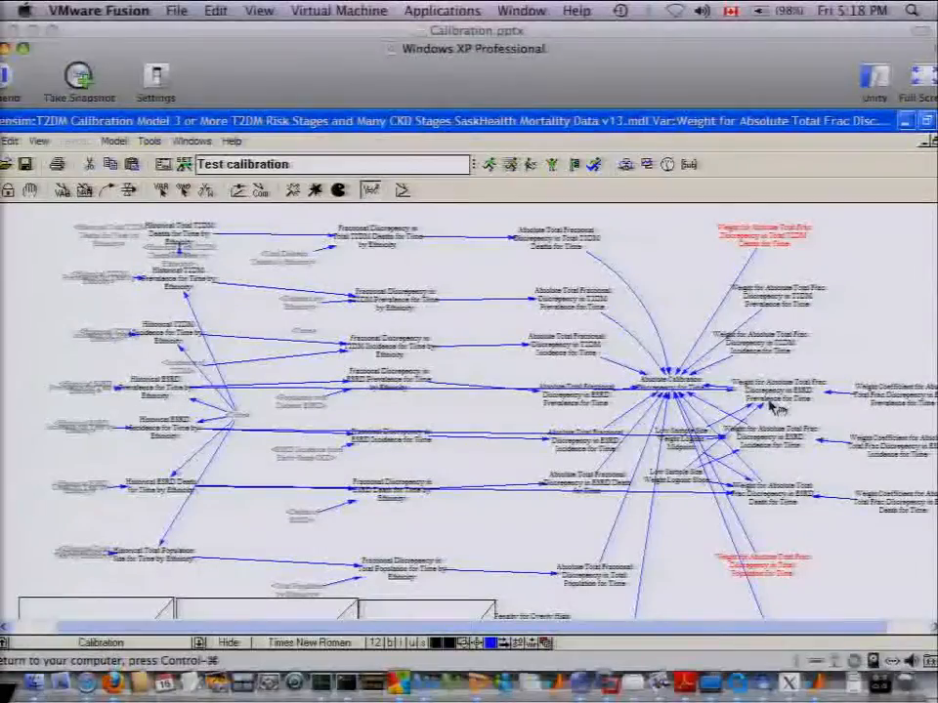
click(781, 310)
key(Escape)
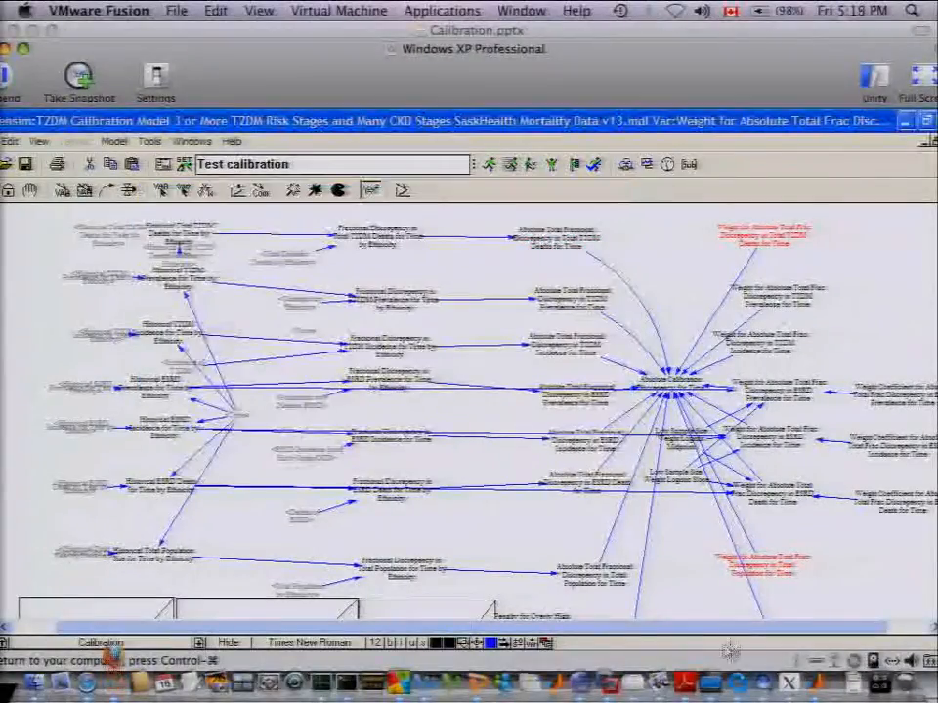
click(799, 498)
key(Escape)
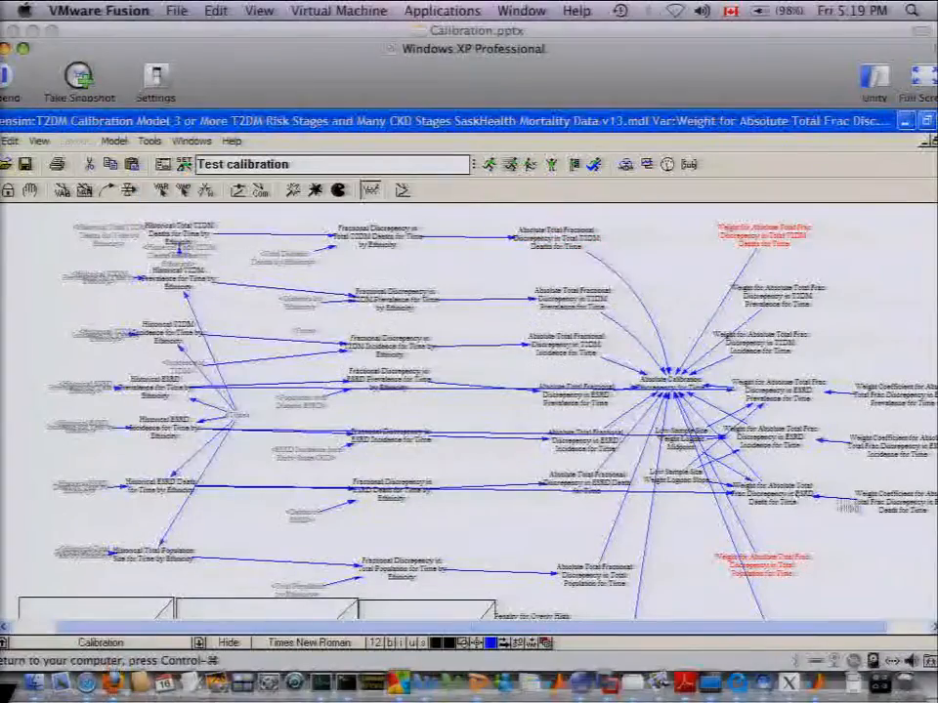
Check the equation of the weight coefficient for the ESRD Death discrepancy for Time and close it without changes
click(894, 500)
key(Escape)
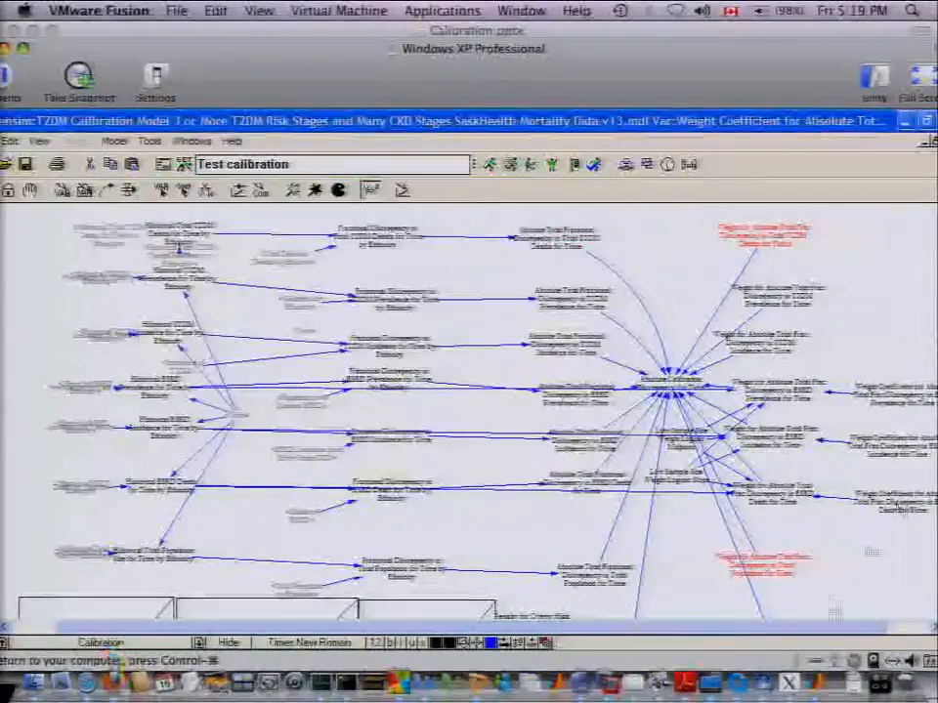
click(910, 630)
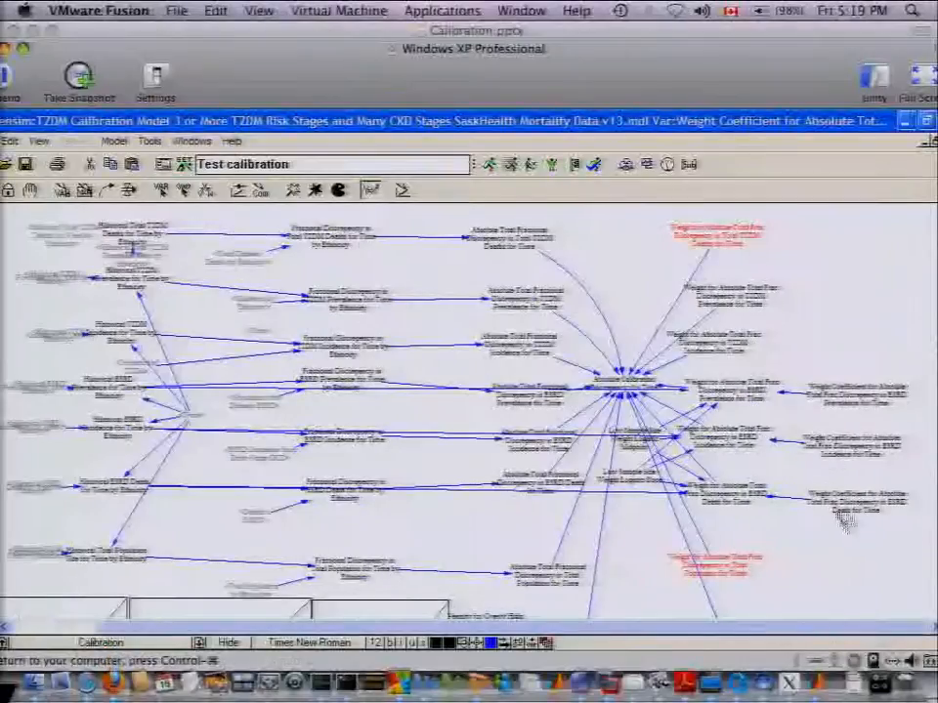
Check the equations of the T2DM Incidence weight, the ESRD Prevalence weight coefficient and the ESRD Prevalence weight for Time, closing each without changes
click(722, 350)
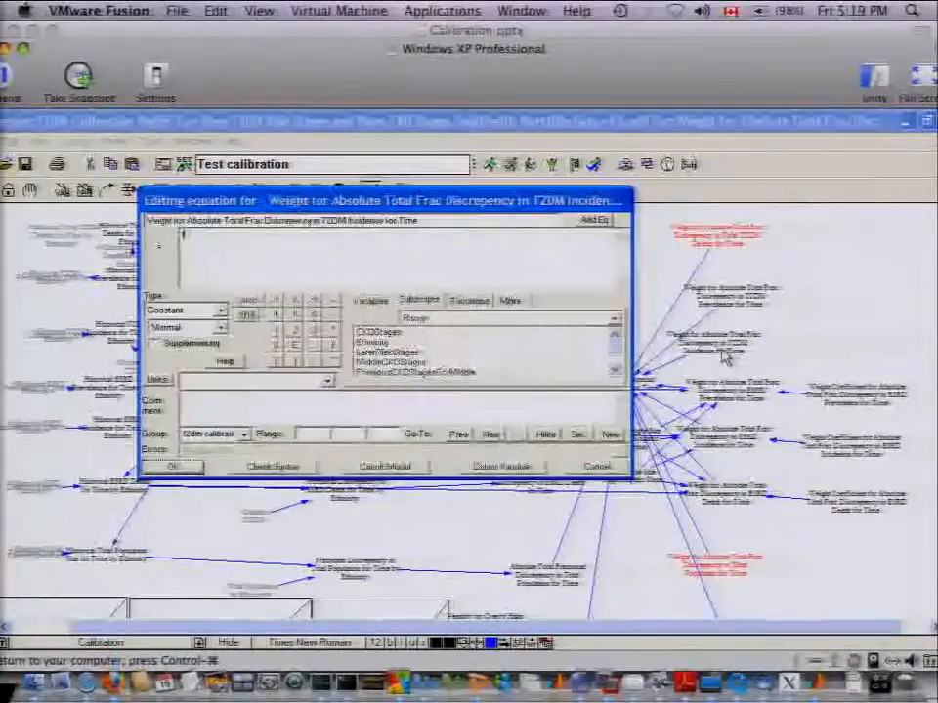
key(Escape)
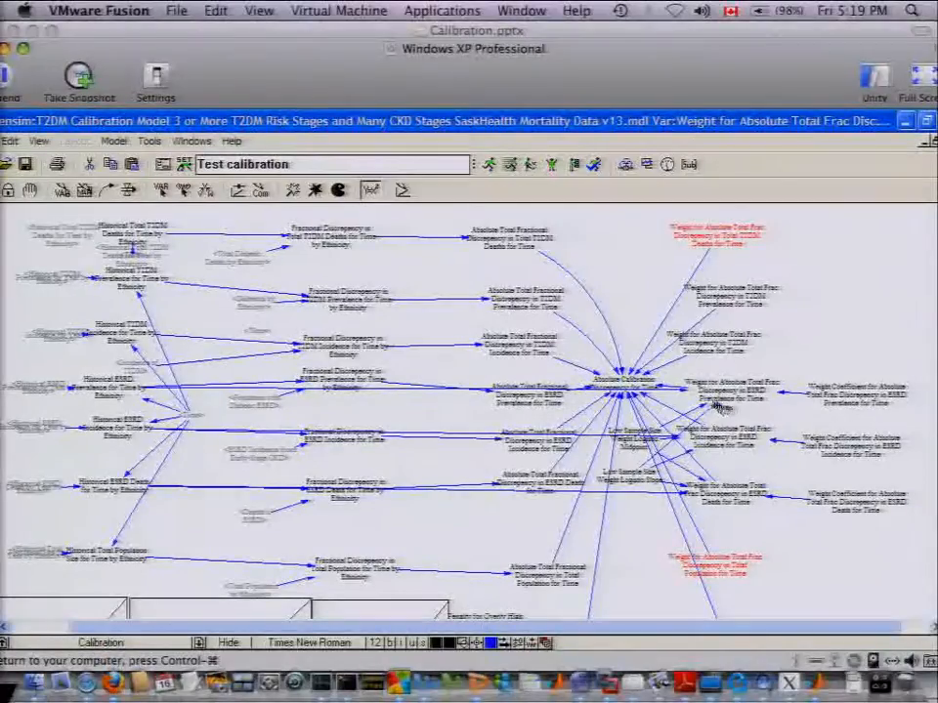
click(829, 396)
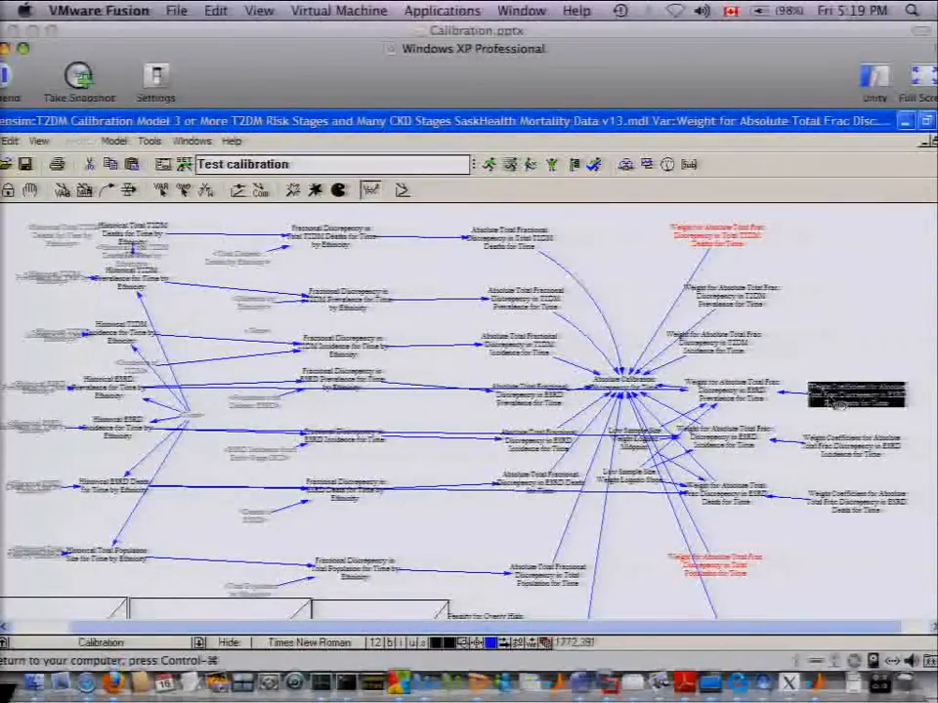
key(Escape)
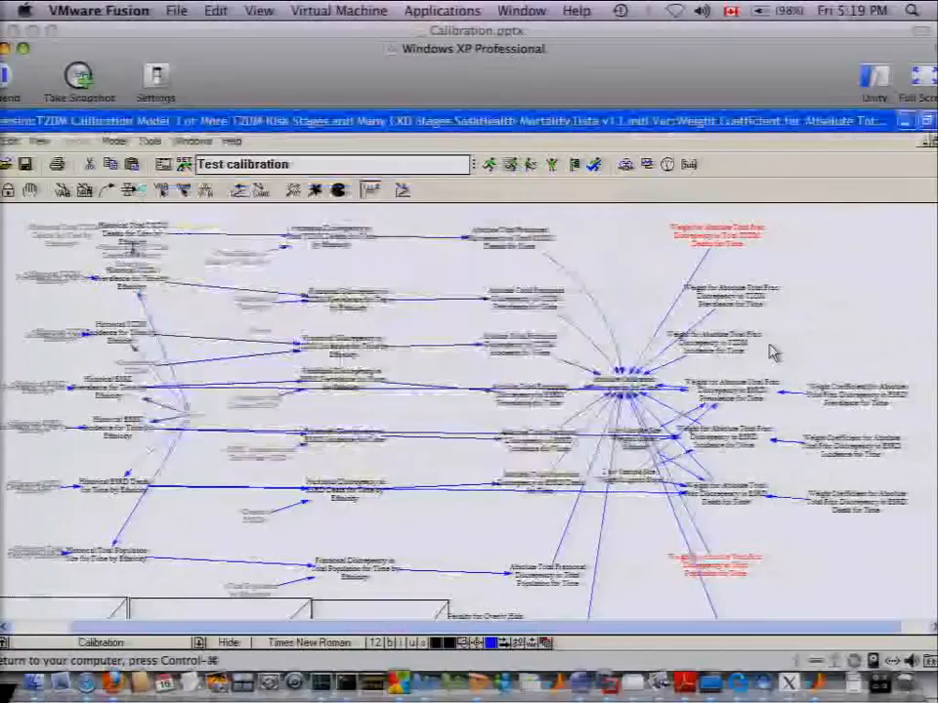
click(710, 391)
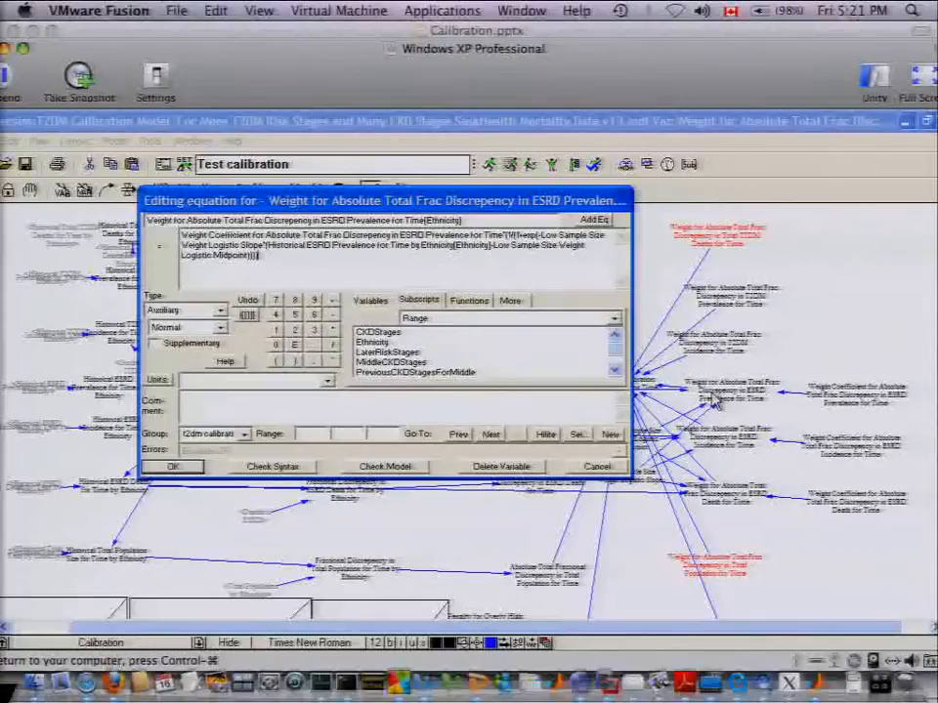
key(Escape)
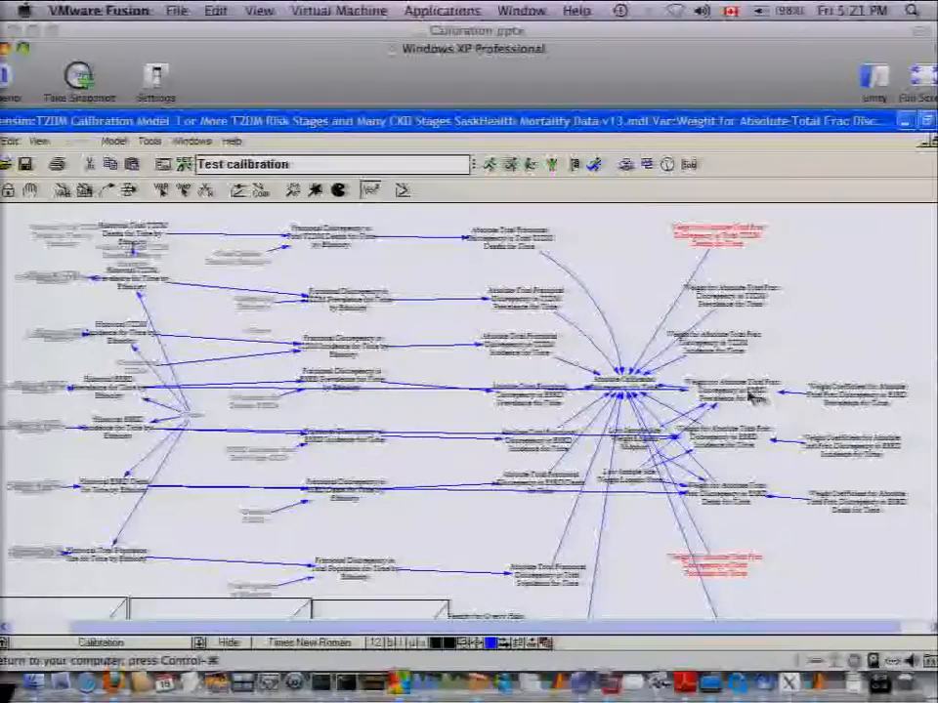
Examine the full equation of Absolute Calibration Discrepancy for Time through its last term and close it without changes
click(30, 190)
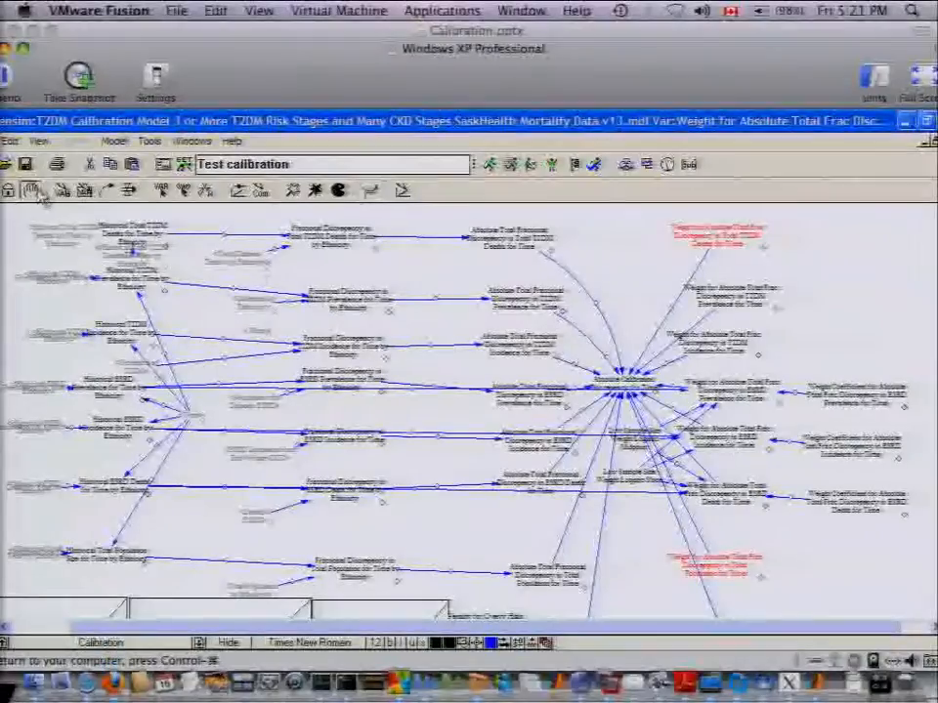
click(622, 384)
click(372, 189)
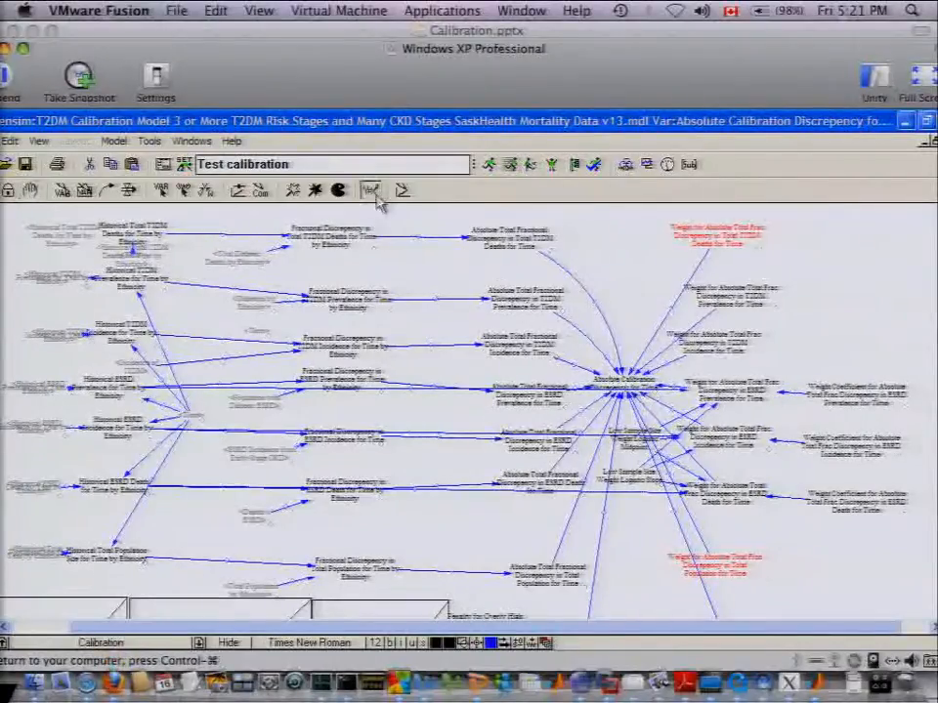
click(622, 384)
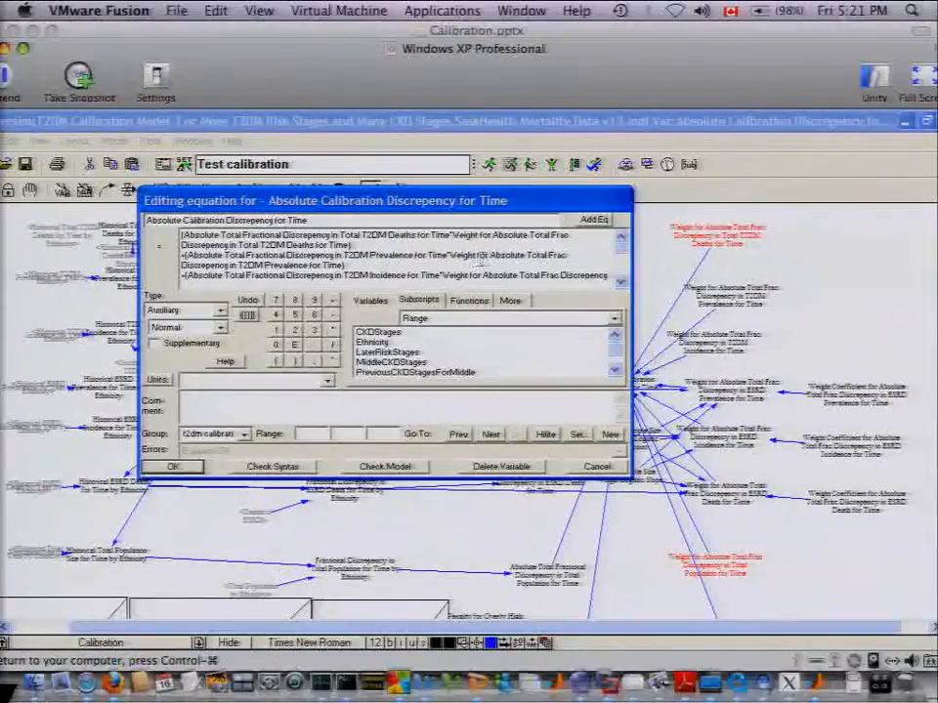
scroll(484, 258, down, 1)
scroll(485, 256, down, 5)
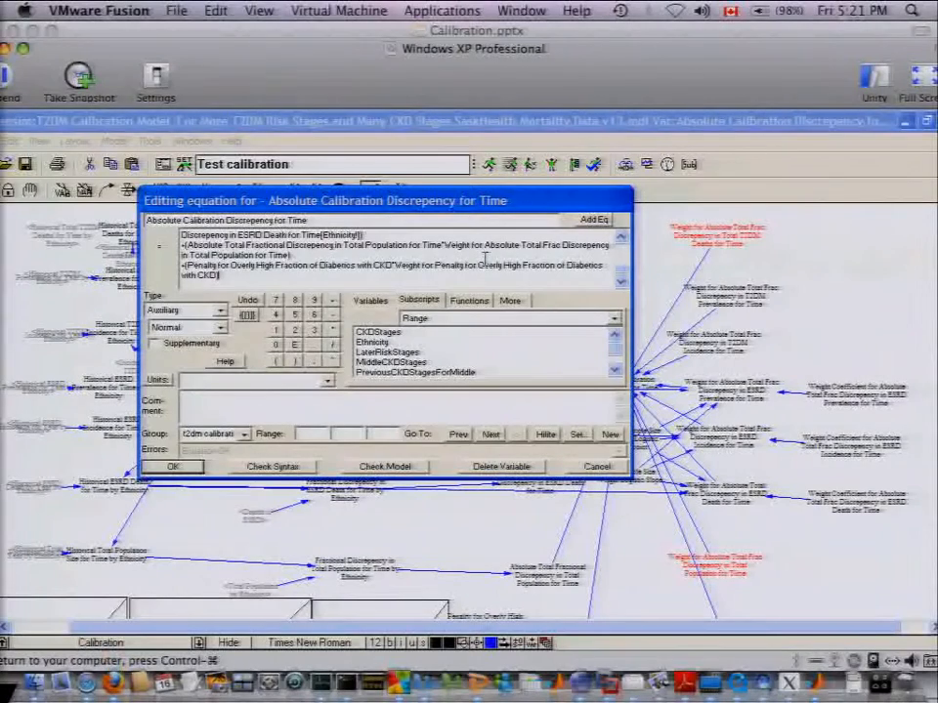
key(Escape)
Move the Windows XP Professional virtual machine window so that the model window's vertical scroll bar is on screen
mouse_move(935, 3)
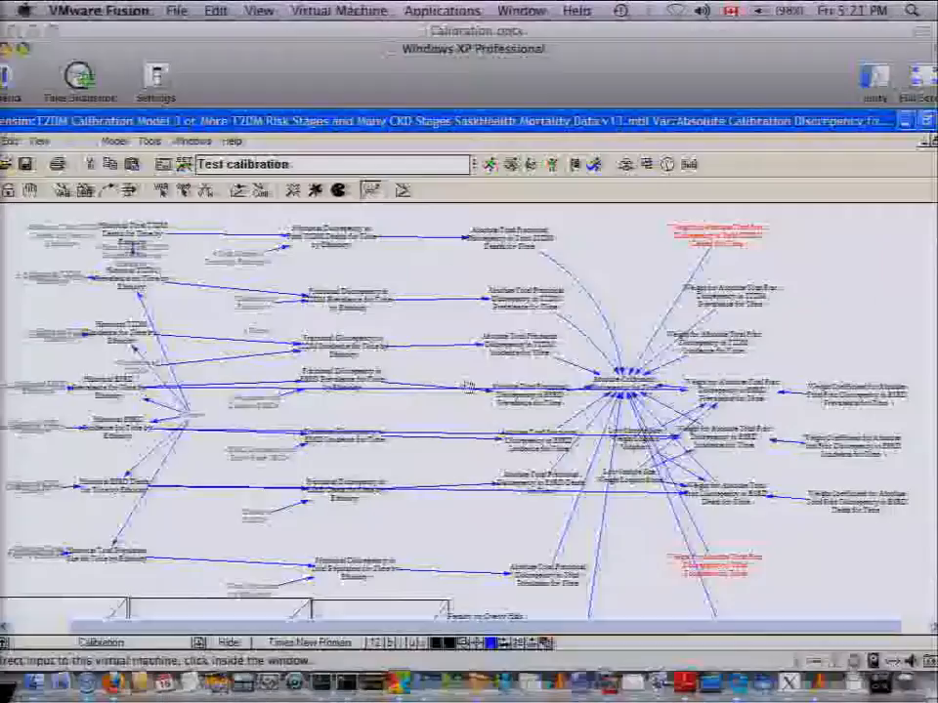
click(466, 381)
drag(548, 87, 507, 67)
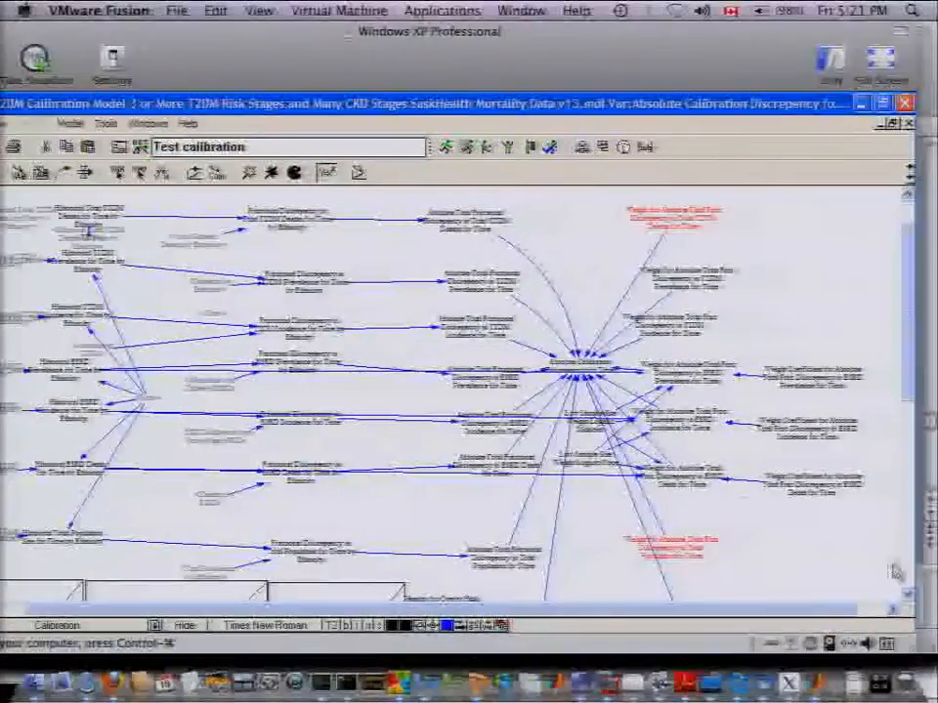
Check the weight equations for the Total Population discrepancy and the Penalty for Overly High Fraction of Diabetics with CKD, closing each without changes
click(903, 567)
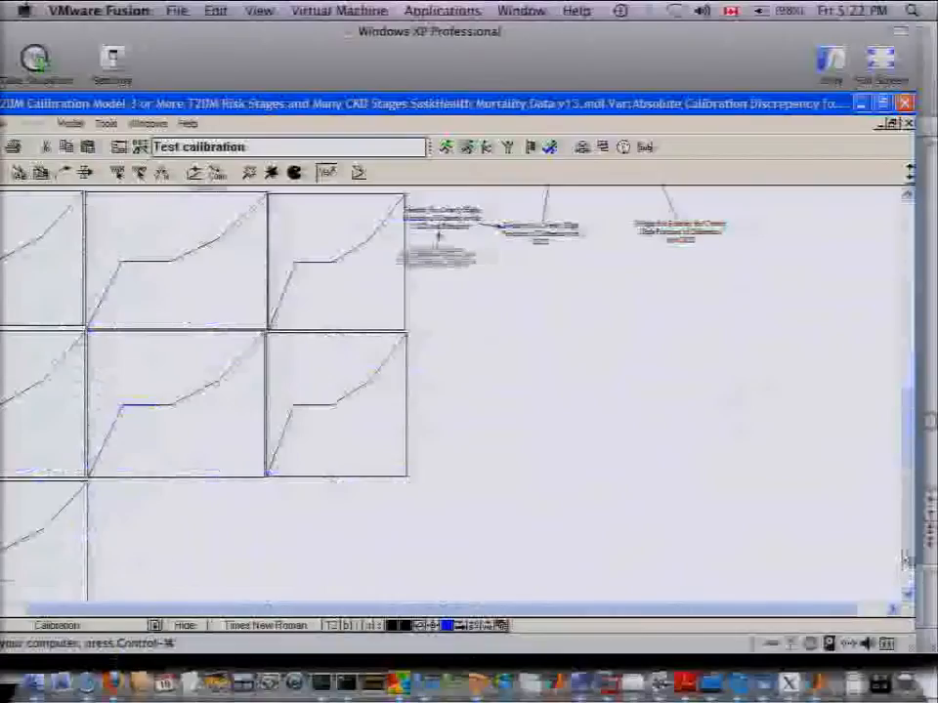
drag(905, 523, 903, 473)
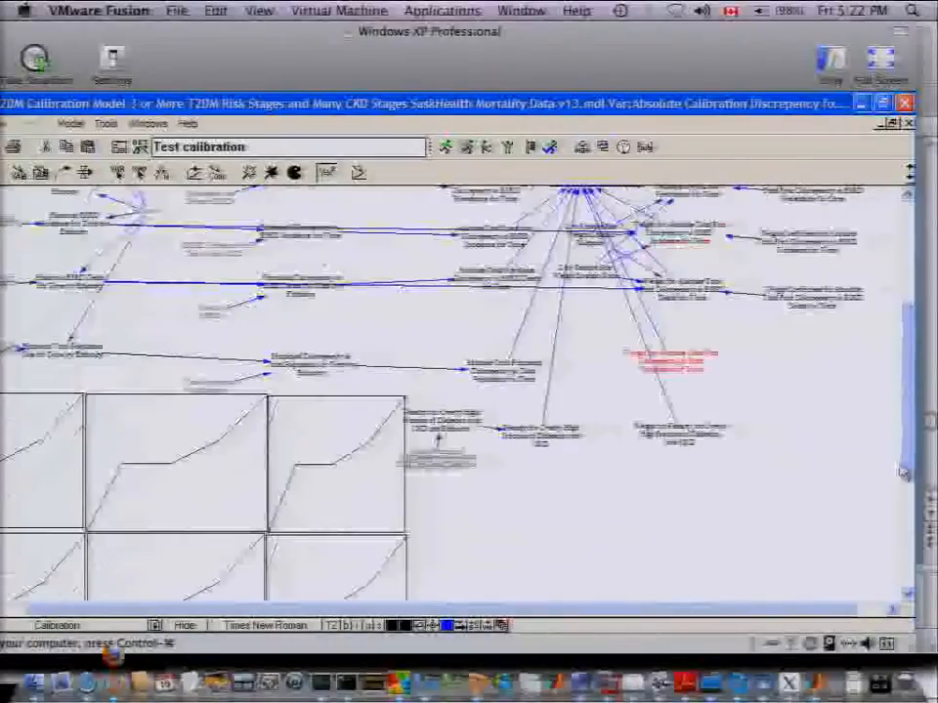
click(716, 443)
key(Escape)
click(691, 373)
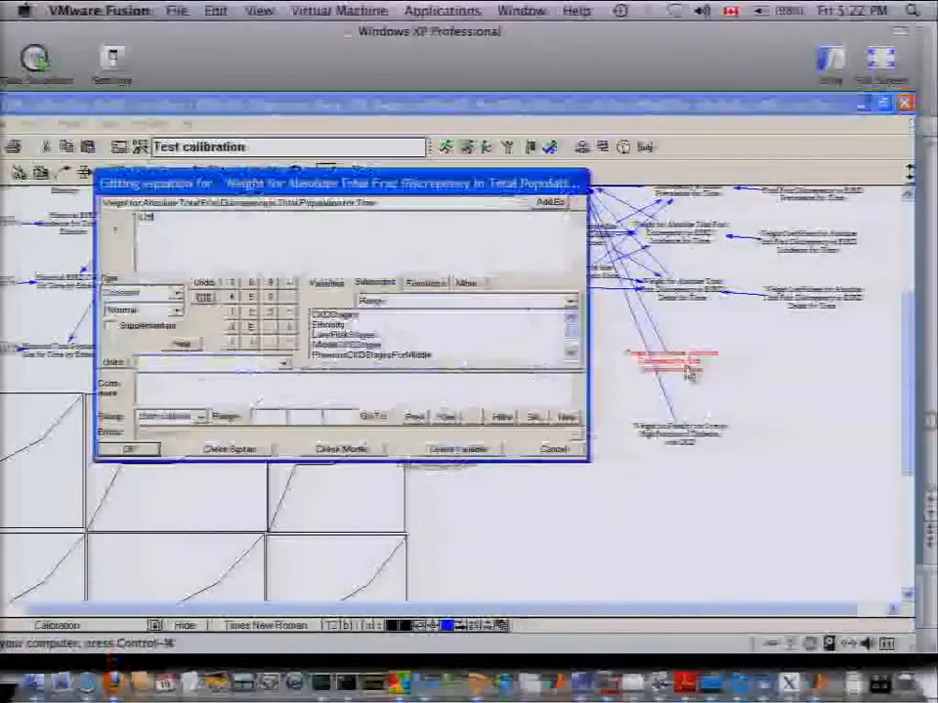
key(Escape)
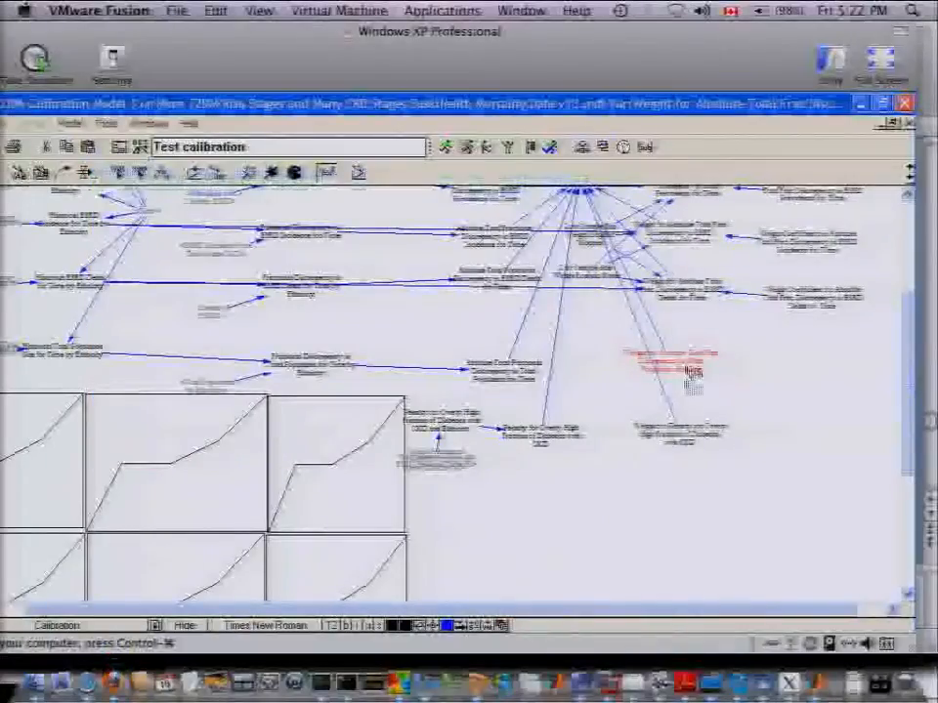
click(683, 442)
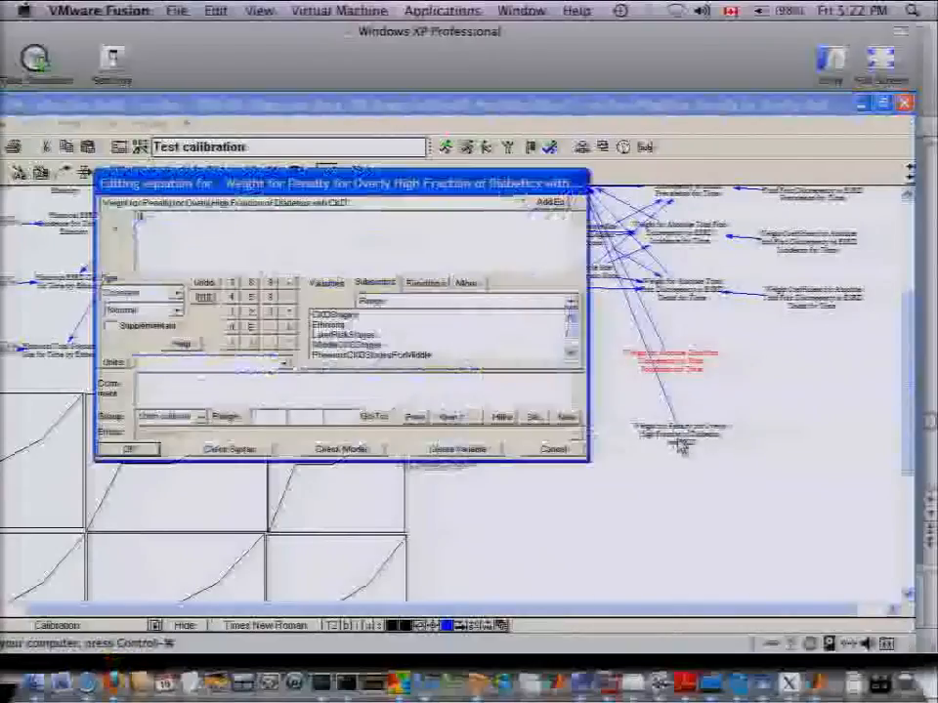
key(Escape)
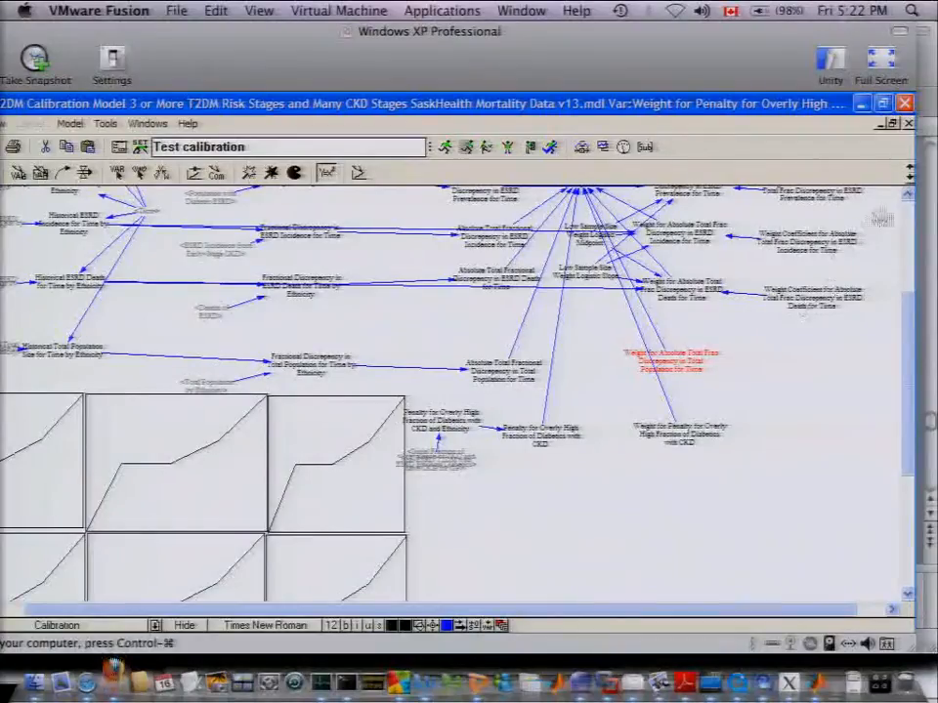
Examine the equation of Penalty for Overly High Fraction of Diabetics with CKD and close it without changes
click(908, 196)
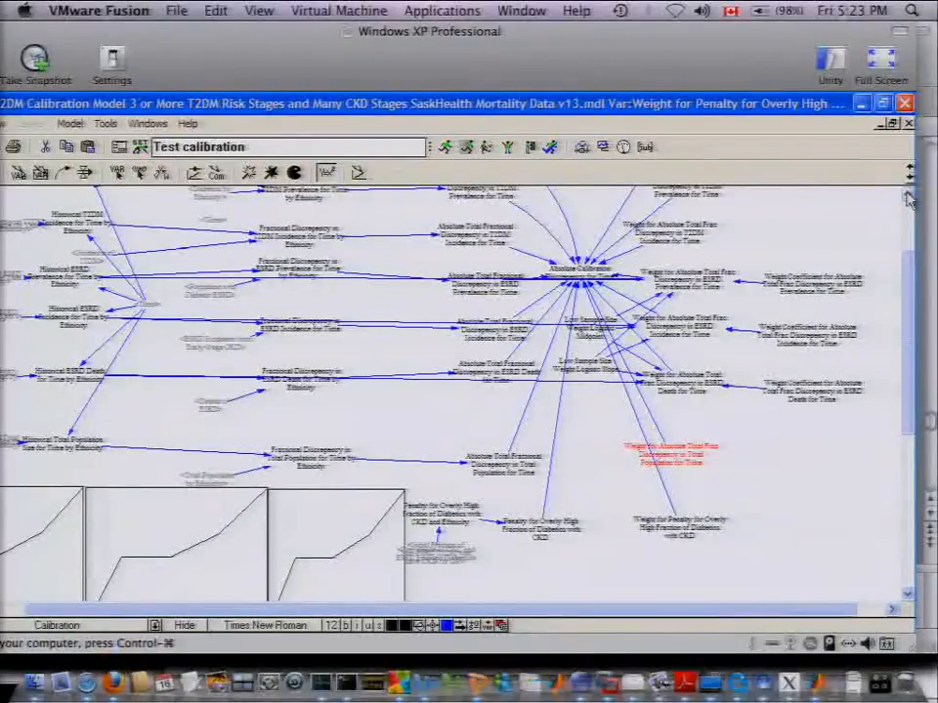
click(572, 528)
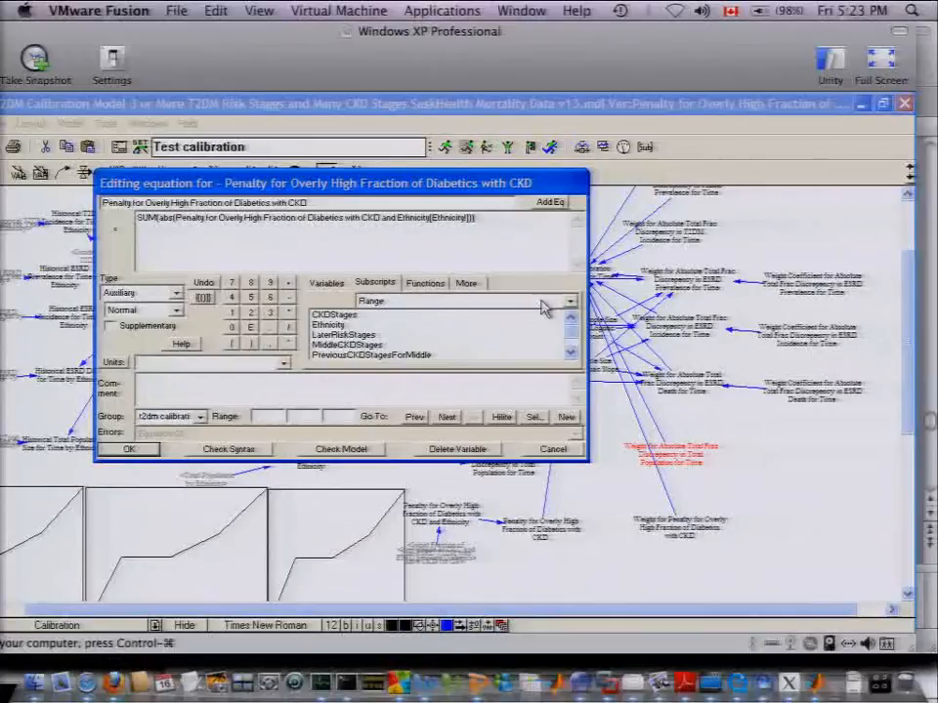
key(Return)
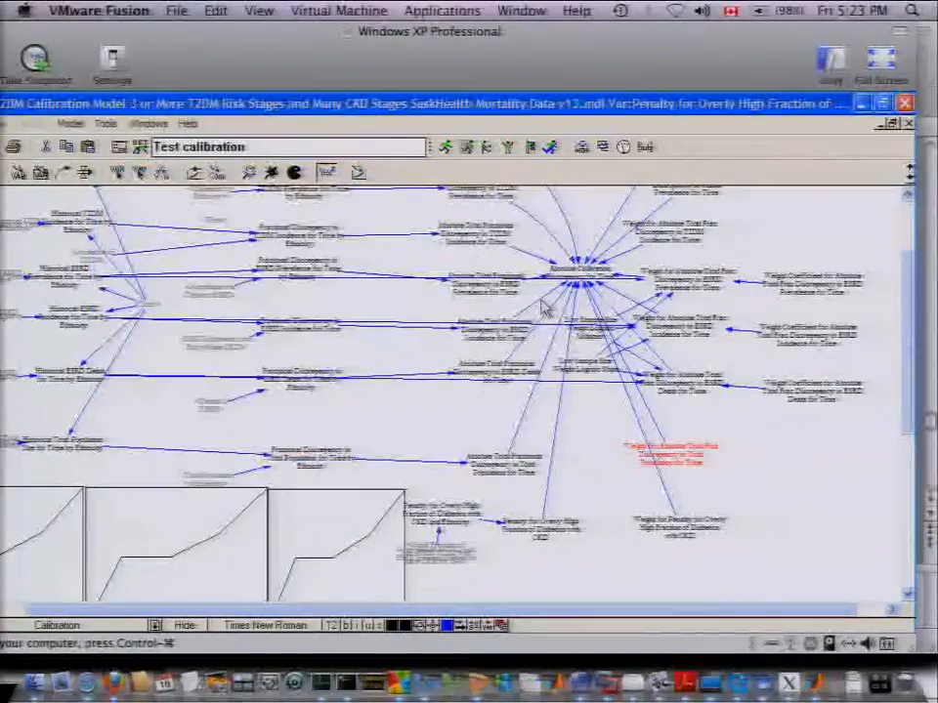